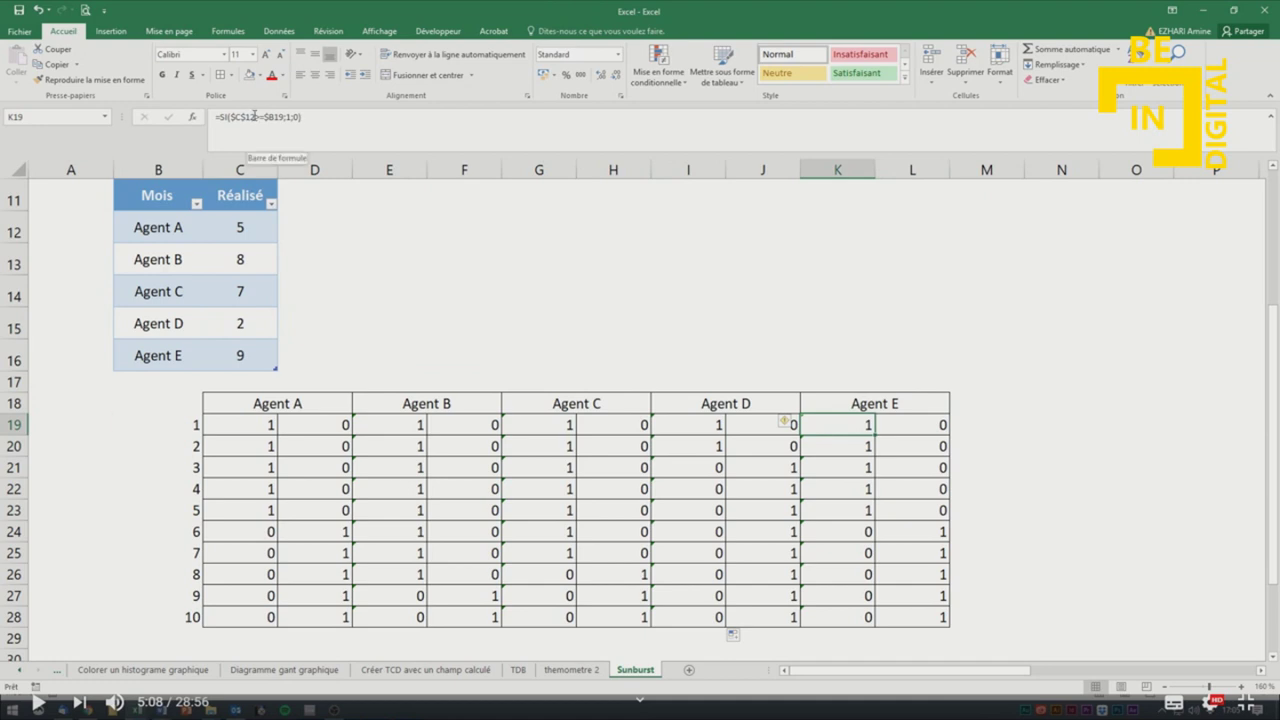
Point the Agent E flag formula in K19 at $C$16 and fill it down to K28.
key("BackSpace")
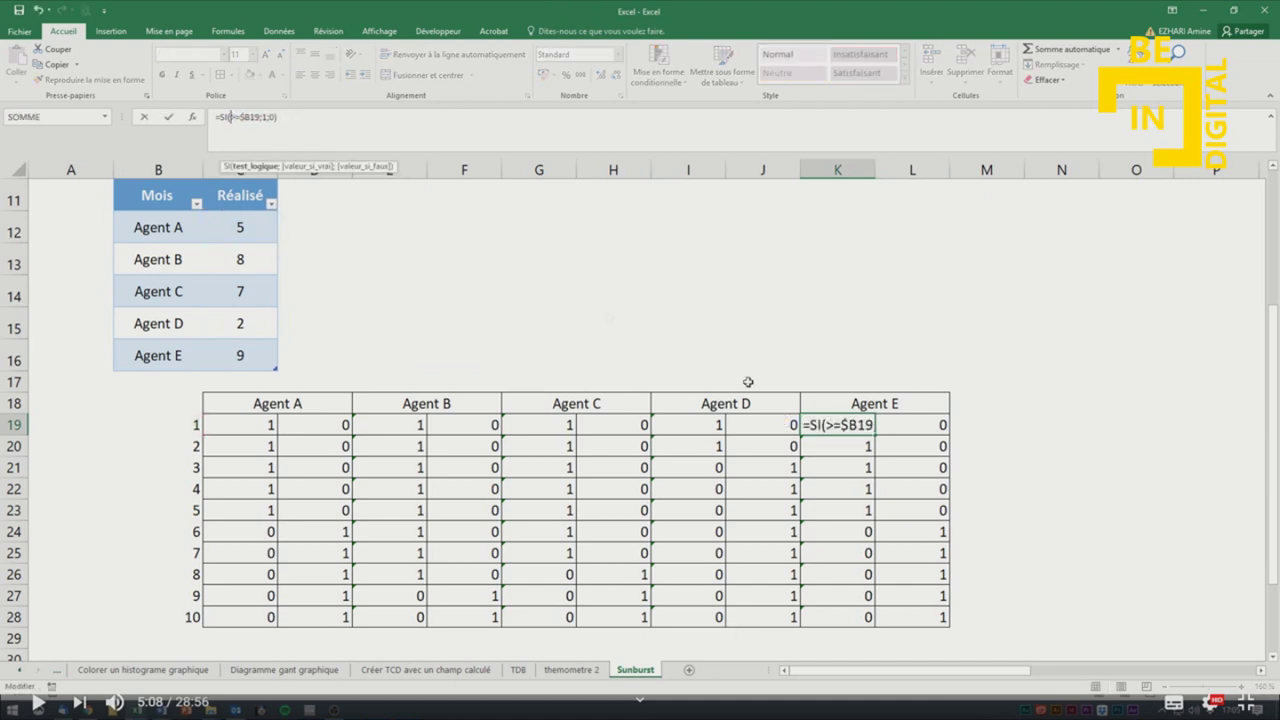
left_click(238, 355)
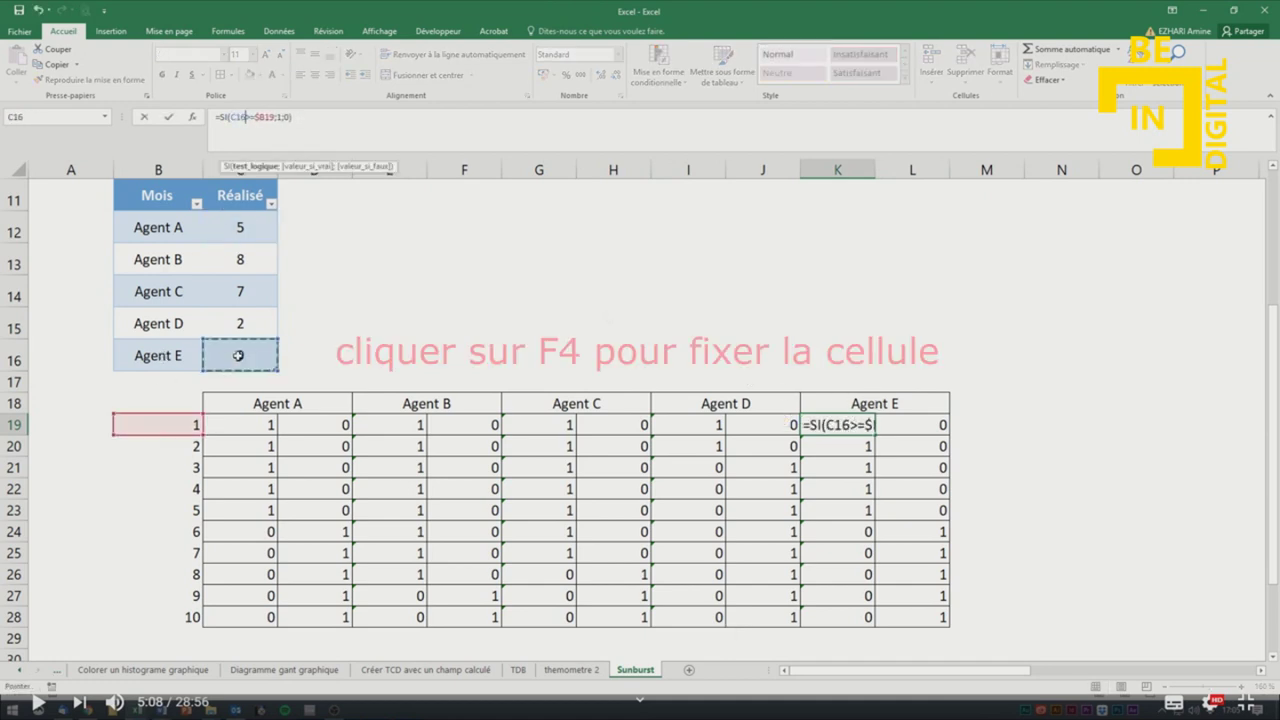
key("F4")
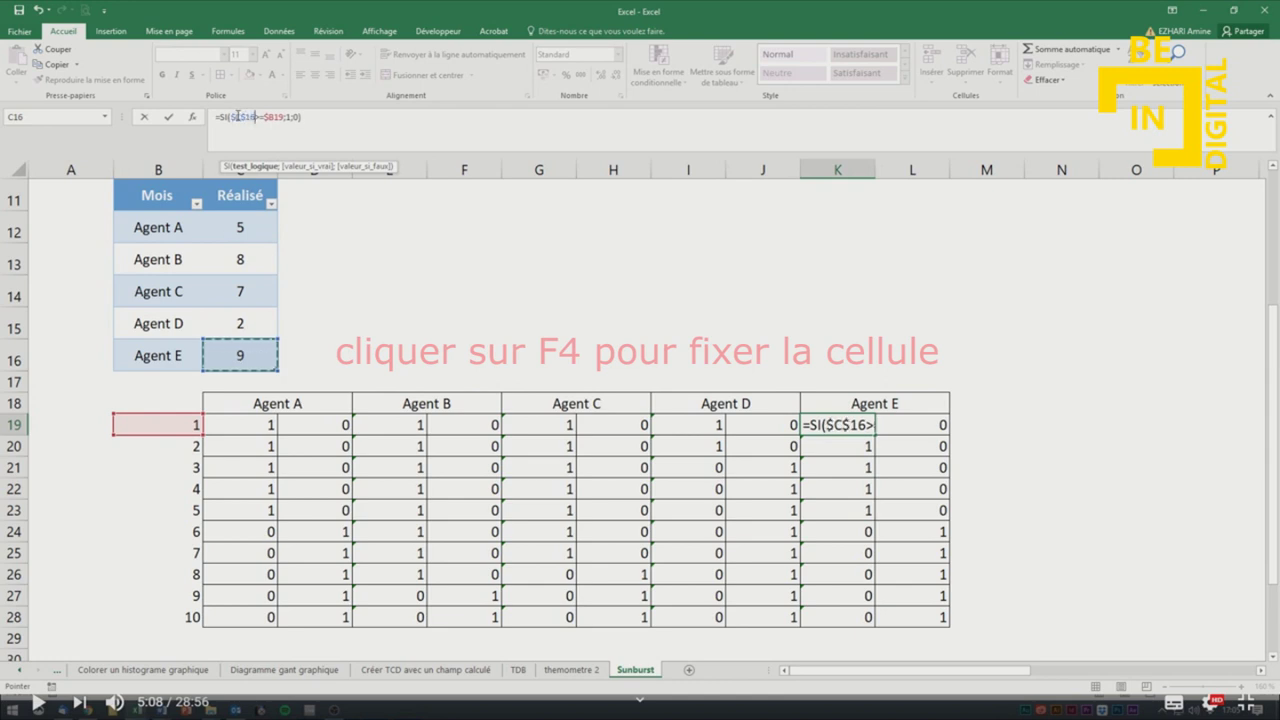
key("Return")
left_click(867, 426)
left_click_drag(875, 435, 850, 617)
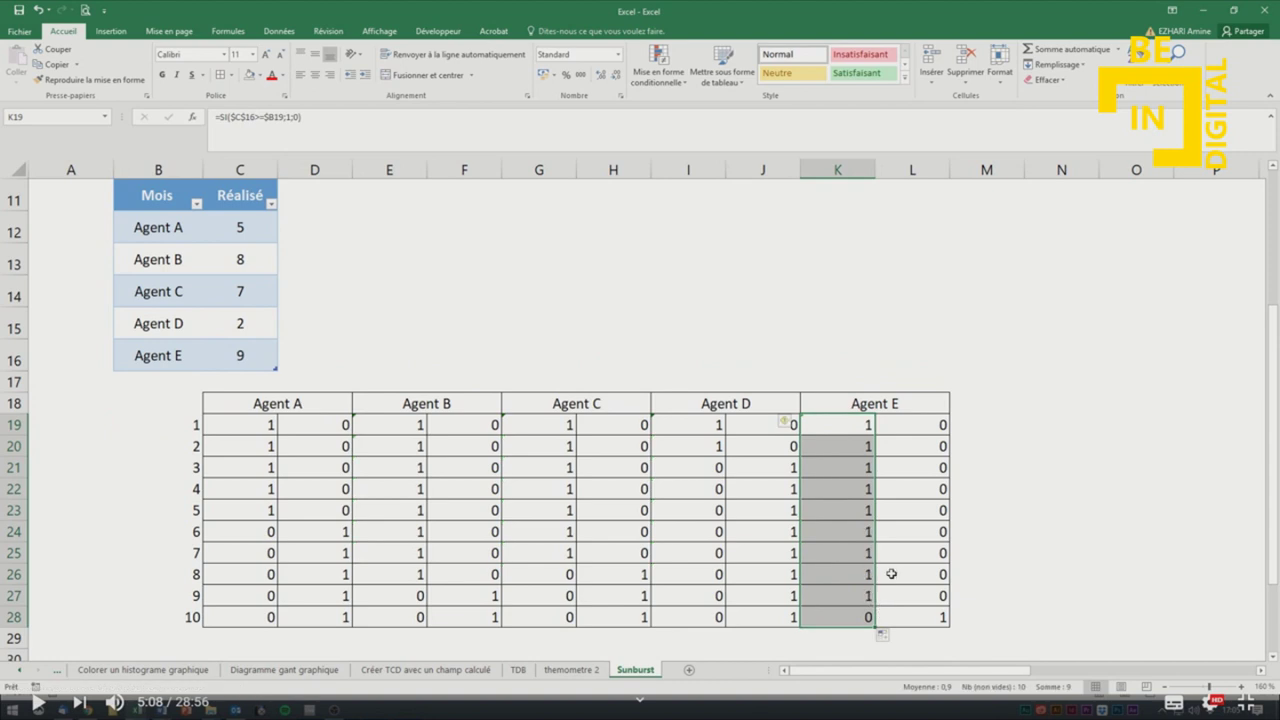
left_click(866, 597)
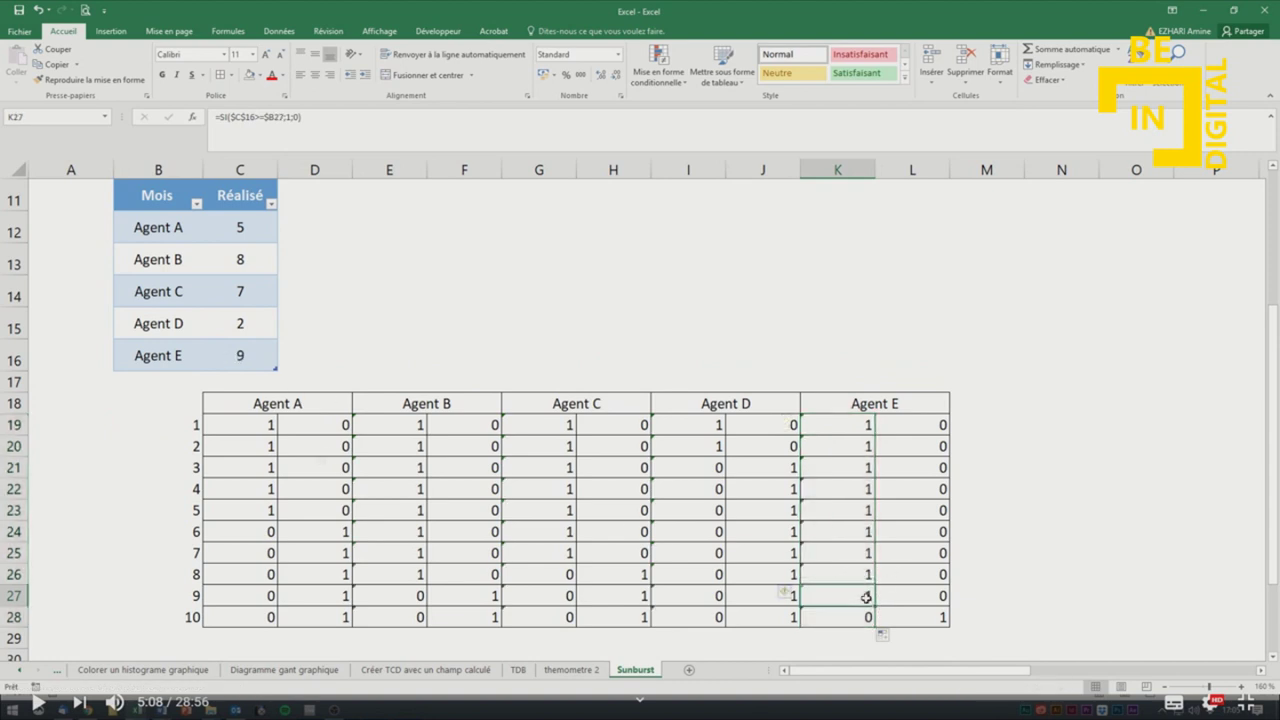
Add a Vide header in M18 with row totals =SOMME(C19:L19) filled down to row 28.
left_click(972, 401)
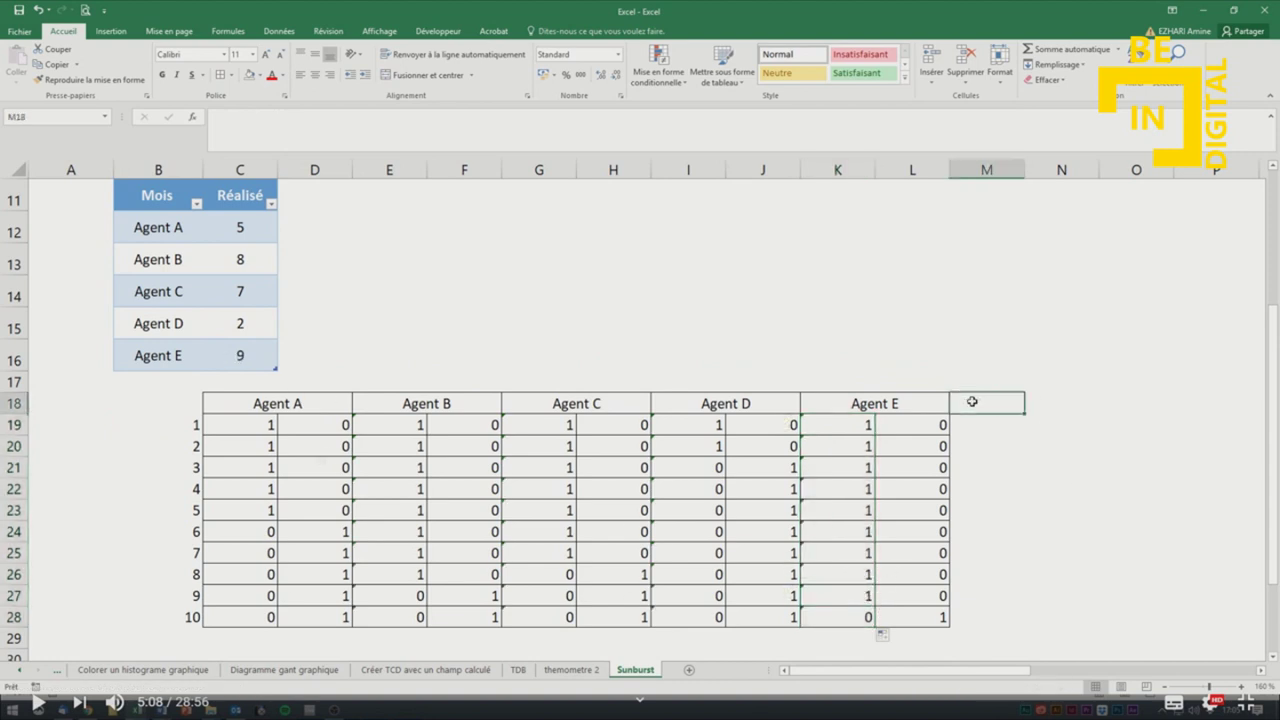
type("Vide")
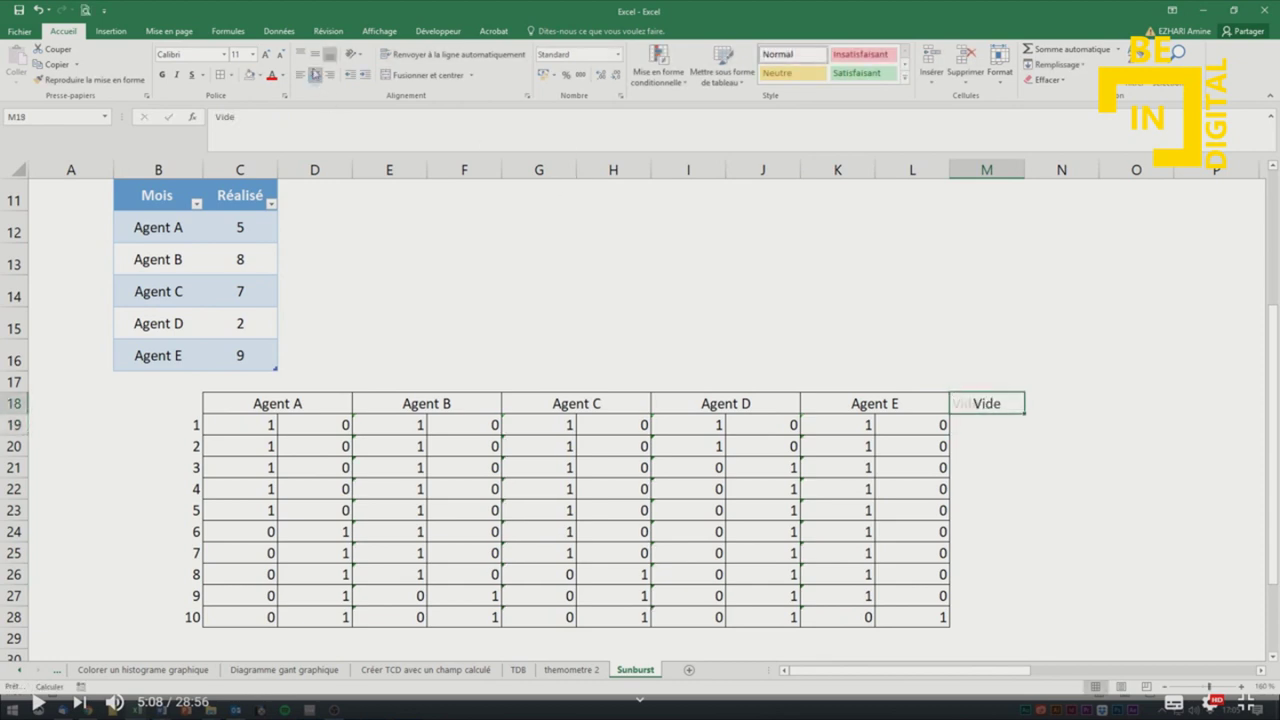
left_click(981, 427)
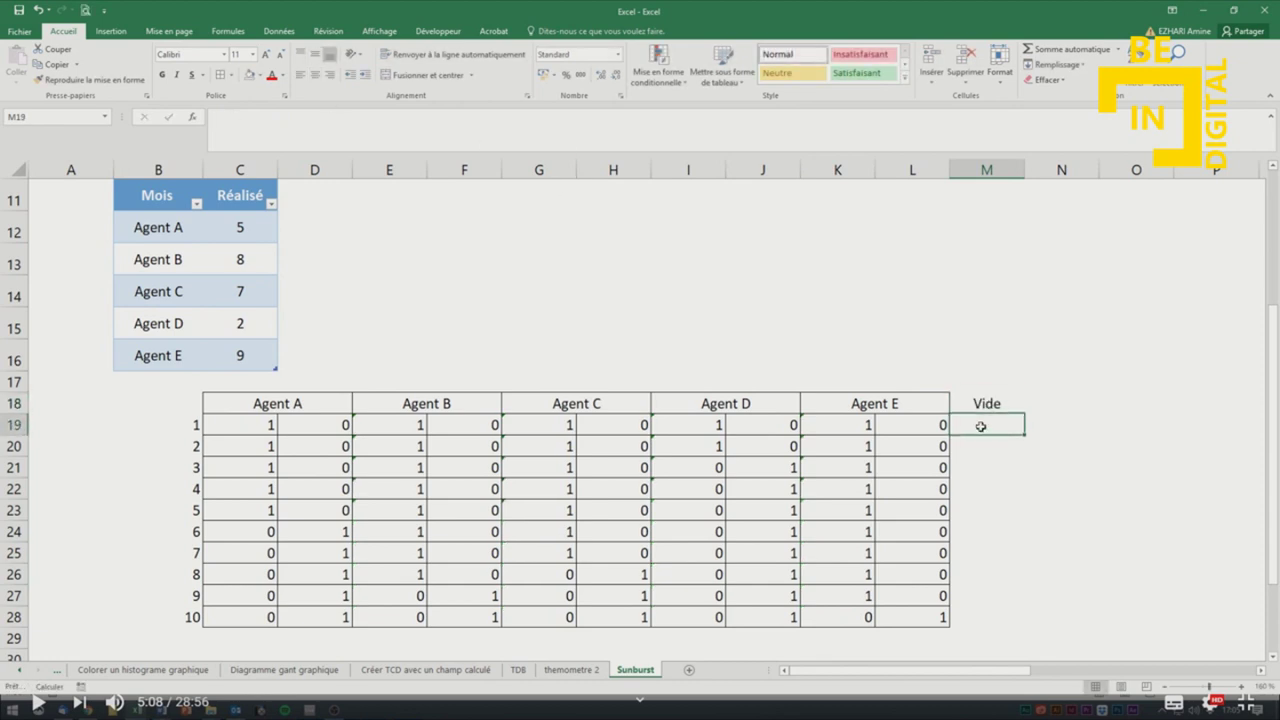
left_click(1065, 48)
left_click_drag(265, 428, 903, 425)
key("Return")
left_click(985, 425)
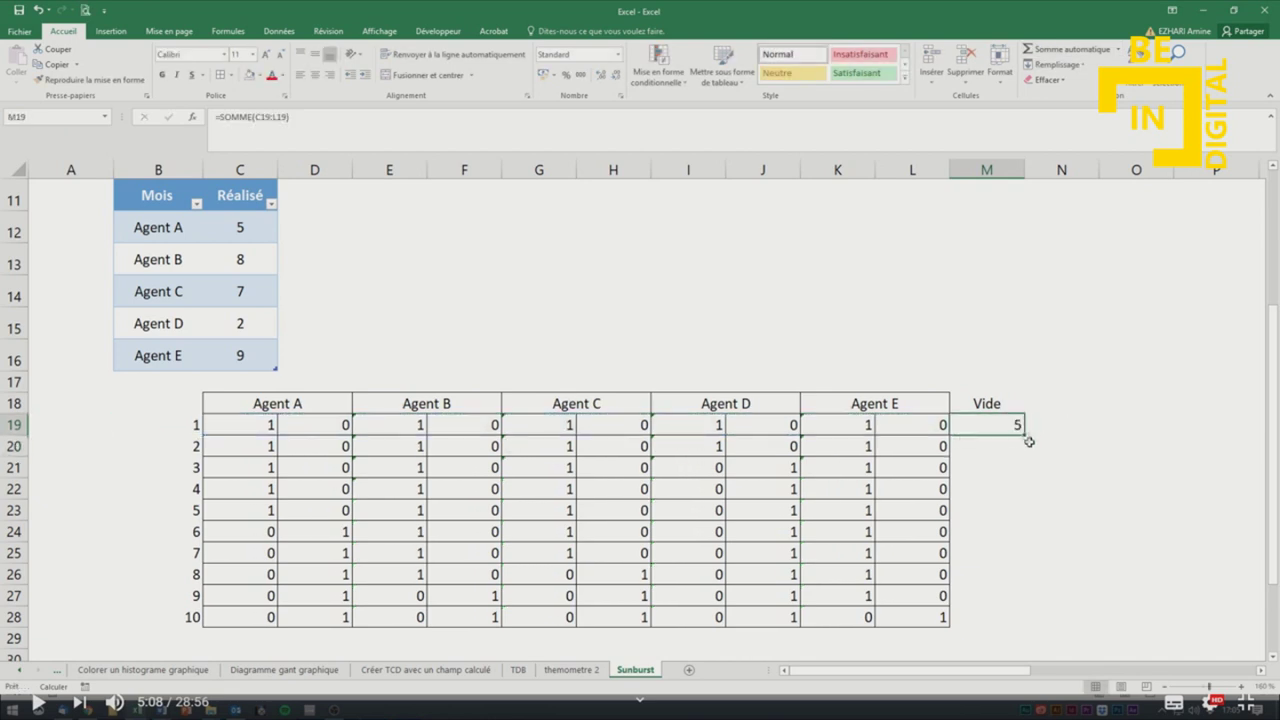
left_click_drag(1024, 436, 1024, 625)
Give the Vide column All Borders and centre its header.
left_click_drag(985, 403, 985, 617)
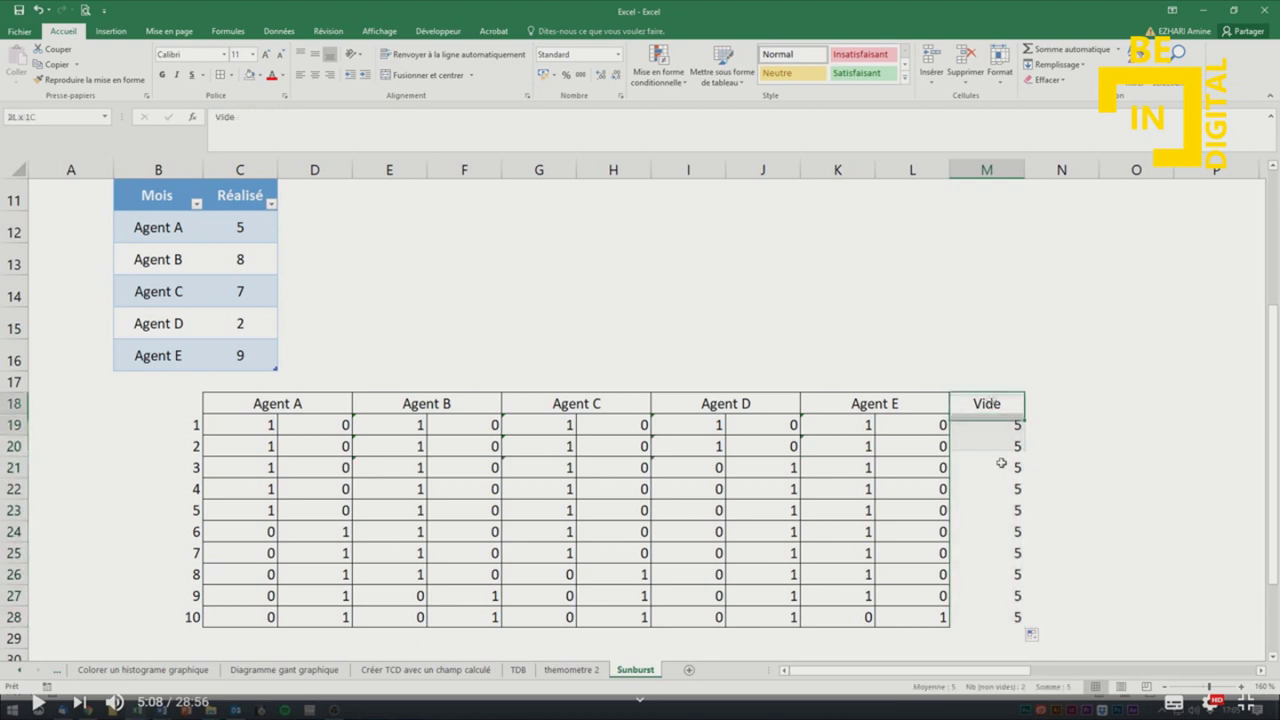
left_click(219, 76)
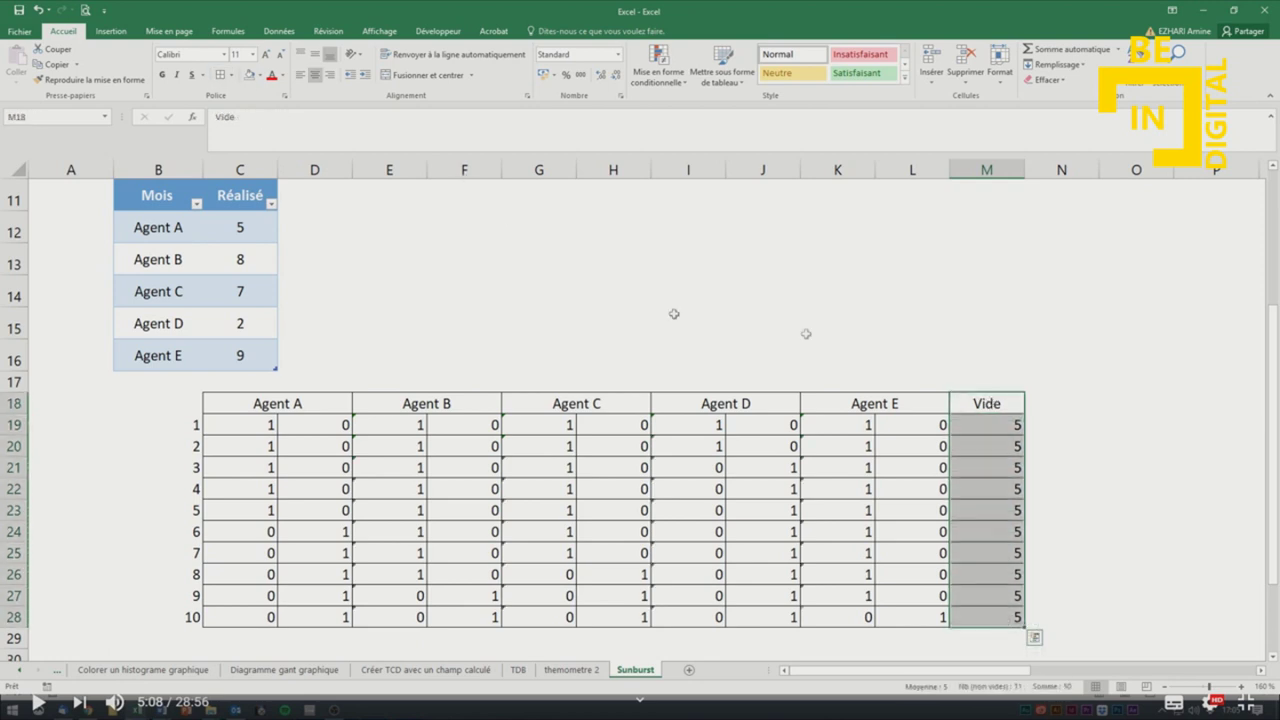
left_click(314, 77)
left_click(622, 487)
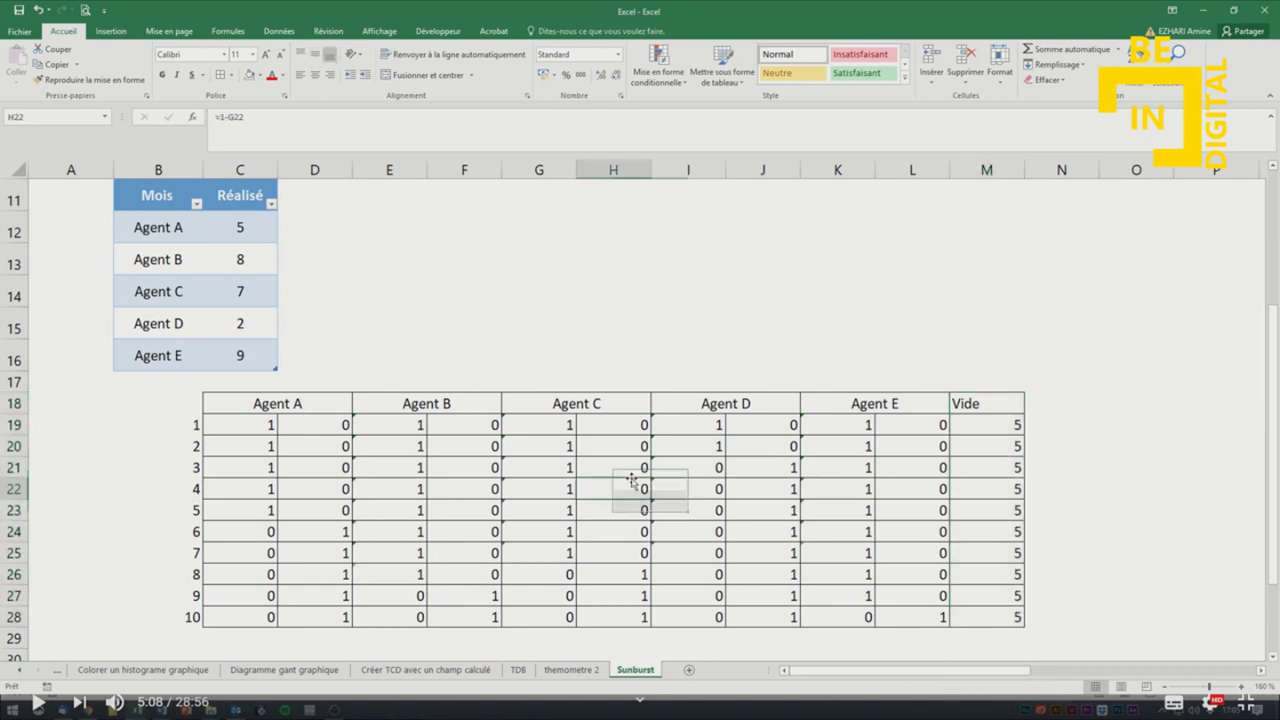
left_click(980, 408)
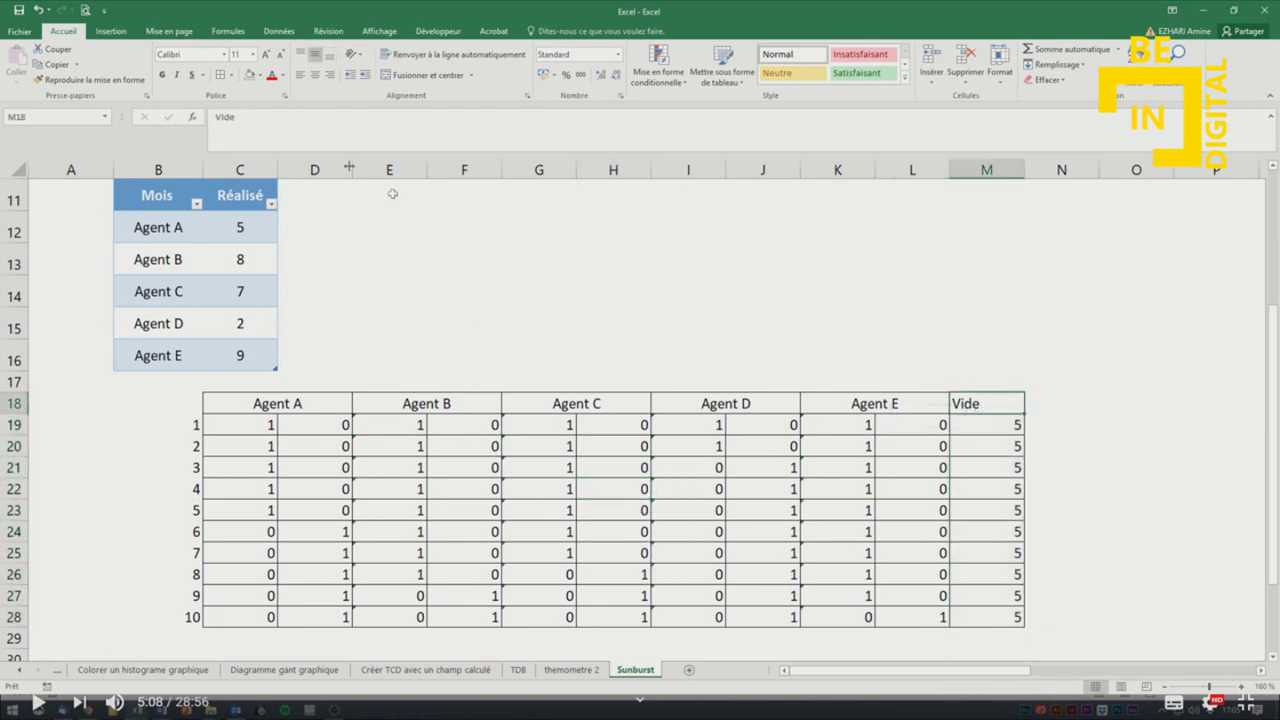
left_click(314, 76)
left_click(670, 511)
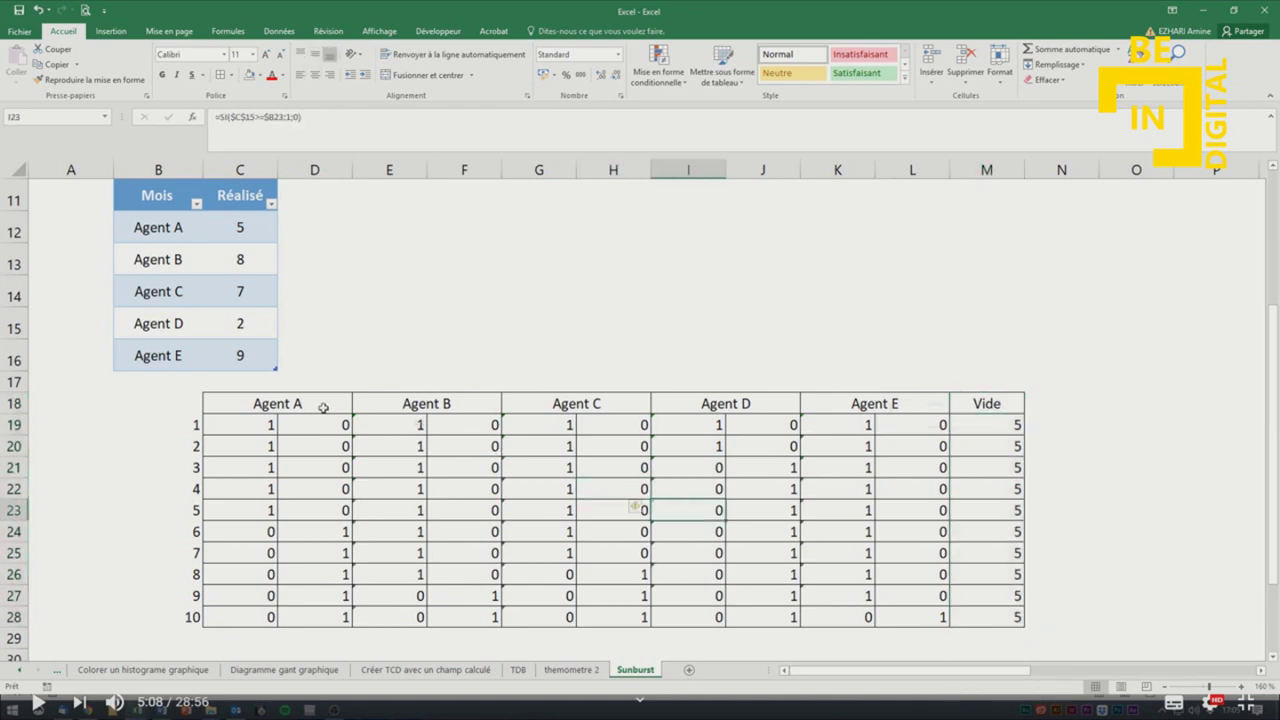
left_click(265, 405)
mouse_move(262, 428)
left_mouse_down()
mouse_move(985, 540)
mouse_move(1005, 612)
left_mouse_up()
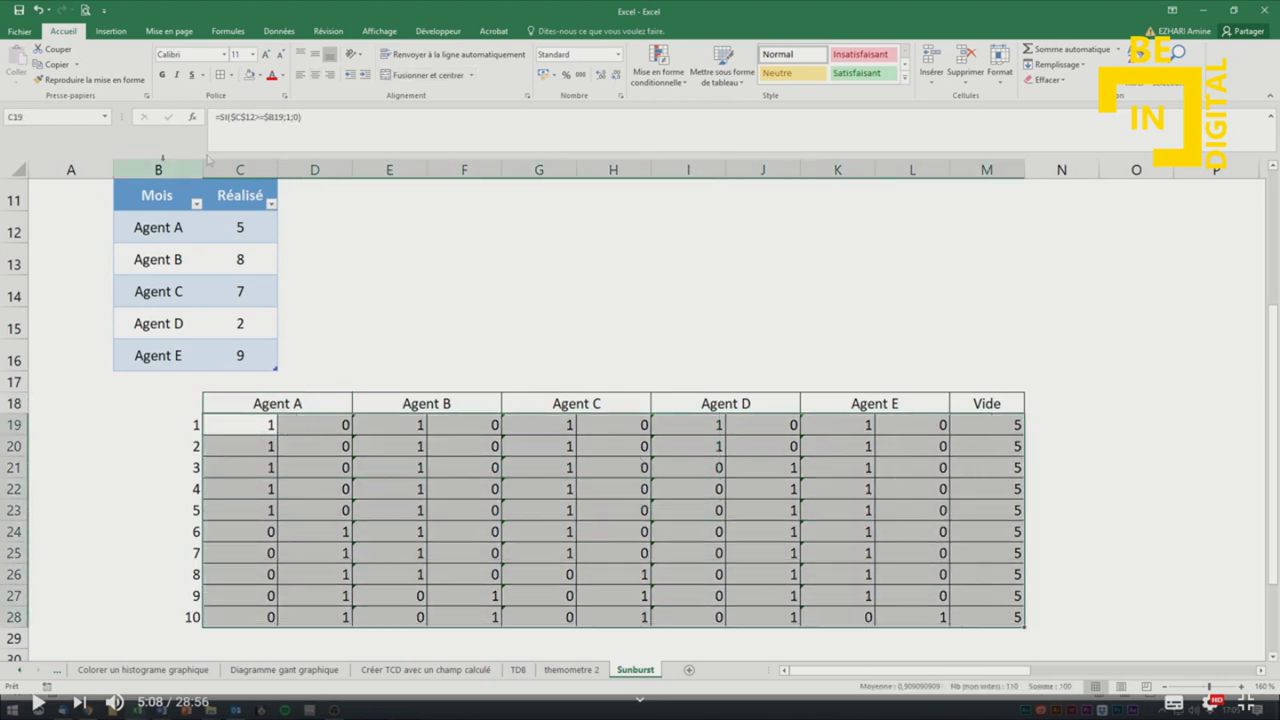
Colour the selected grid numbers C19:M28 red.
left_click(271, 75)
left_click(811, 513)
scroll(811, 513, "down", 1)
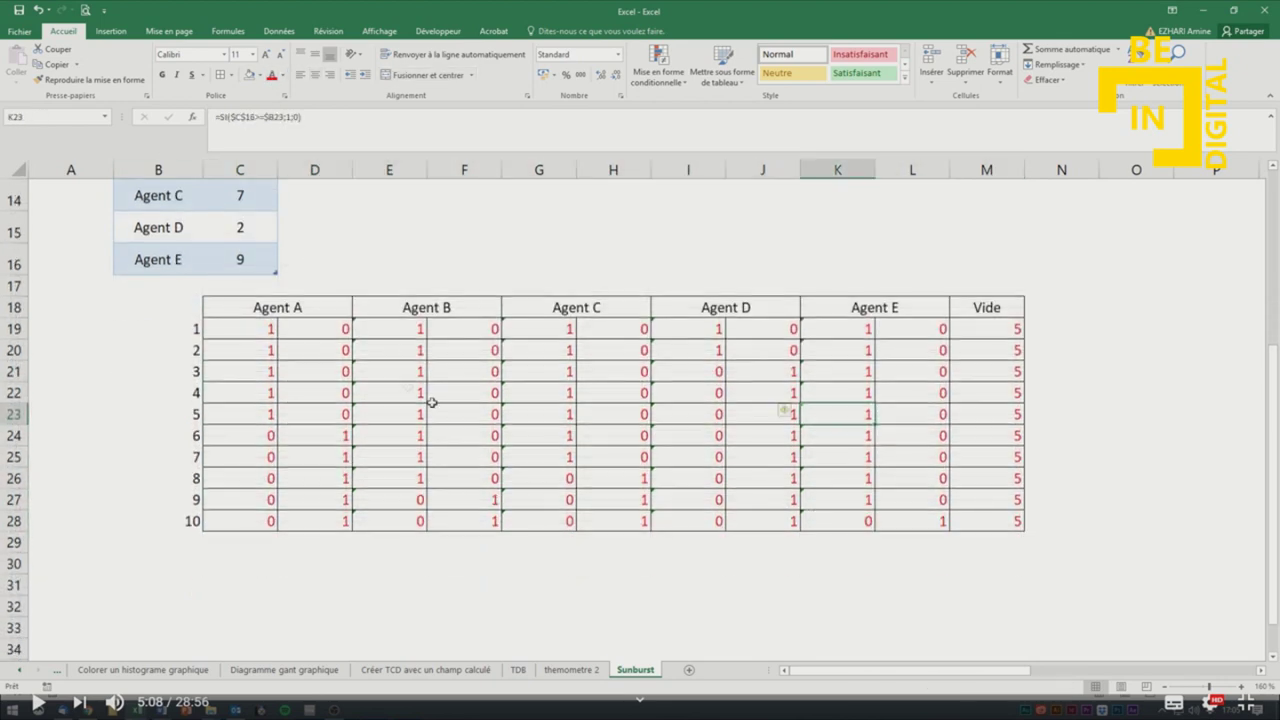
Insert a doughnut (Anneau) chart from the grid values of rows 1–10.
left_click(263, 329)
left_click_drag(263, 329, 975, 523)
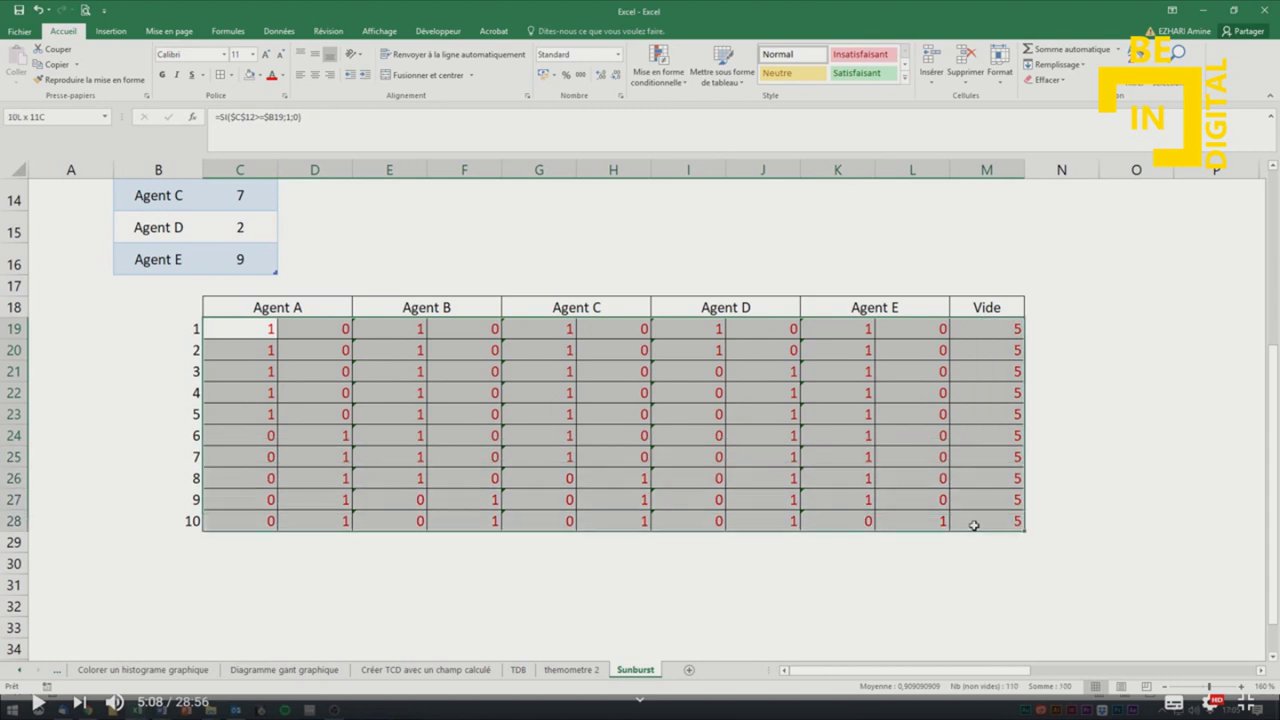
left_click(112, 33)
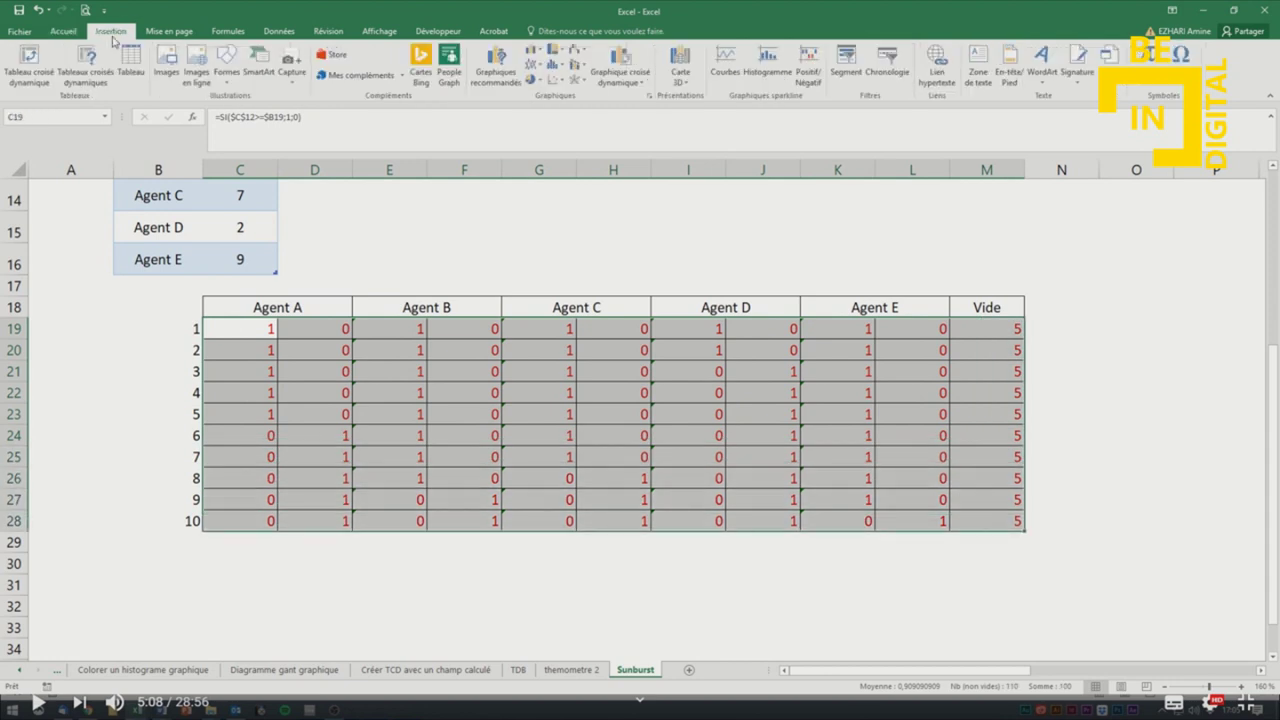
left_click(532, 80)
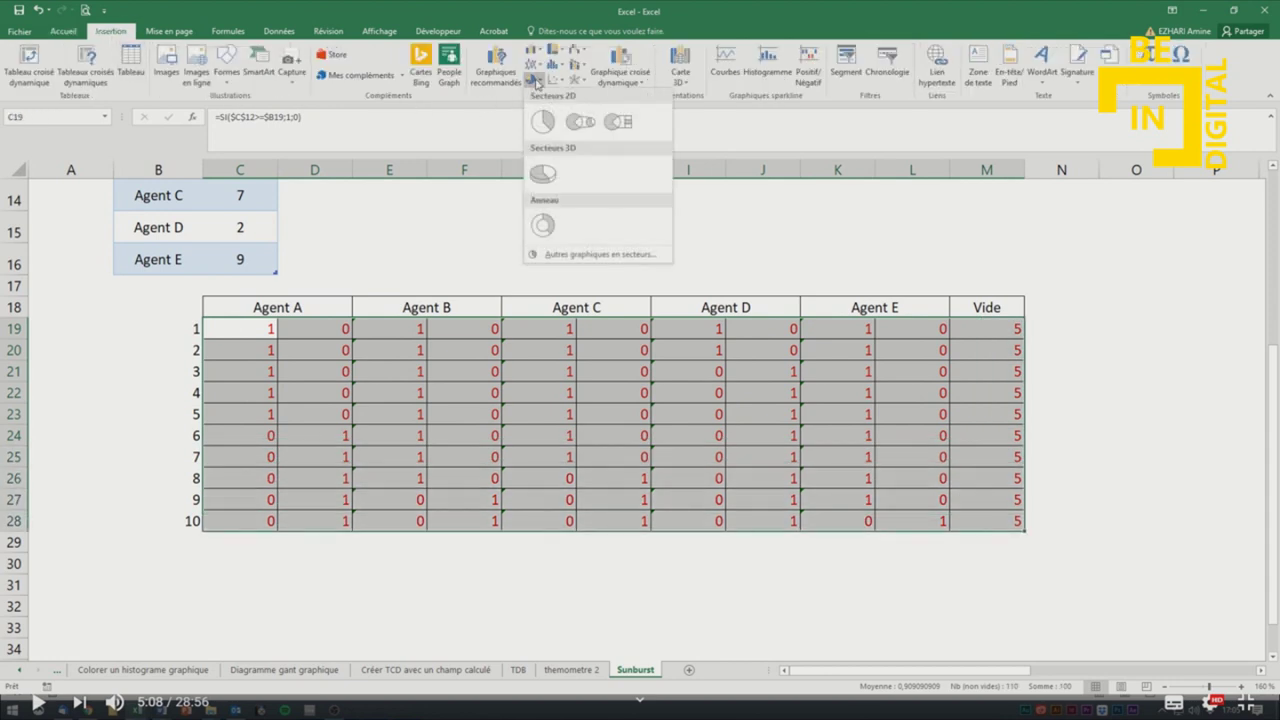
left_click(543, 177)
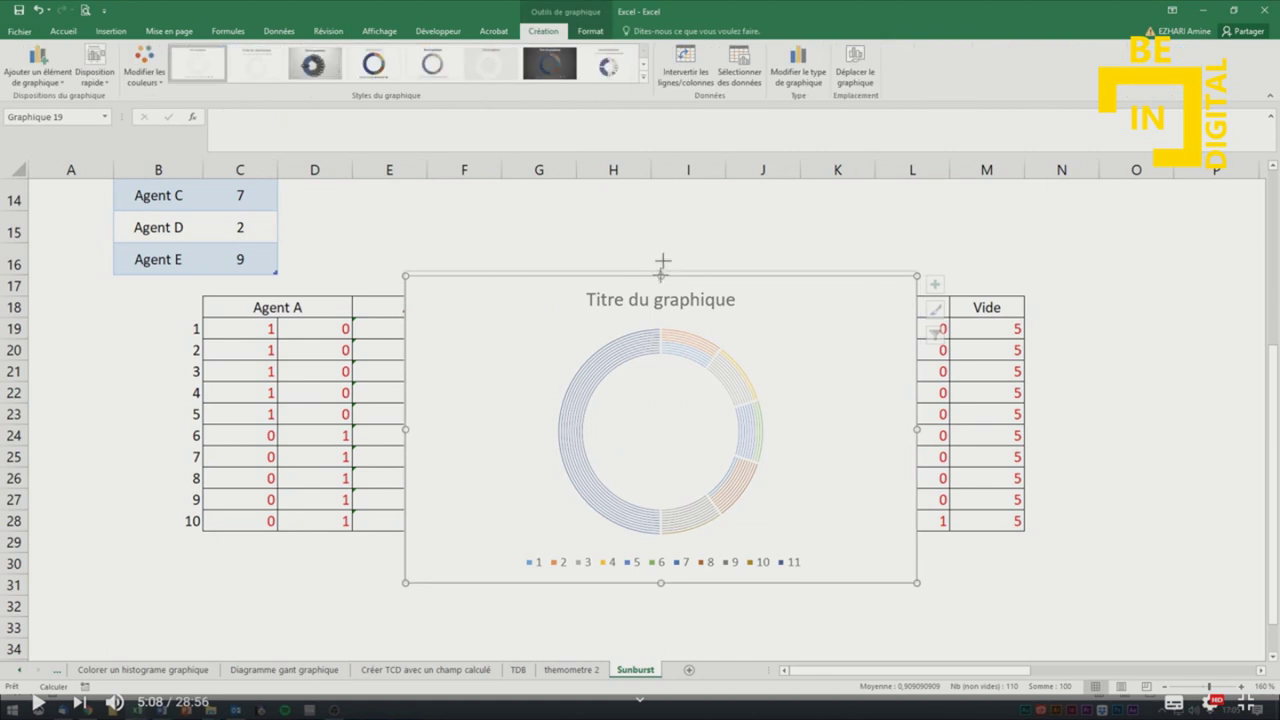
Enlarge the doughnut chart on all sides and delete its title and legend.
left_click_drag(660, 275, 660, 259)
left_click_drag(405, 421, 144, 449)
left_click_drag(917, 421, 1020, 421)
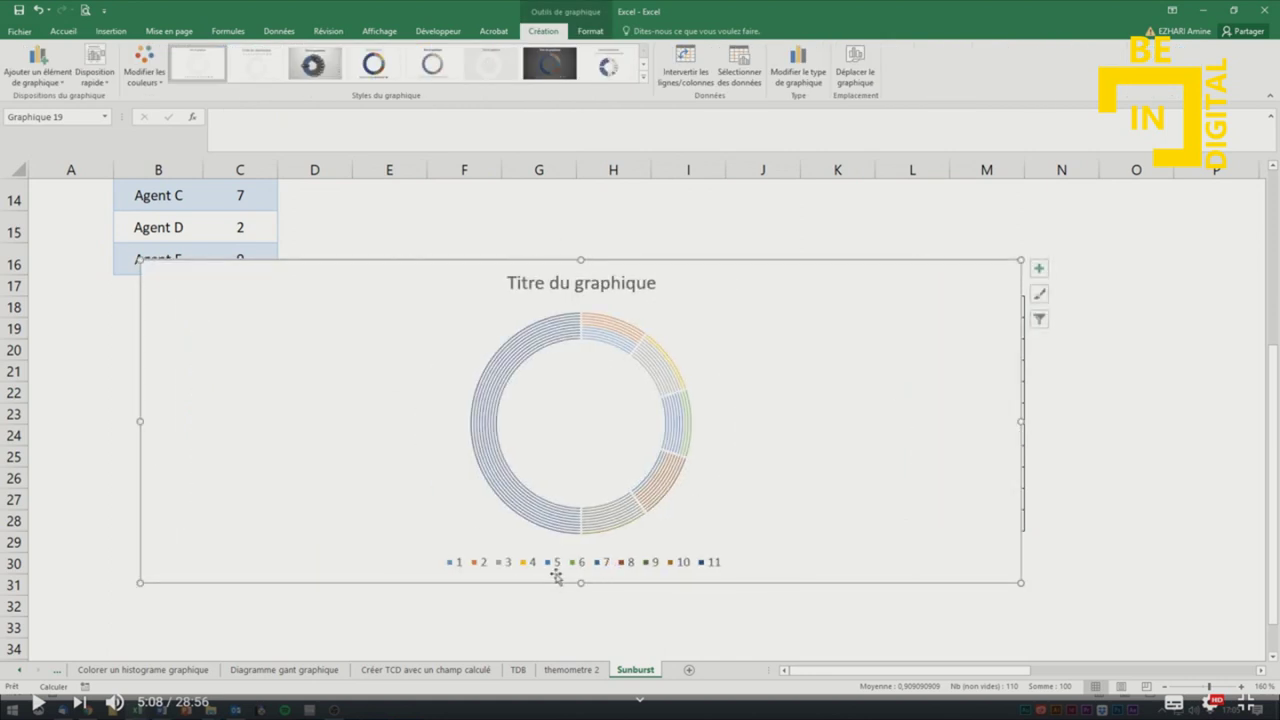
left_click_drag(579, 583, 580, 651)
left_click(582, 270)
key("Delete")
left_click(586, 628)
key("Delete")
left_click(613, 428)
left_click(637, 333)
right_click(638, 334)
Set the doughnut's Taille du centre to 15% and Angle du premier secteur to 270°.
left_click(700, 456)
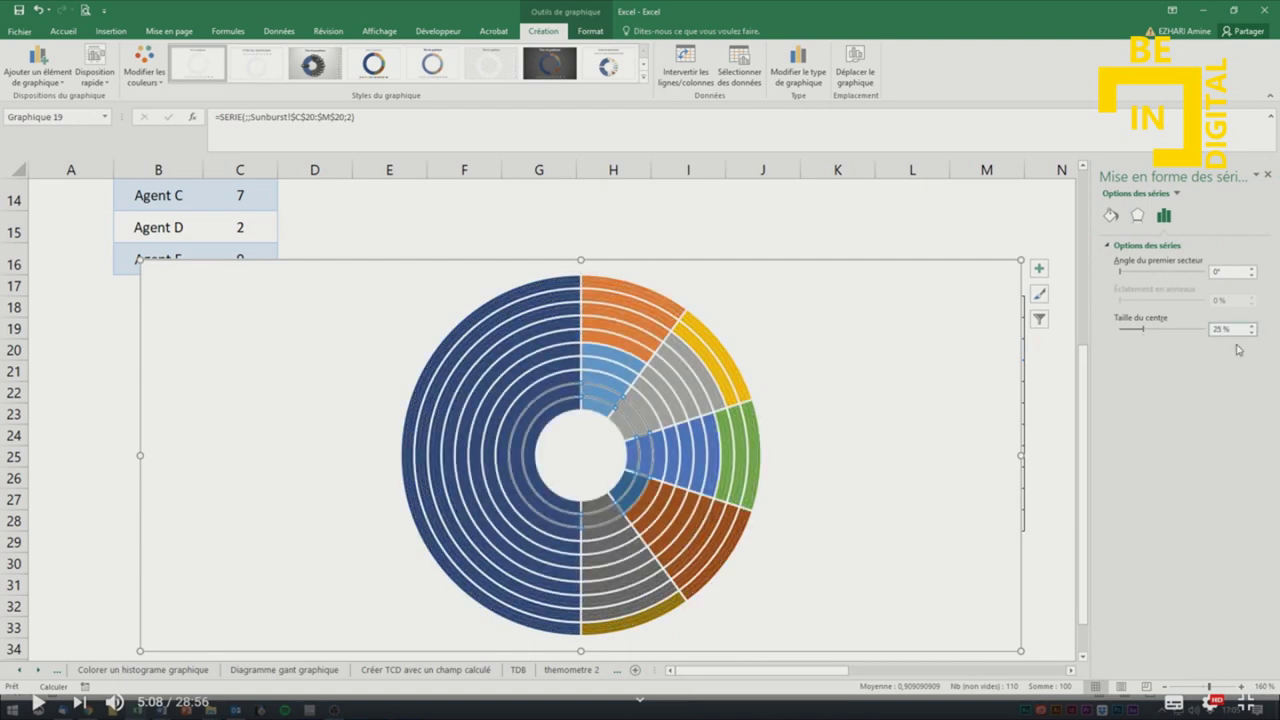
type("15")
key("Return")
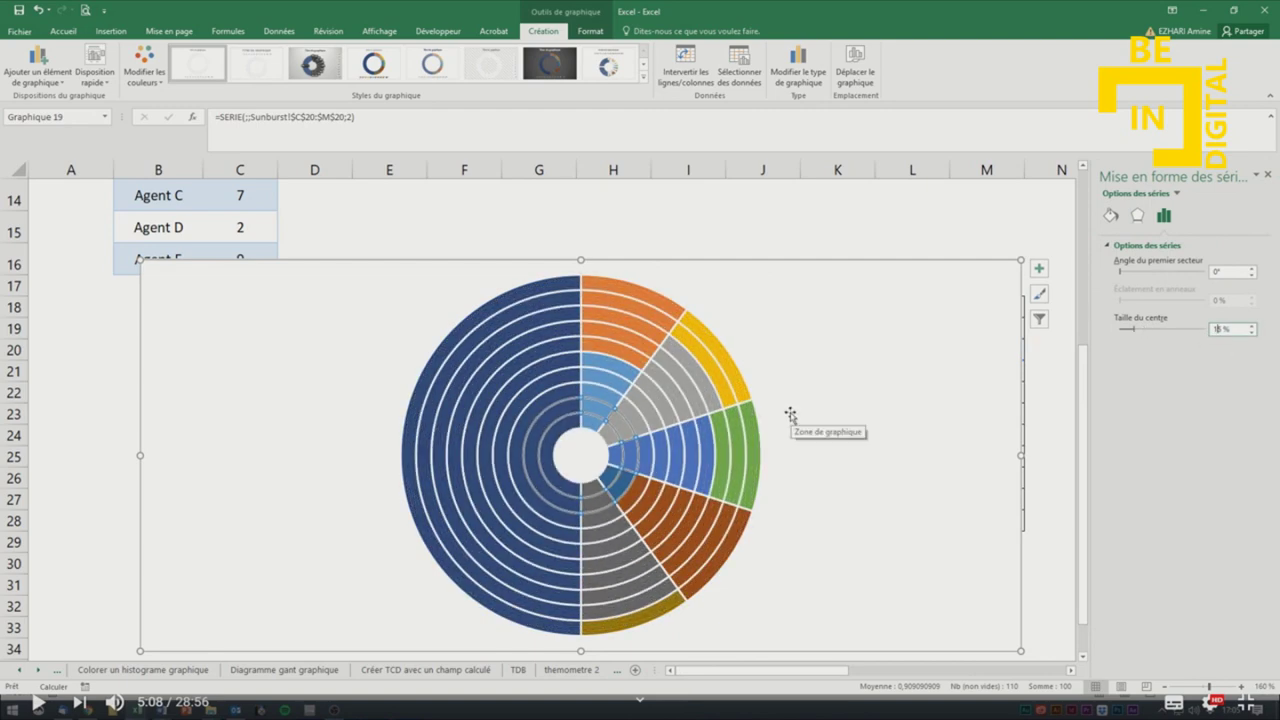
left_click(744, 388)
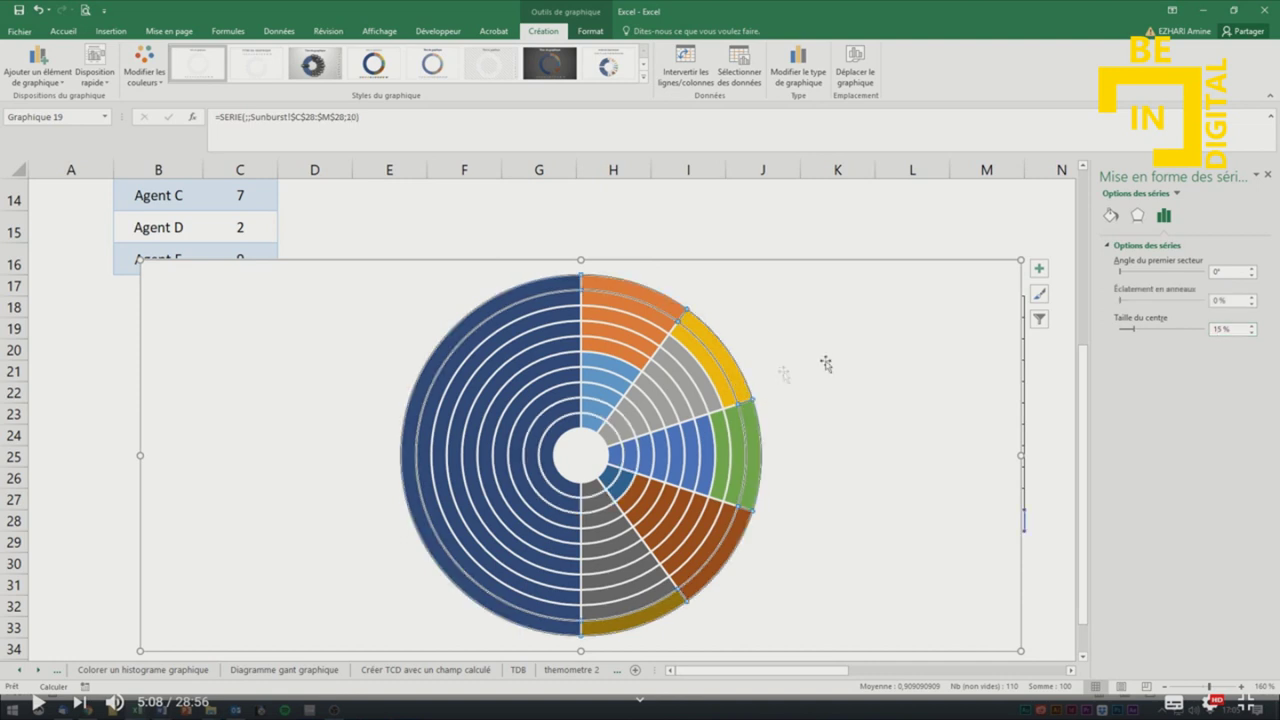
double_click(1218, 271)
type("2")
key("Return")
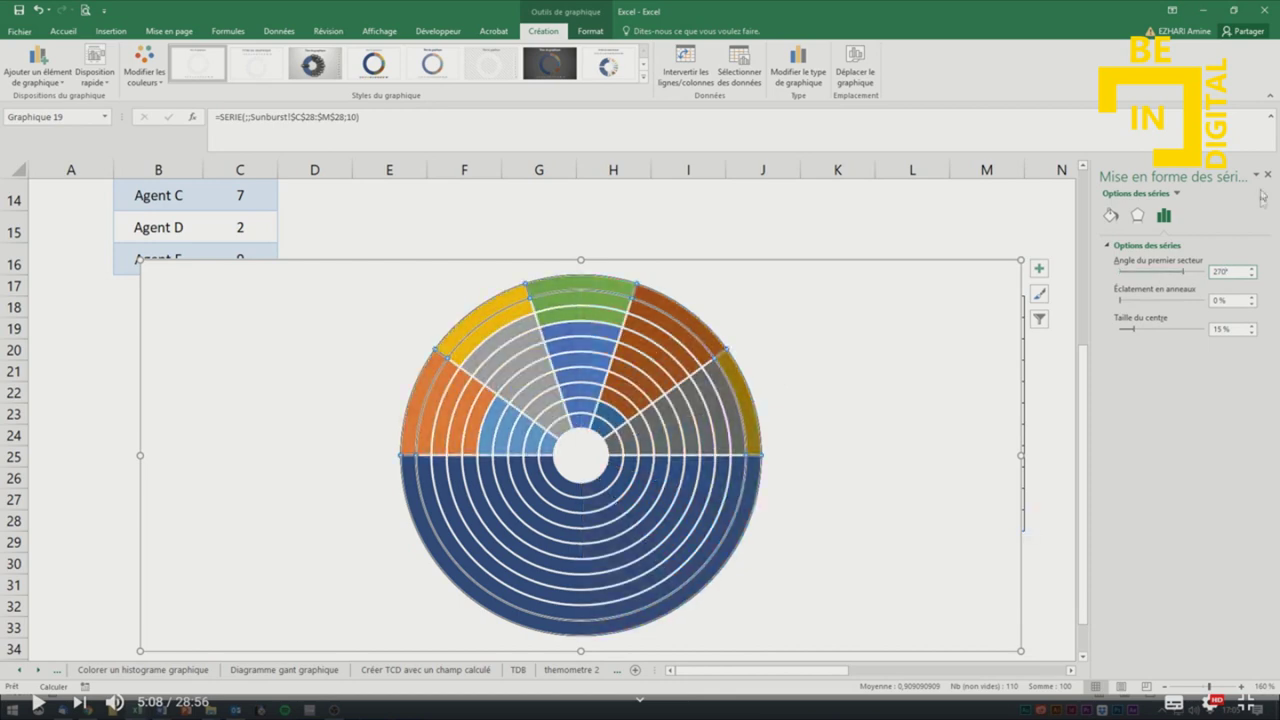
left_click(1268, 175)
left_click(885, 229)
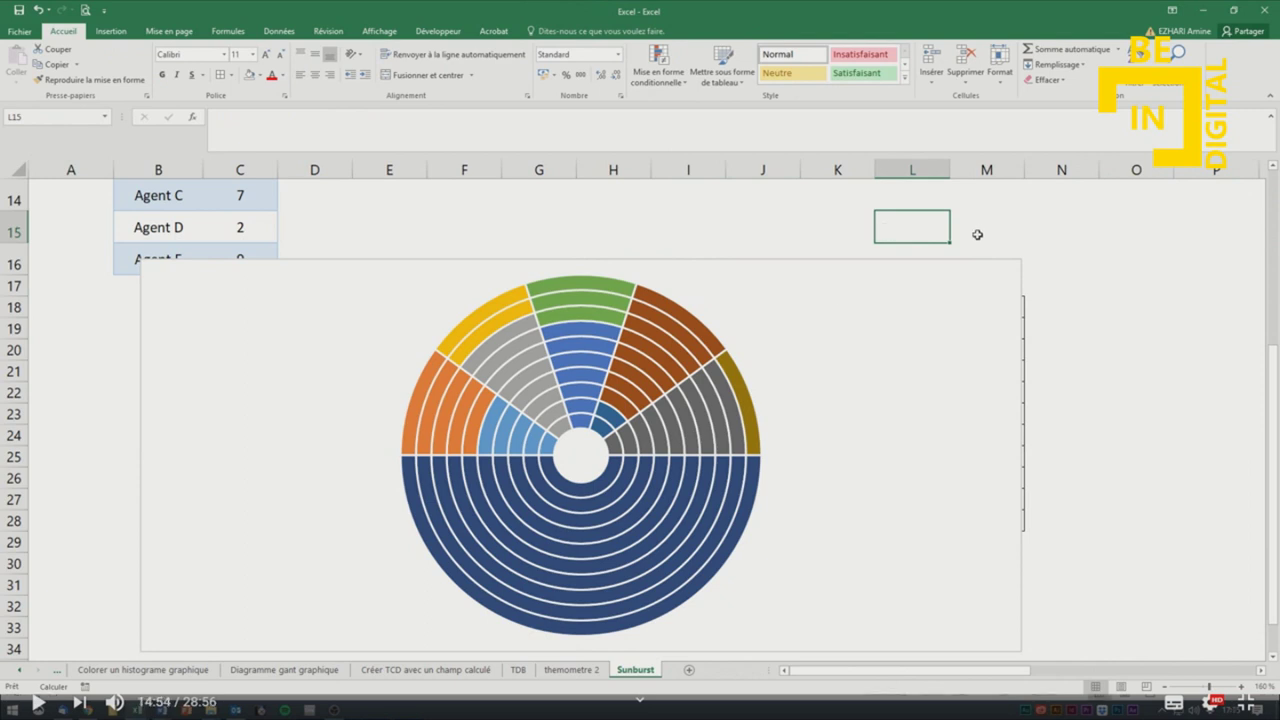
Give the outer ring a solid light border with a thinner width.
left_click(729, 373)
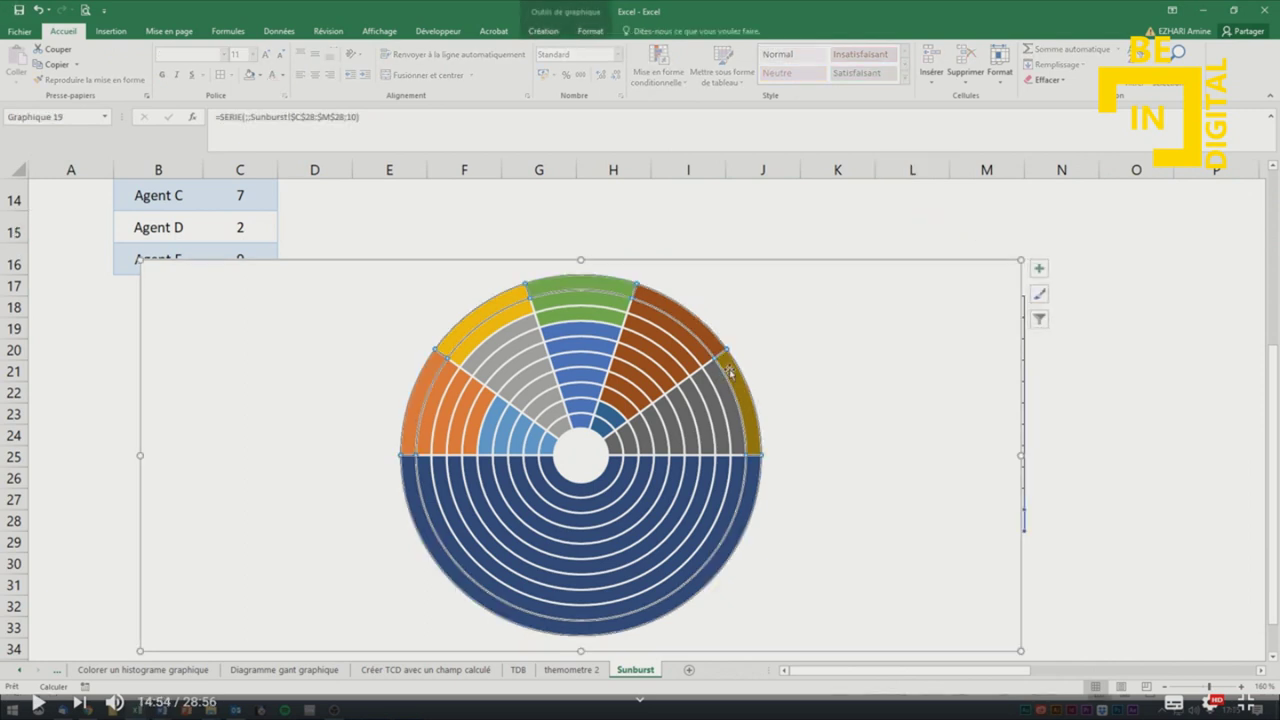
right_click(738, 372)
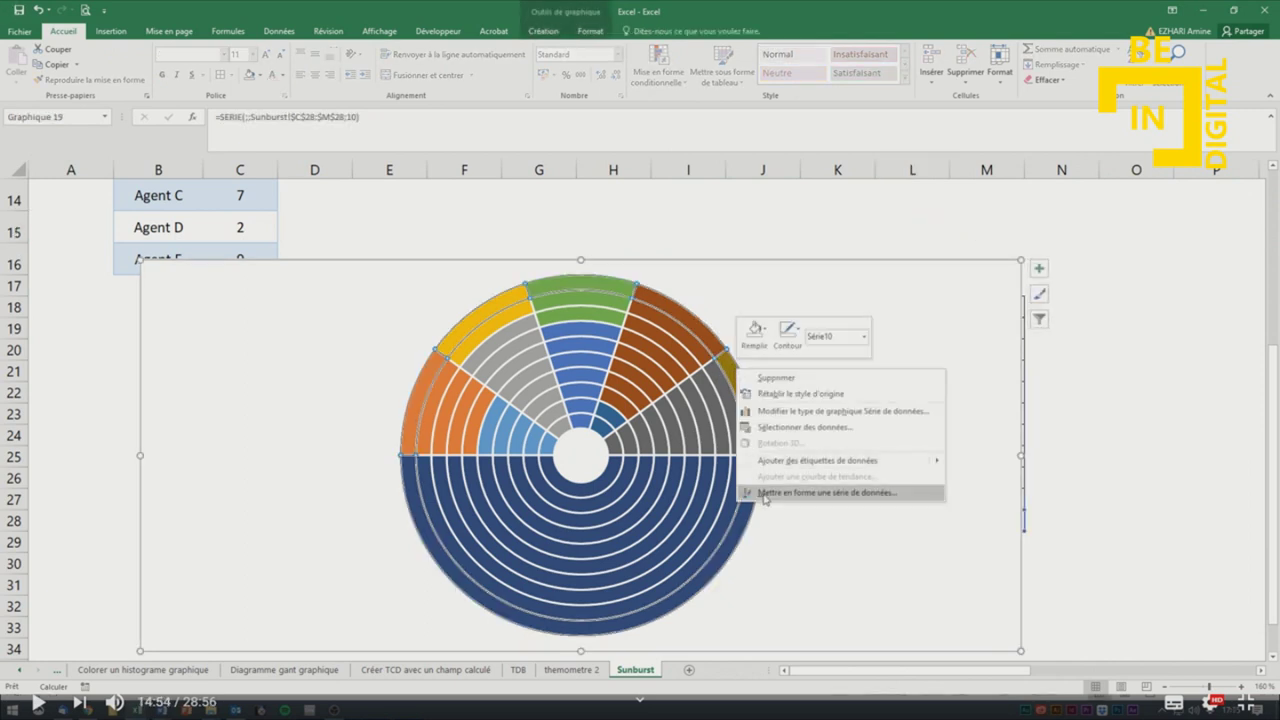
left_click(820, 492)
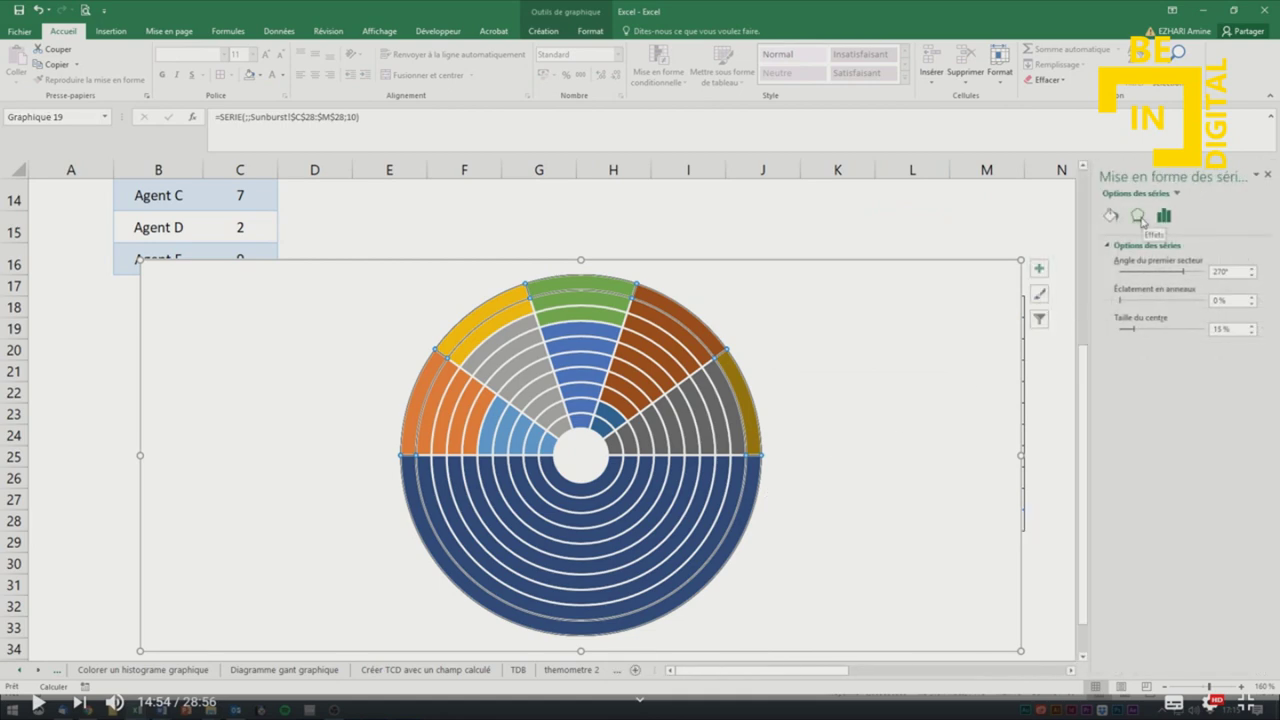
left_click(1113, 217)
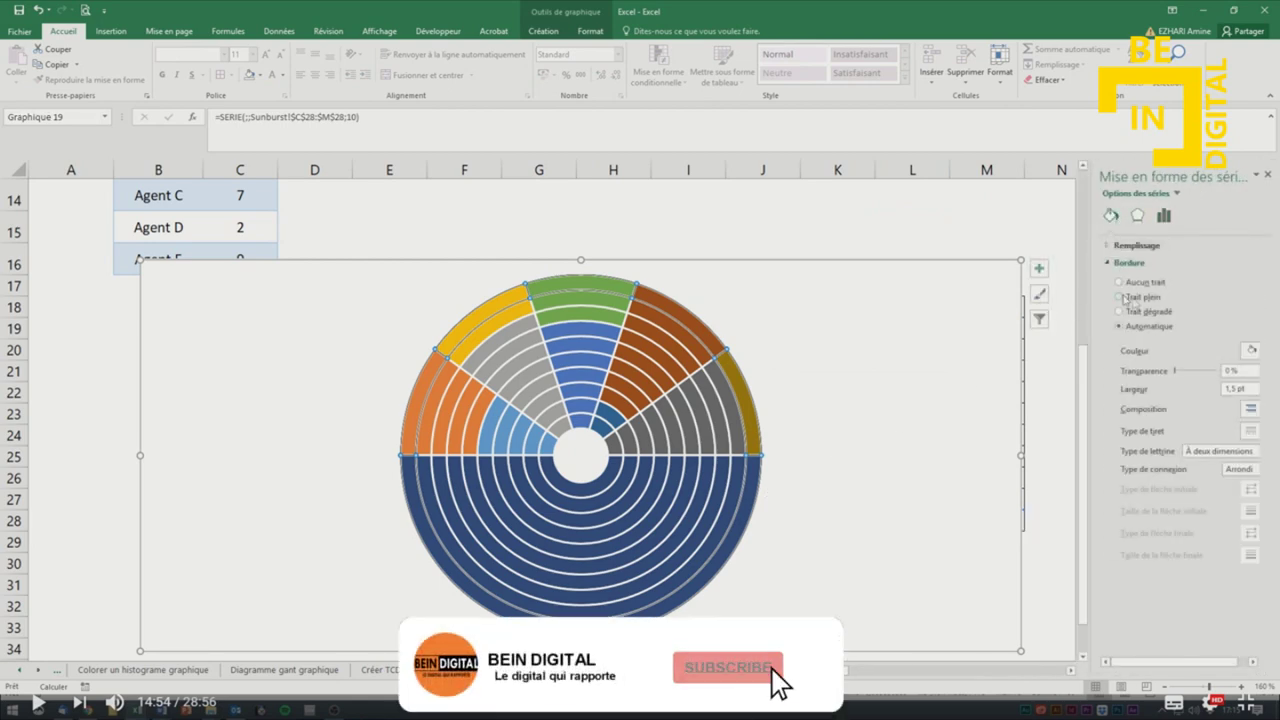
left_click(1248, 350)
left_click(1170, 398)
double_click(1254, 393)
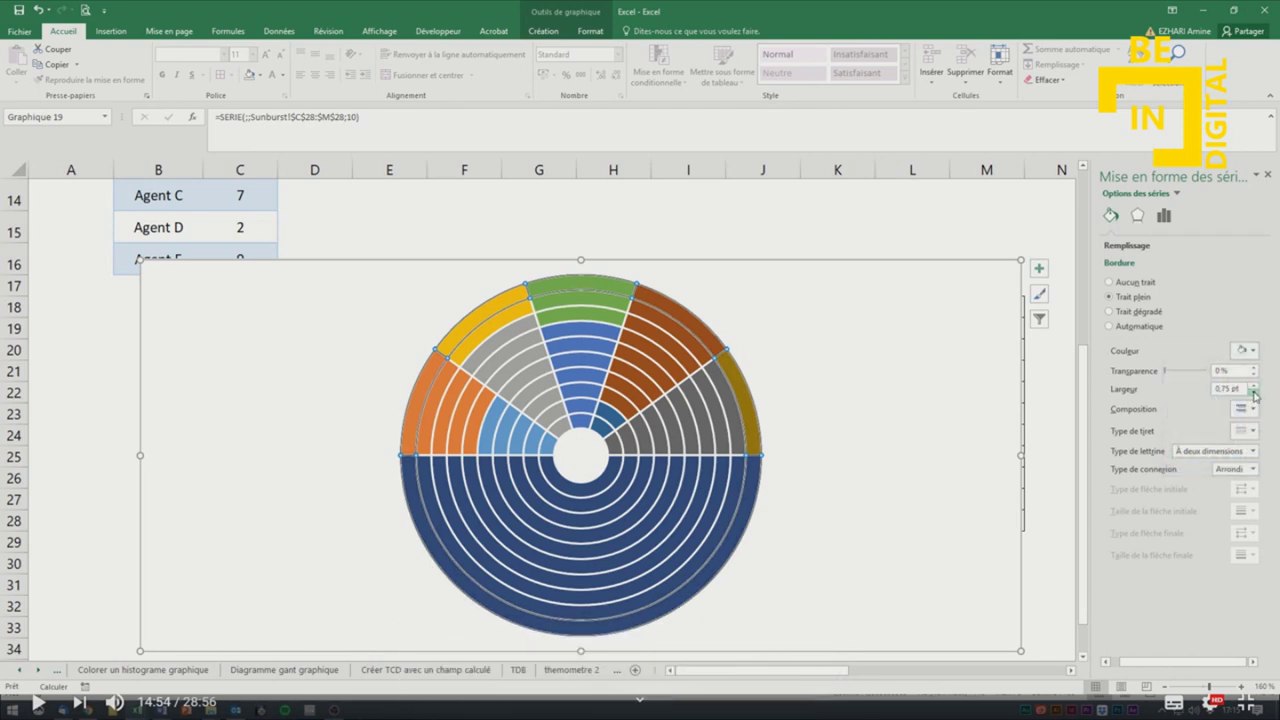
Give the next rings, through series 7, light borders thinned to about 0.75 pt.
key("Up")
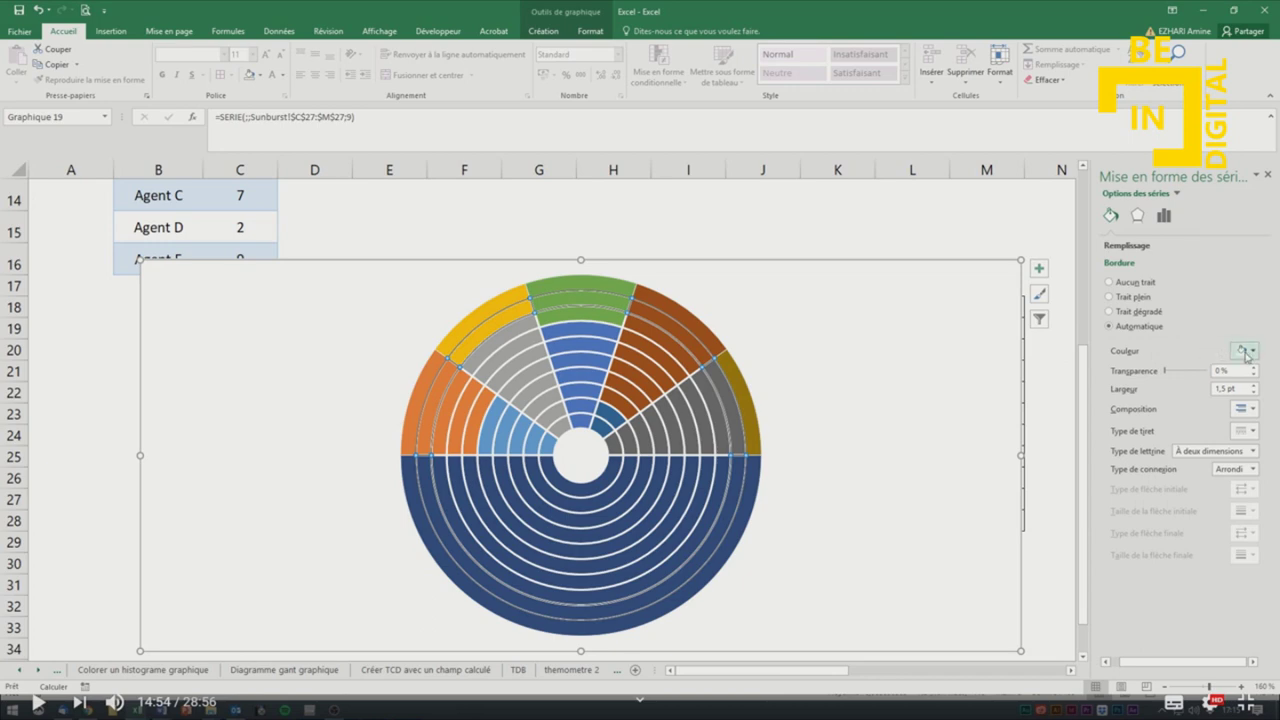
left_click(1253, 350)
left_click(1169, 381)
double_click(1256, 393)
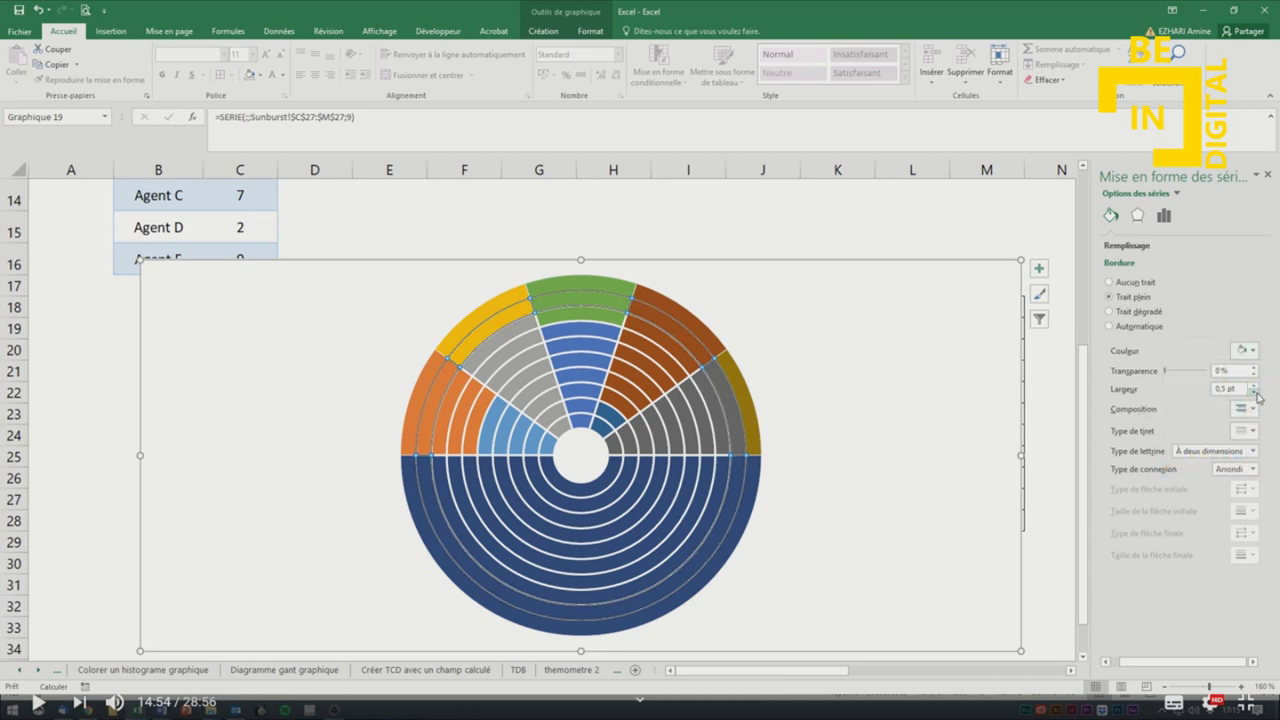
left_click(706, 401)
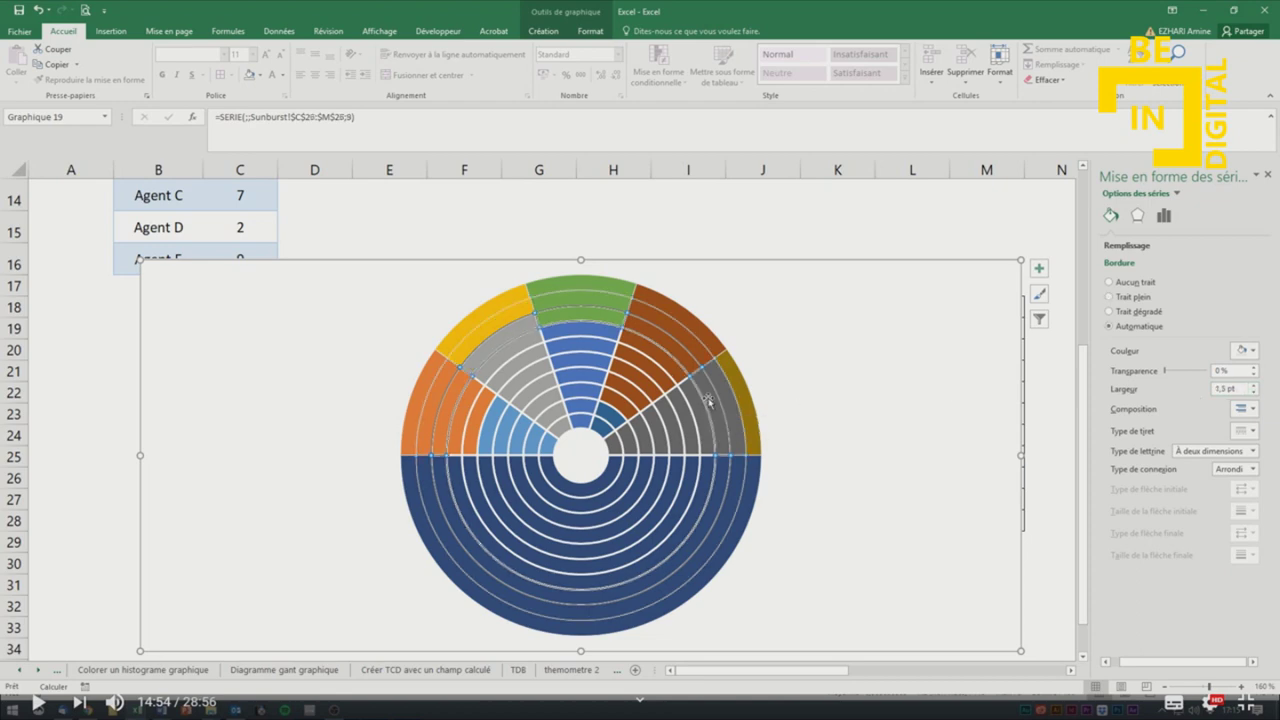
left_click(1242, 350)
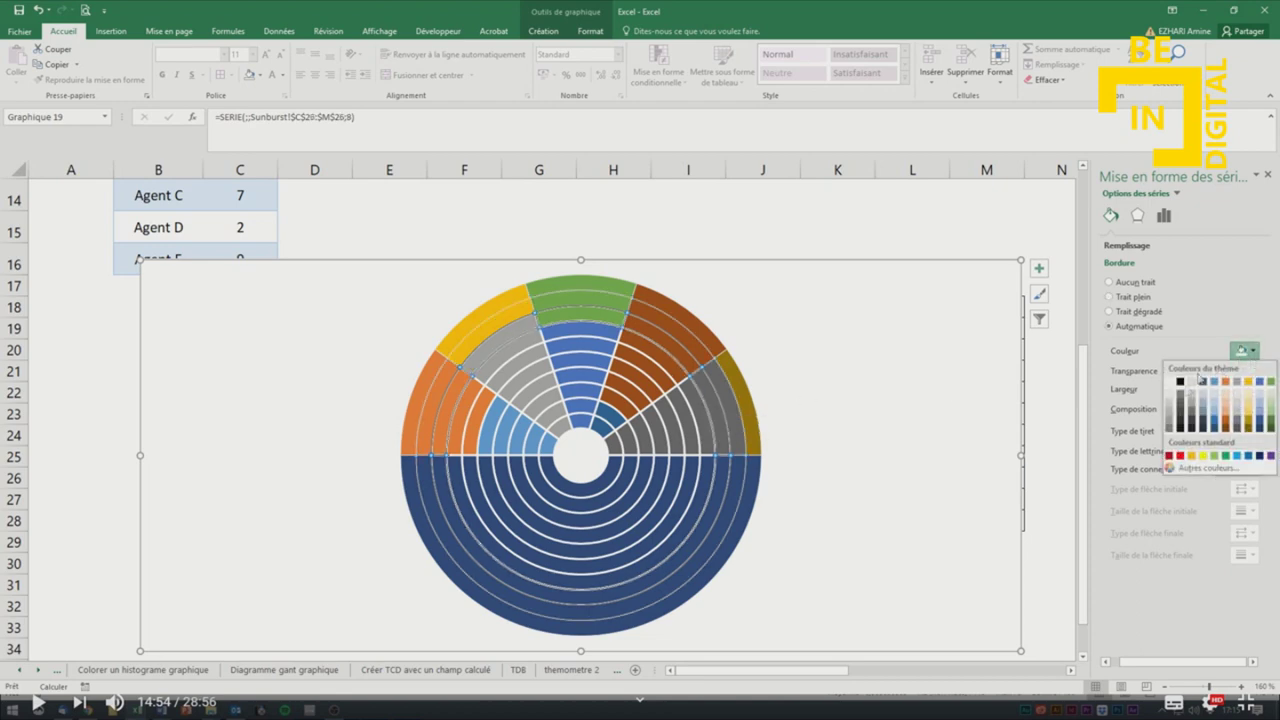
left_click(1218, 403)
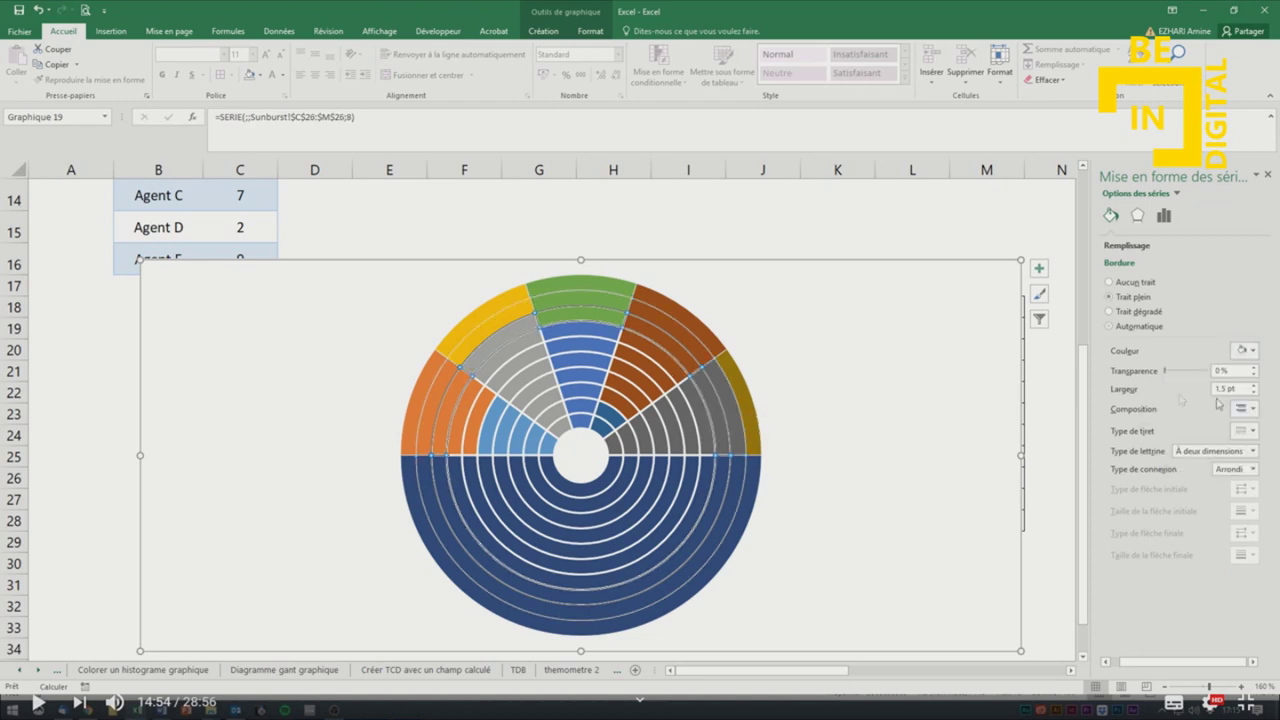
left_click(1254, 395)
left_click(1254, 395)
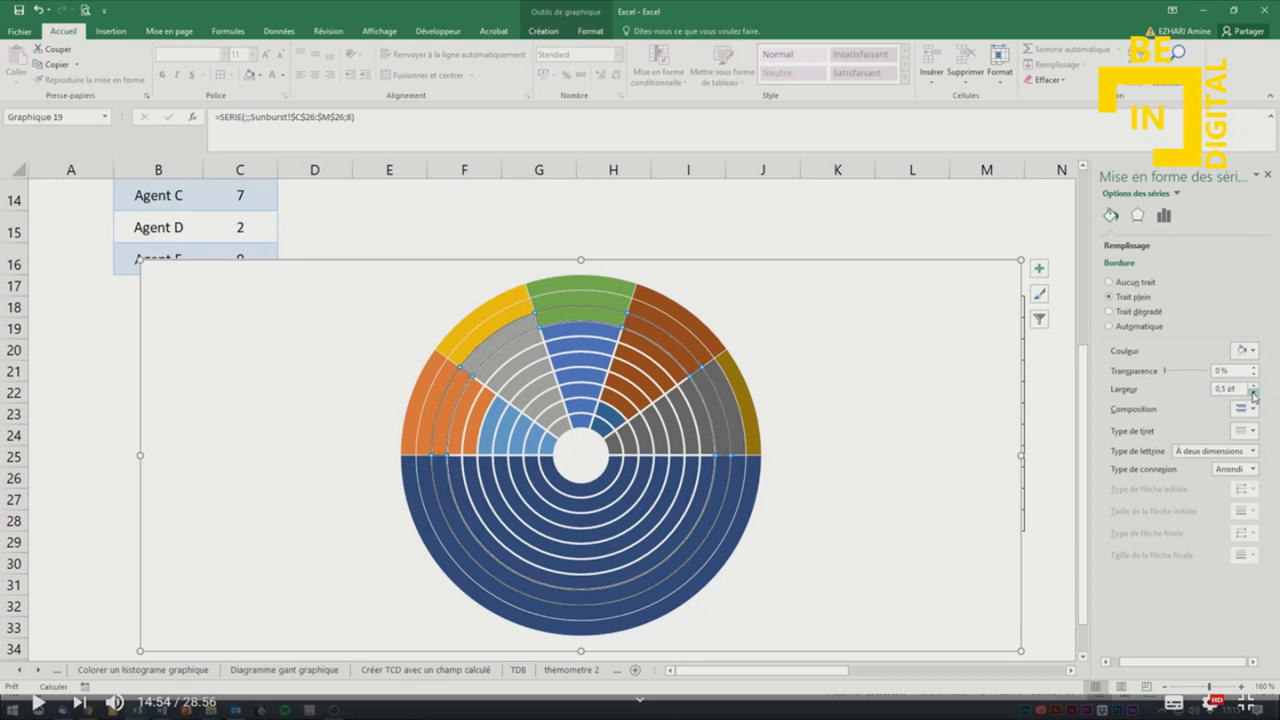
left_click(695, 398)
left_click(1245, 350)
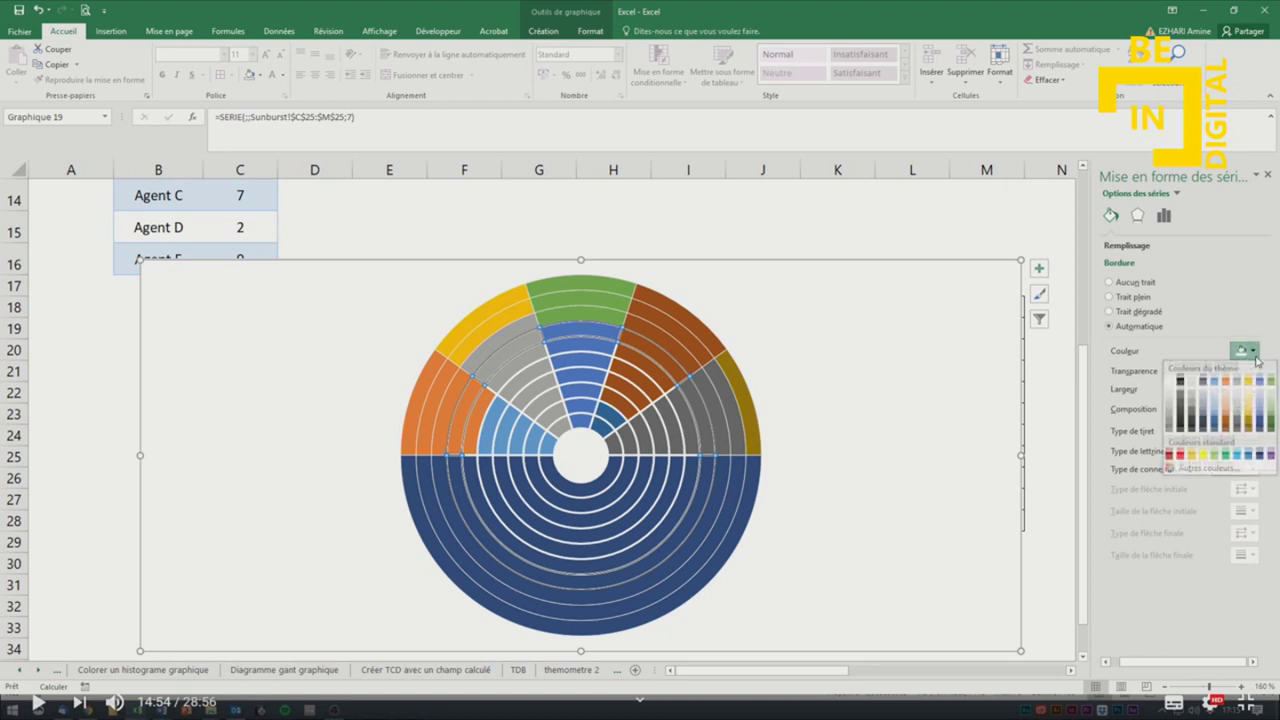
left_click(1168, 400)
left_click(1254, 392)
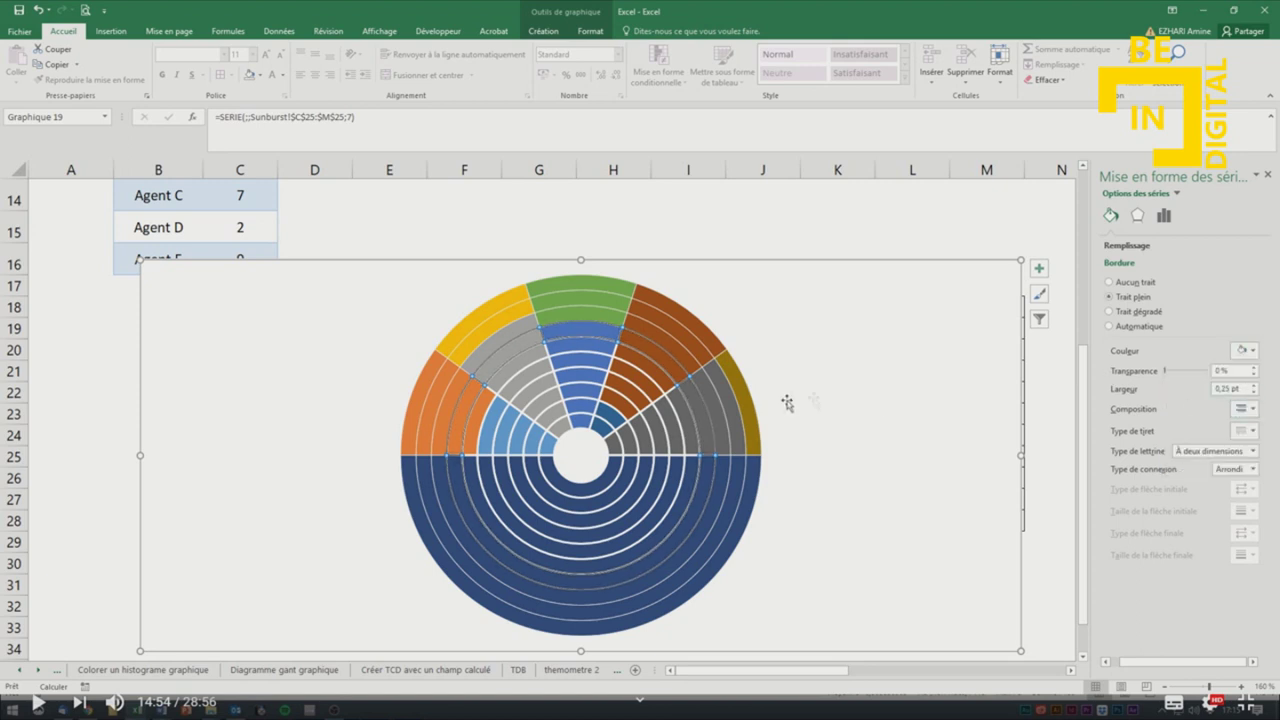
Give the series 6, 5 and 4 rings light, thinner borders (1 pt, 0.75 pt).
left_click(688, 420)
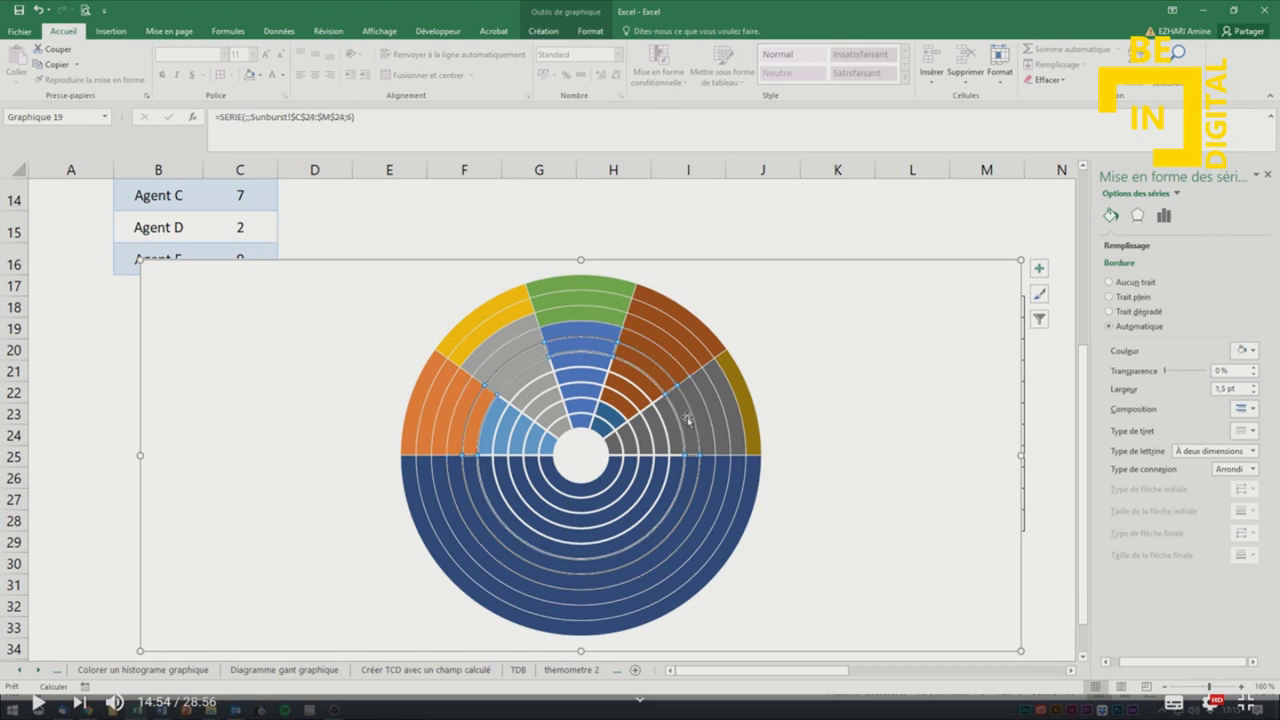
left_click(1248, 350)
left_click(1170, 401)
left_click(1252, 393)
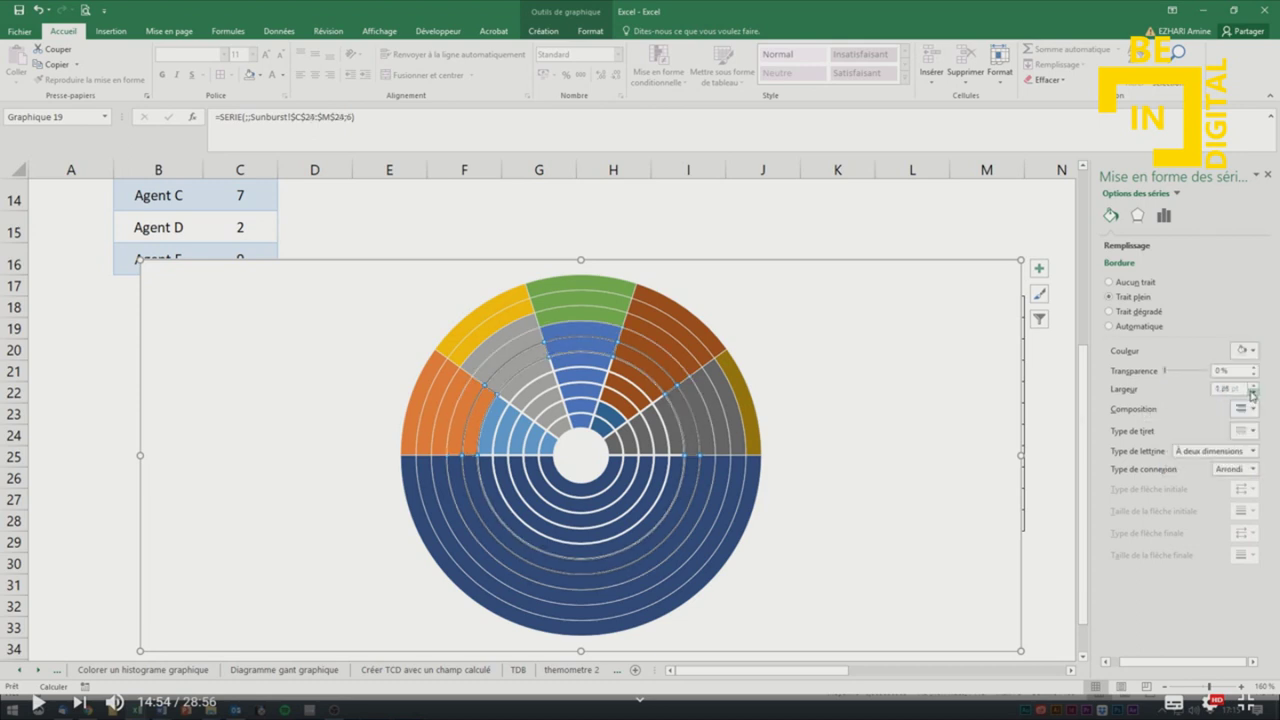
left_click(672, 428)
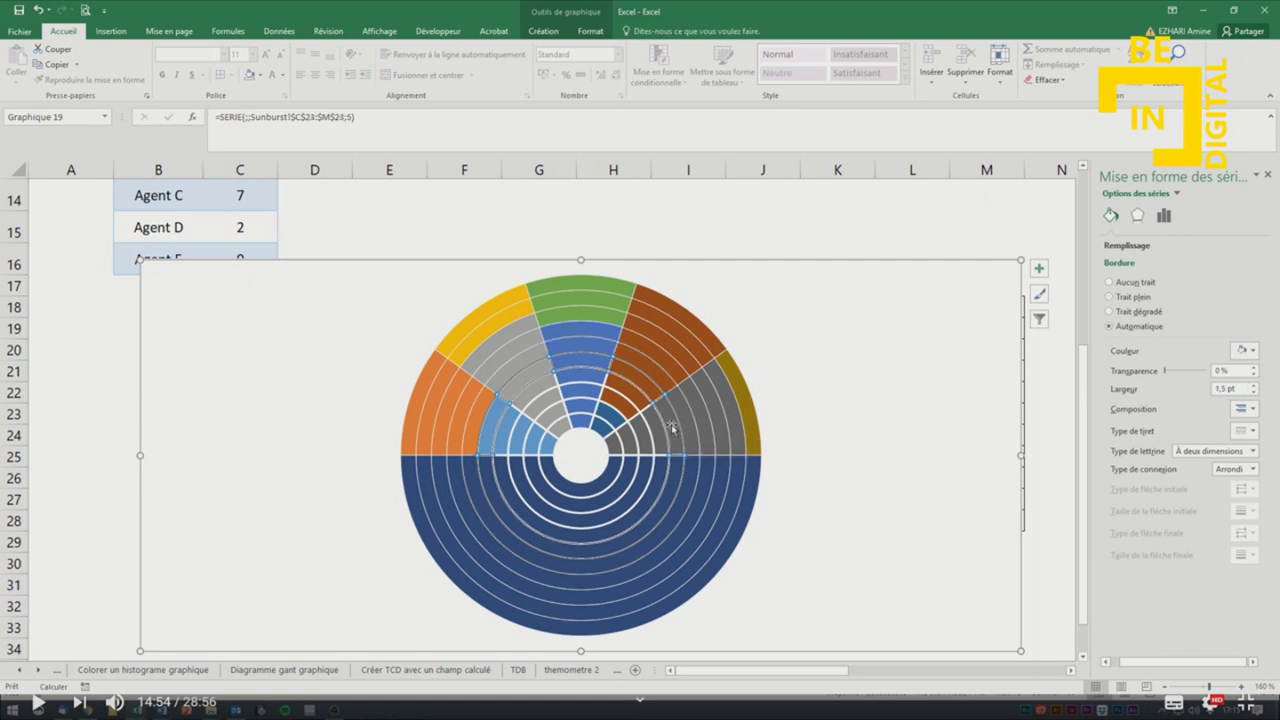
left_click(1244, 351)
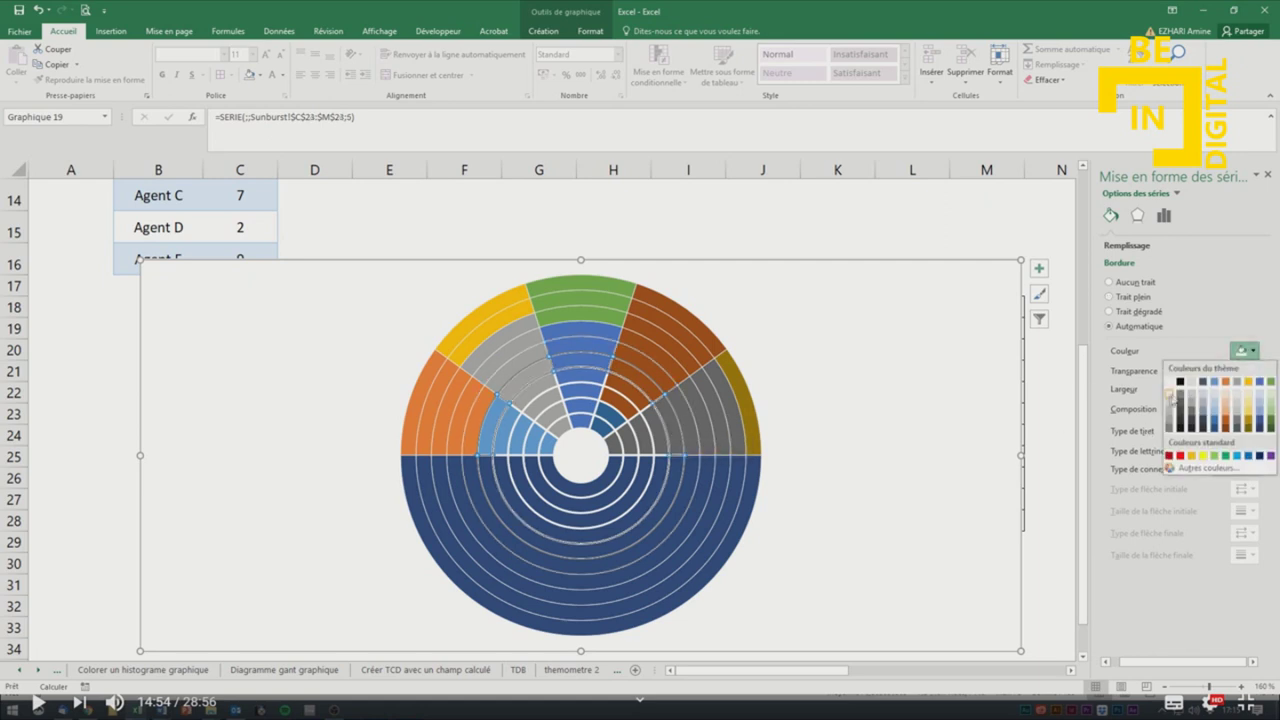
left_click(1170, 398)
left_click(1252, 393)
left_click(1252, 393)
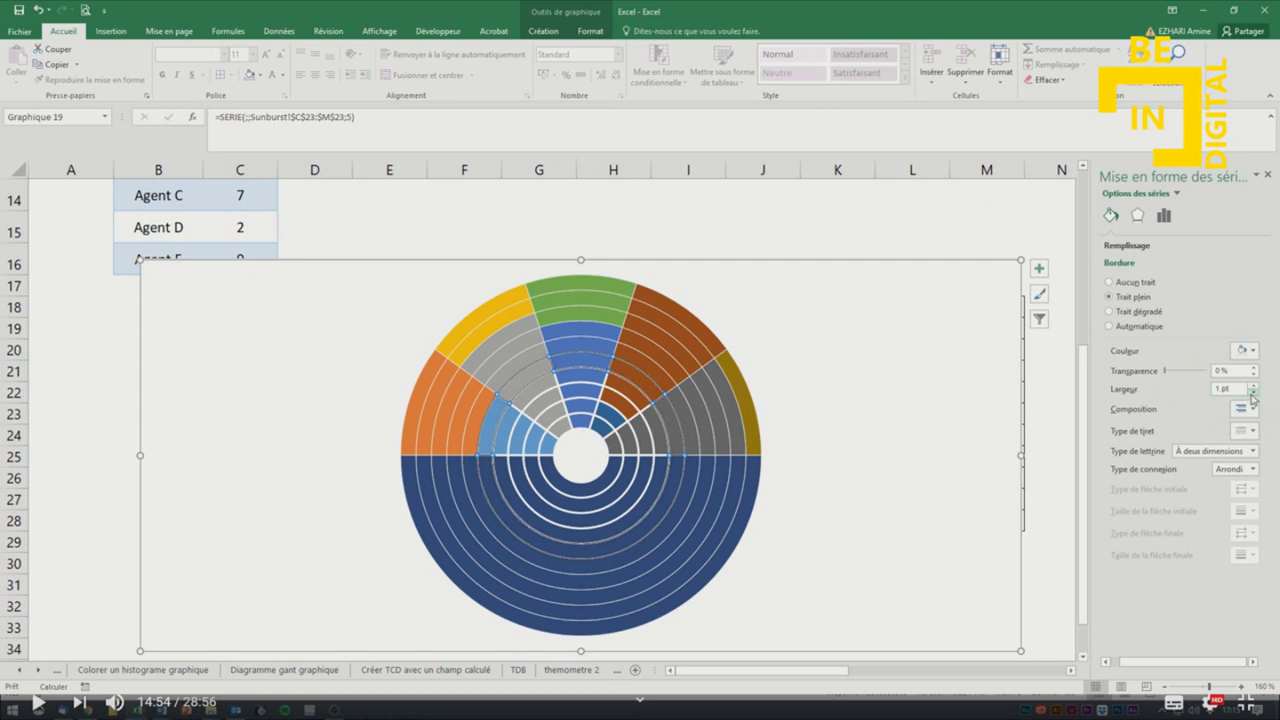
left_click(656, 426)
left_click(1250, 352)
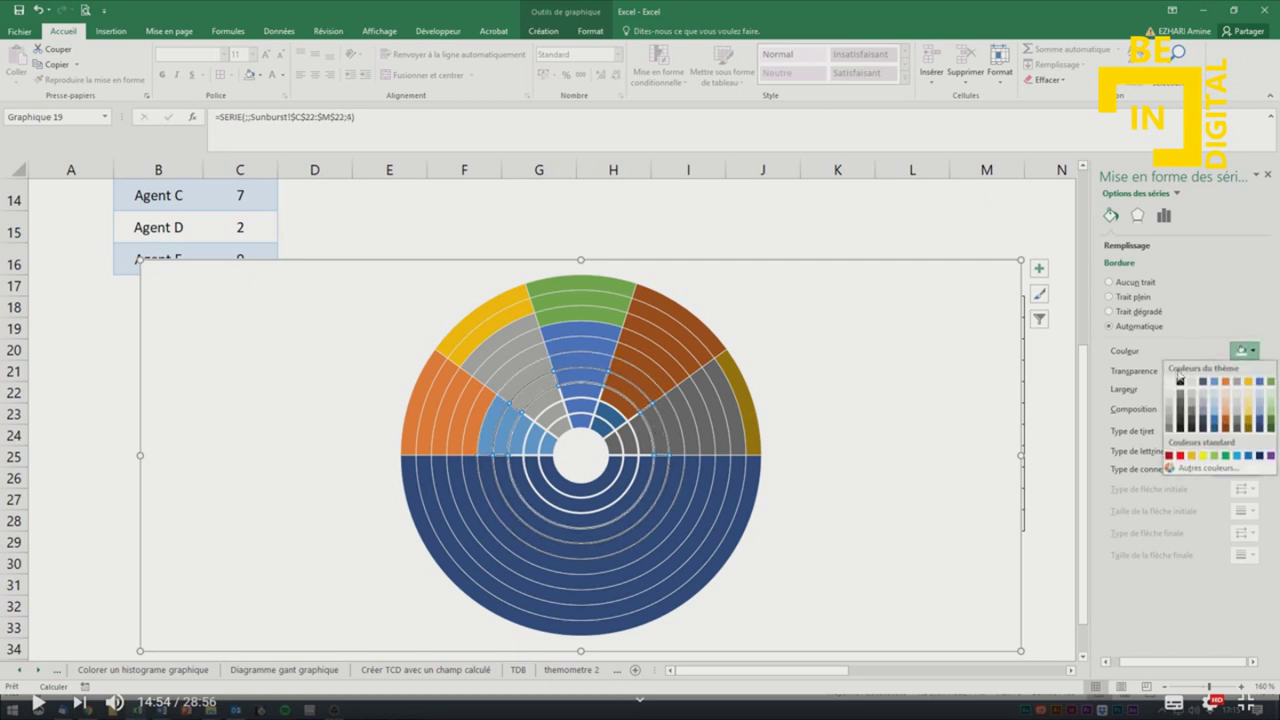
left_click(1170, 394)
double_click(1253, 393)
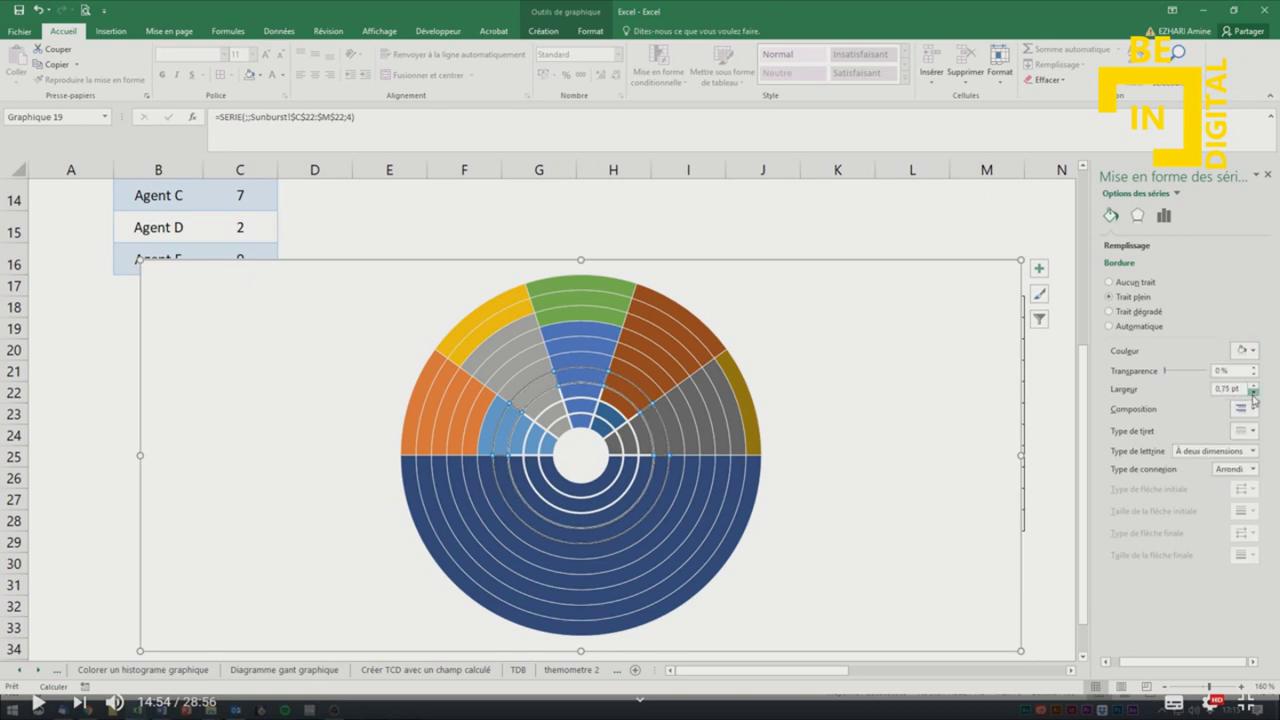
Give series 3, 2 and the innermost ring thin light borders (0.25–0.5 pt).
left_click(647, 442)
left_click(1253, 352)
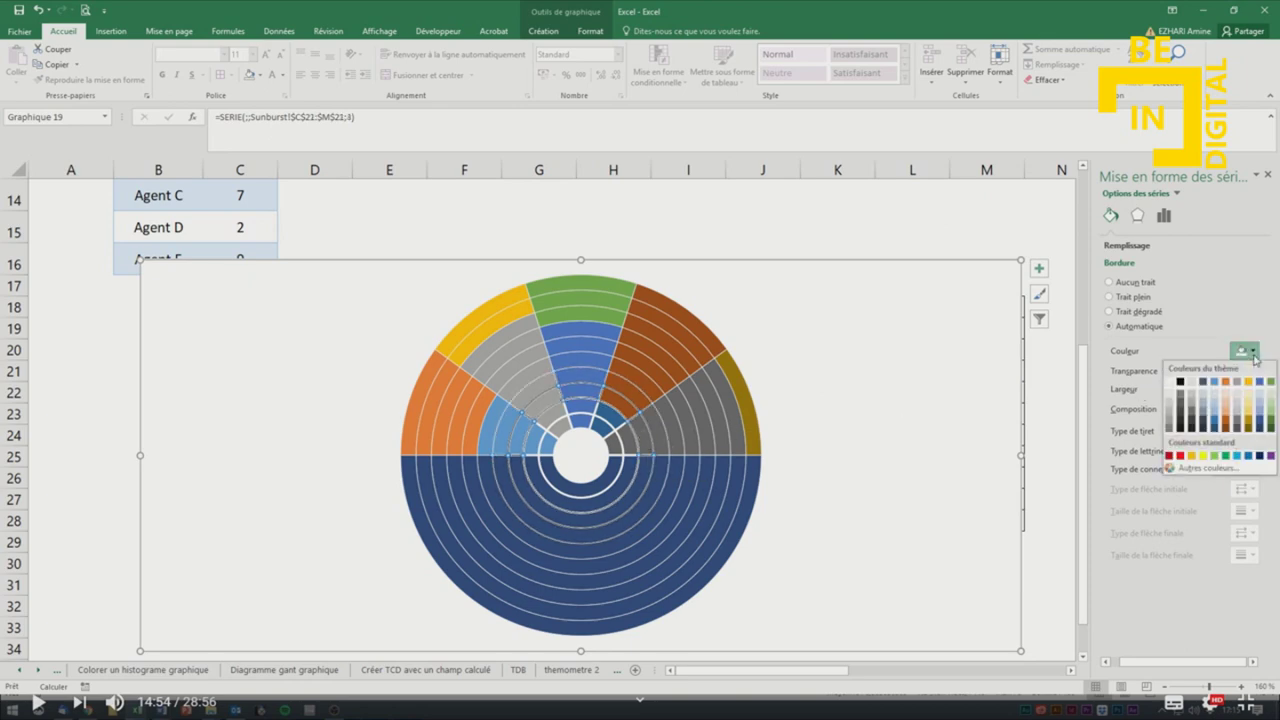
left_click(1170, 394)
double_click(1253, 393)
left_click(1252, 393)
left_click(626, 446)
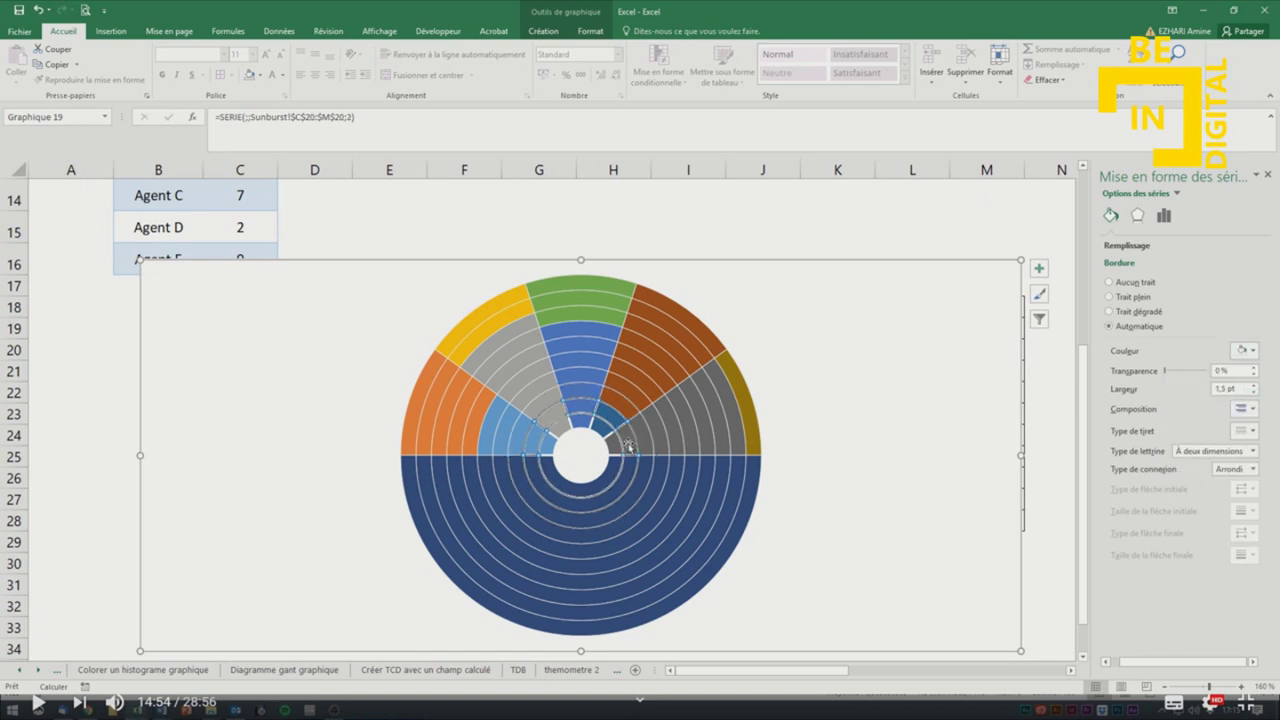
left_click(1253, 352)
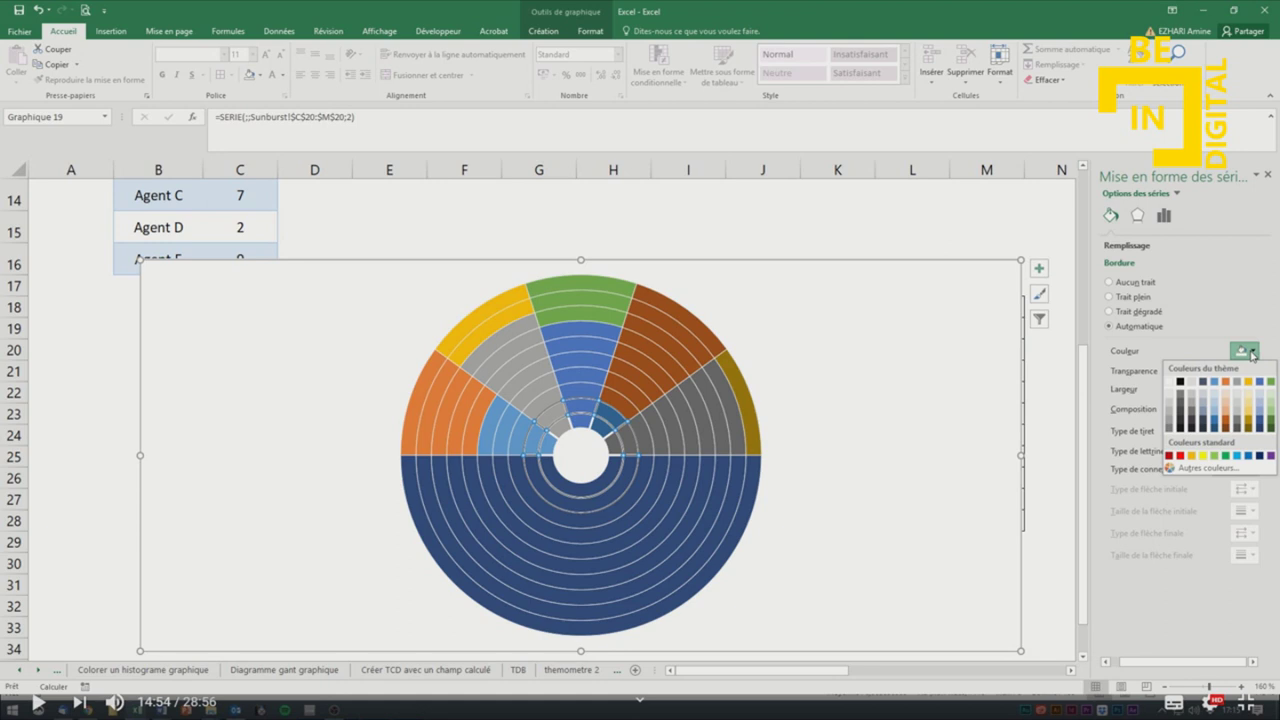
left_click(1168, 396)
left_click(1253, 393)
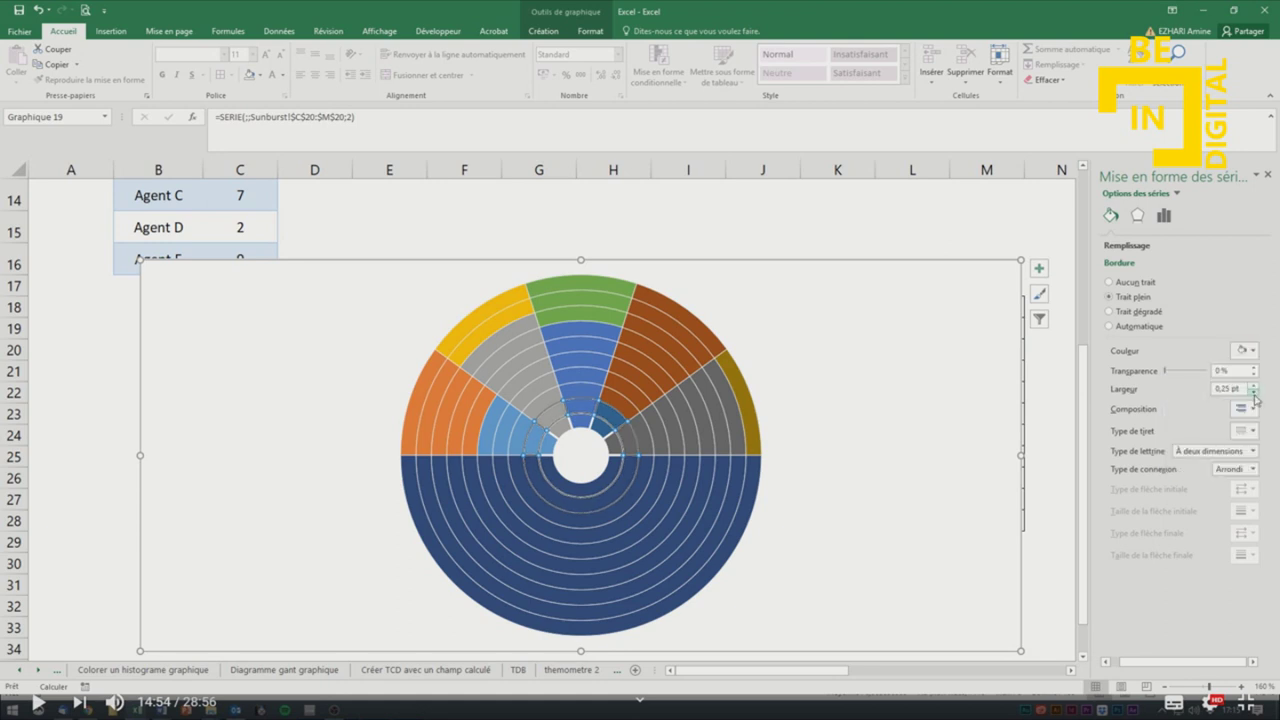
left_click(617, 449)
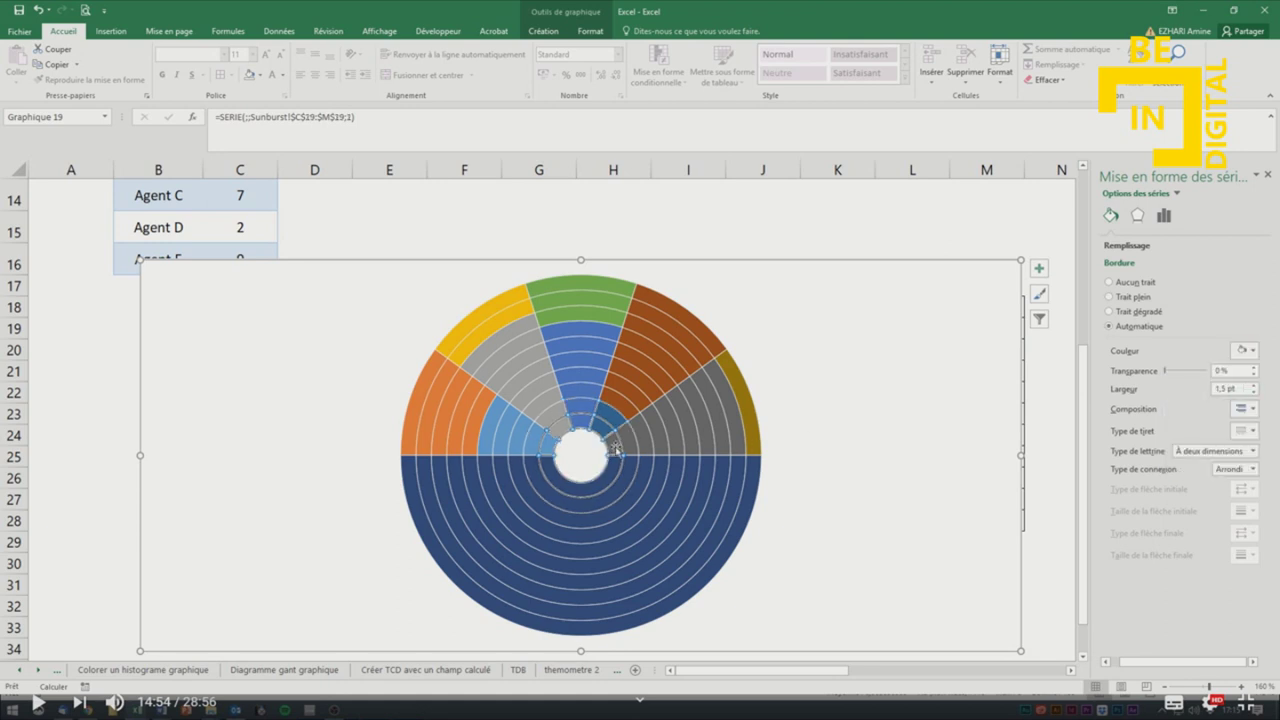
left_click(1241, 350)
left_click(1241, 389)
left_click(1254, 393)
left_click(1254, 393)
left_click(1254, 393)
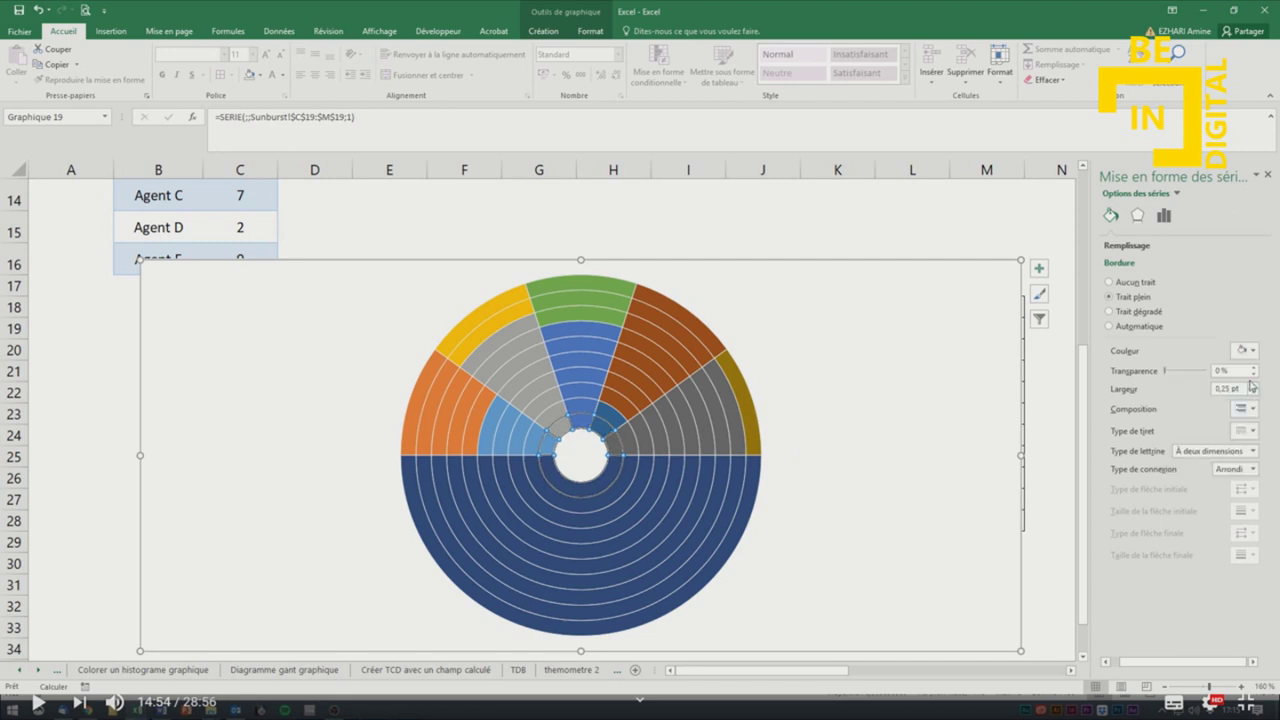
left_click(1266, 178)
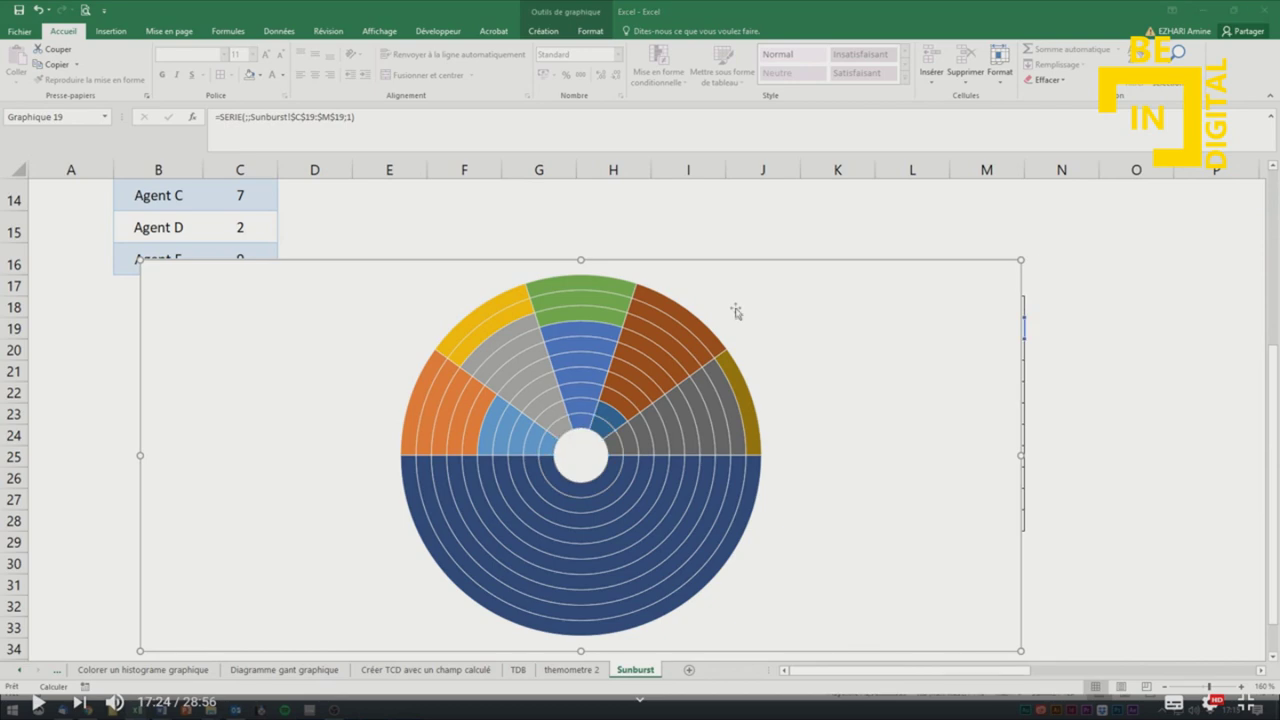
Remove the fill and outline from the outer ring's lower blue segment.
left_click(750, 484)
scroll(752, 440, "down", 1)
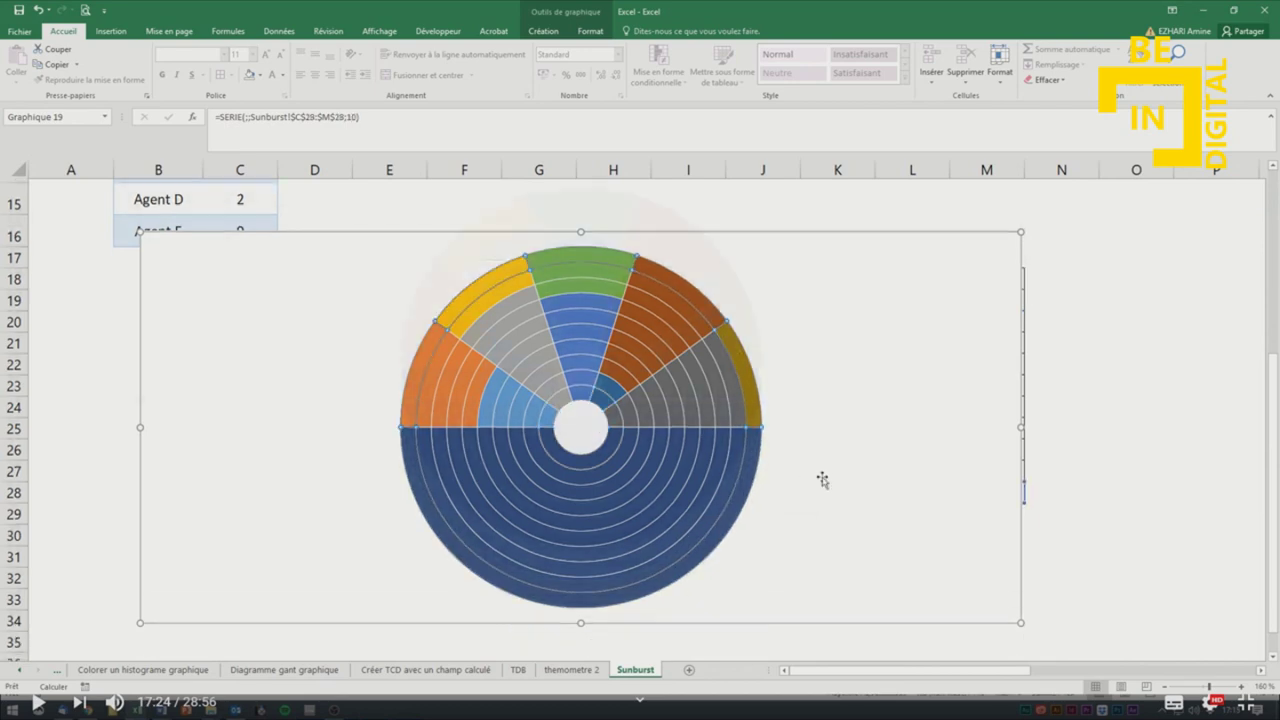
left_click(755, 390)
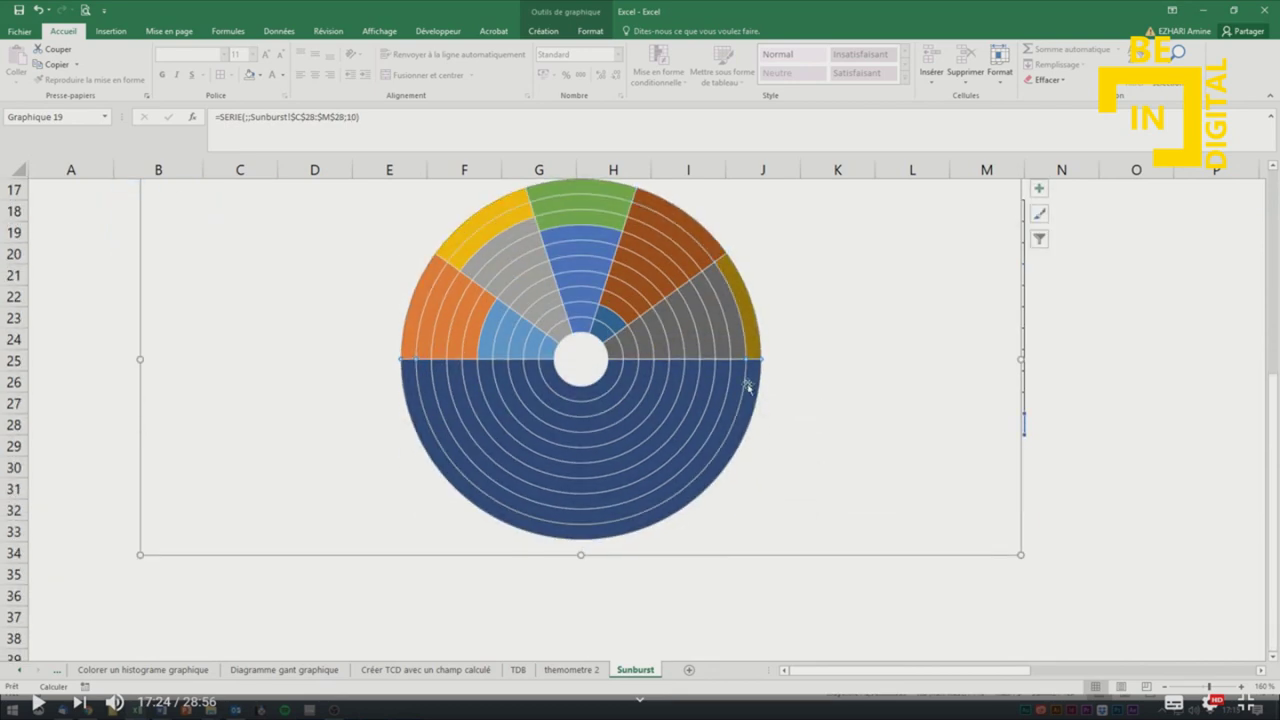
left_click(590, 31)
left_click(555, 49)
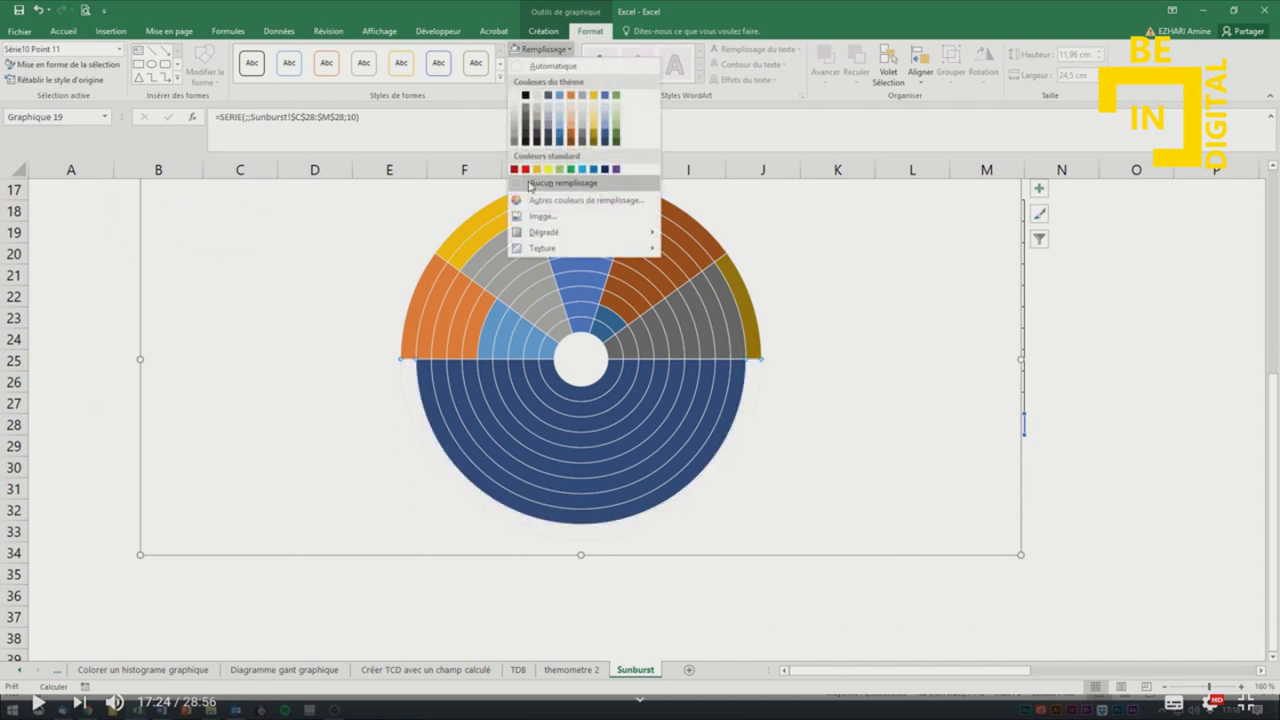
left_click(530, 184)
left_click(536, 64)
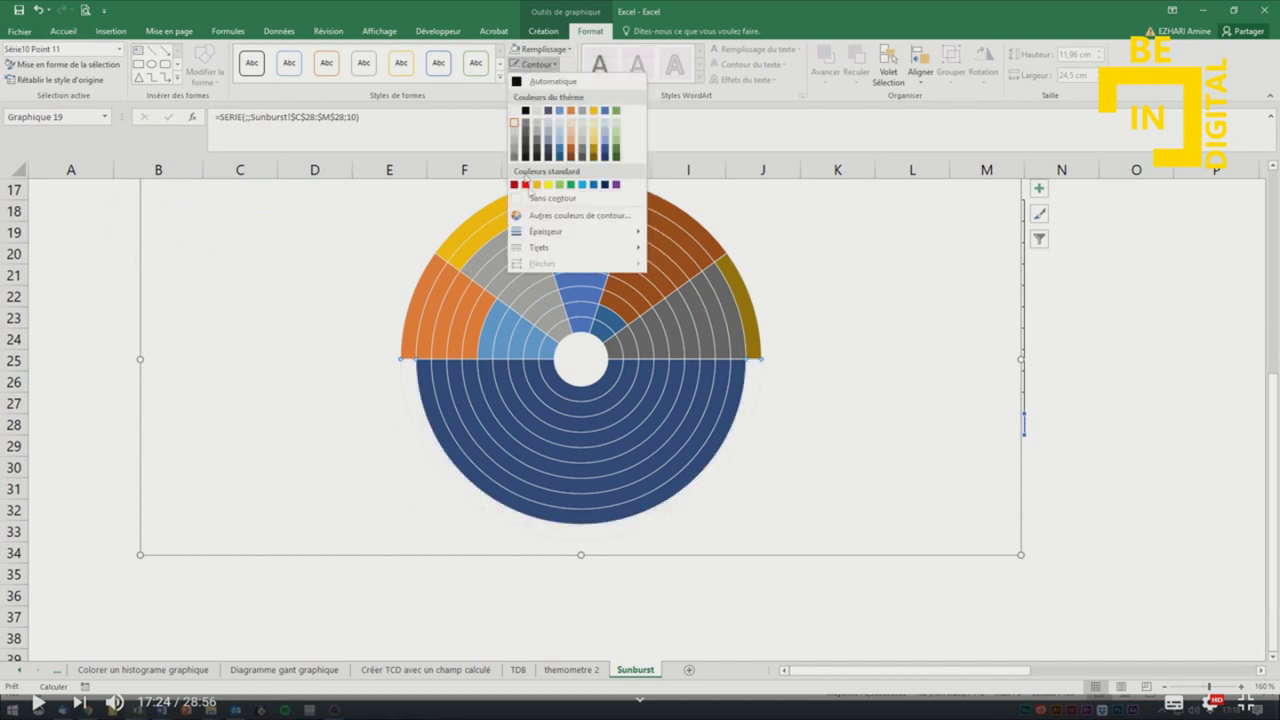
left_click(532, 198)
Remove the fill from the lower blue segments of the next five rings inward.
left_click(737, 387)
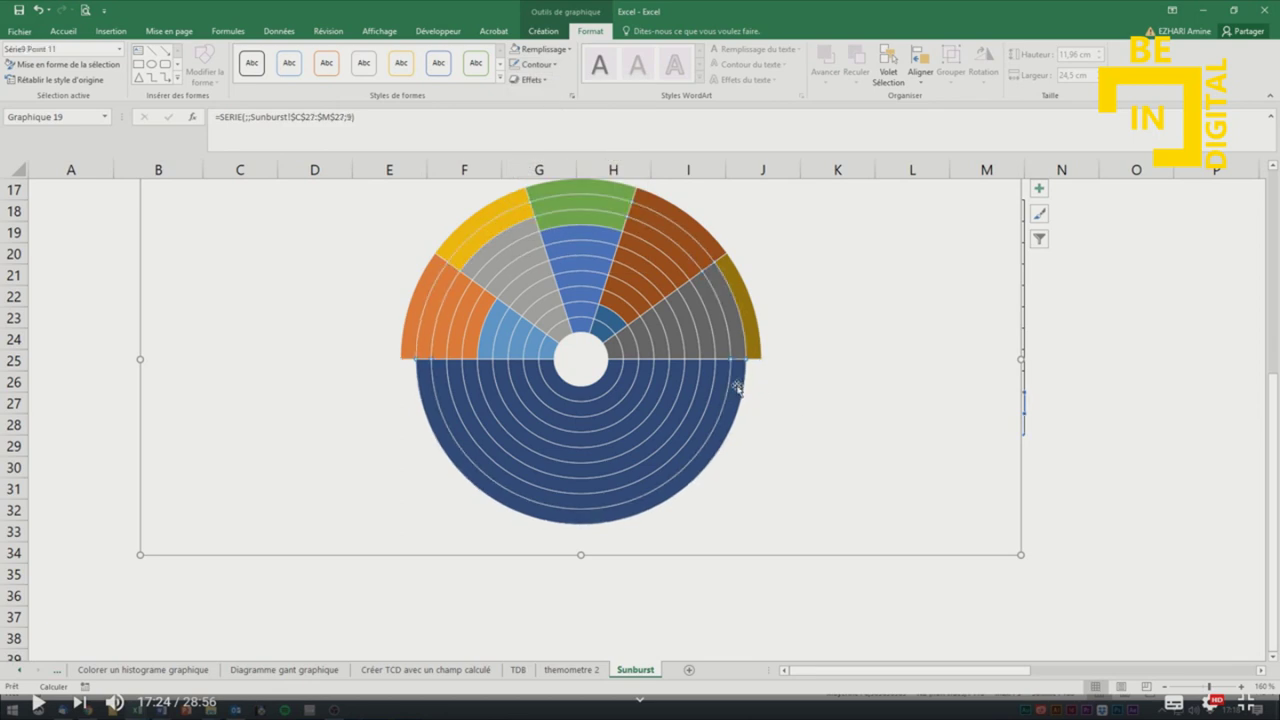
left_click(513, 50)
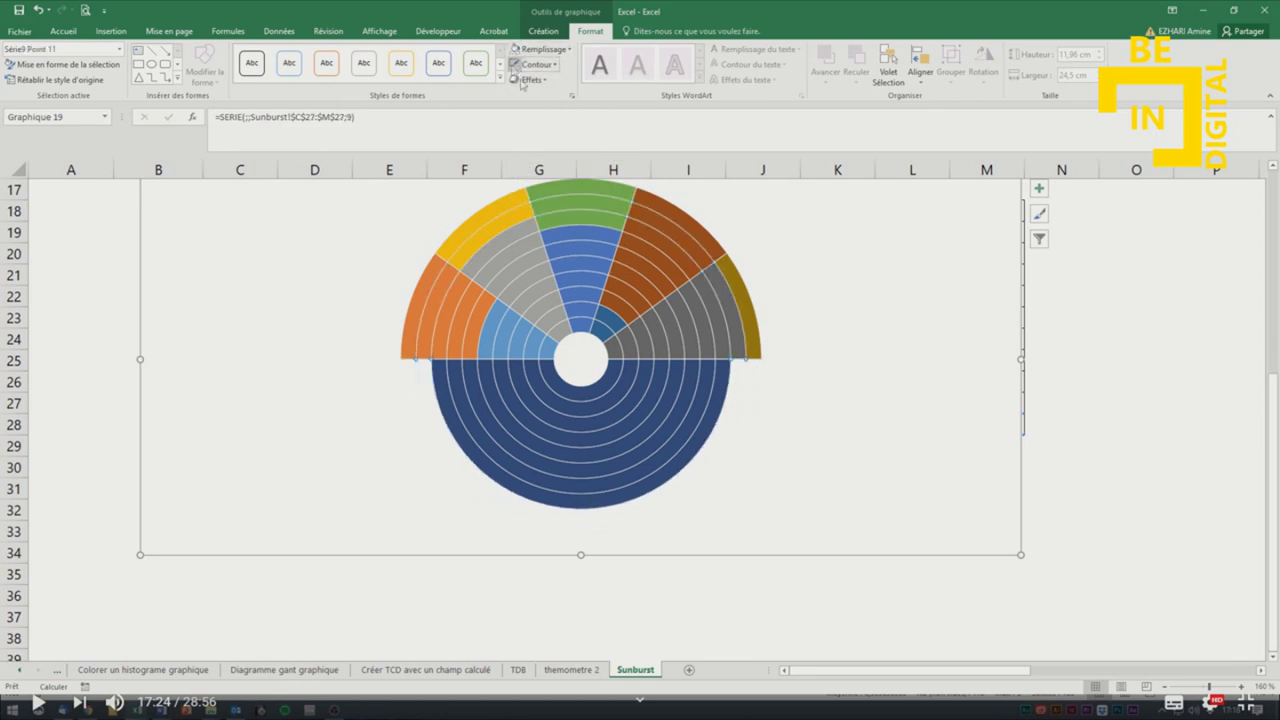
left_click(722, 388)
left_click(513, 50)
left_click(706, 392)
left_click(706, 392)
left_click(513, 50)
left_click(686, 397)
left_click(686, 397)
left_click(514, 50)
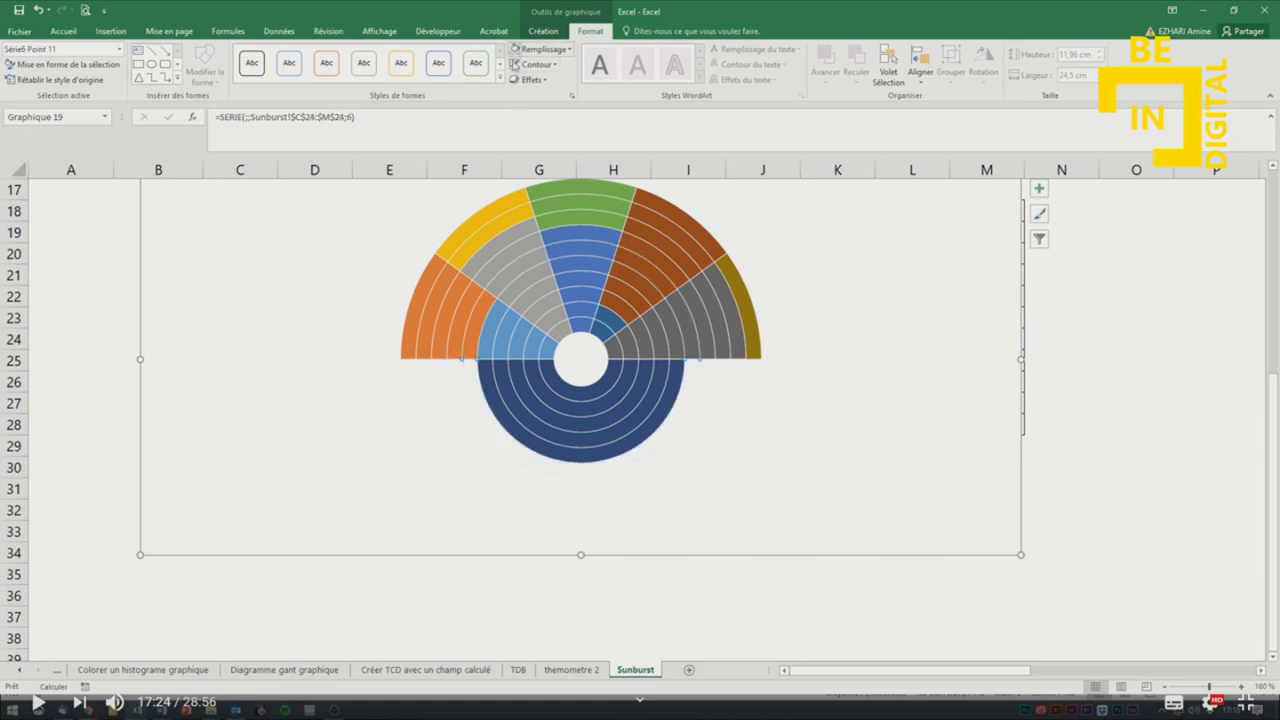
left_click(672, 391)
left_click(672, 391)
left_click(516, 50)
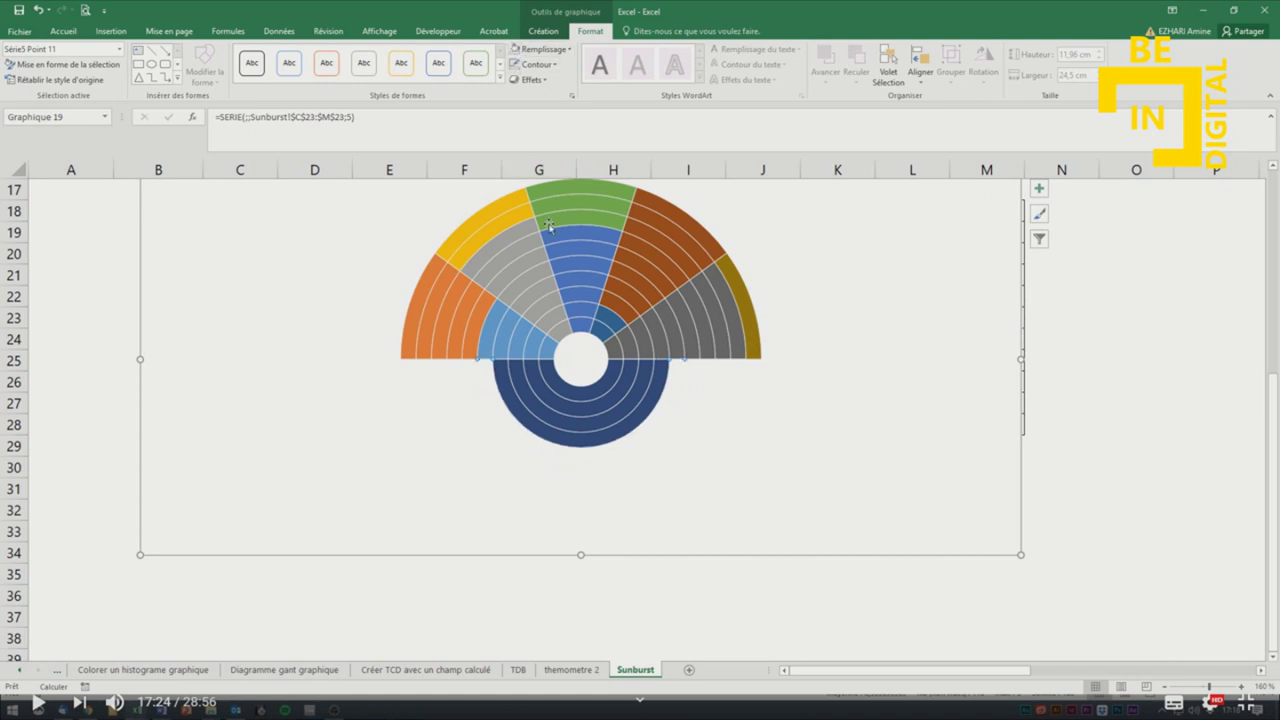
Remove the fill from the lower-half segments of the remaining dark-blue rings through the innermost.
left_click(651, 398)
left_click(652, 396)
left_click(514, 50)
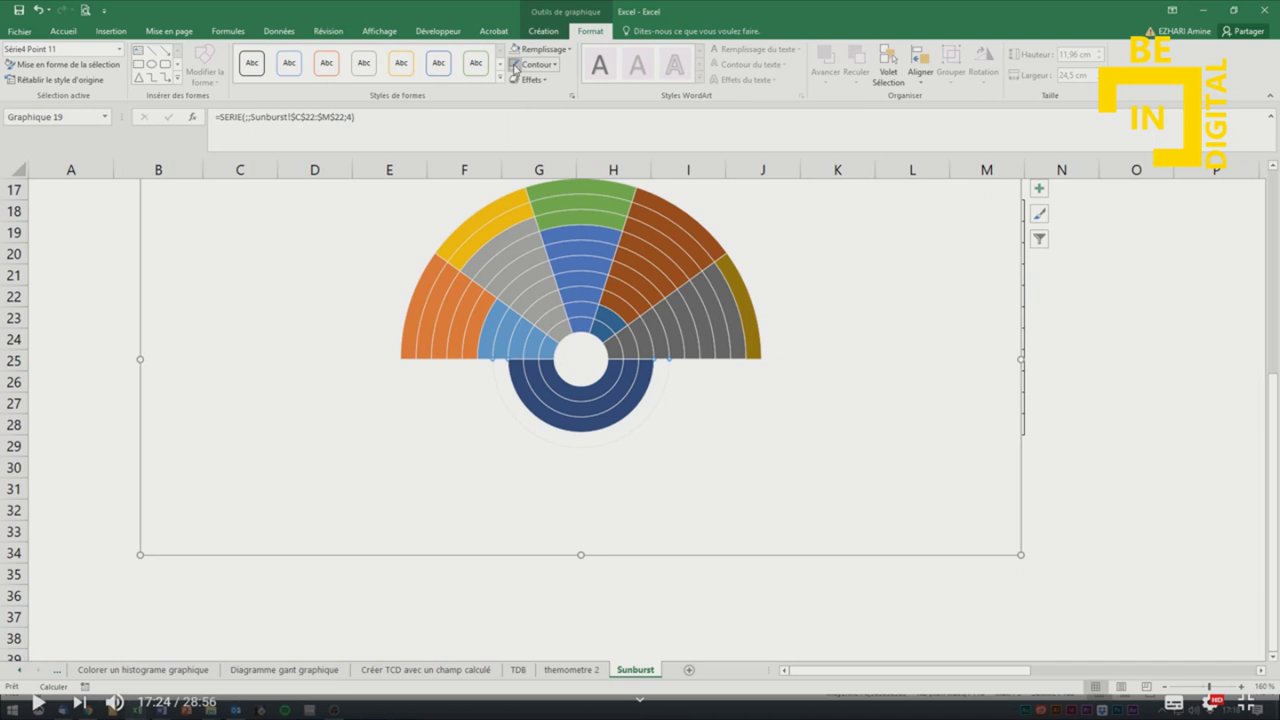
left_click(641, 389)
left_click(641, 389)
left_click(514, 50)
left_click(618, 392)
left_click(617, 393)
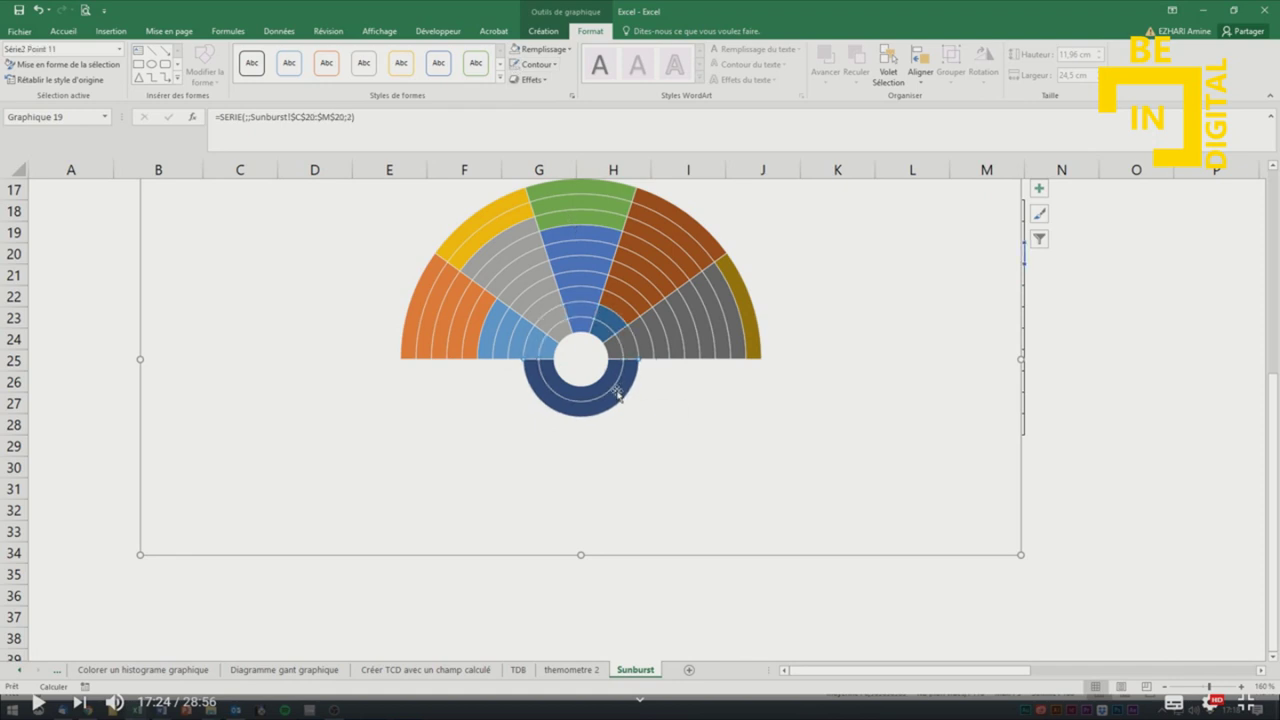
left_click(516, 49)
left_click(608, 390)
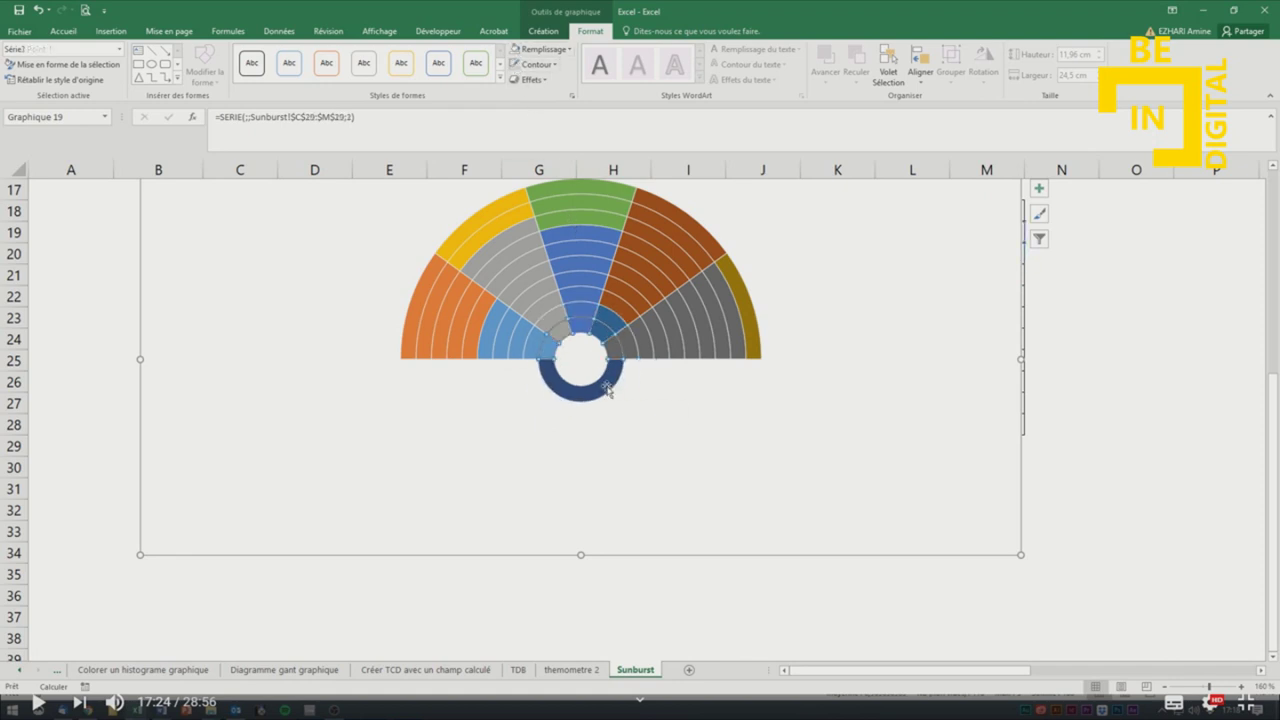
left_click(603, 388)
left_click(519, 49)
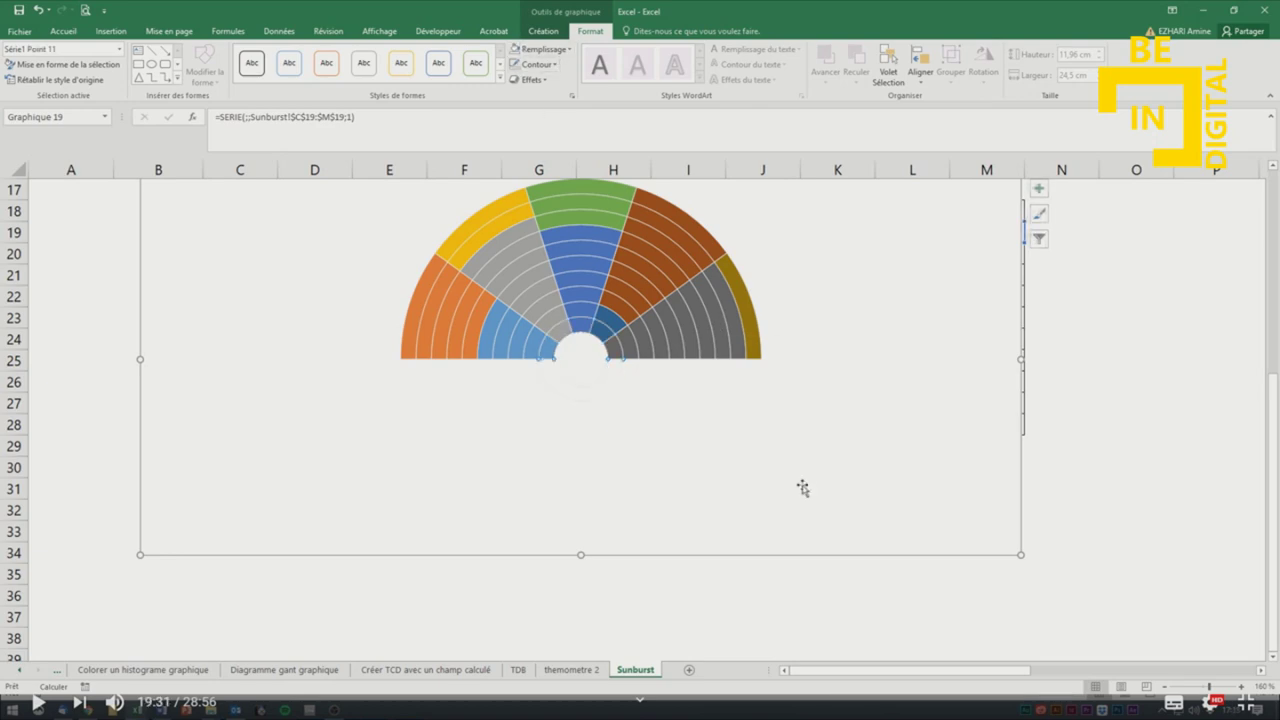
left_click(725, 472)
Move the chart beside the score table and set Réalisé scores C12:C16 to 0.
left_click(705, 262)
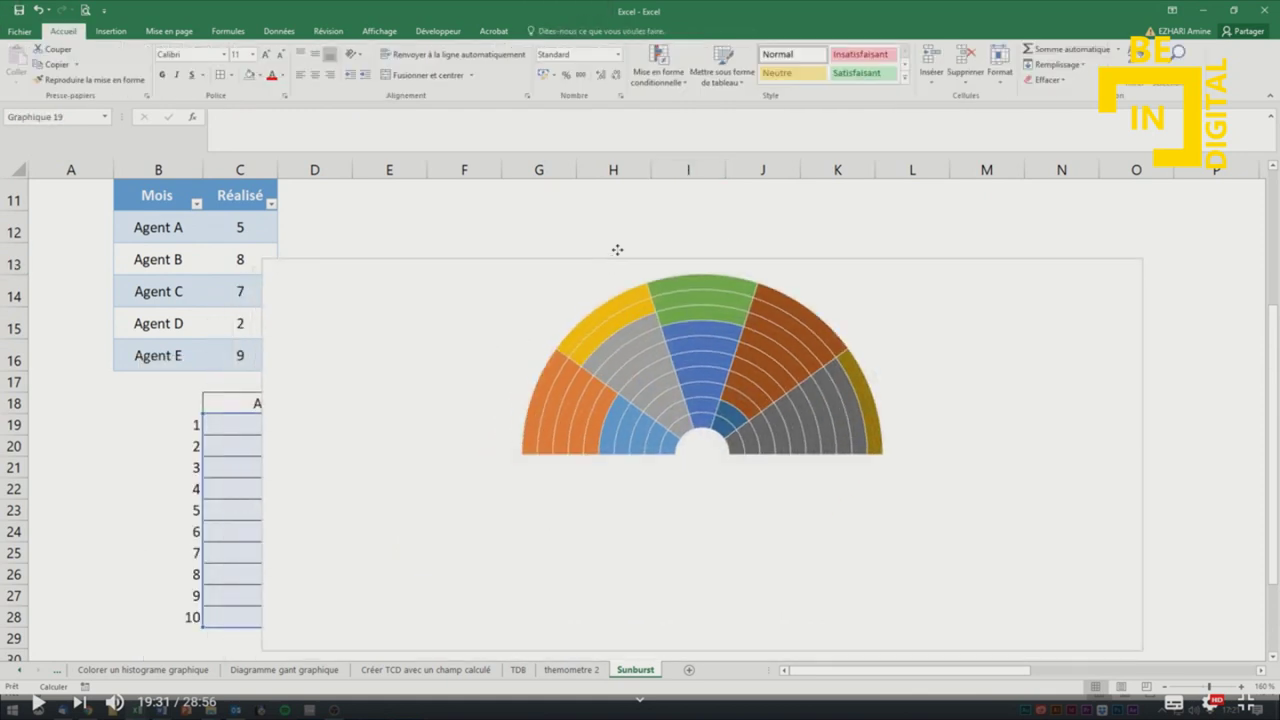
left_click_drag(491, 358, 646, 190)
left_click(264, 235)
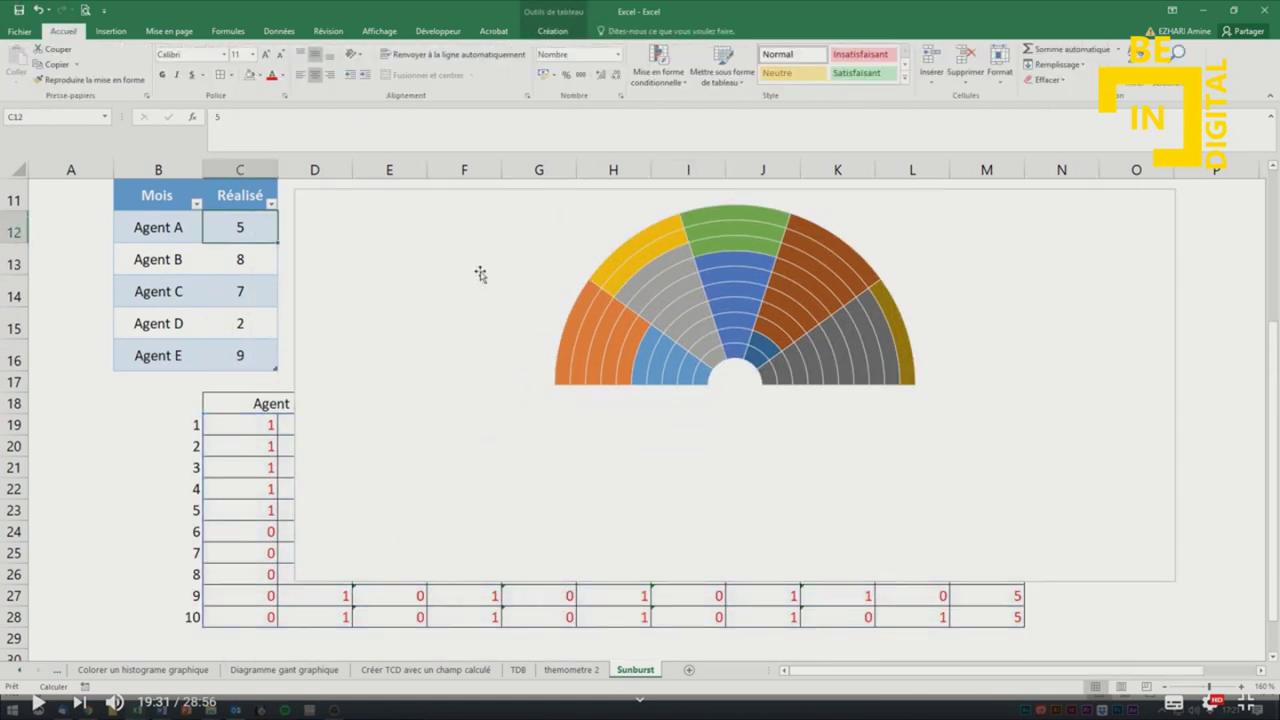
type("0")
key("Return")
type("0")
key("Return")
type("0")
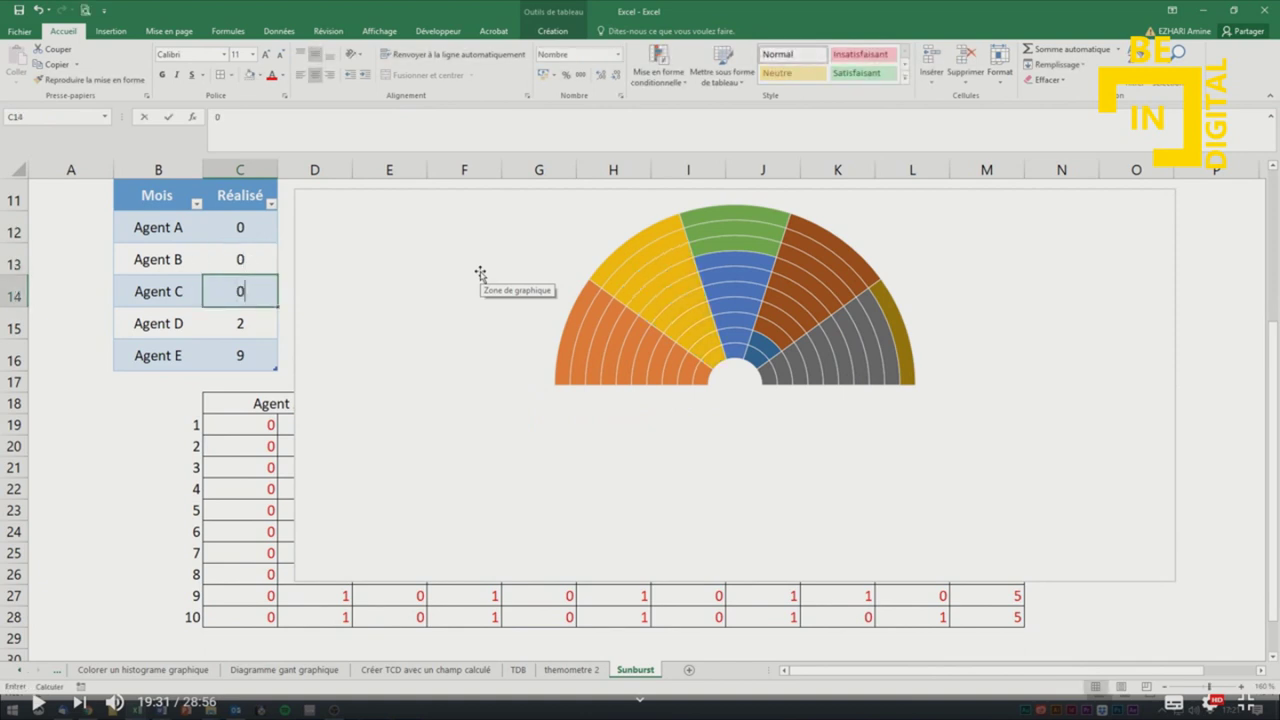
key("Return")
type("0")
key("Return")
type("0")
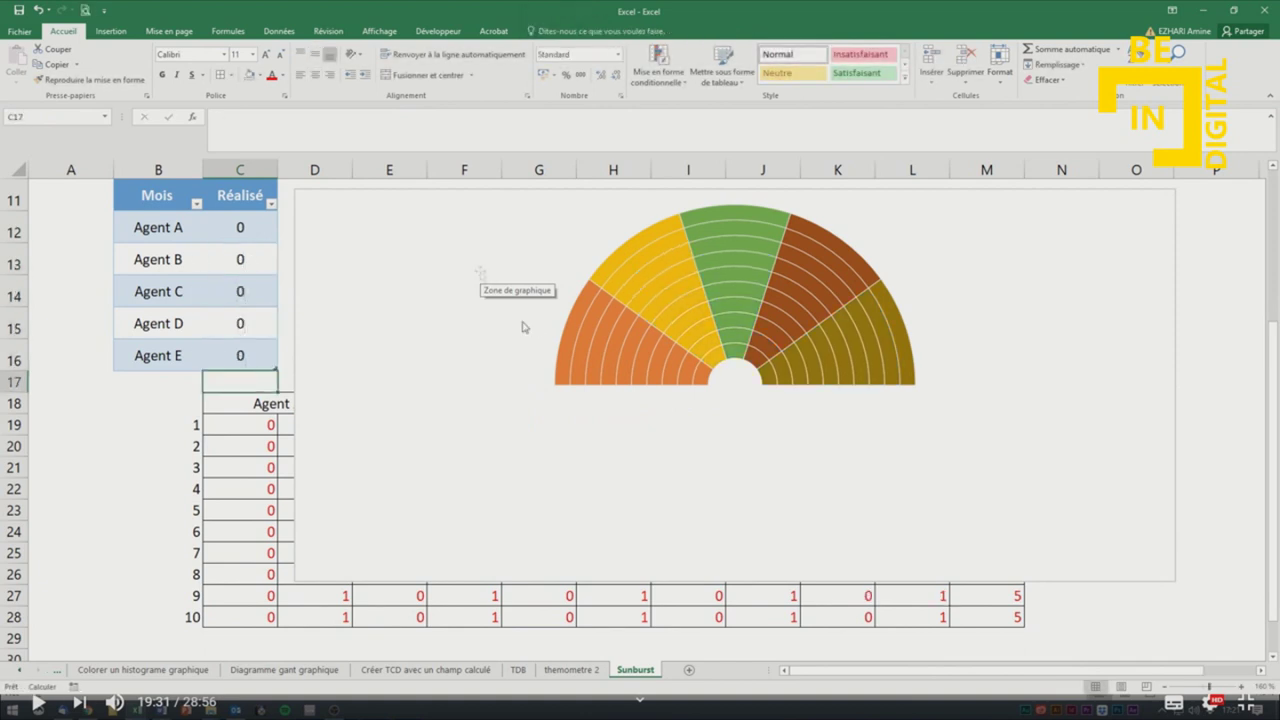
Select the chart's outermost ring and bring up its fill colour choices.
left_click(574, 313)
left_click(590, 31)
left_click(542, 49)
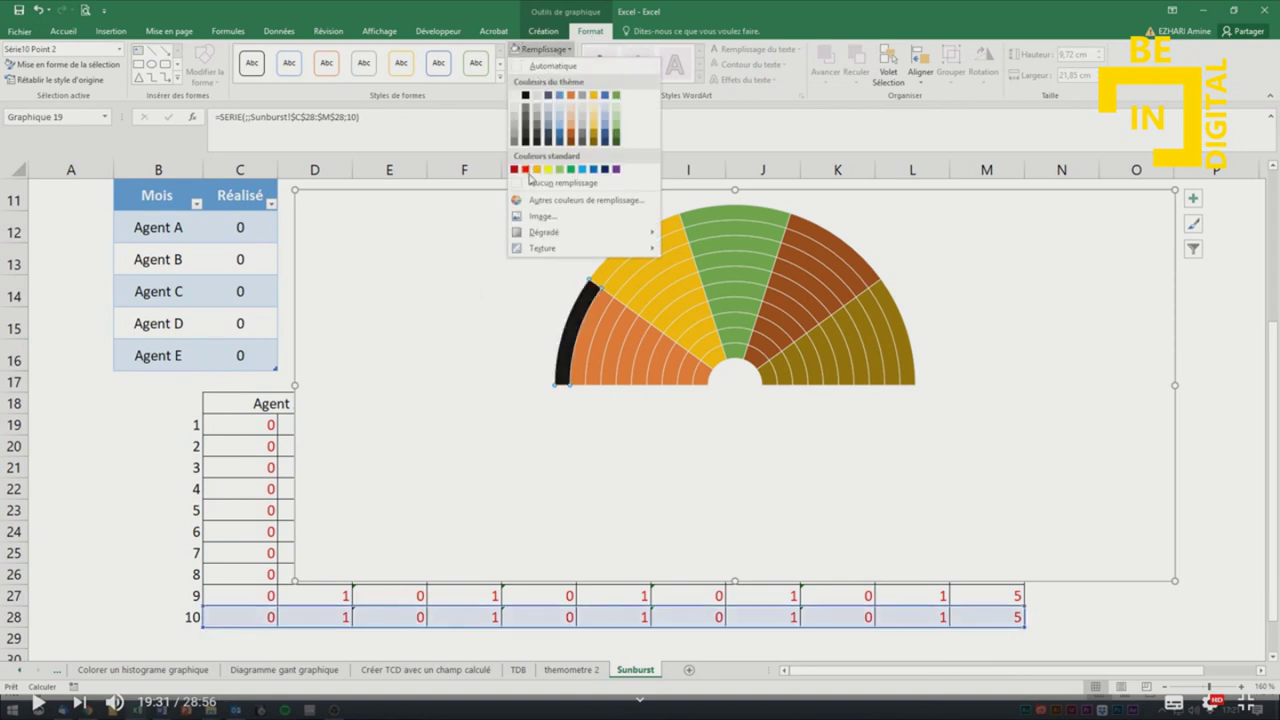
Remove the fill from the outer ring's segments, repeating the removal with F4.
left_click(545, 183)
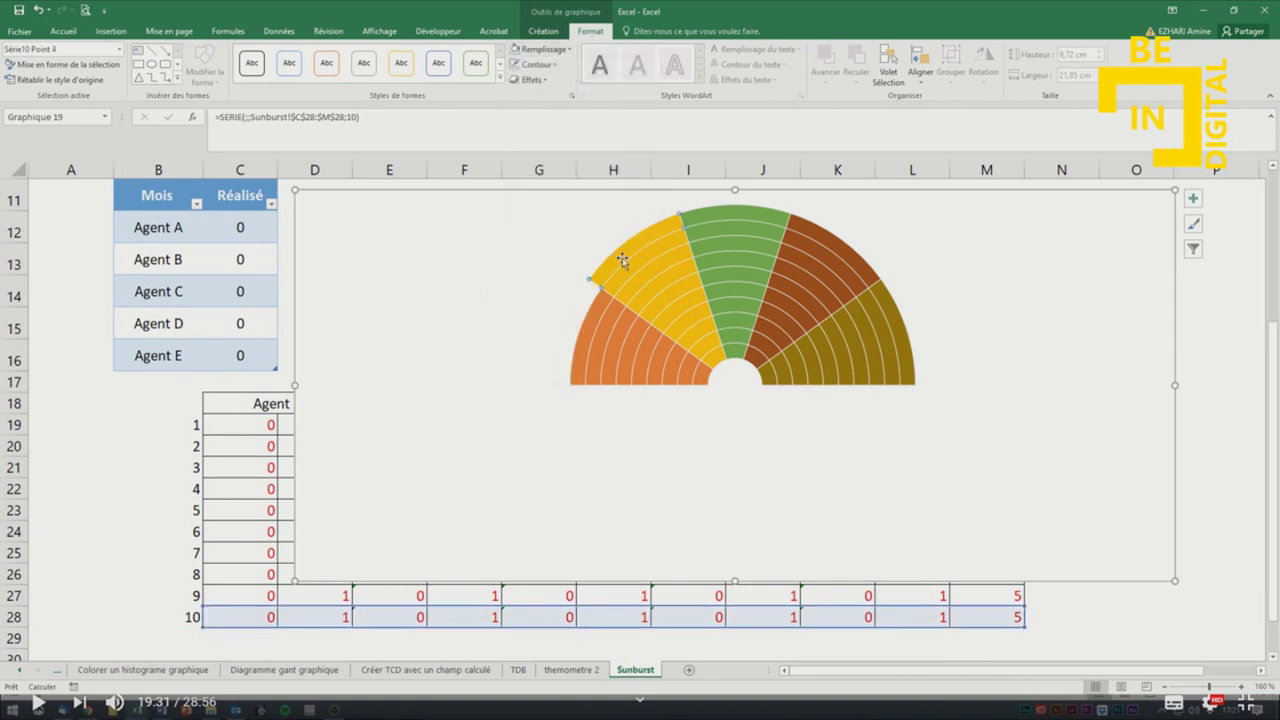
key("F4")
left_click(718, 218)
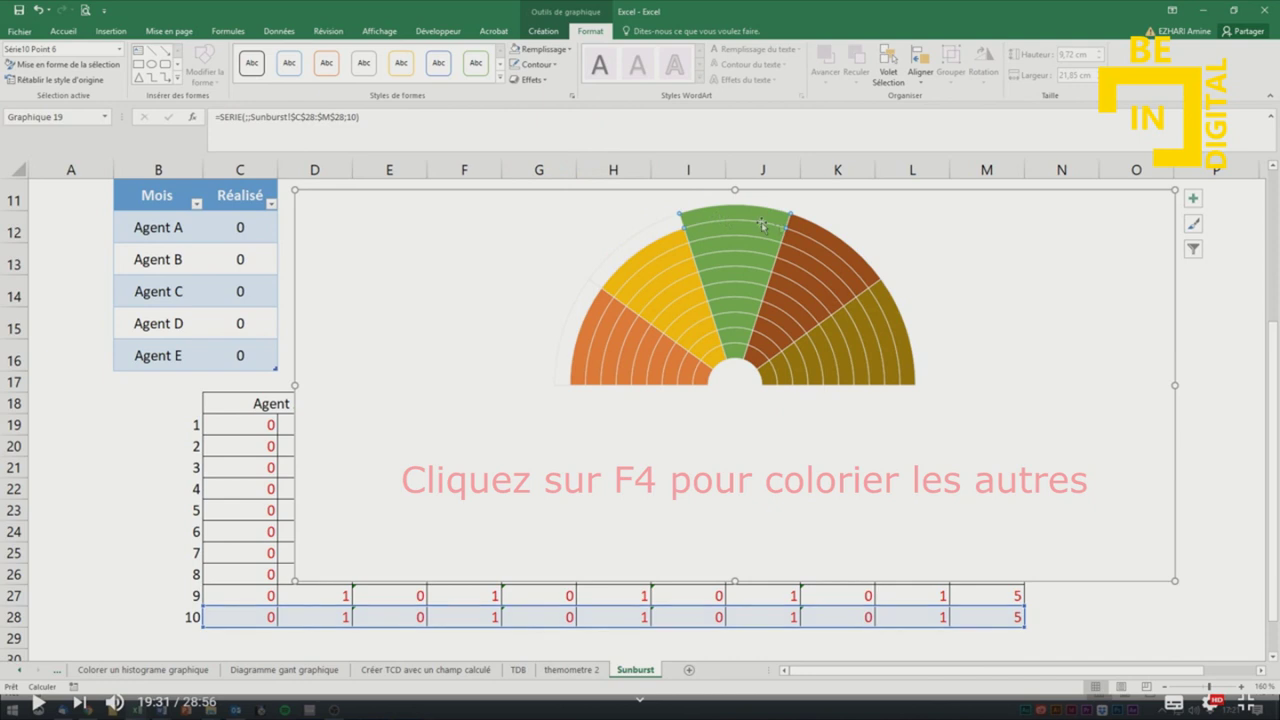
key("F4")
left_click(802, 228)
key("F4")
left_click(893, 330)
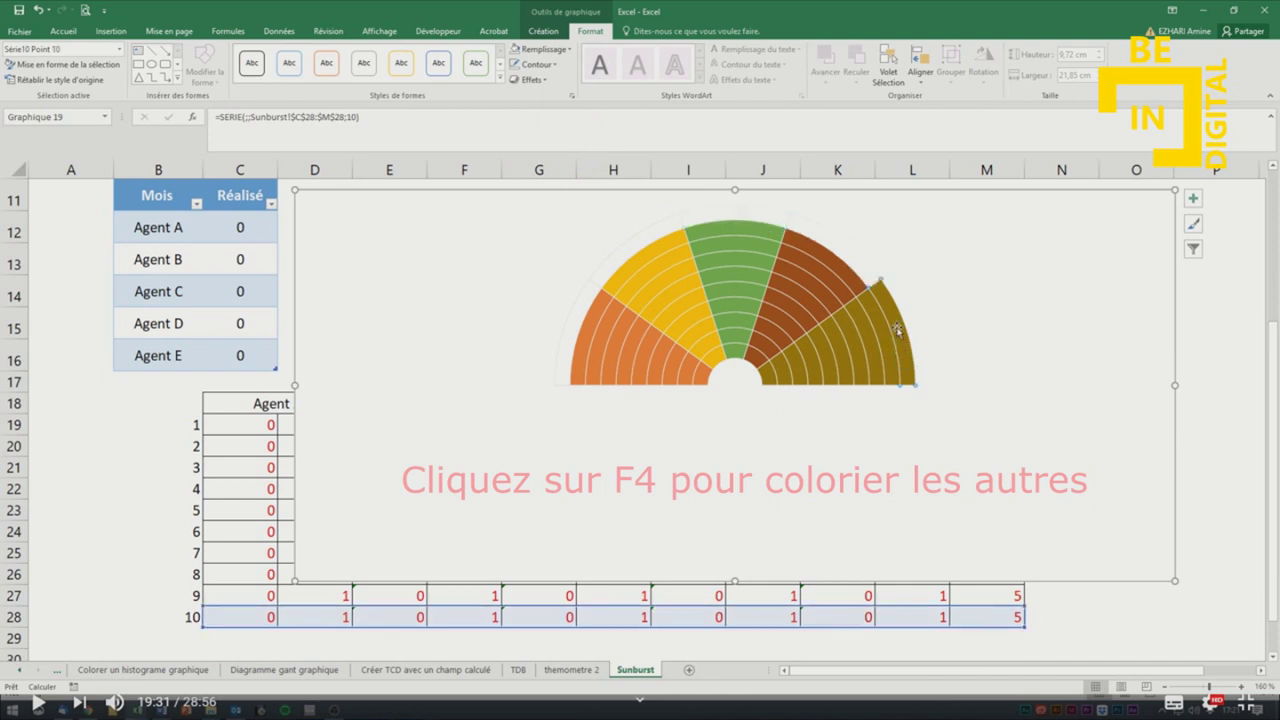
key("F4")
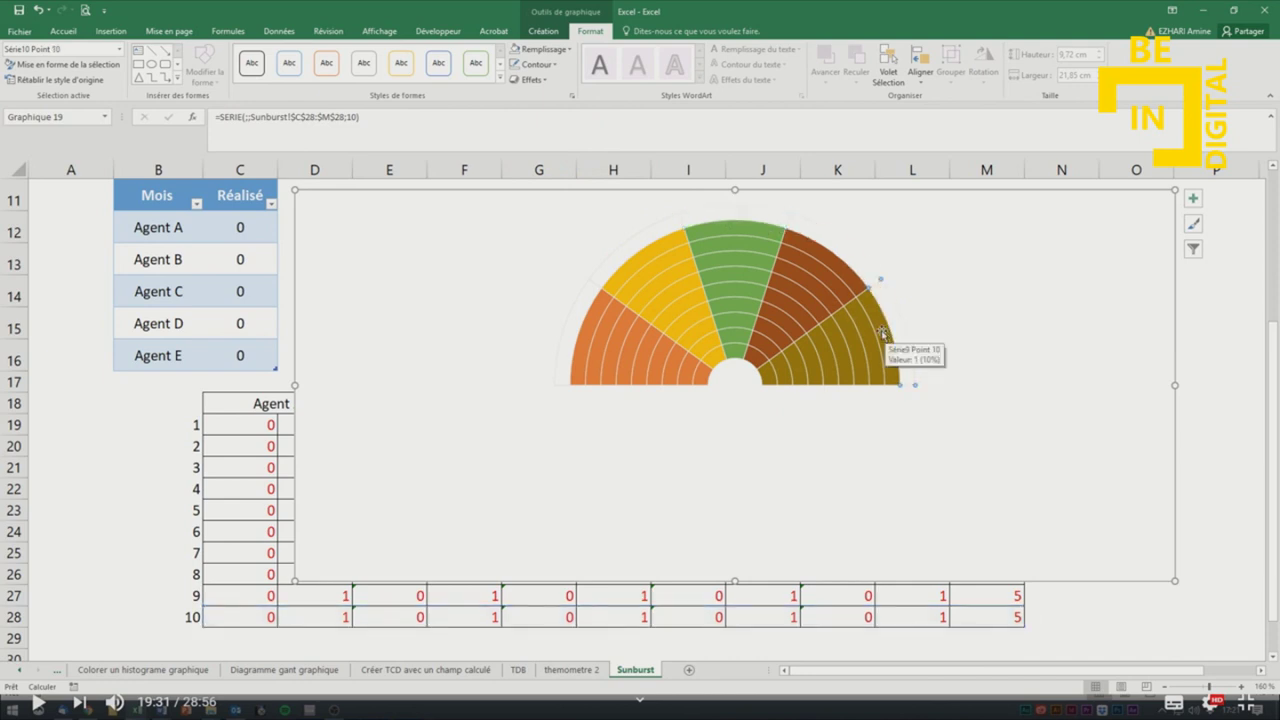
Clear the olive, brown, green, yellow and orange segments of the next two inner rings.
left_click(882, 333)
left_click(882, 333)
left_click(845, 276)
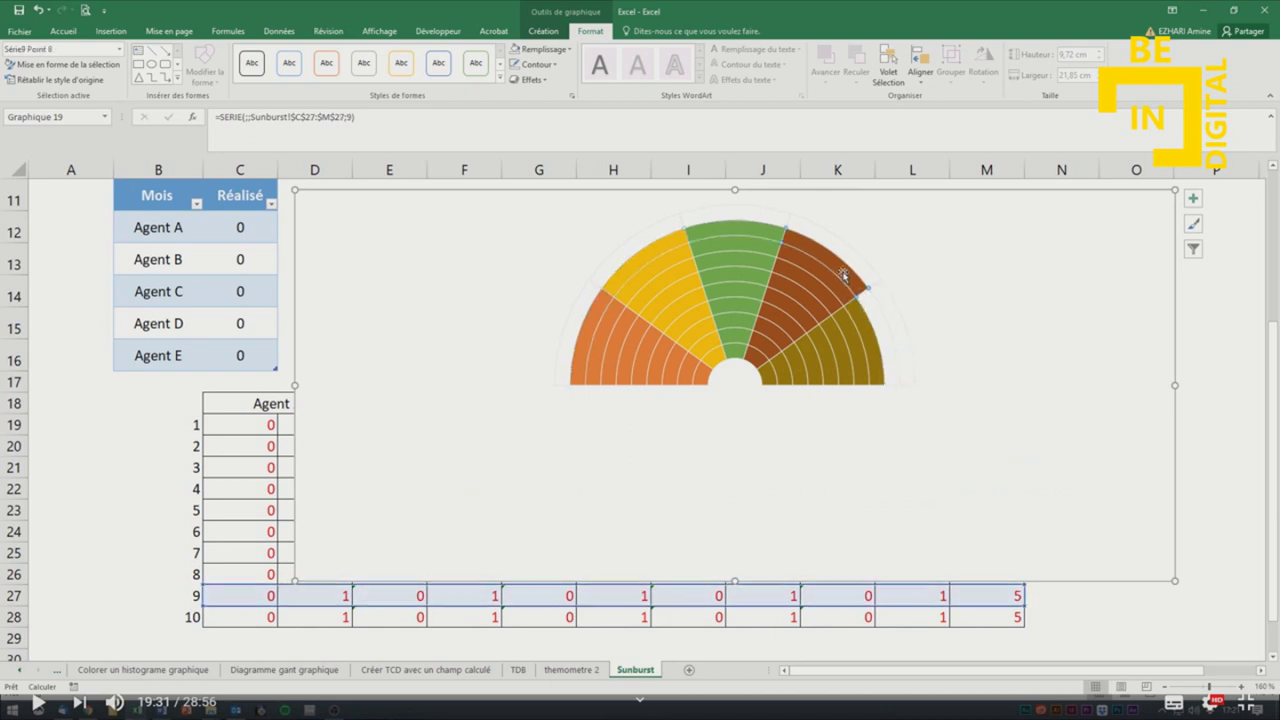
left_click(741, 232)
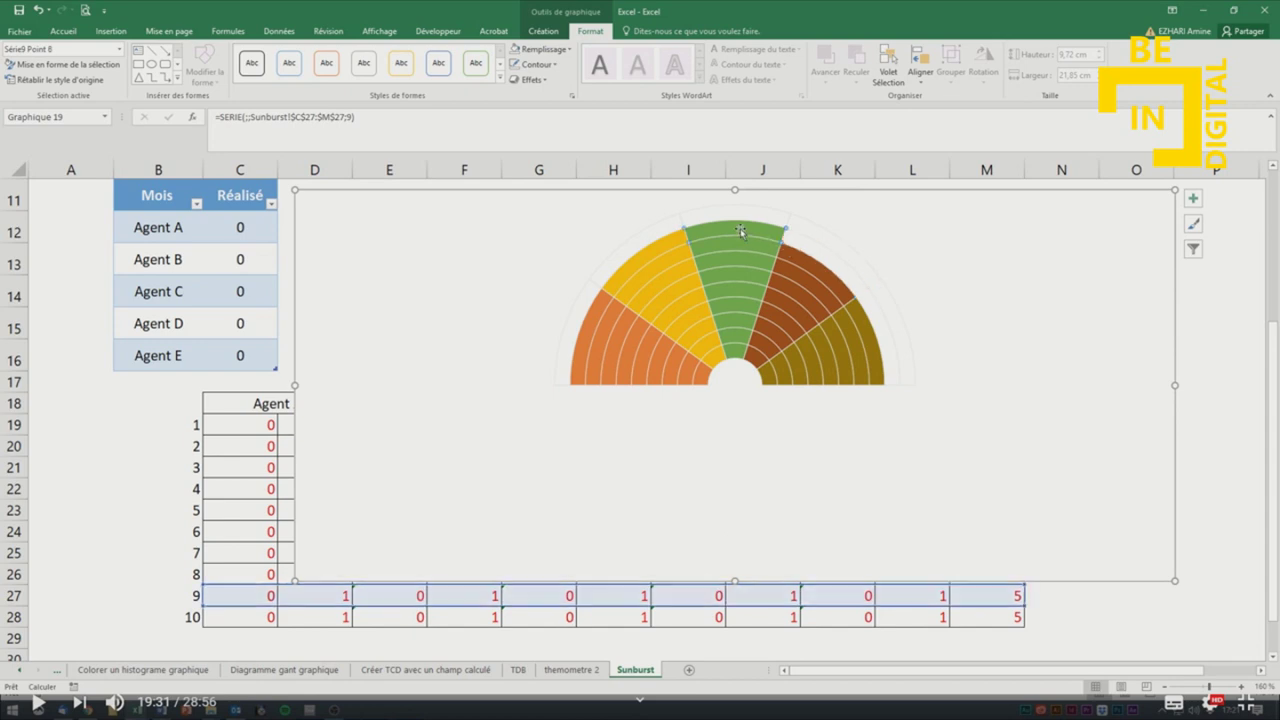
left_click(662, 248)
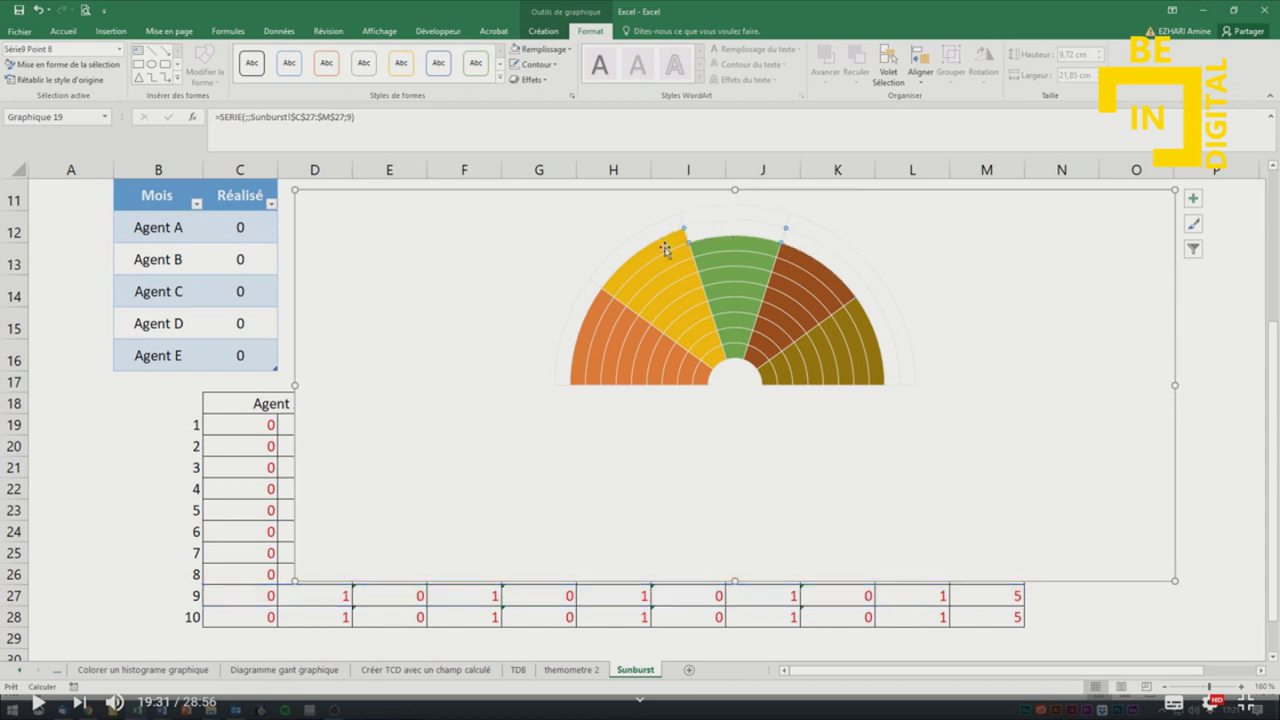
left_click(597, 328)
left_click(606, 327)
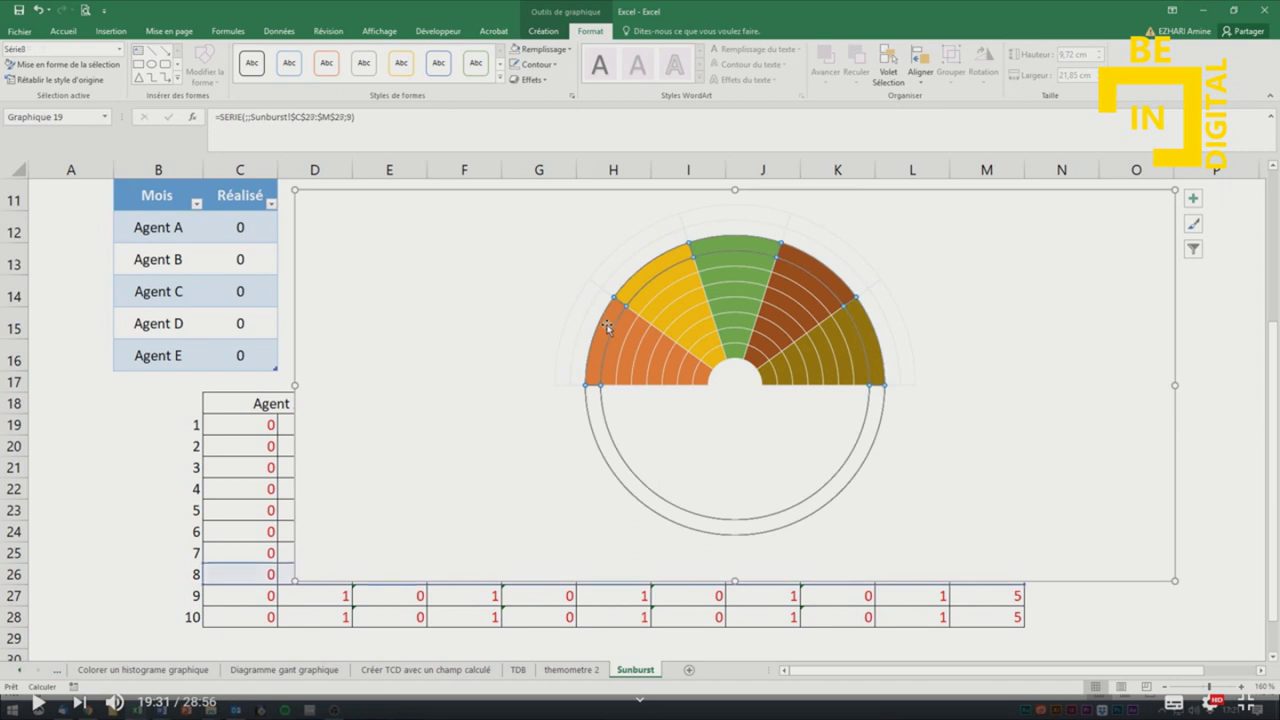
left_click(606, 330)
left_click(634, 287)
left_click(735, 250)
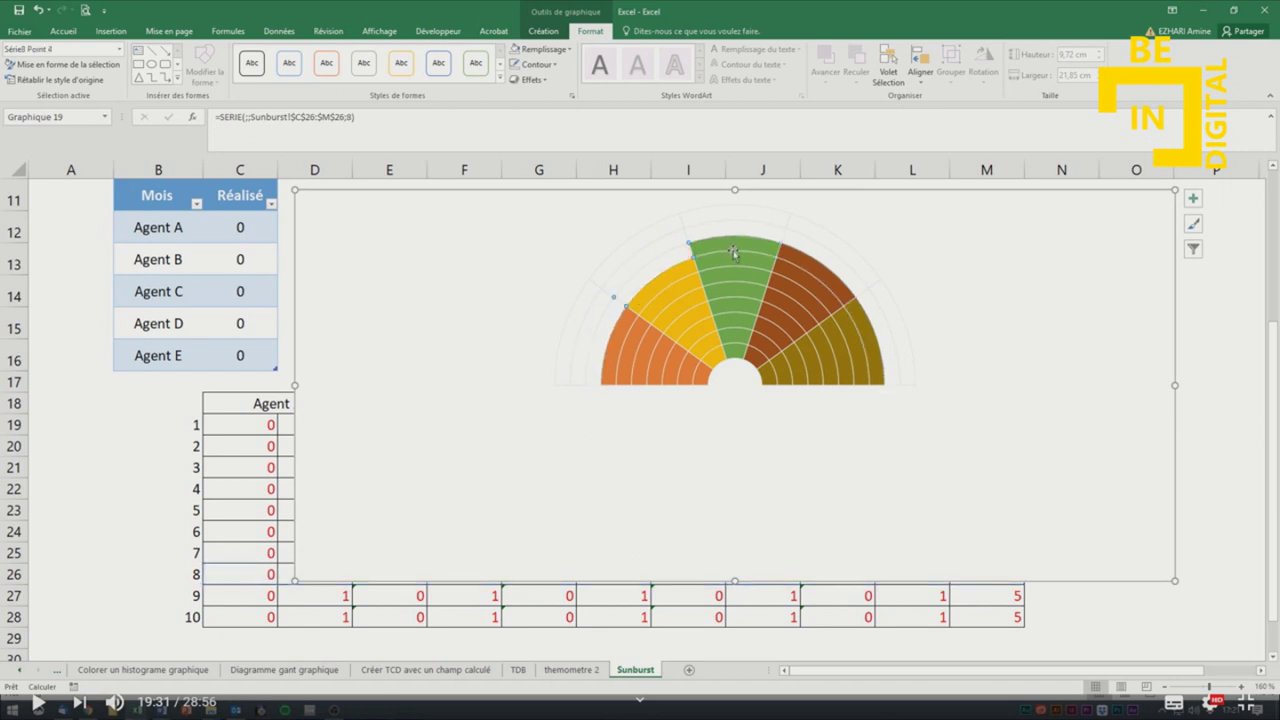
left_click(810, 263)
left_click(862, 336)
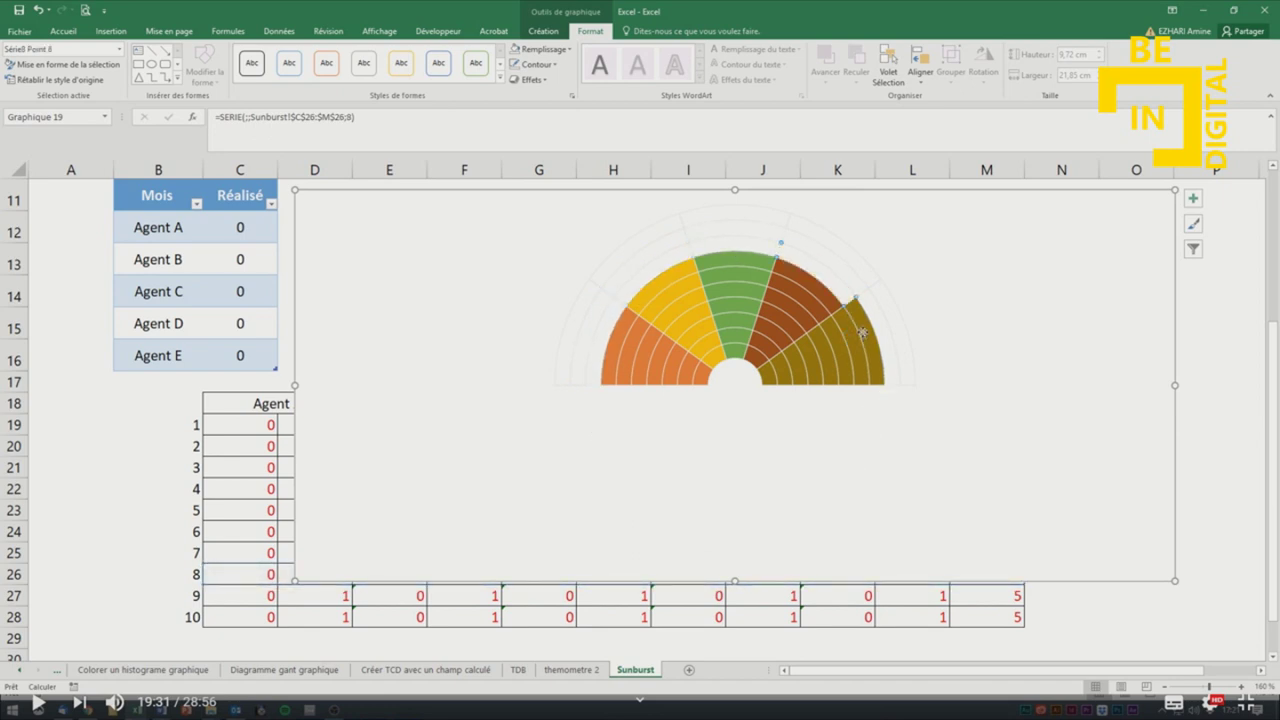
Clear the olive, yellow, brown, green and orange segments of the following rings inward.
left_click(845, 338)
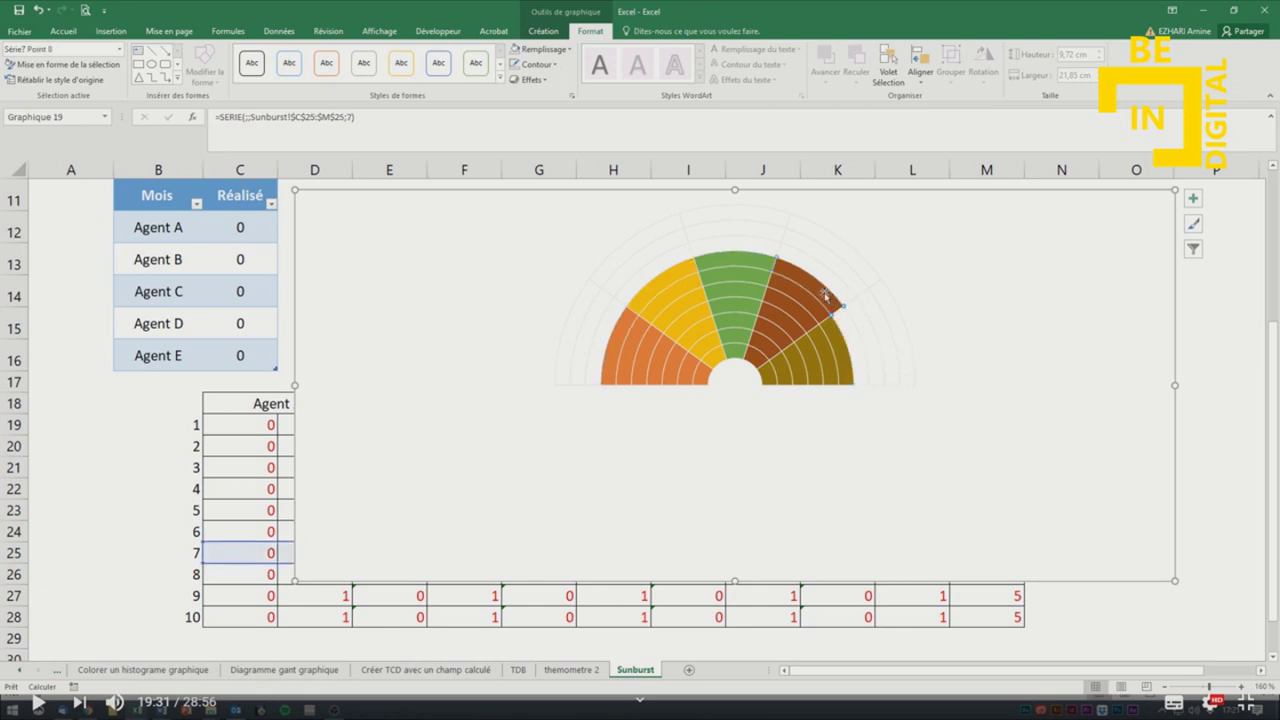
left_click(676, 275)
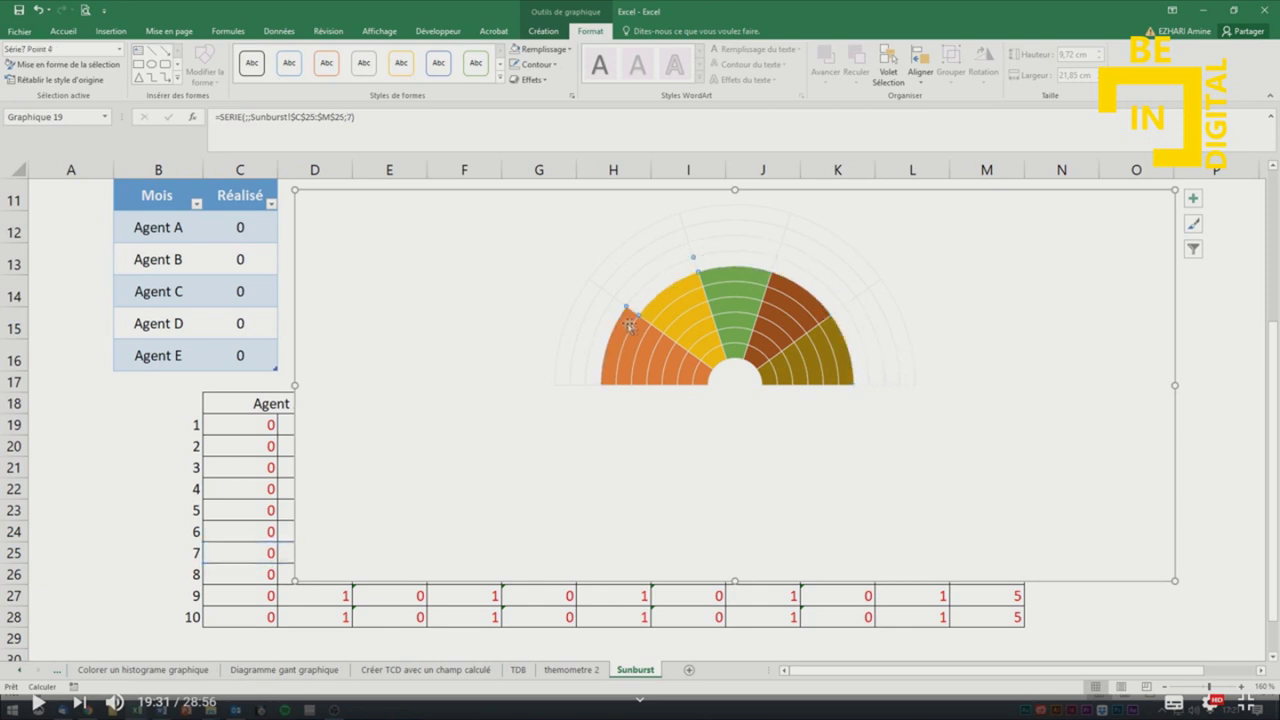
left_click(637, 344)
left_click(635, 344)
left_click(666, 306)
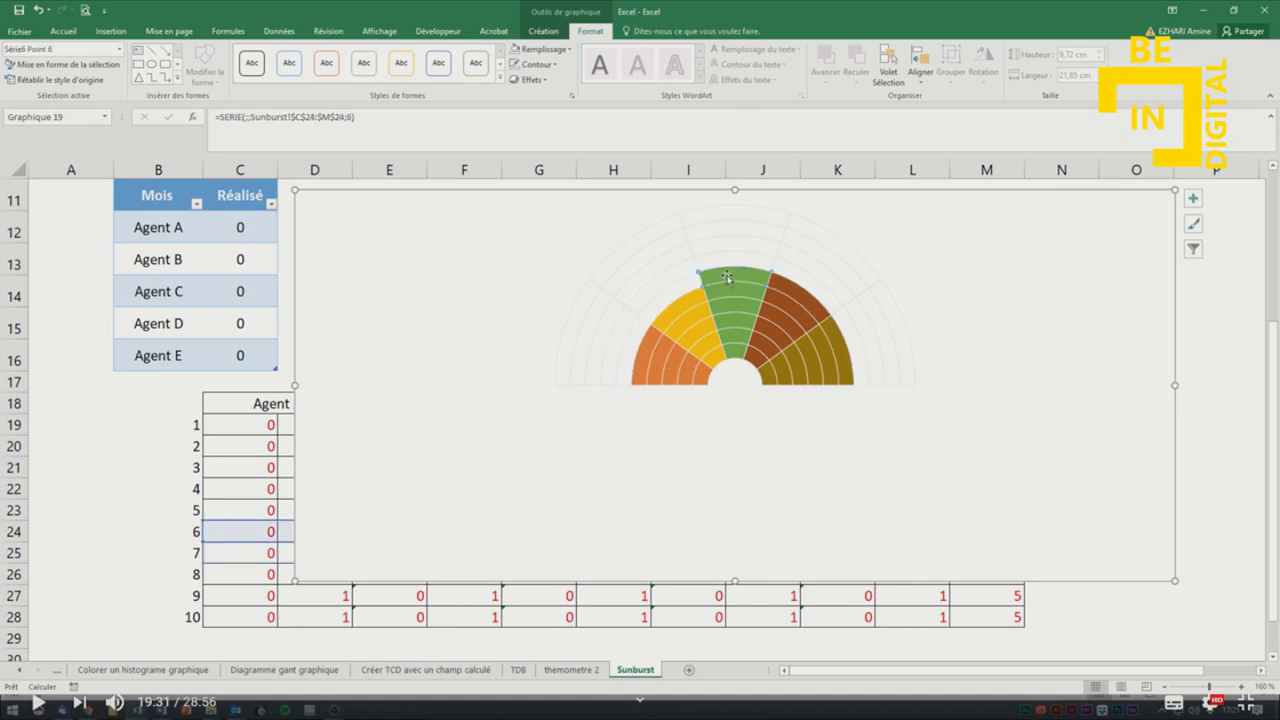
left_click(790, 293)
left_click(843, 355)
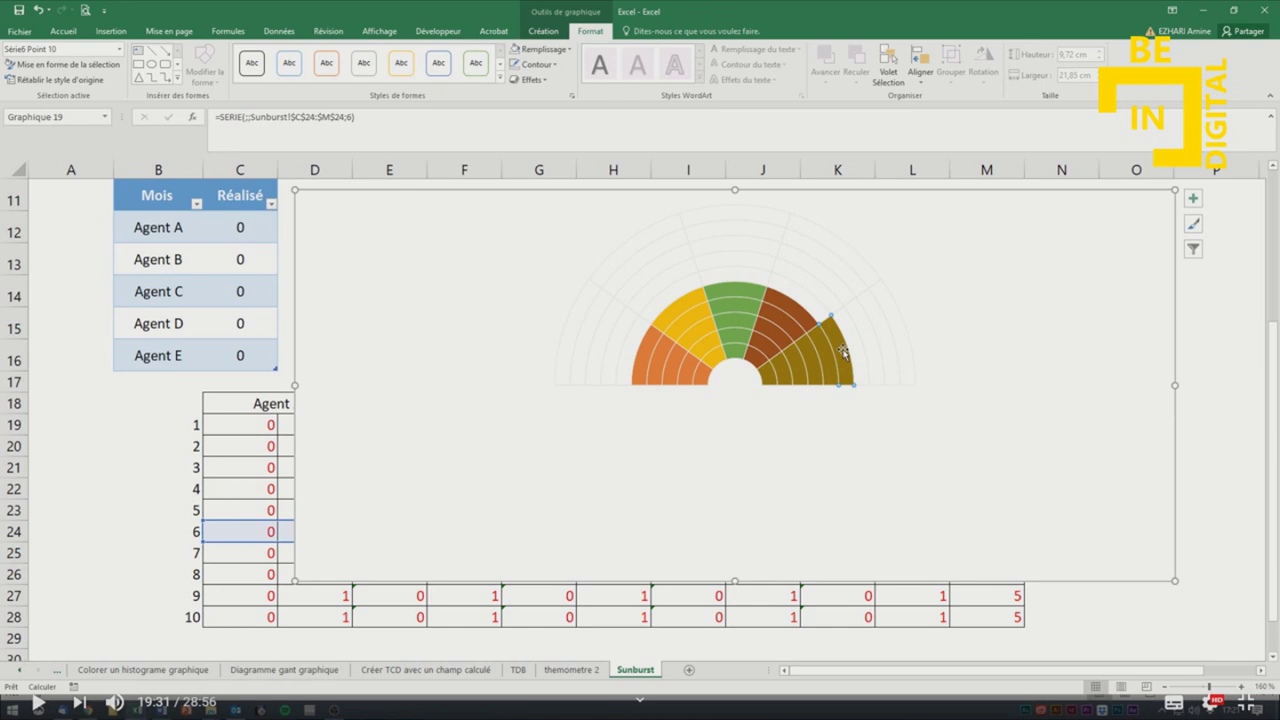
left_click(806, 325)
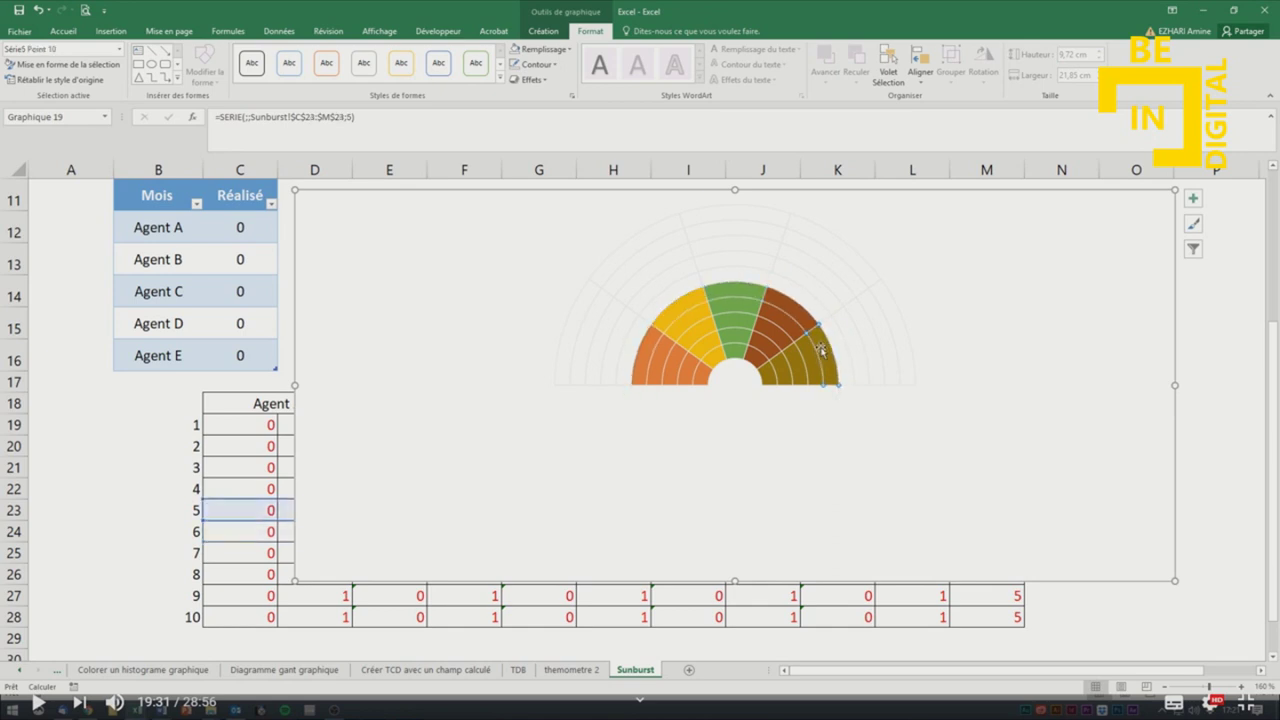
left_click(803, 320)
left_click(747, 299)
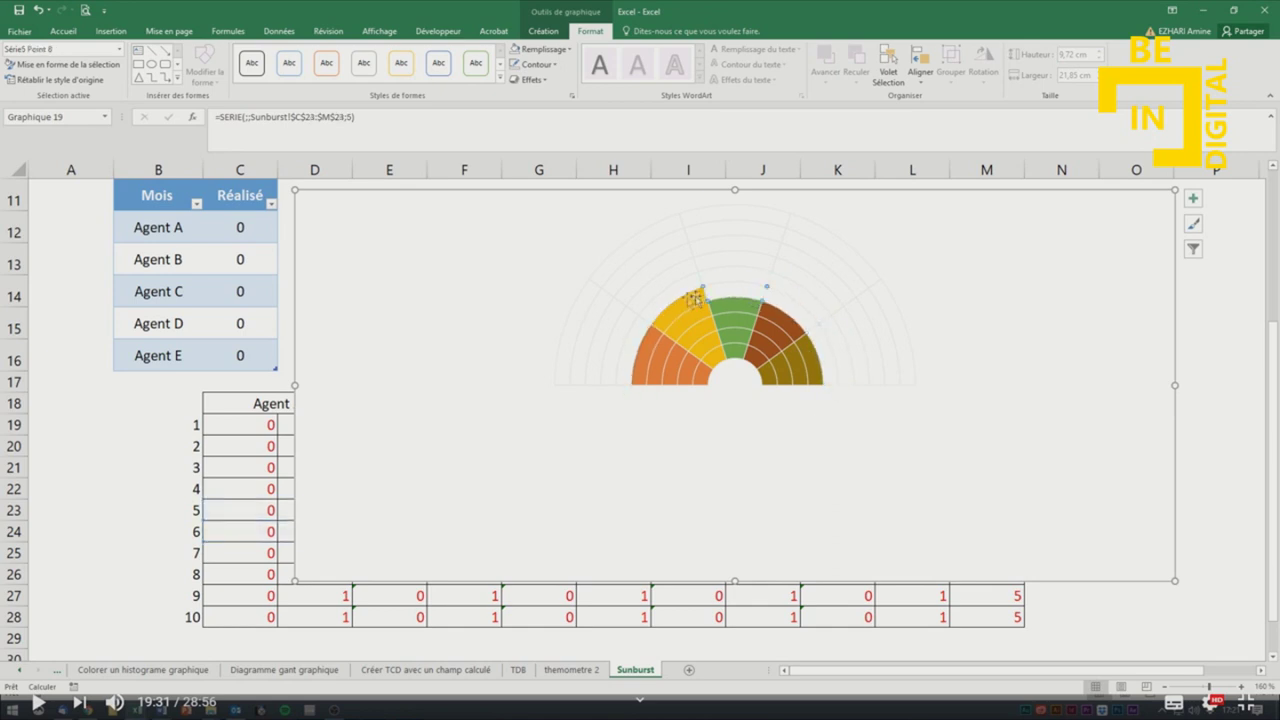
left_click(661, 355)
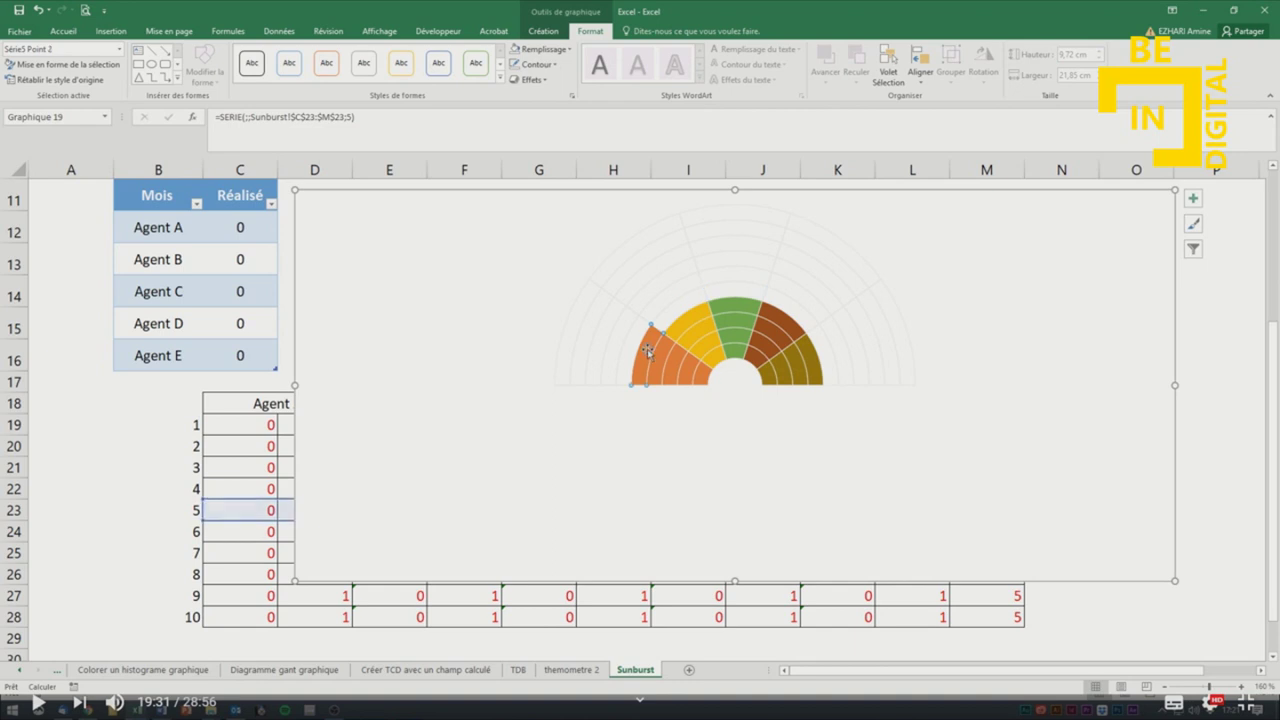
Clear the green, olive, brown and yellow segments of the rings near the centre.
left_click(662, 359)
left_click(662, 359)
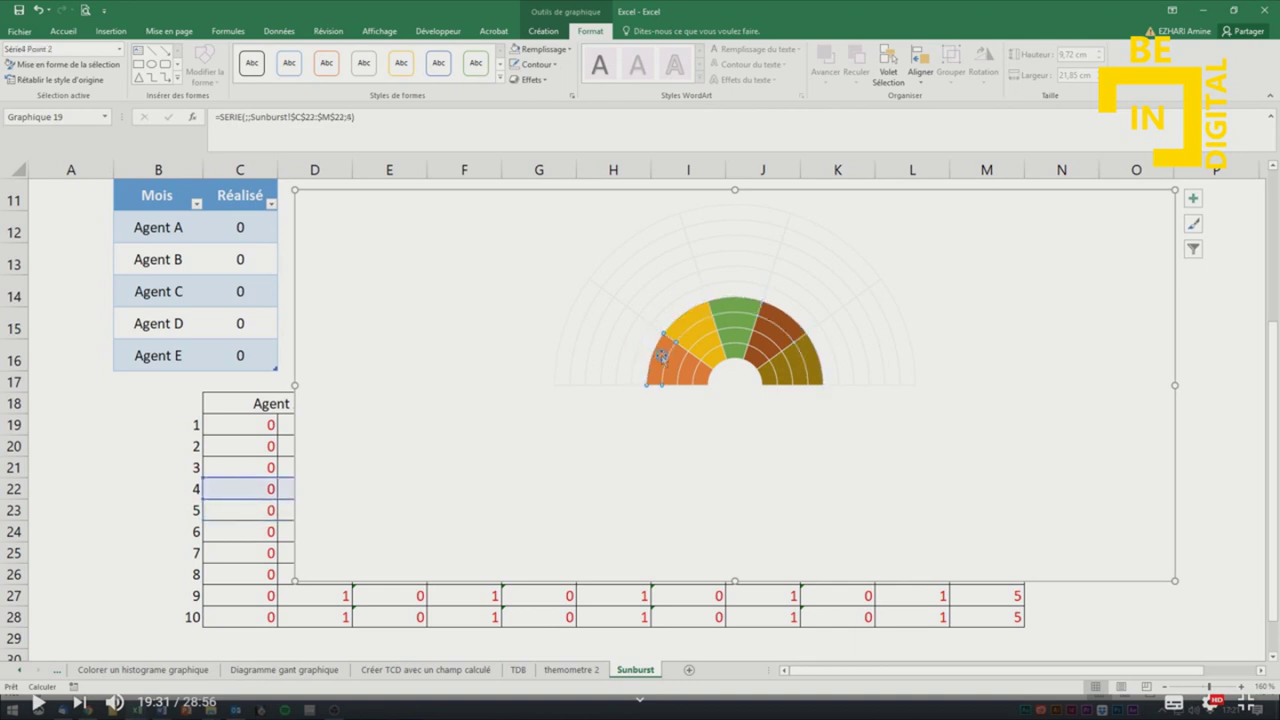
left_click(768, 308)
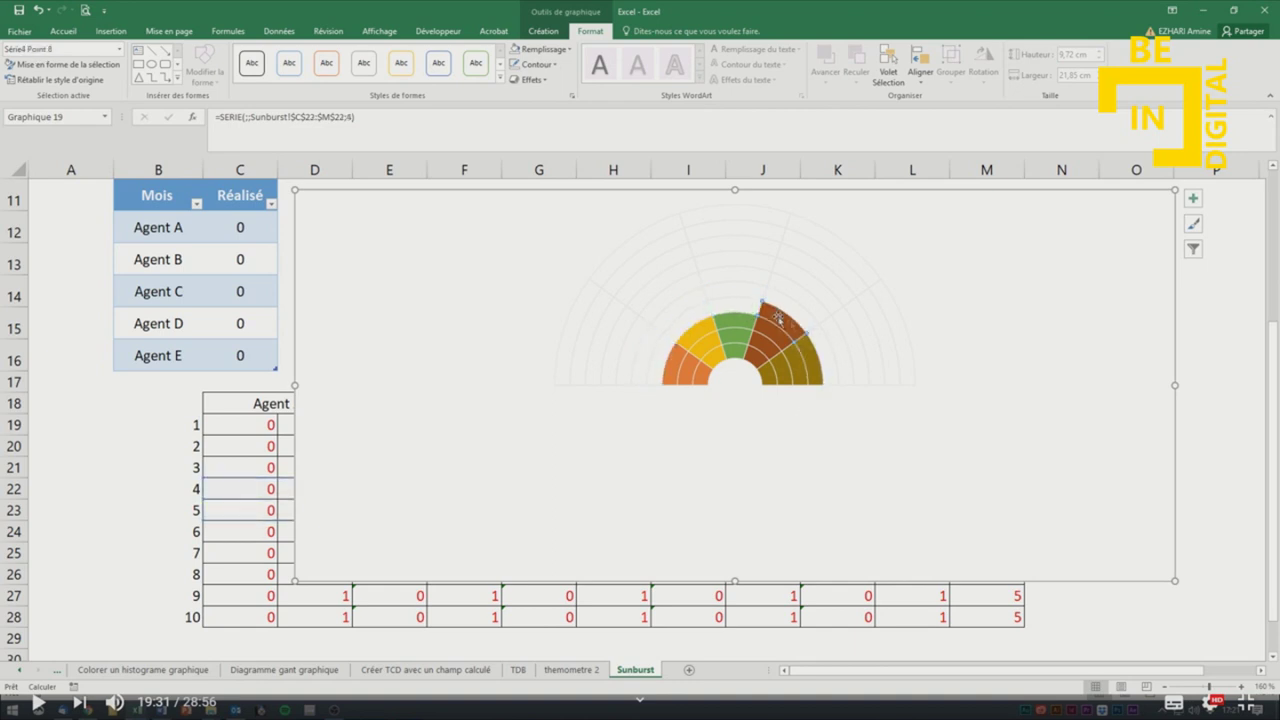
left_click(801, 368)
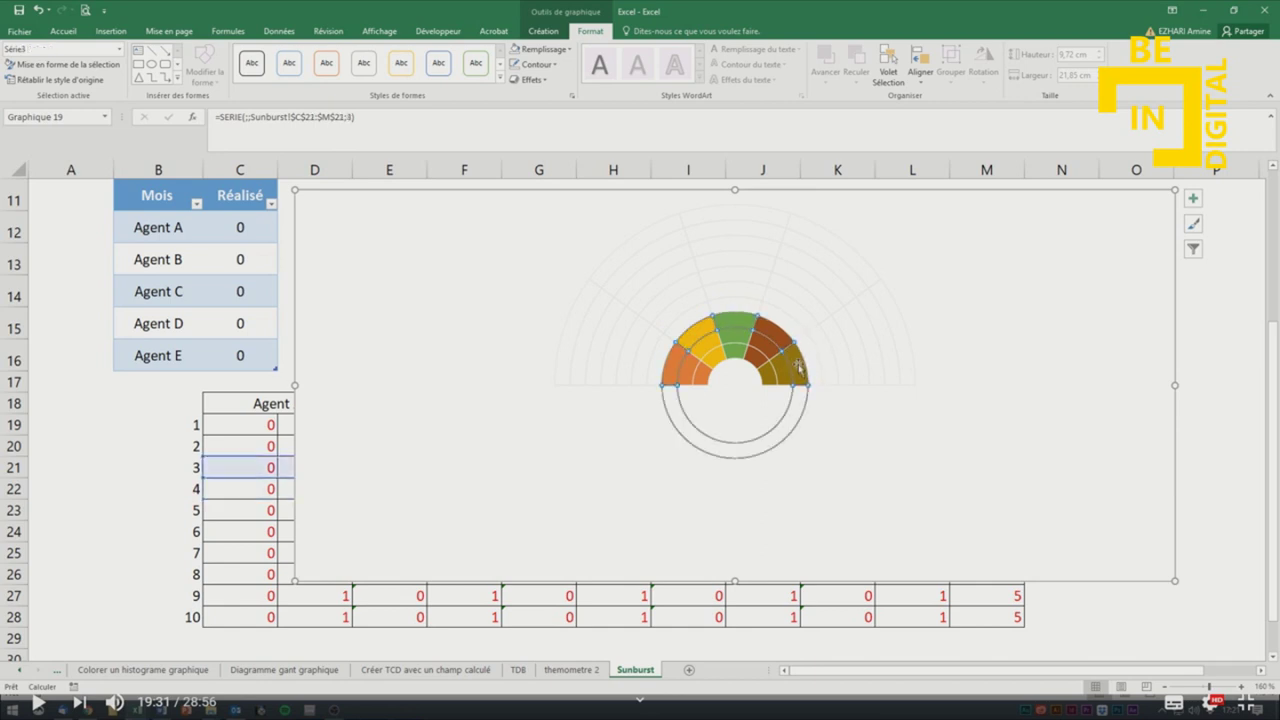
left_click(784, 341)
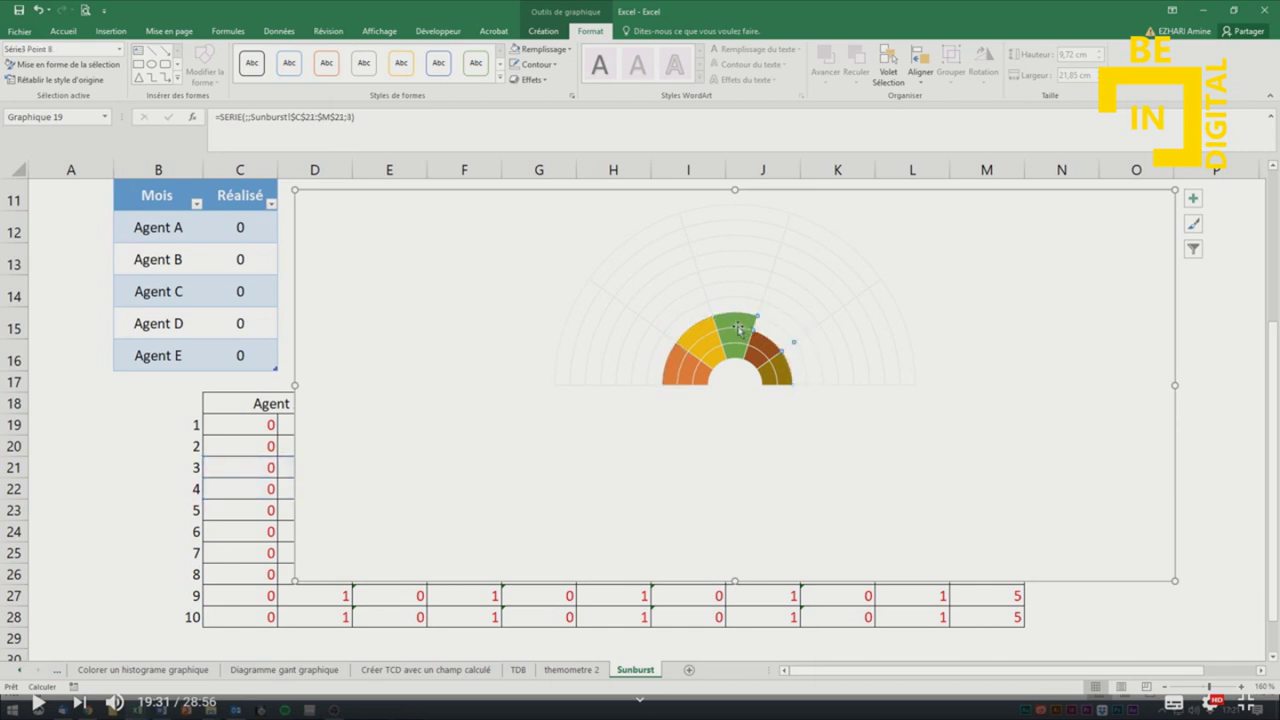
left_click(700, 330)
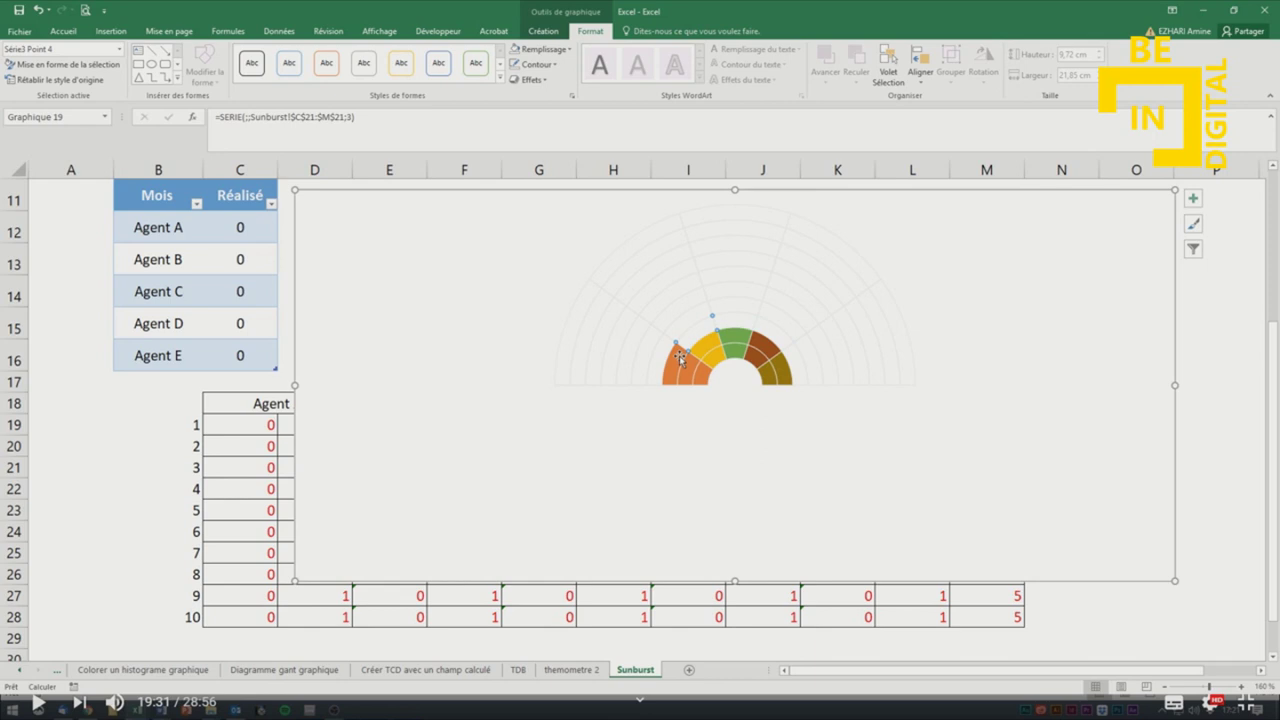
left_click(686, 370)
left_click(690, 372)
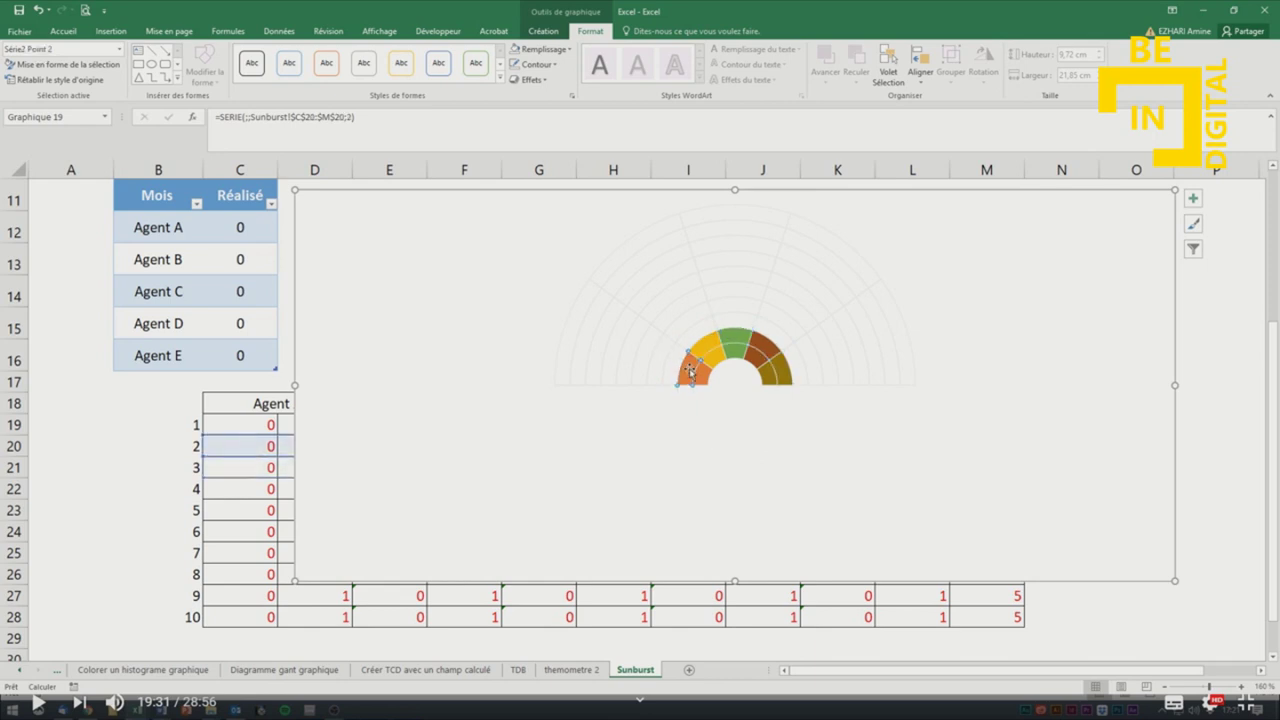
left_click(737, 343)
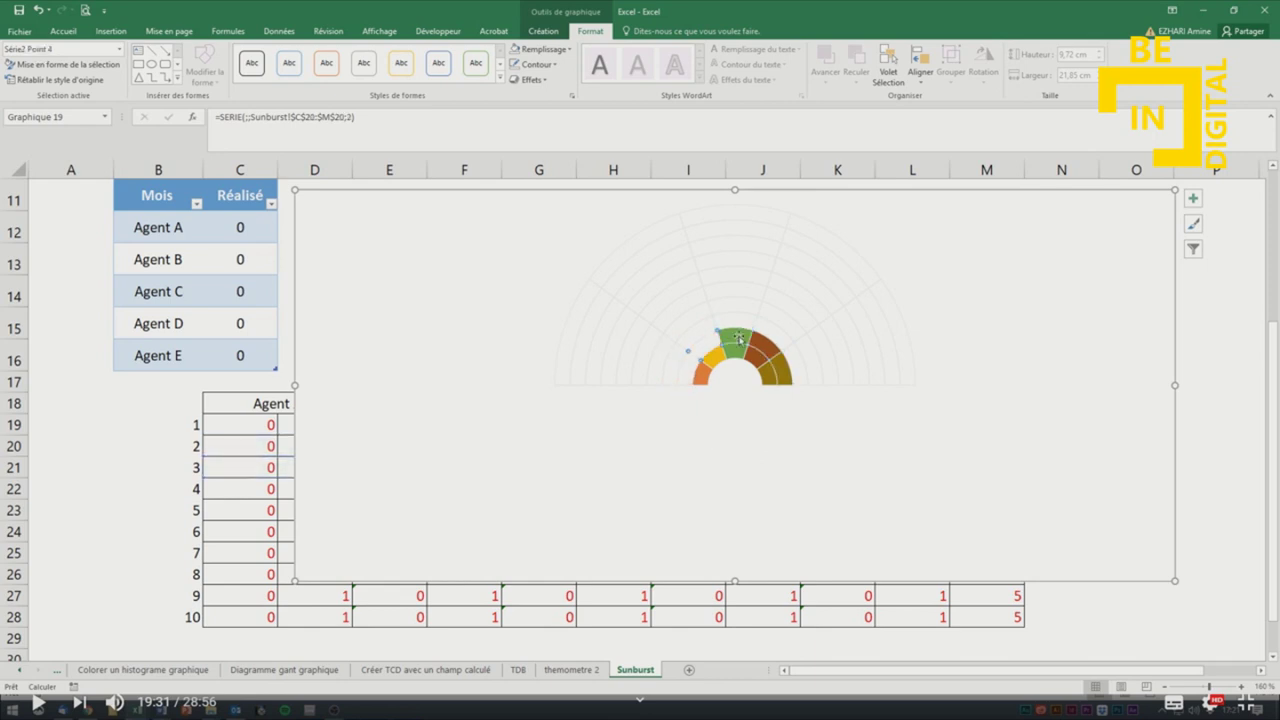
Check the innermost ring's slices, then return to Agent A's score in C12.
left_click(768, 388)
left_click(740, 358)
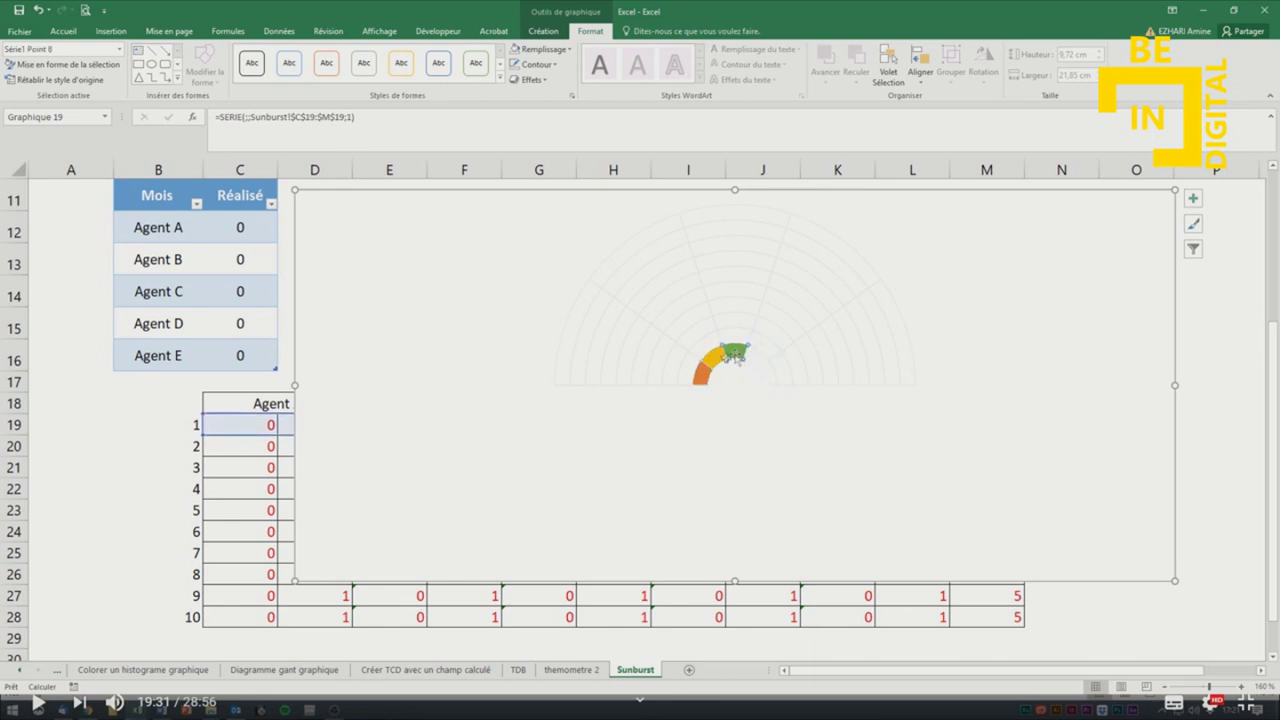
left_click(712, 364)
left_click(703, 376)
left_click(241, 229)
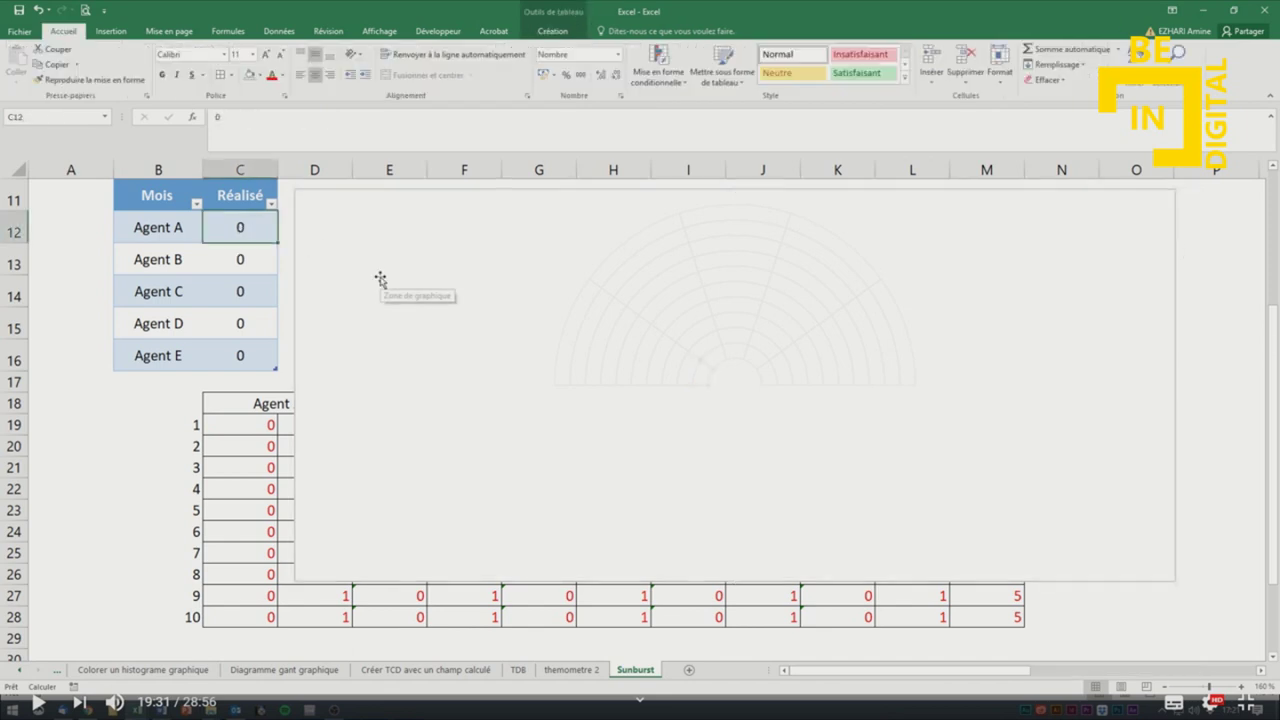
Test the chart by entering Réalisé scores 7, 5, 2, 3 and 8 in C12:C16.
type("7")
key("Return")
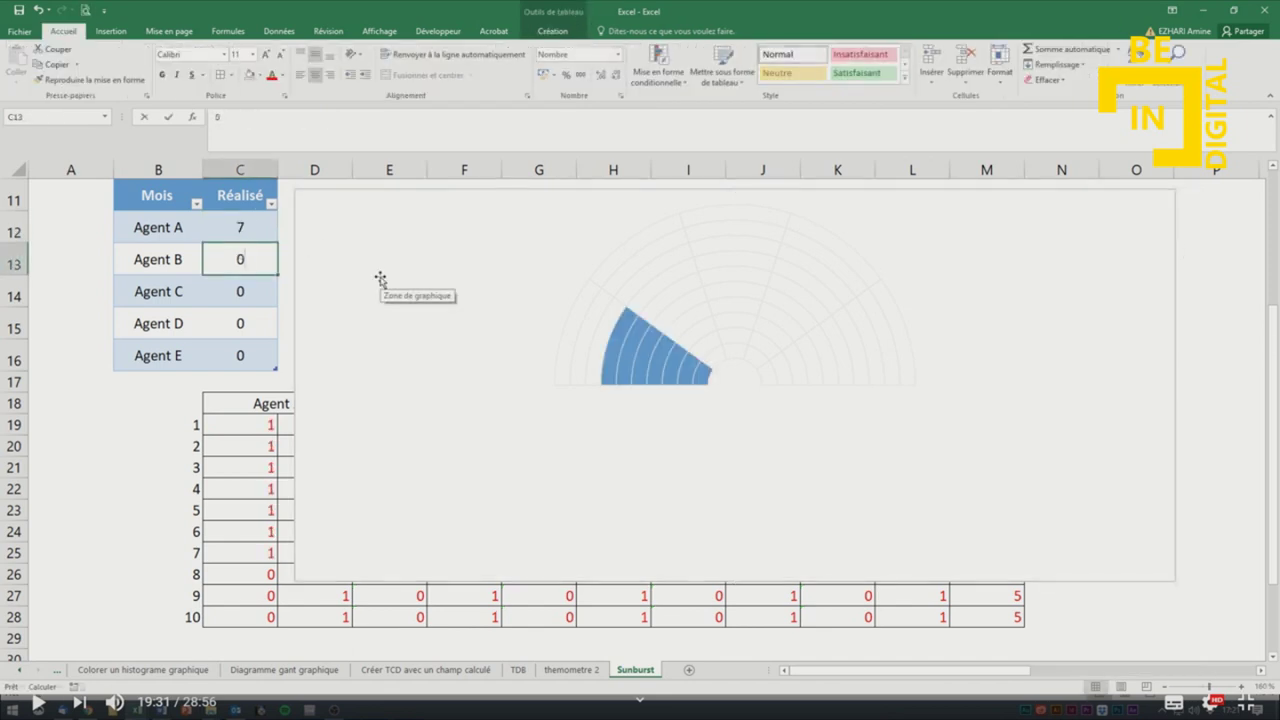
type("5")
key("Return")
type("2")
key("Return")
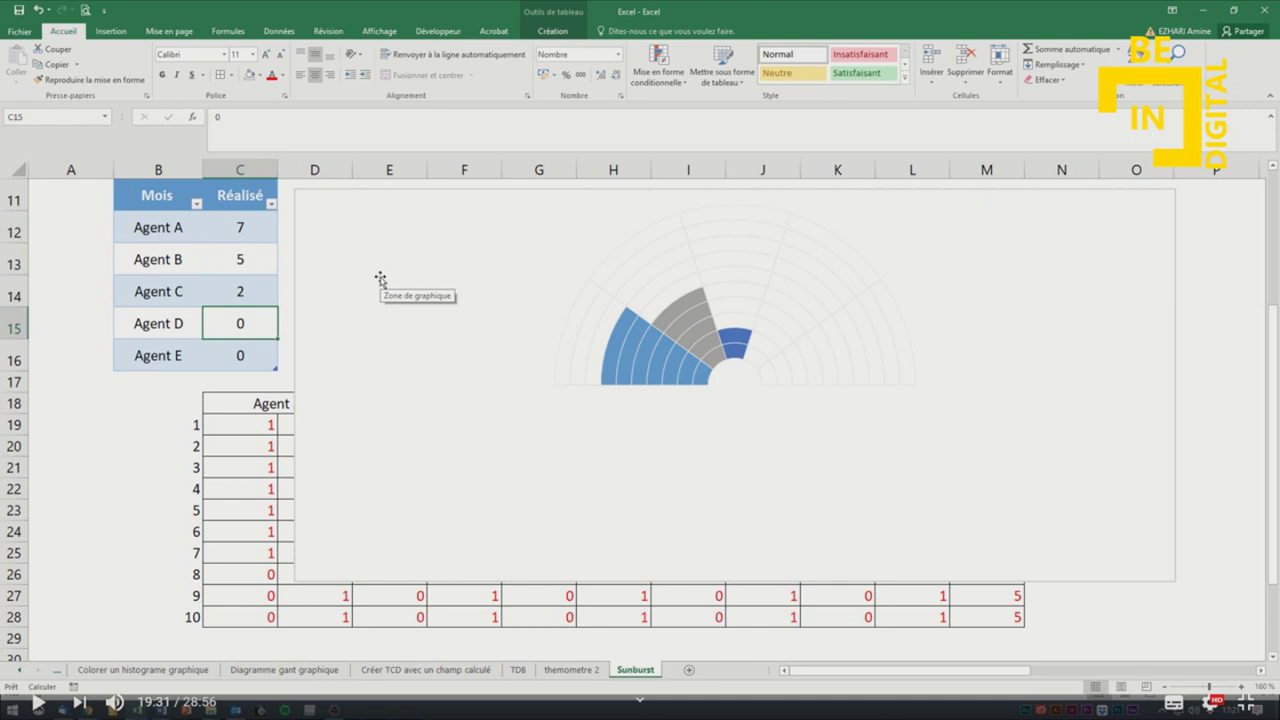
type("3")
key("Return")
type("8")
key("Return")
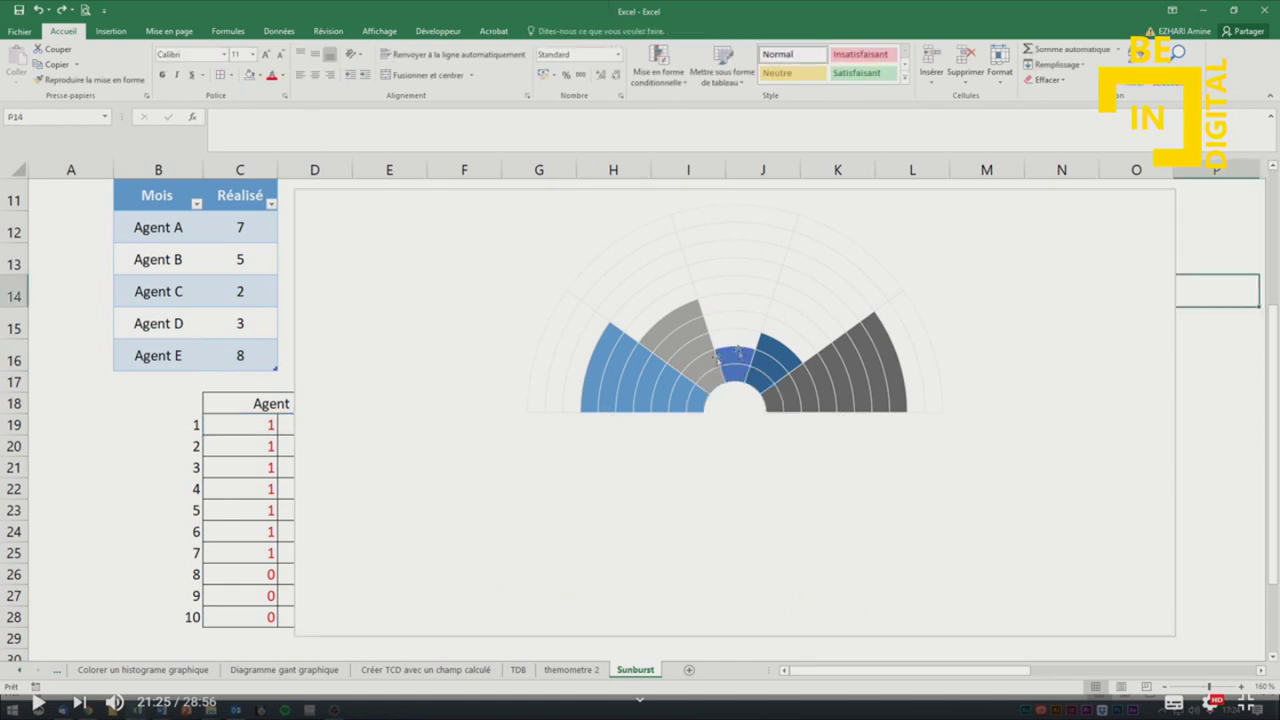
Set all five agents' Réalisé scores in C12:C16 to 10.
left_click(228, 223)
type("10")
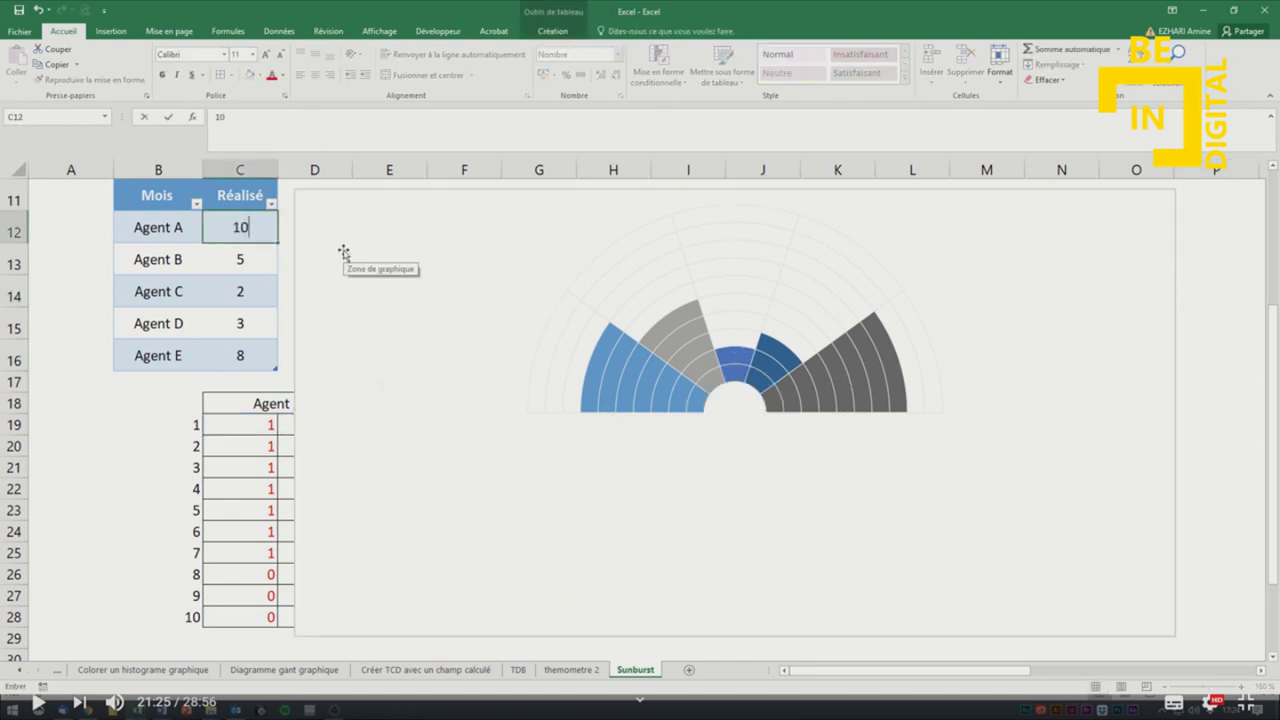
key("Return")
type("10")
key("Return")
type("10")
key("Return")
type("10")
key("Return")
type("10")
key("Return")
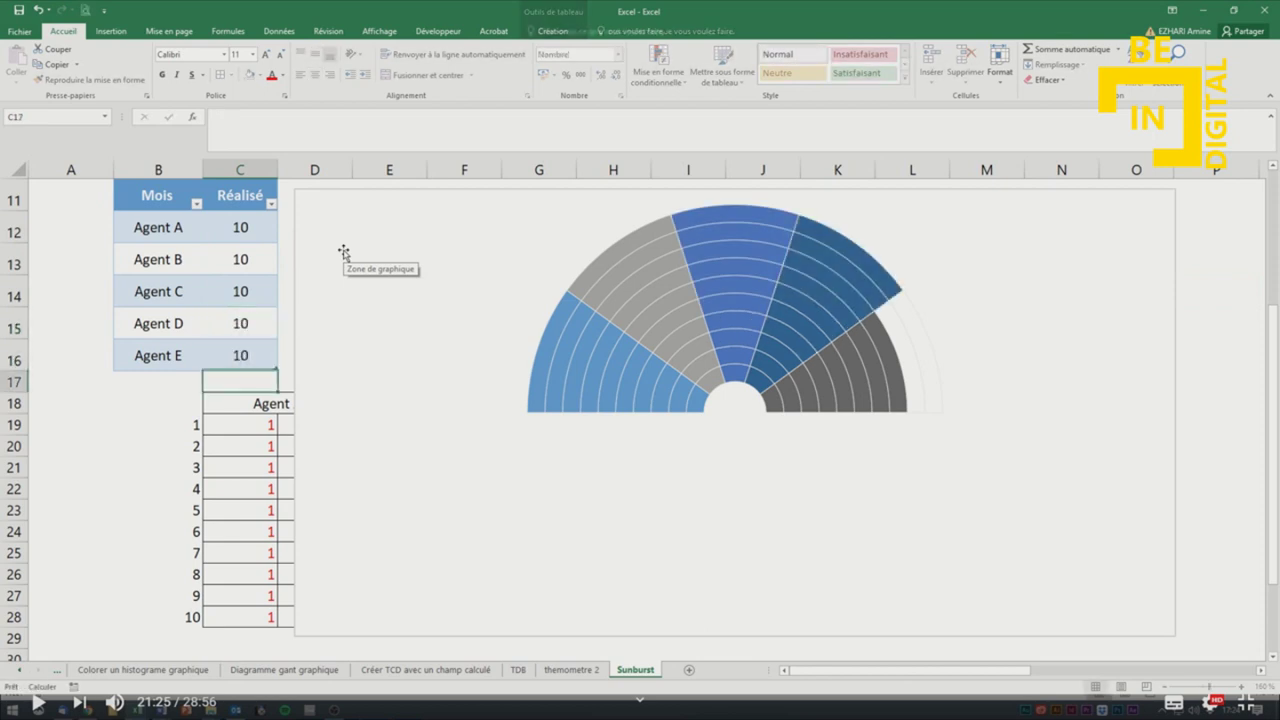
left_click(697, 403)
left_click(697, 403)
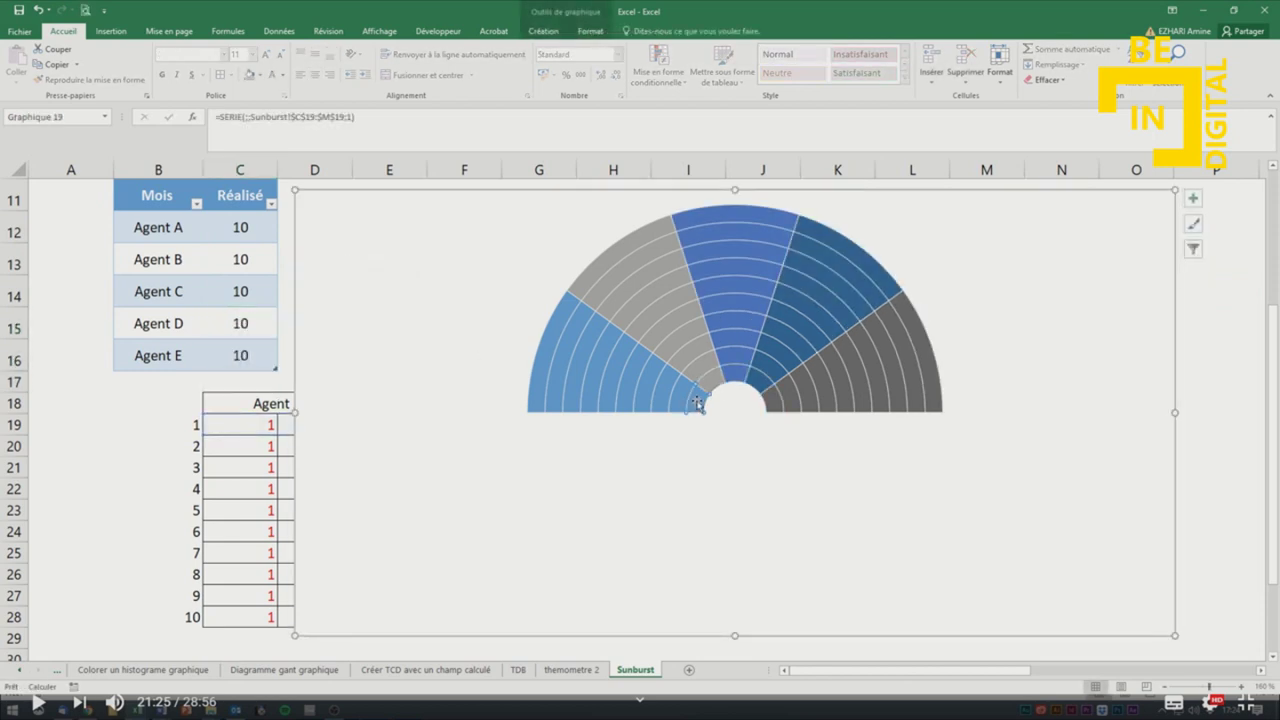
Fill Agent A's innermost slice orange and repeat it on the second ring with F4.
left_click(590, 31)
left_click(548, 49)
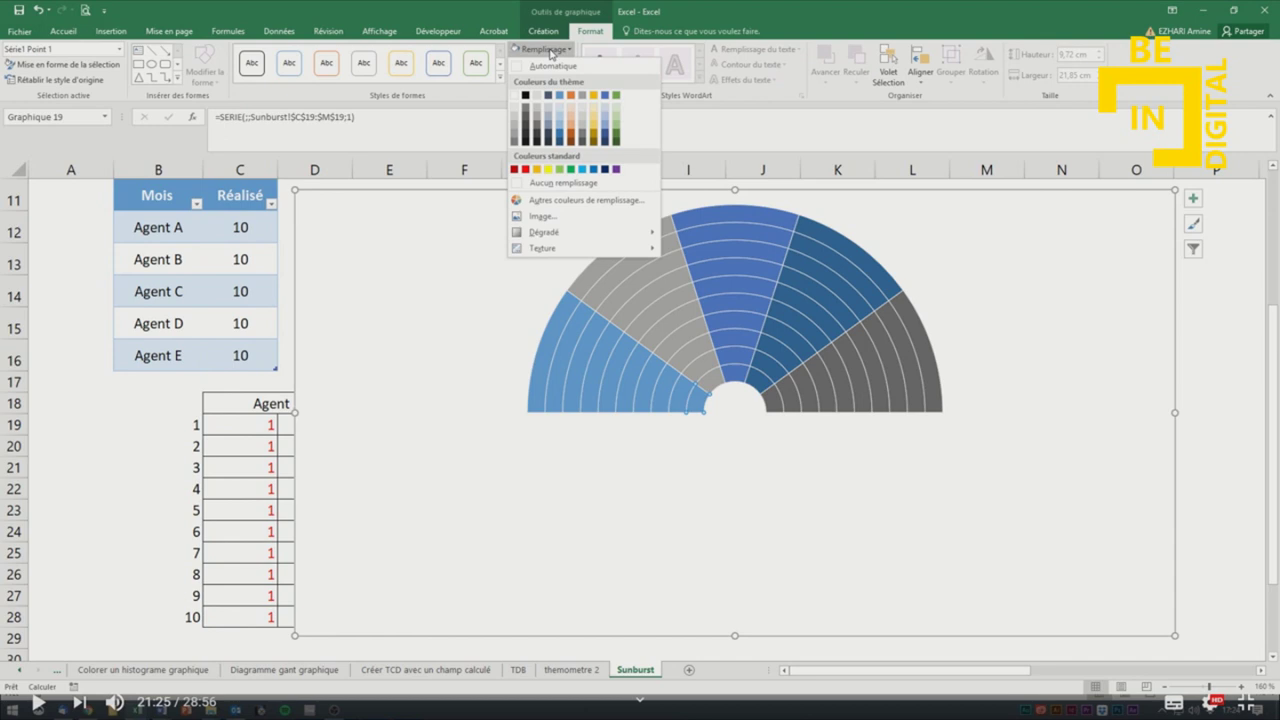
left_click(570, 96)
left_click(684, 396)
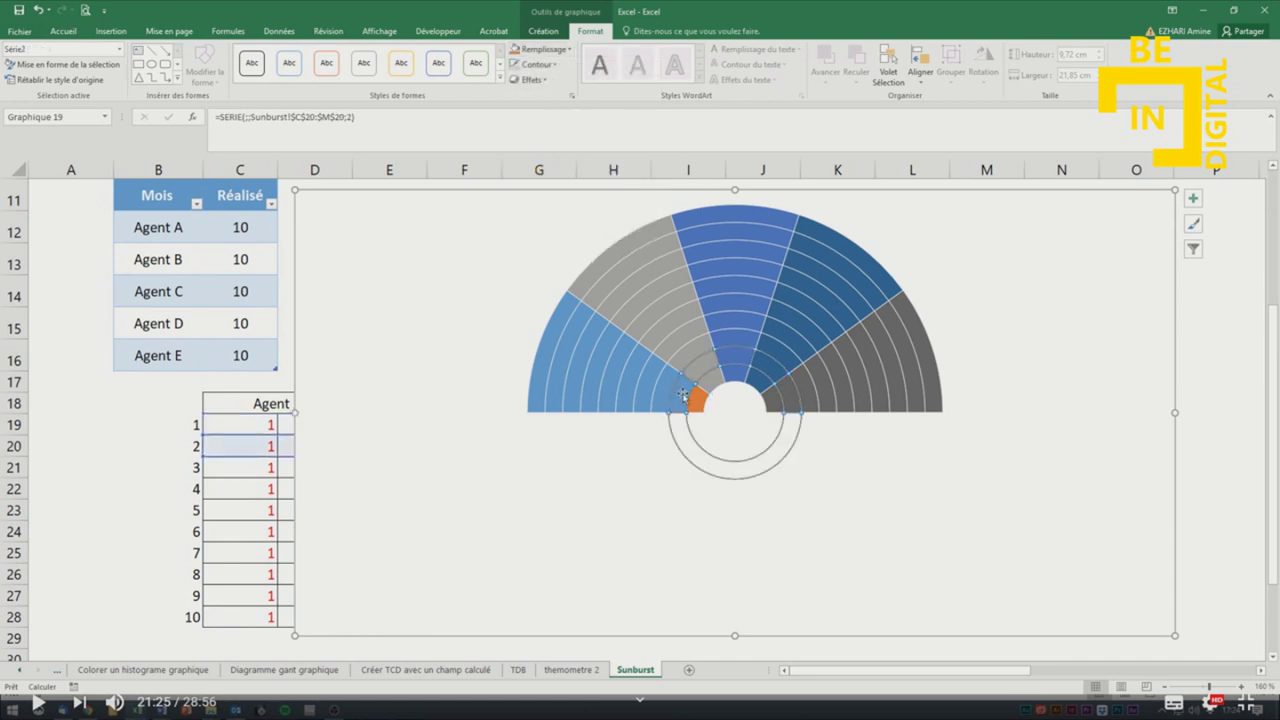
left_click(684, 396)
key("F4")
Extend the orange fill to Agent A's slices in the middle rings using F4.
left_click(664, 393)
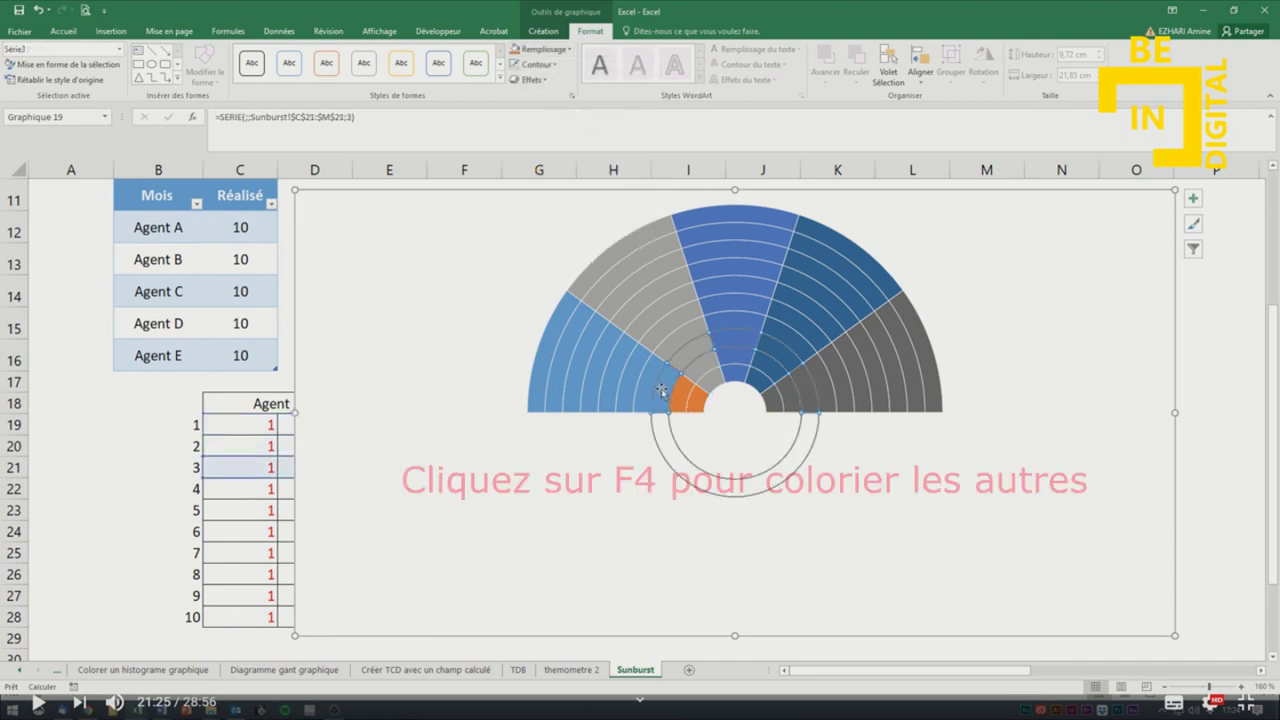
left_click(652, 384)
key("F4")
left_click(645, 380)
key("F4")
left_click(633, 377)
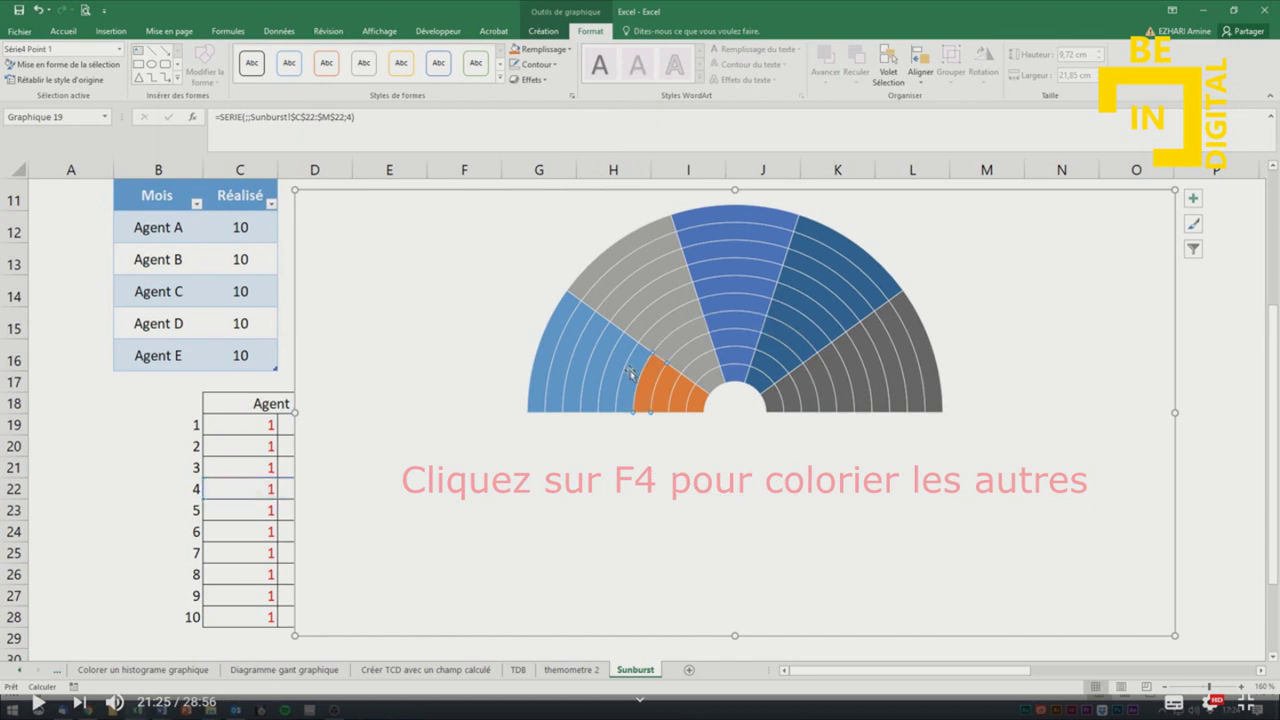
left_click(630, 376)
key("F4")
left_click(616, 368)
left_click(613, 366)
left_click(605, 364)
left_click(603, 363)
key("F4")
Apply orange to Agent A's remaining slices out to the outermost ring.
left_click(586, 358)
left_click(585, 357)
key("F4")
left_click(572, 350)
left_click(567, 346)
key("F4")
left_click(552, 341)
left_click(551, 340)
key("F4")
left_click(711, 381)
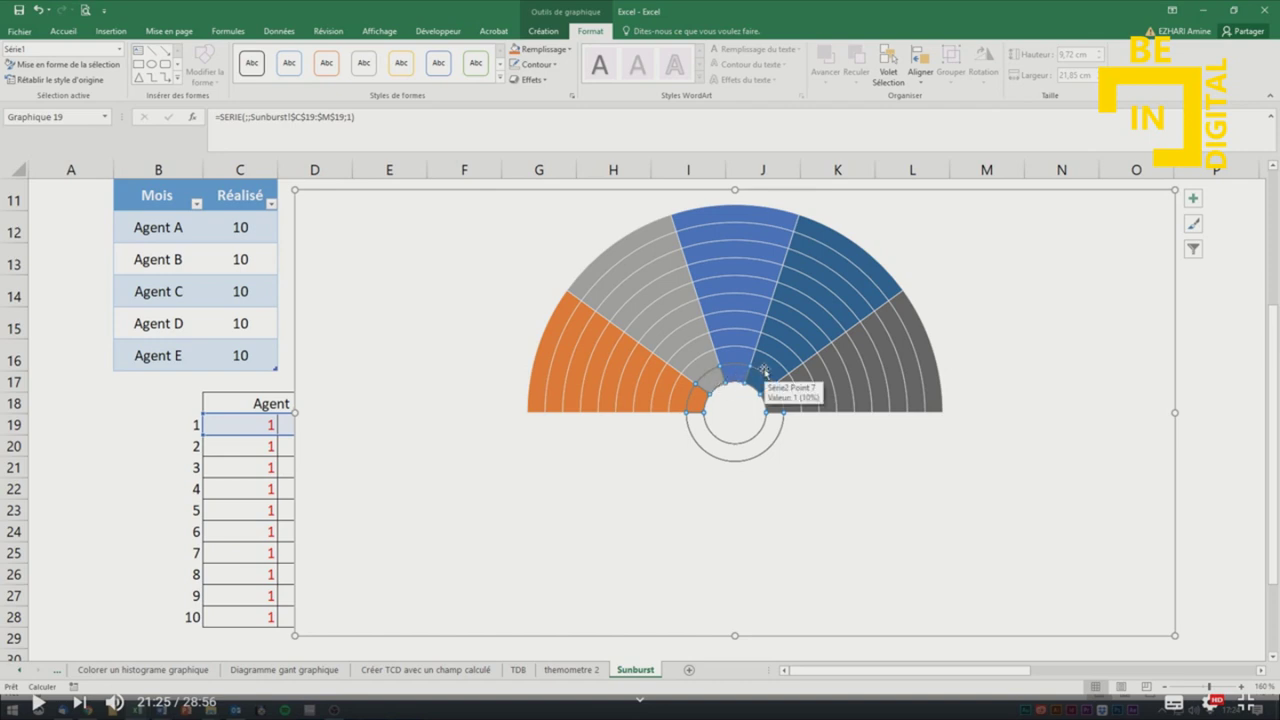
Fill Agent B's innermost slice light grey and repeat the fill on the next four rings.
left_click(712, 376)
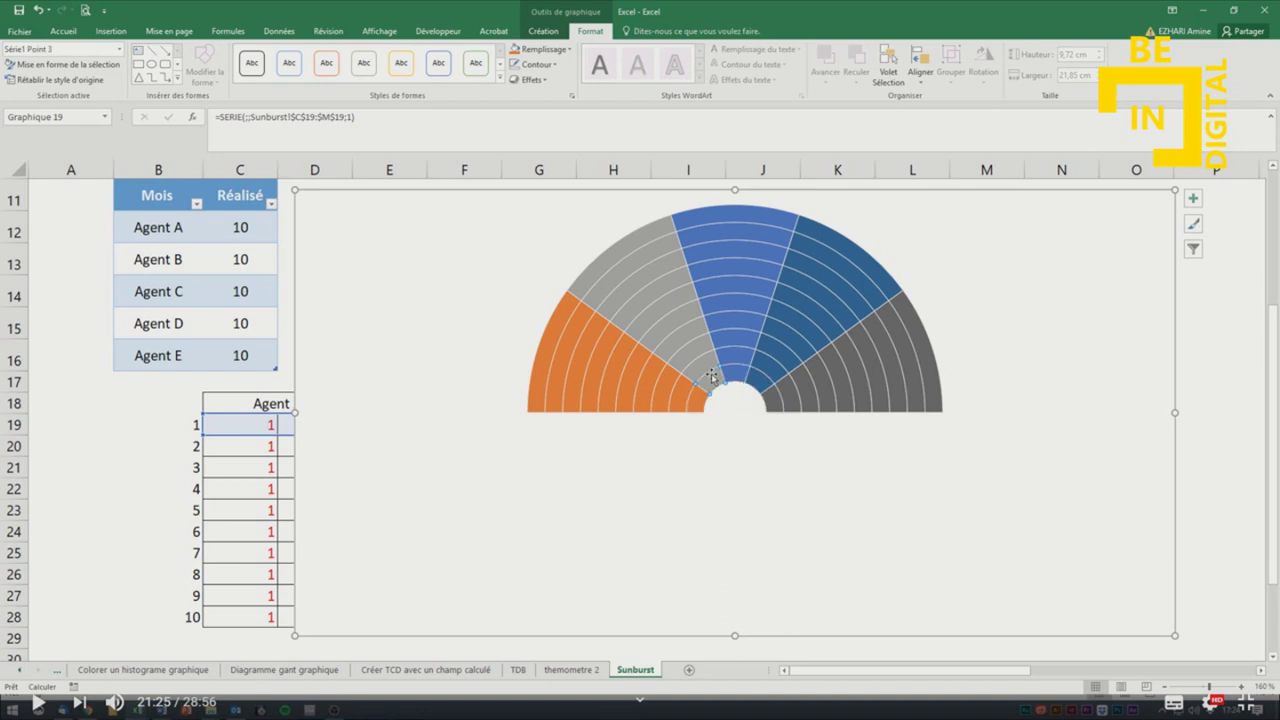
left_click(537, 48)
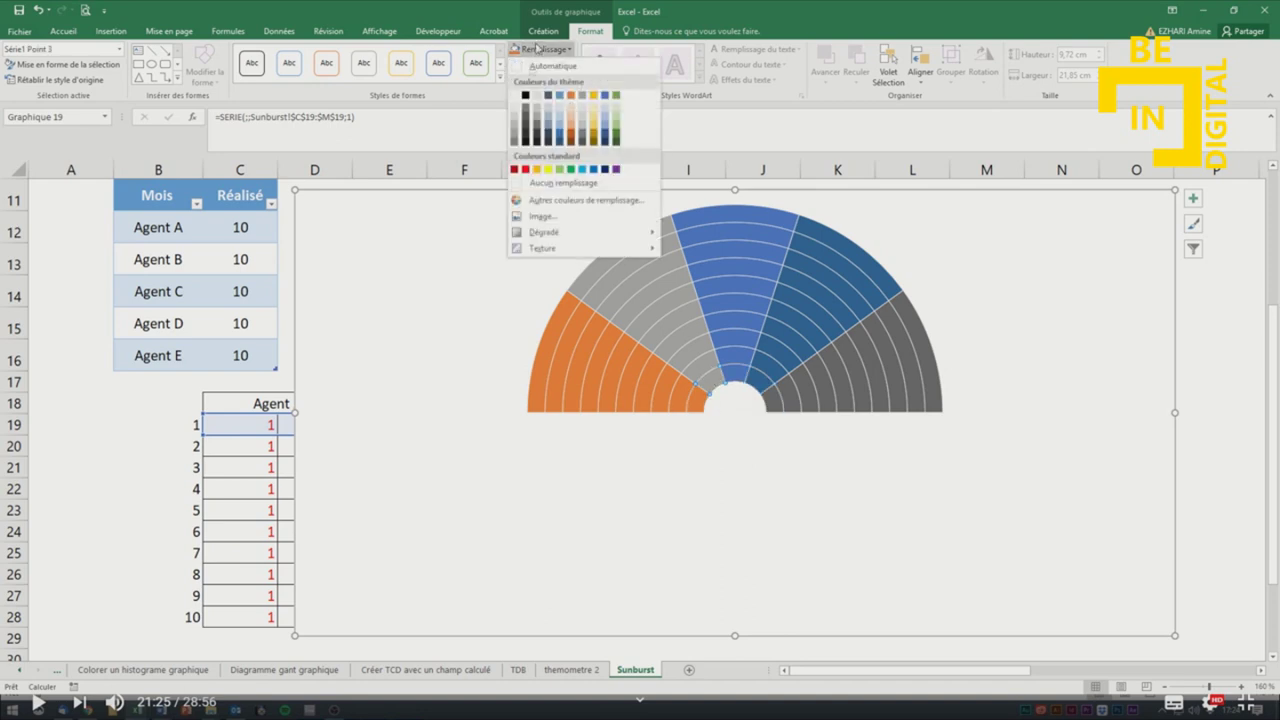
left_click(514, 122)
left_click(709, 363)
left_click(709, 363)
key("F4")
left_click(690, 350)
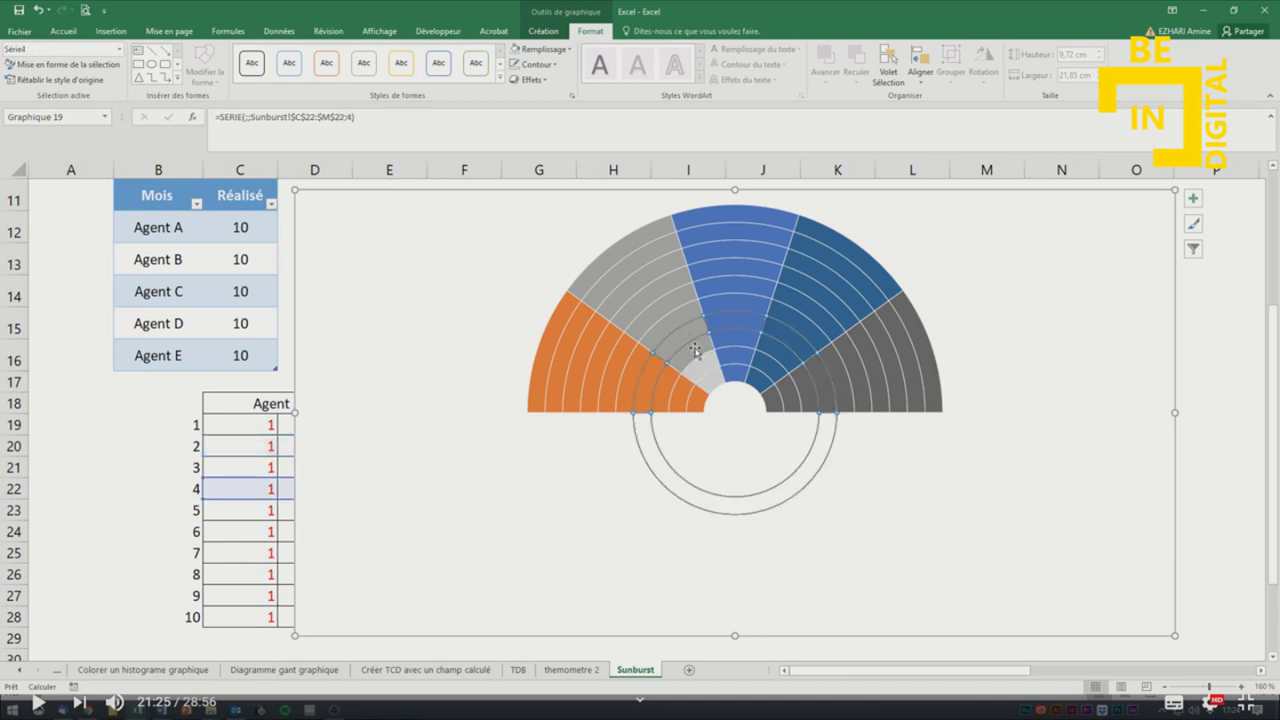
left_click(690, 350)
key("F4")
left_click(682, 337)
left_click(682, 337)
key("F4")
left_click(673, 321)
left_click(673, 321)
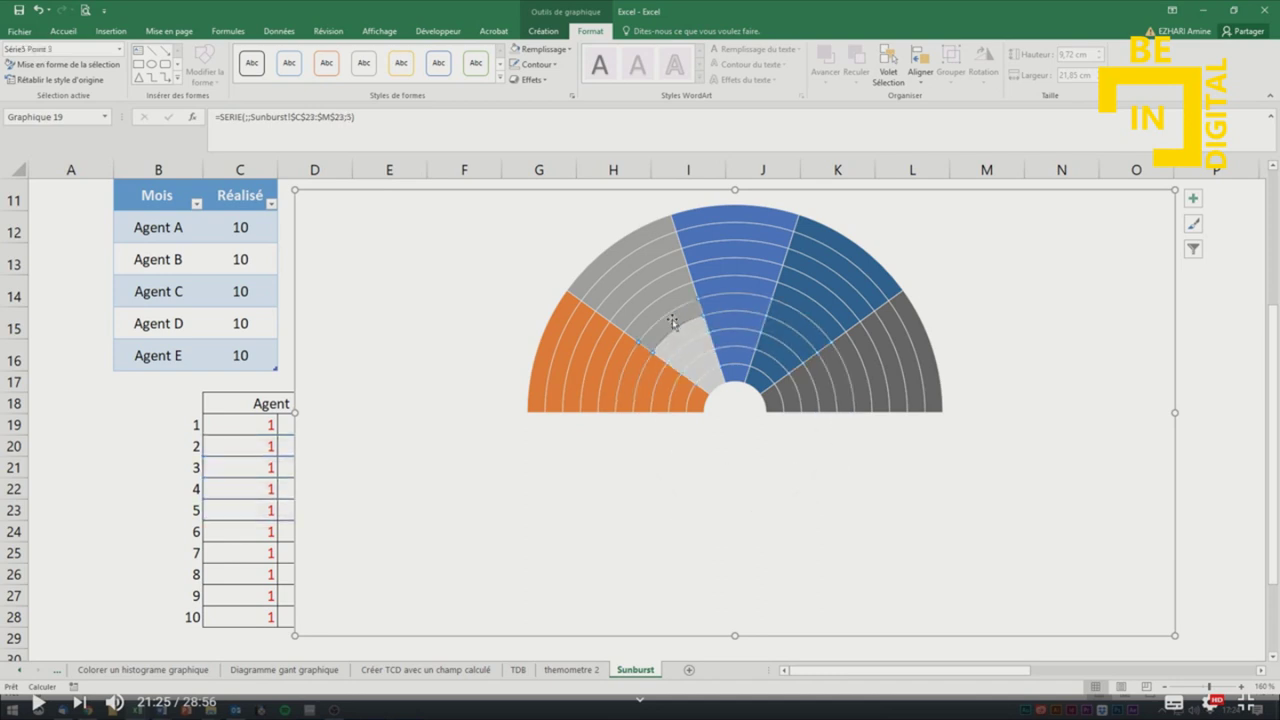
key("F4")
Extend the light grey fill to Agent B's remaining rings out to the outermost one.
left_click(657, 308)
left_click(657, 308)
key("F4")
left_click(634, 278)
left_click(634, 278)
key("F4")
left_click(634, 278)
left_click(633, 277)
key("F4")
left_click(631, 275)
key("F4")
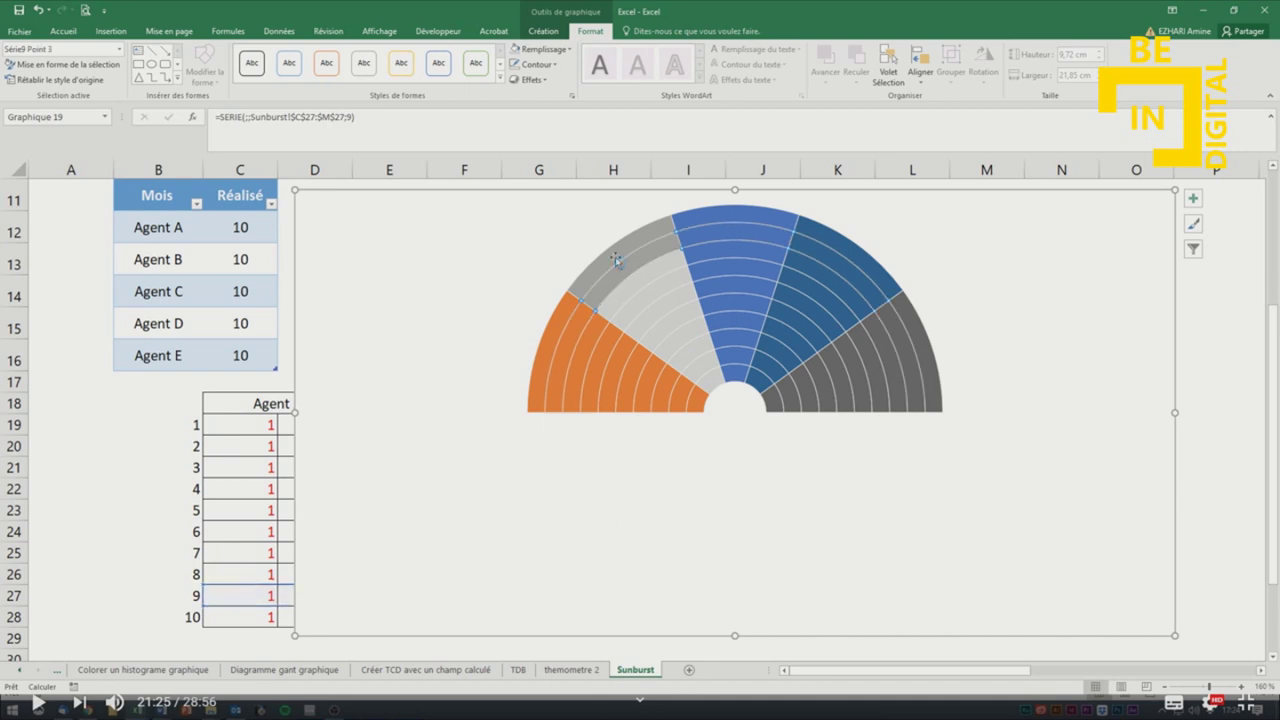
left_click(613, 258)
left_click(613, 258)
key("F4")
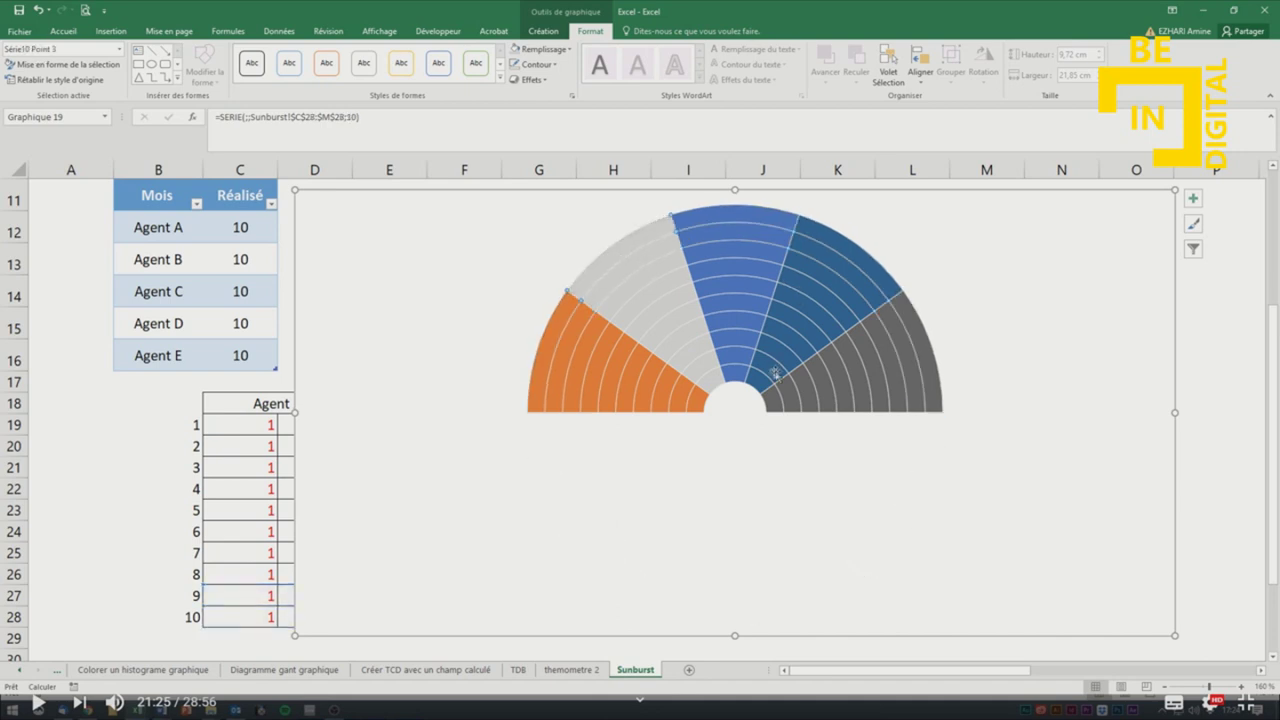
left_click(740, 375)
left_click(737, 377)
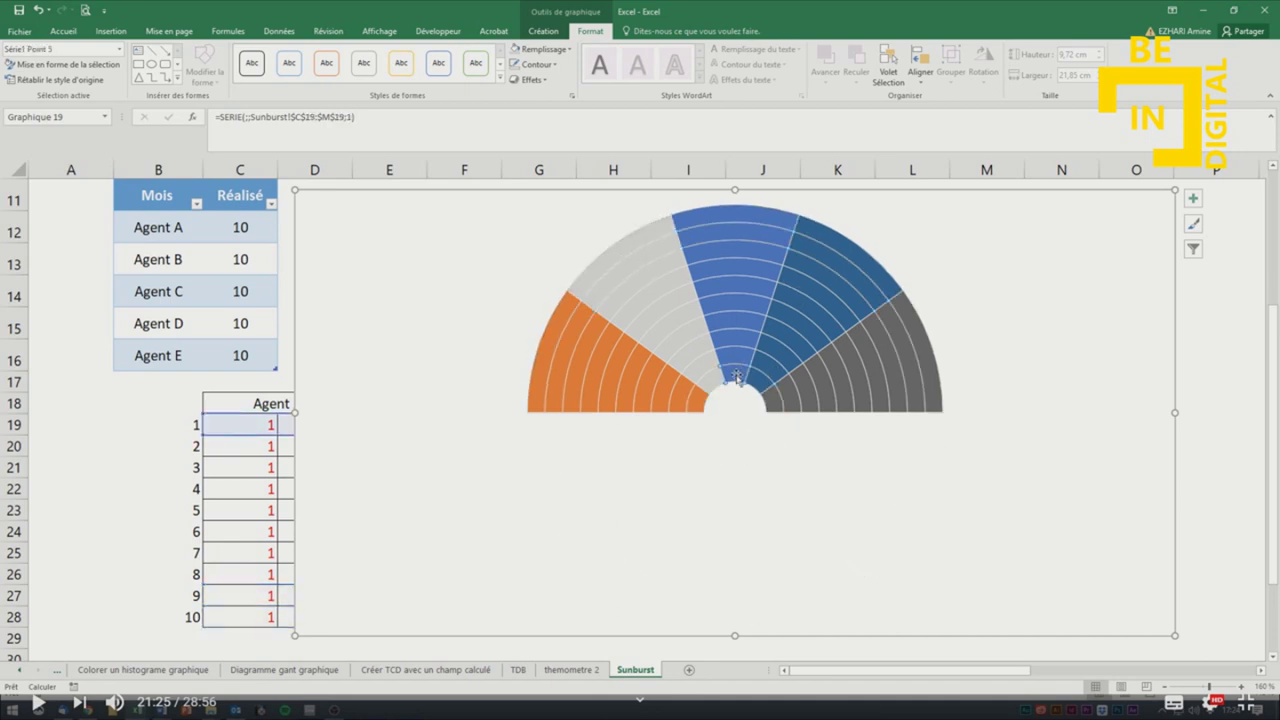
Fill Agent C's innermost slice gold and repeat the gold on the next rings.
left_click(531, 50)
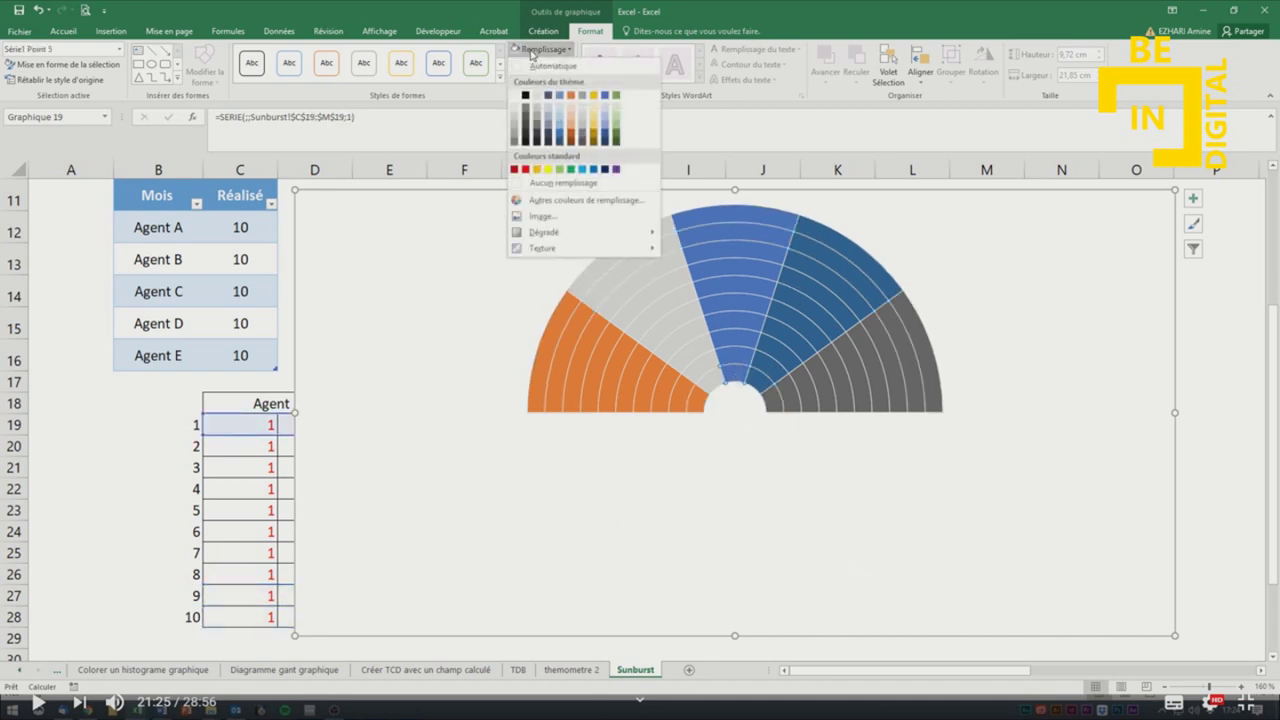
left_click(593, 124)
left_click(737, 355)
left_click(733, 352)
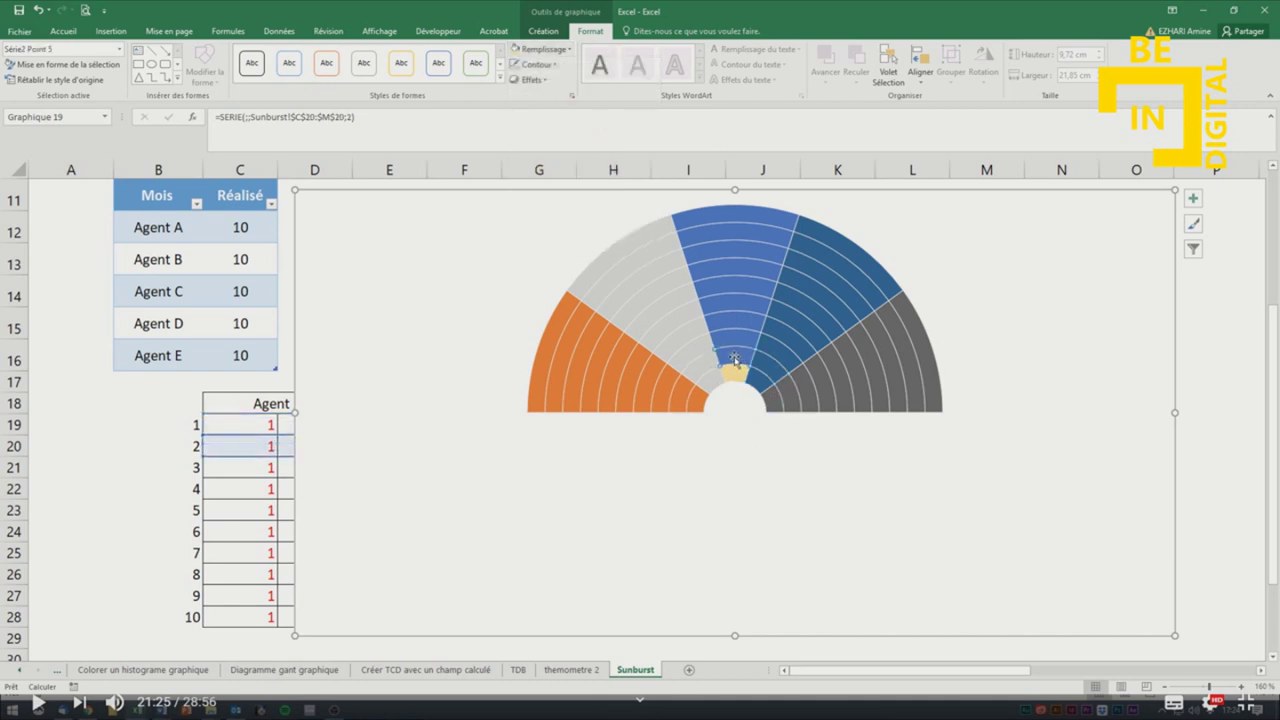
left_click(731, 336)
left_click(731, 330)
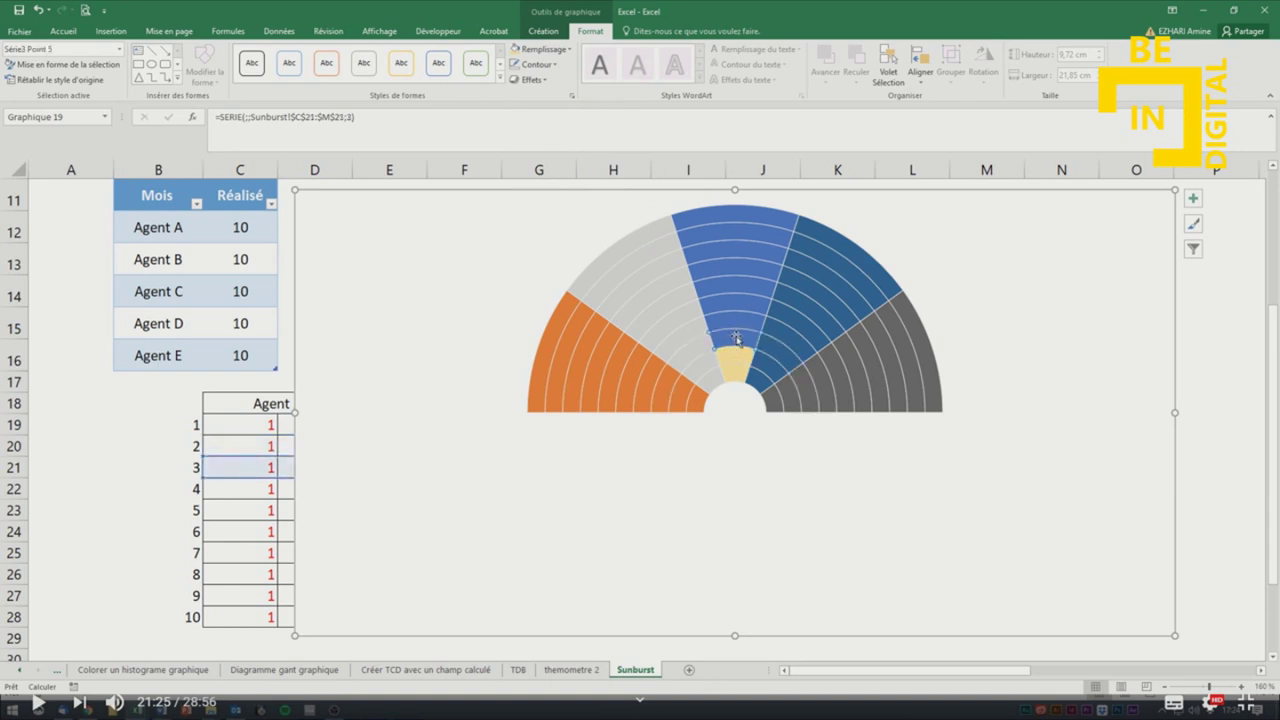
left_click(731, 320)
left_click(731, 320)
key("F4")
left_click(727, 310)
left_click(727, 310)
key("F4")
left_click(726, 289)
left_click(726, 289)
key("F4")
Extend Agent C's gold fill through the remaining rings to the outermost.
left_click(725, 265)
left_click(725, 265)
key("F4")
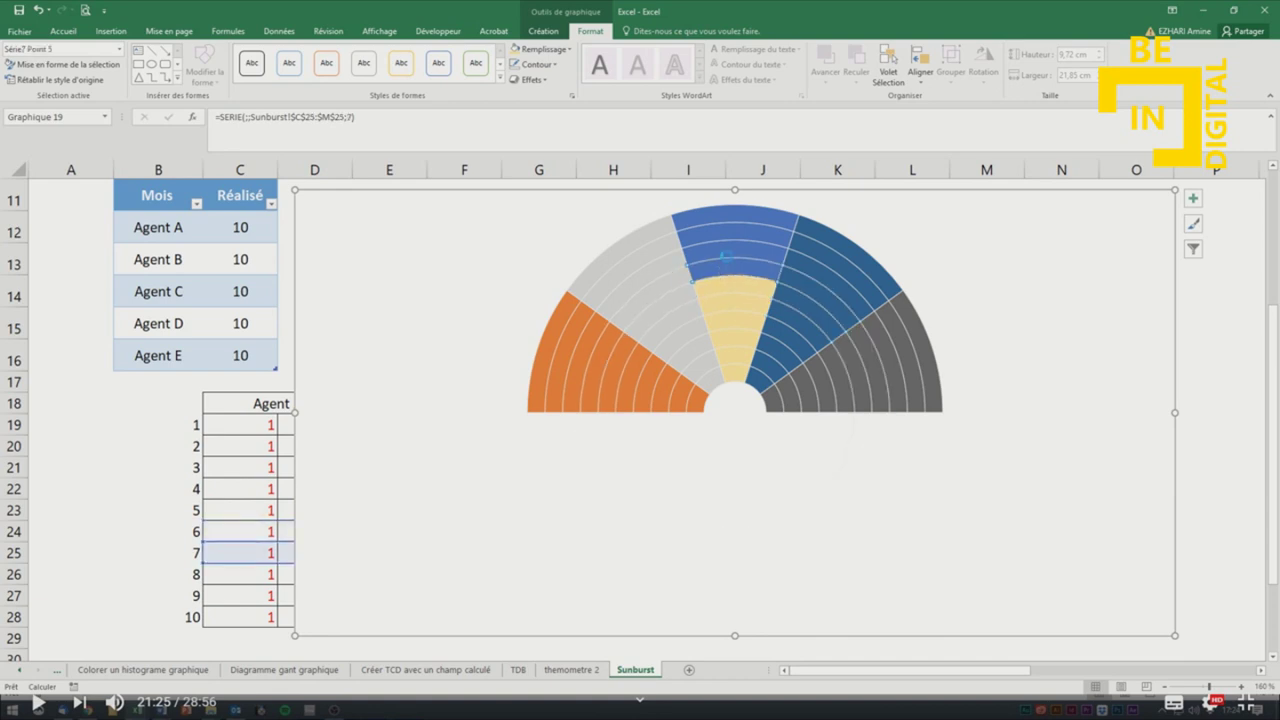
left_click(720, 254)
left_click(719, 252)
key("F4")
left_click(722, 240)
left_click(720, 238)
key("F4")
left_click(719, 218)
left_click(718, 217)
key("F4")
Fill Agent D's innermost slice green and repeat the green on the next four rings.
left_click(762, 380)
left_click(762, 380)
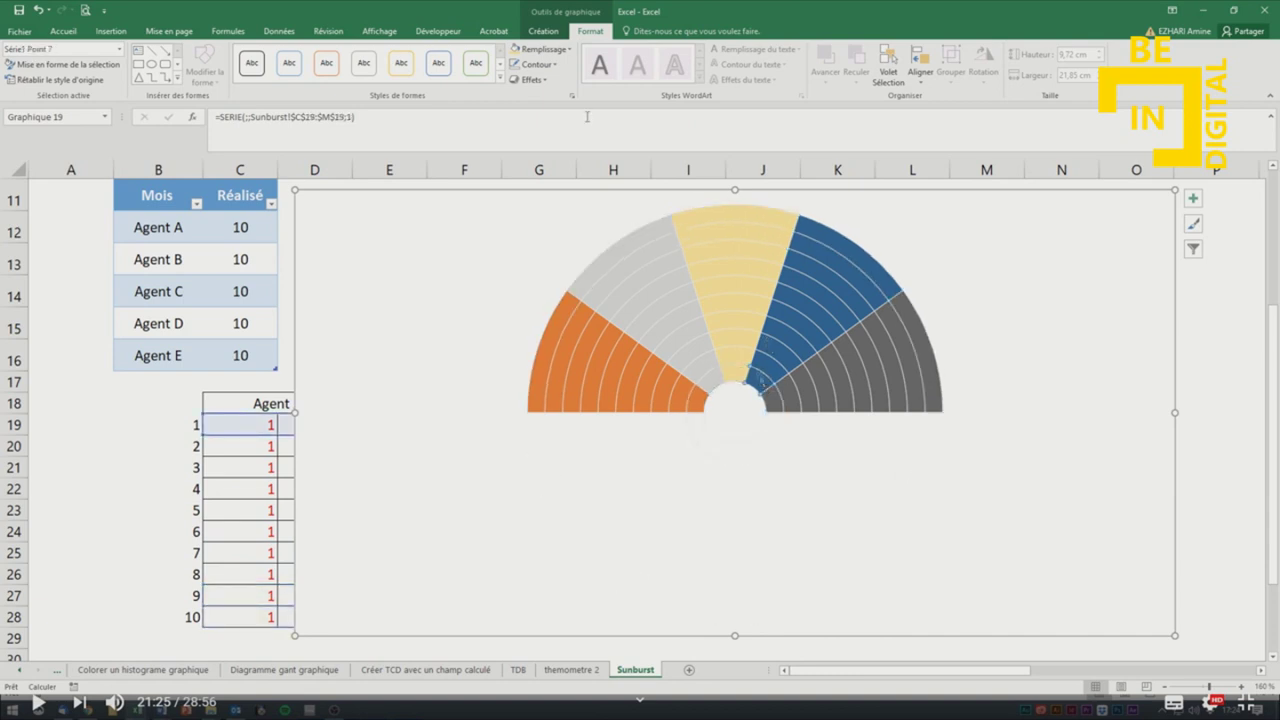
left_click(541, 49)
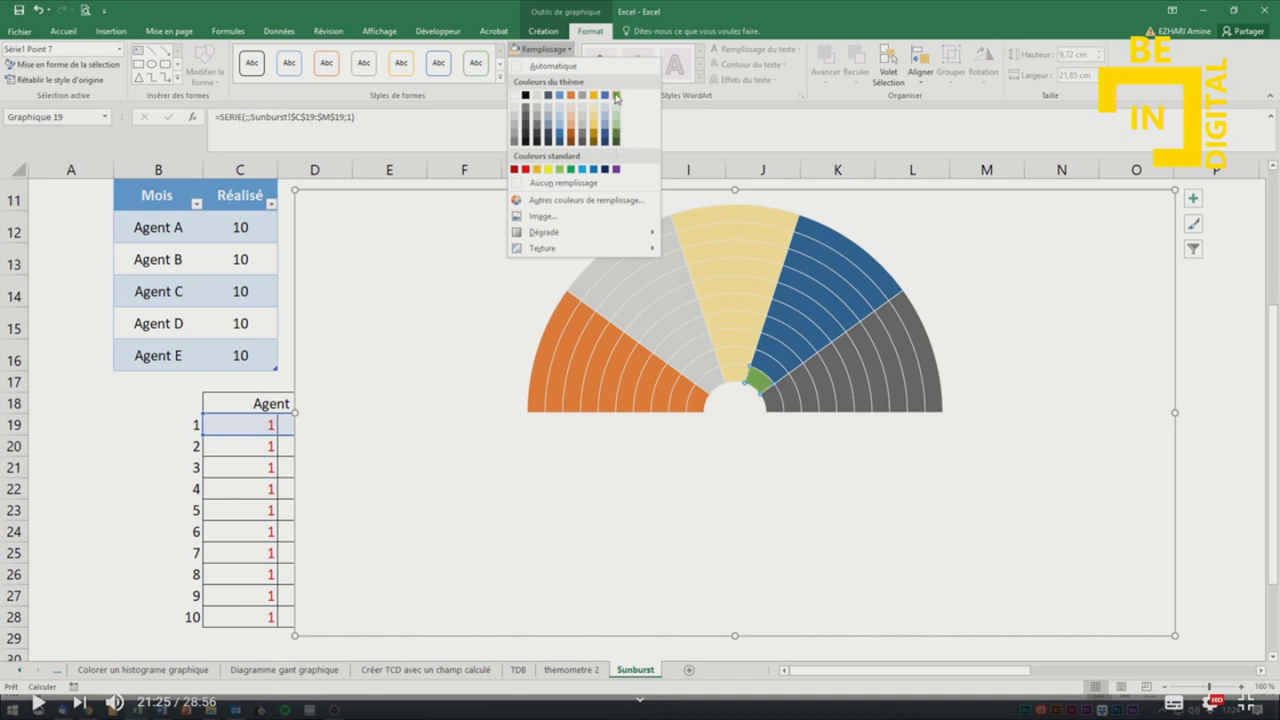
left_click(616, 138)
left_click(770, 368)
left_click(769, 367)
key("F4")
left_click(780, 354)
left_click(780, 354)
key("F4")
left_click(791, 342)
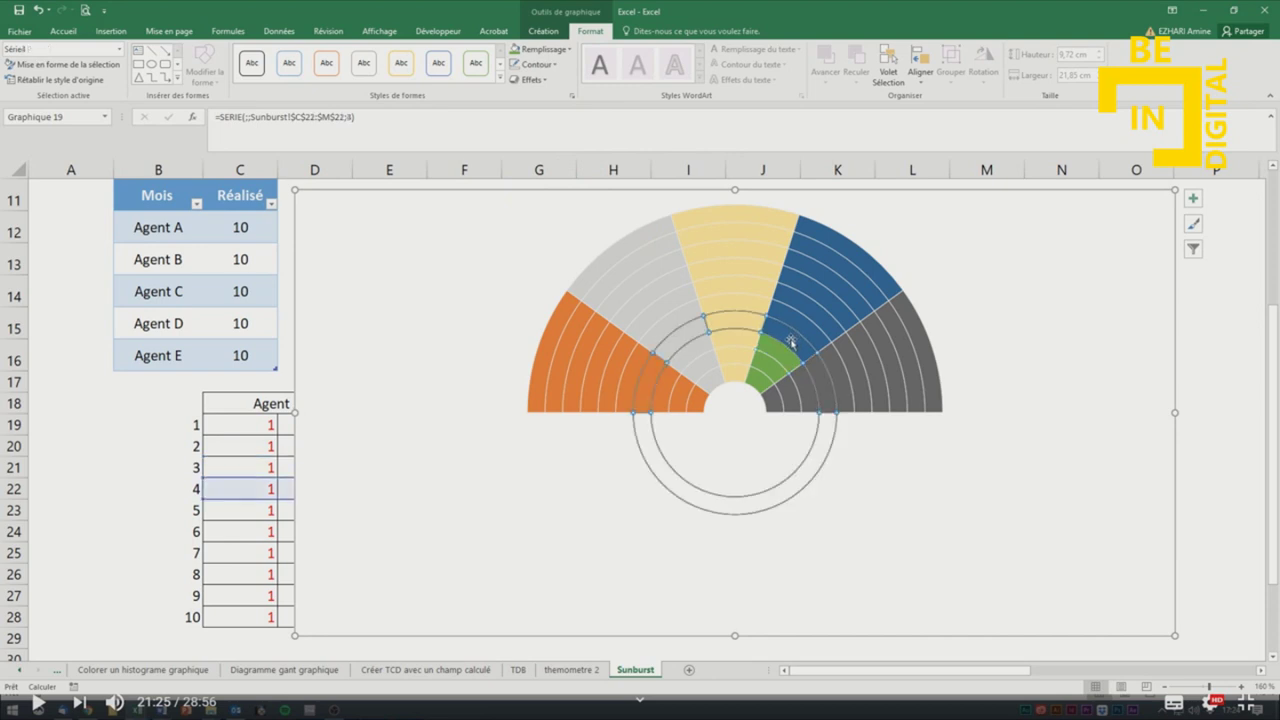
left_click(791, 342)
key("F4")
left_click(800, 332)
left_click(808, 316)
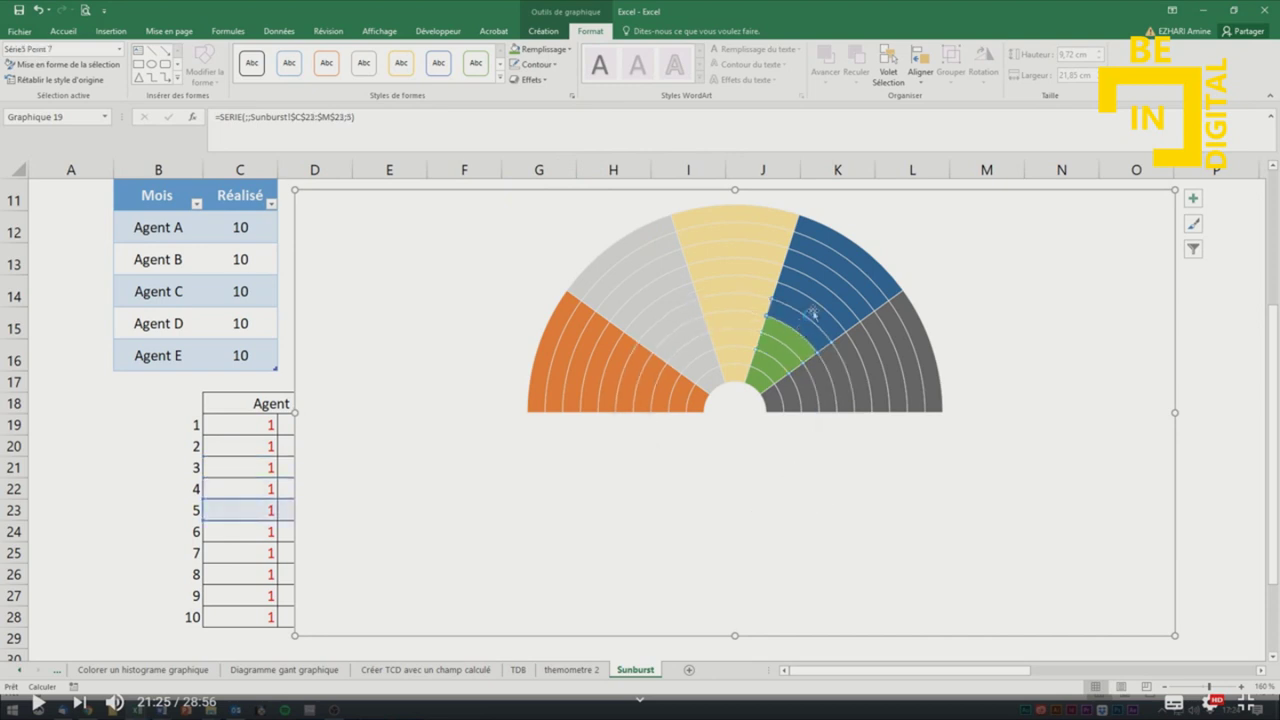
key("F4")
Extend Agent D's green fill through the remaining rings to the outer ring.
left_click(815, 305)
left_click(815, 305)
key("F4")
left_click(822, 295)
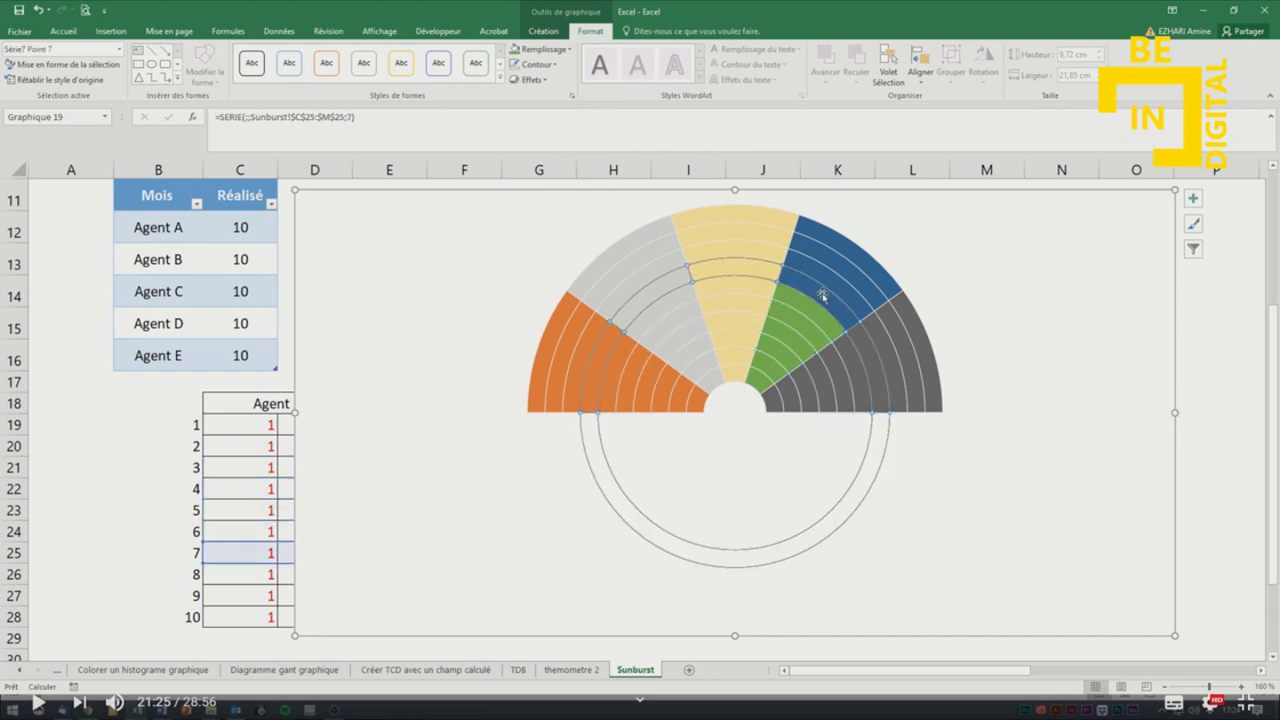
left_click(822, 295)
key("F4")
left_click(830, 283)
left_click(830, 283)
key("F4")
left_click(838, 270)
left_click(838, 270)
key("F4")
left_click(858, 256)
left_click(858, 256)
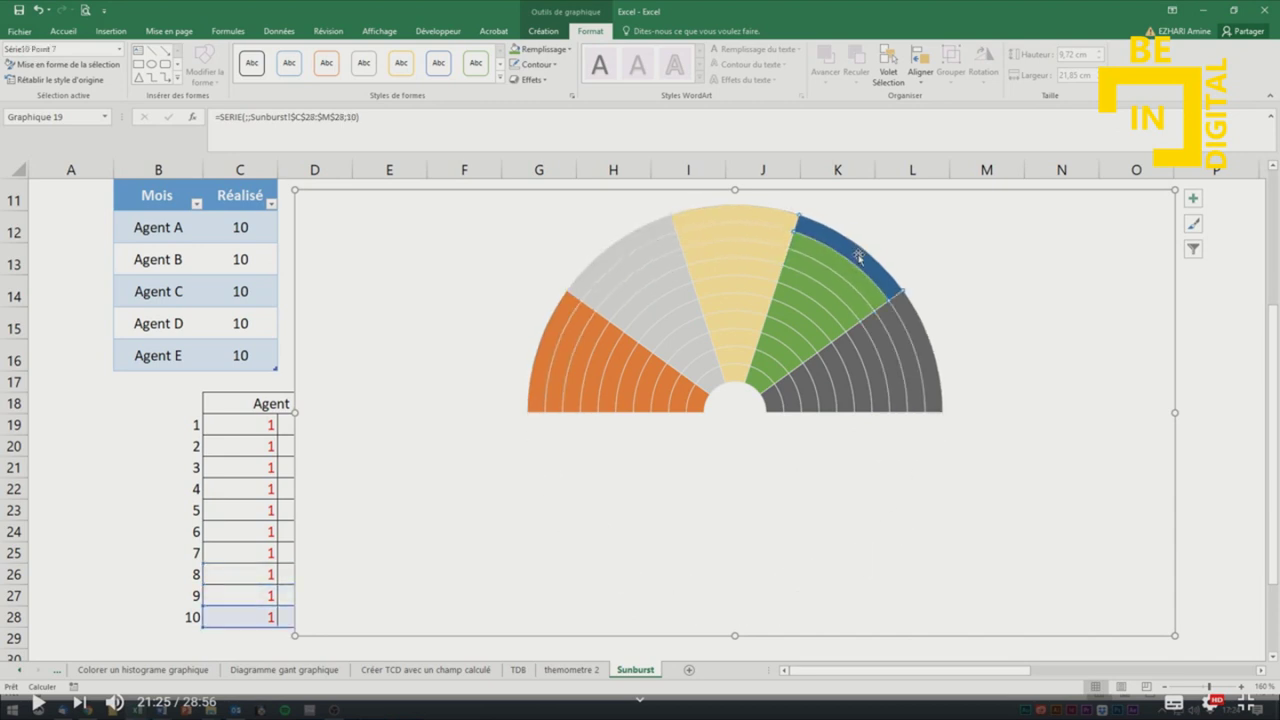
key("F4")
Fill the rightmost slice's inner piece blue and repeat the blue on the next rings.
left_click(779, 400)
left_click(775, 407)
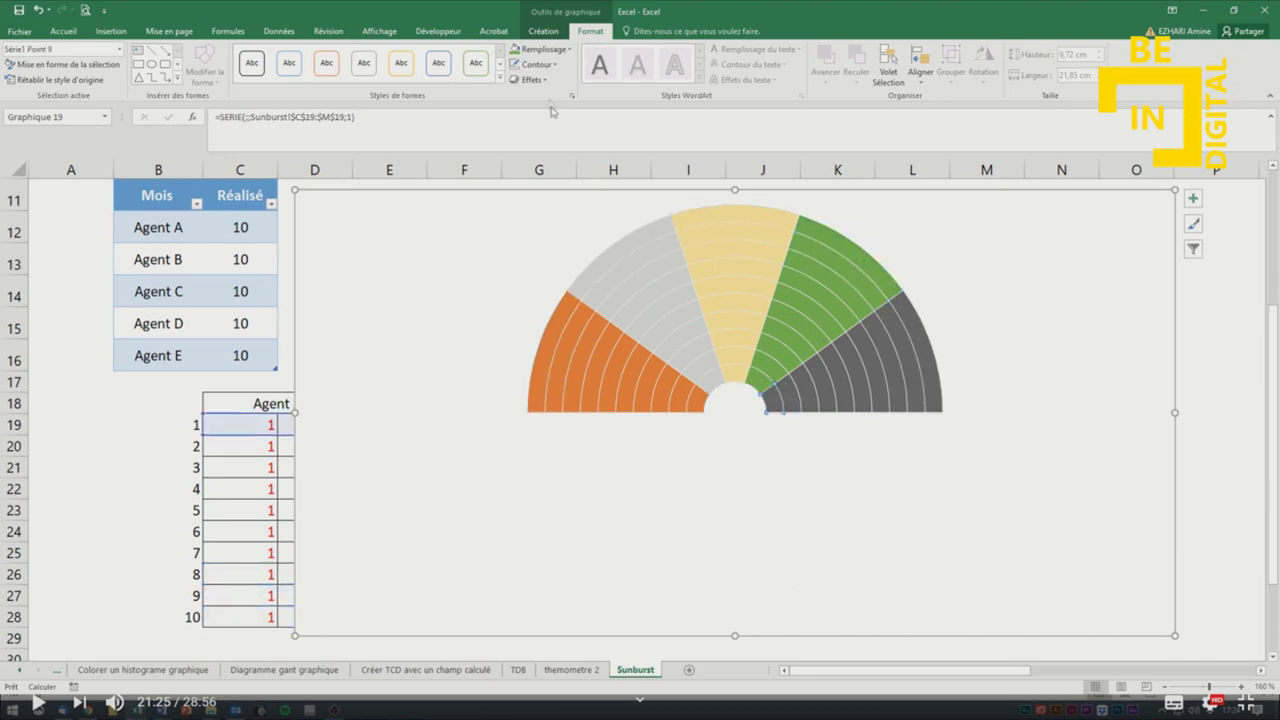
left_click(538, 55)
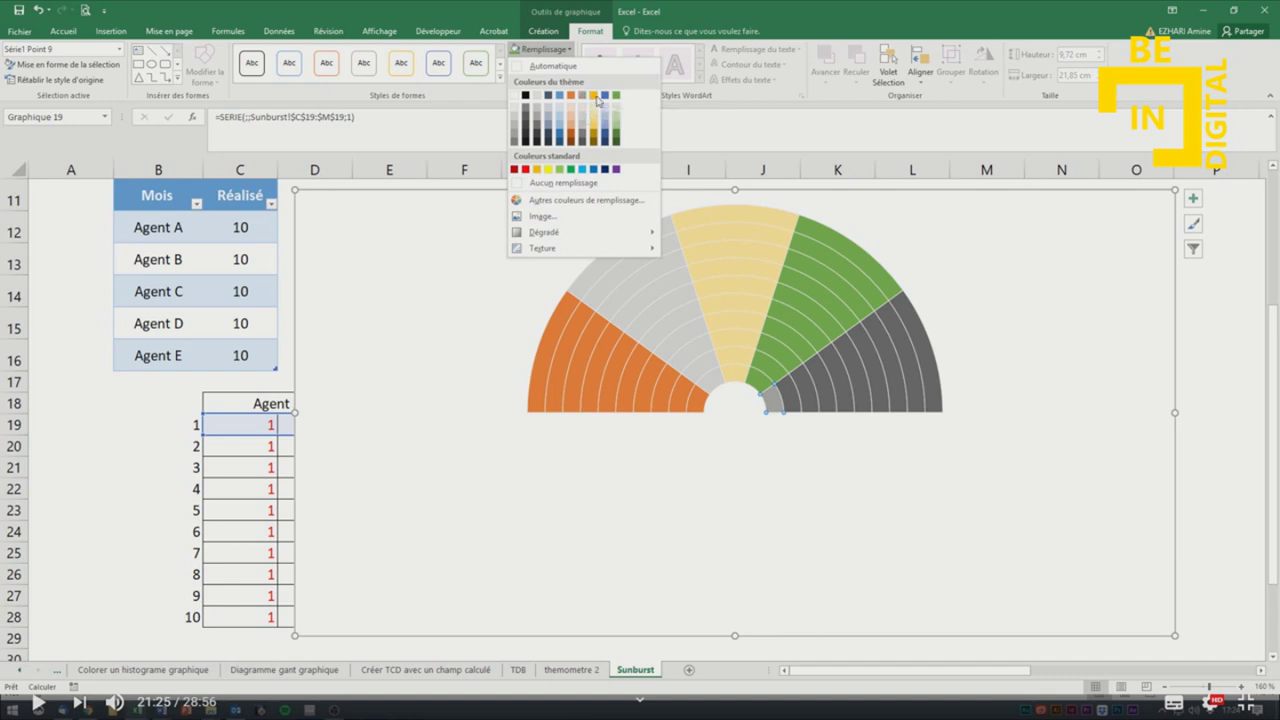
left_click(607, 97)
left_click(791, 403)
left_click(790, 406)
left_click(811, 398)
left_click(822, 392)
left_click(825, 386)
key("F4")
left_click(840, 380)
left_click(845, 378)
key("F4")
left_click(862, 374)
left_click(864, 374)
key("F4")
Extend the rightmost slice's blue fill through the remaining rings to the outermost.
left_click(875, 372)
left_click(876, 372)
key("F4")
left_click(888, 372)
left_click(893, 372)
key("F4")
left_click(908, 370)
left_click(911, 368)
key("F4")
left_click(921, 364)
left_click(925, 363)
key("F4")
key("F4")
left_click(829, 449)
left_click(240, 237)
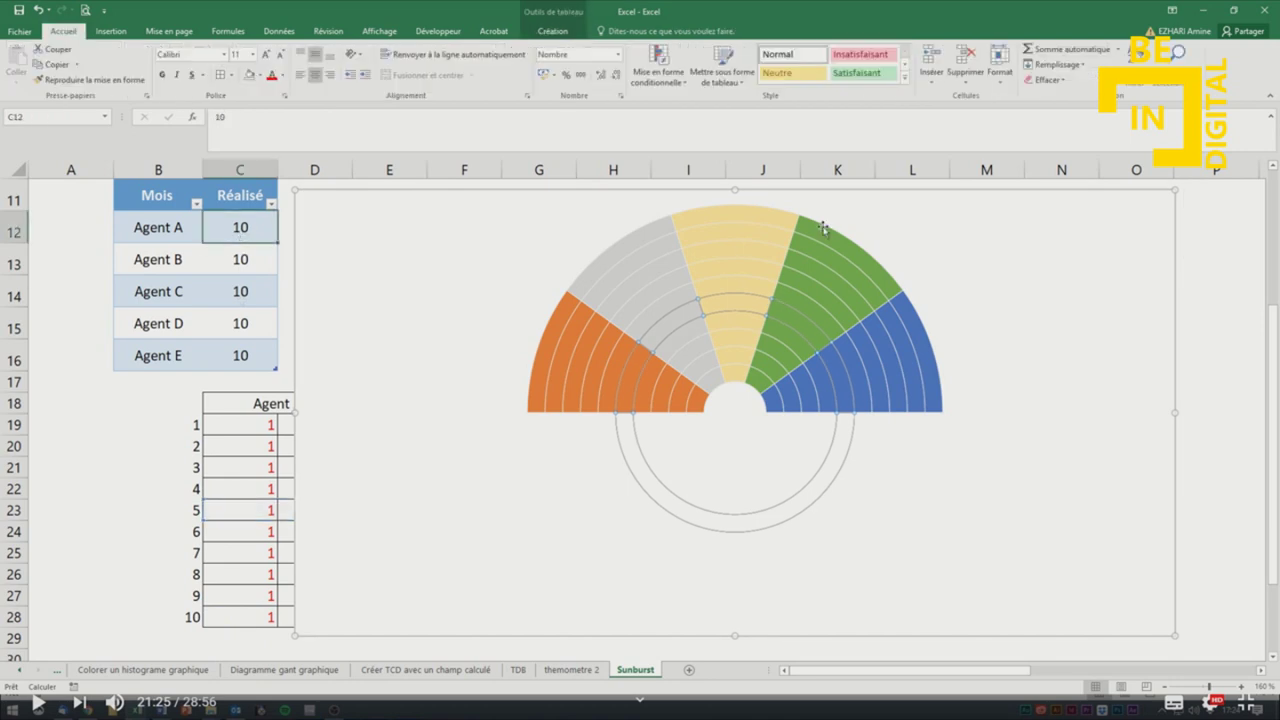
Enter Réalisé scores 5, 2, 9, 1 and 8 in C12:C16, correcting Agent E's value to 8.
type("5")
key("Return")
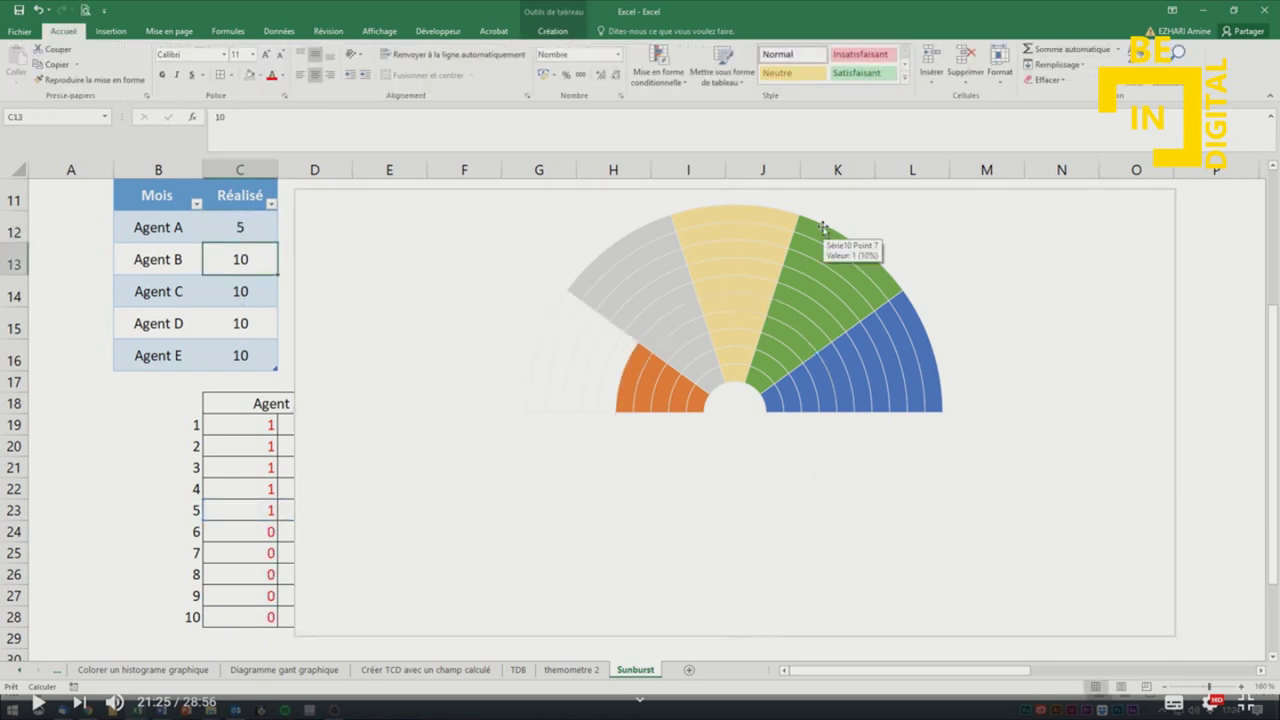
type("2")
key("Return")
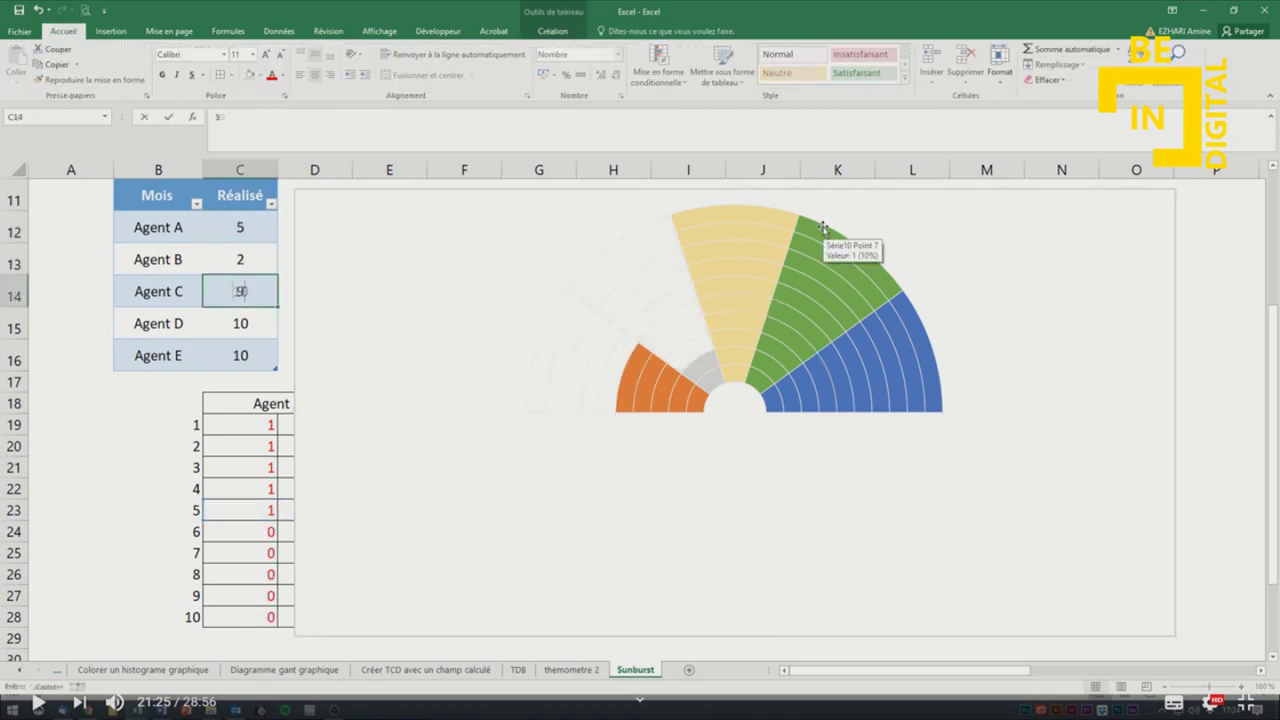
type("9")
key("Return")
type("2")
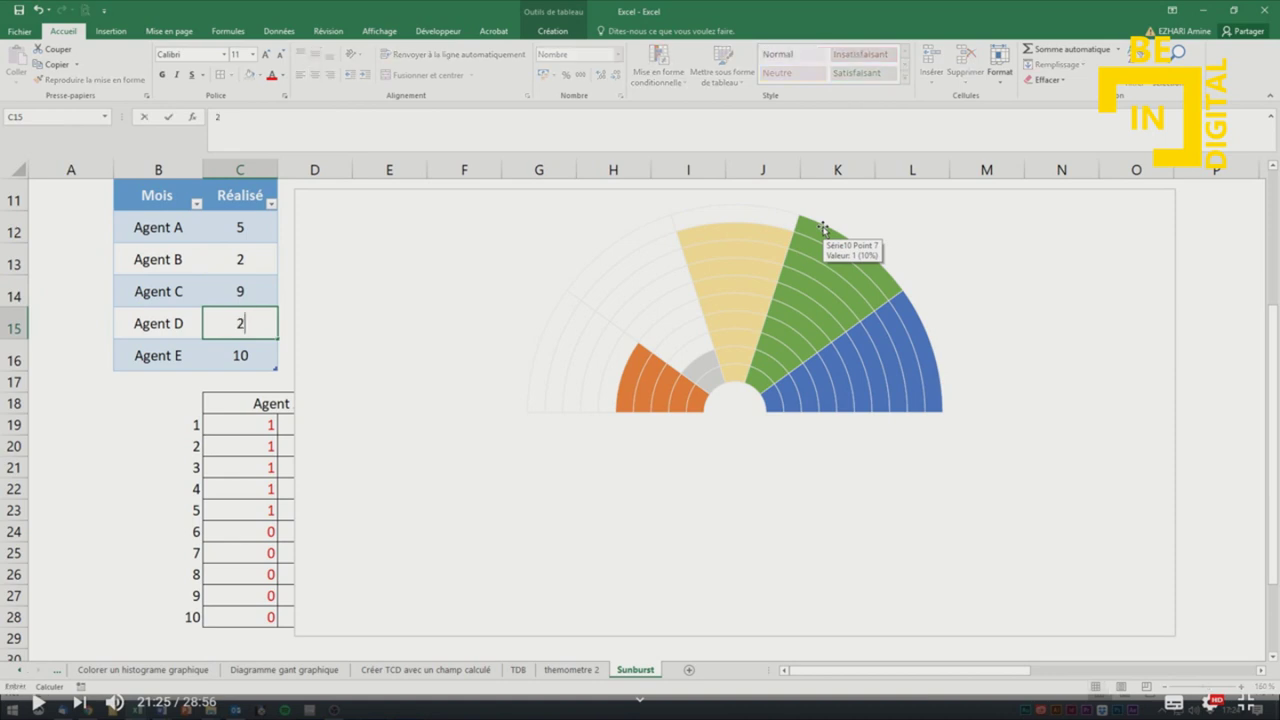
type("1")
key("Return")
type("4")
key("Return")
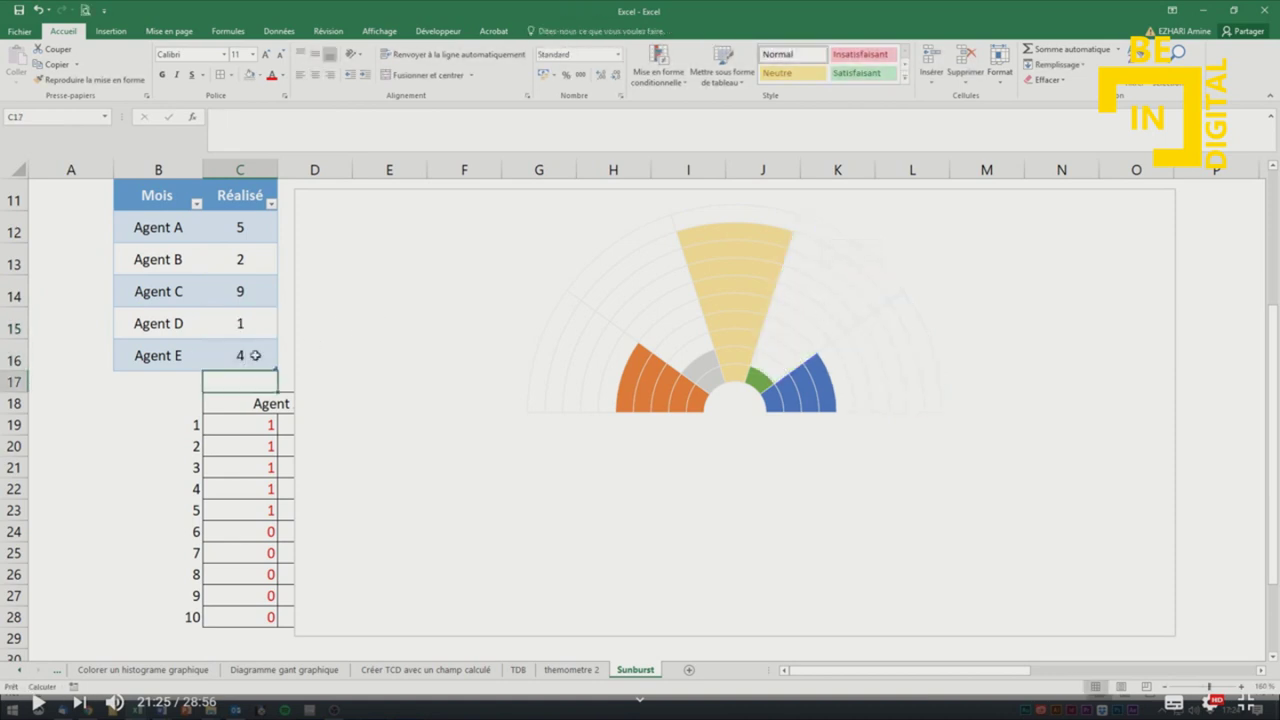
left_click(255, 355)
type("8")
key("Return")
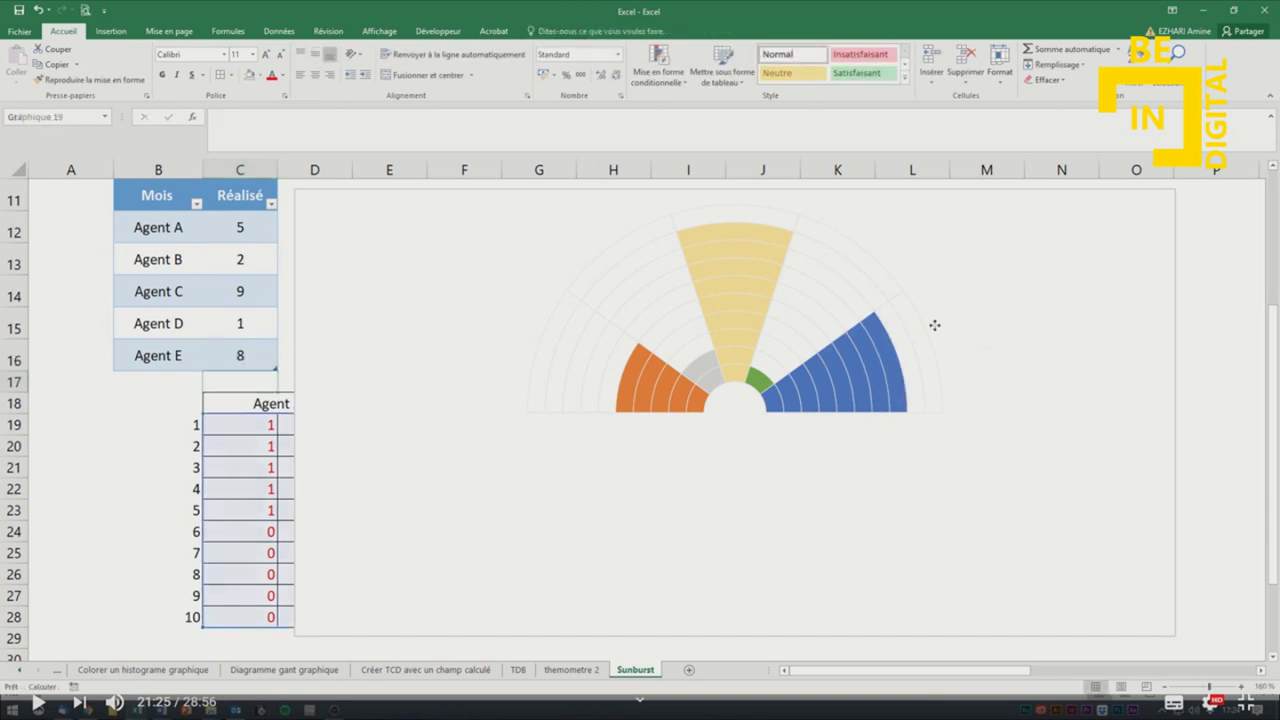
left_click(837, 452)
Move the half-doughnut chart further down the sheet, leaving its outline unchanged.
left_click_drag(1168, 345, 1171, 489)
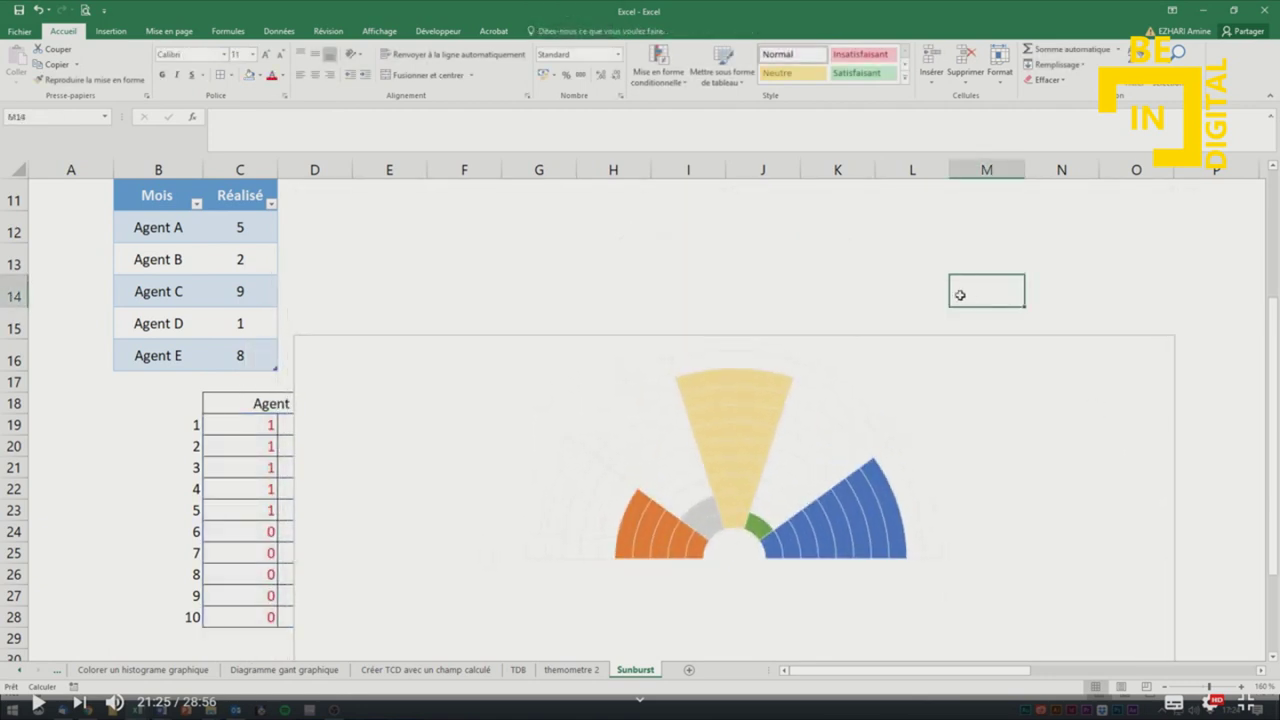
left_click(590, 31)
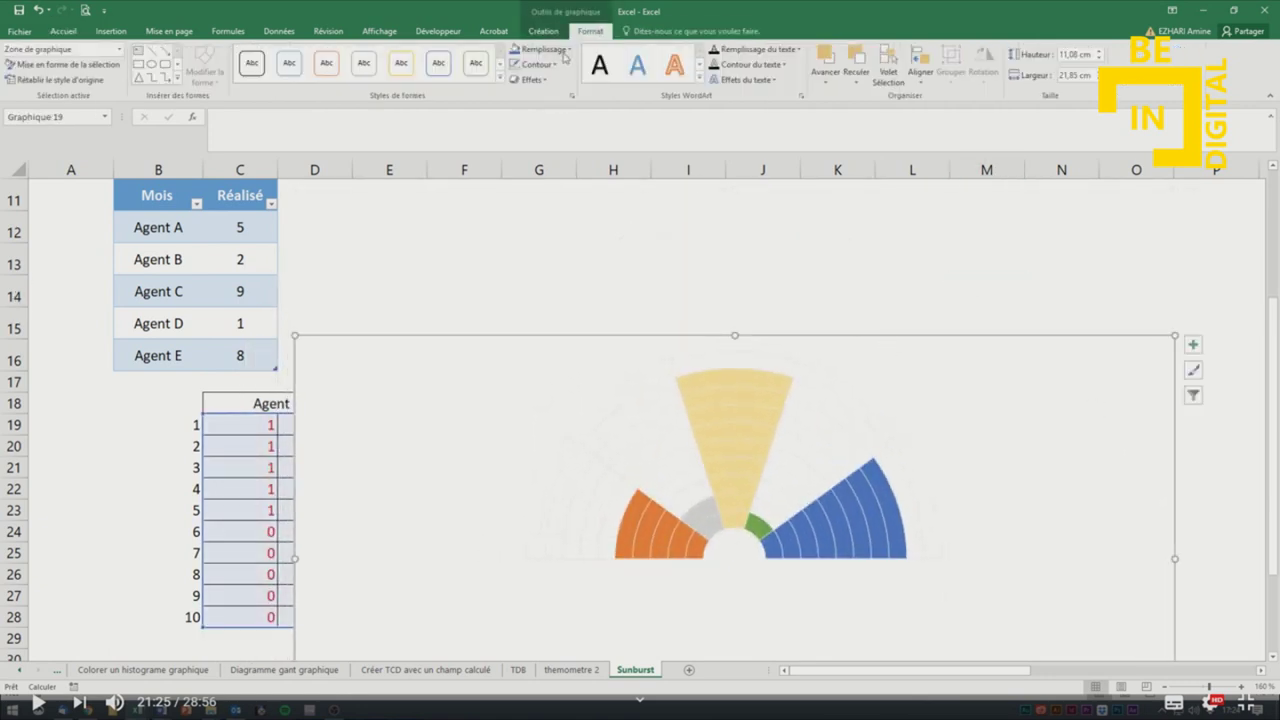
left_click(536, 64)
left_click(740, 275)
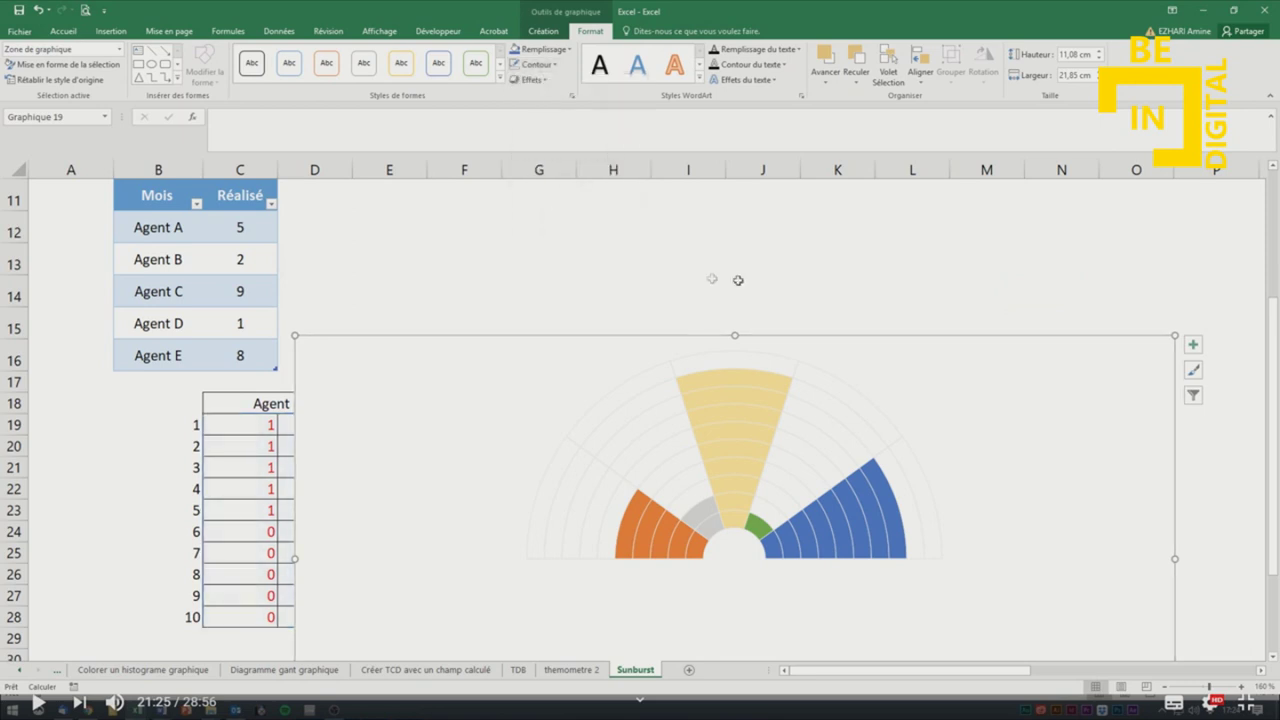
left_click(748, 268)
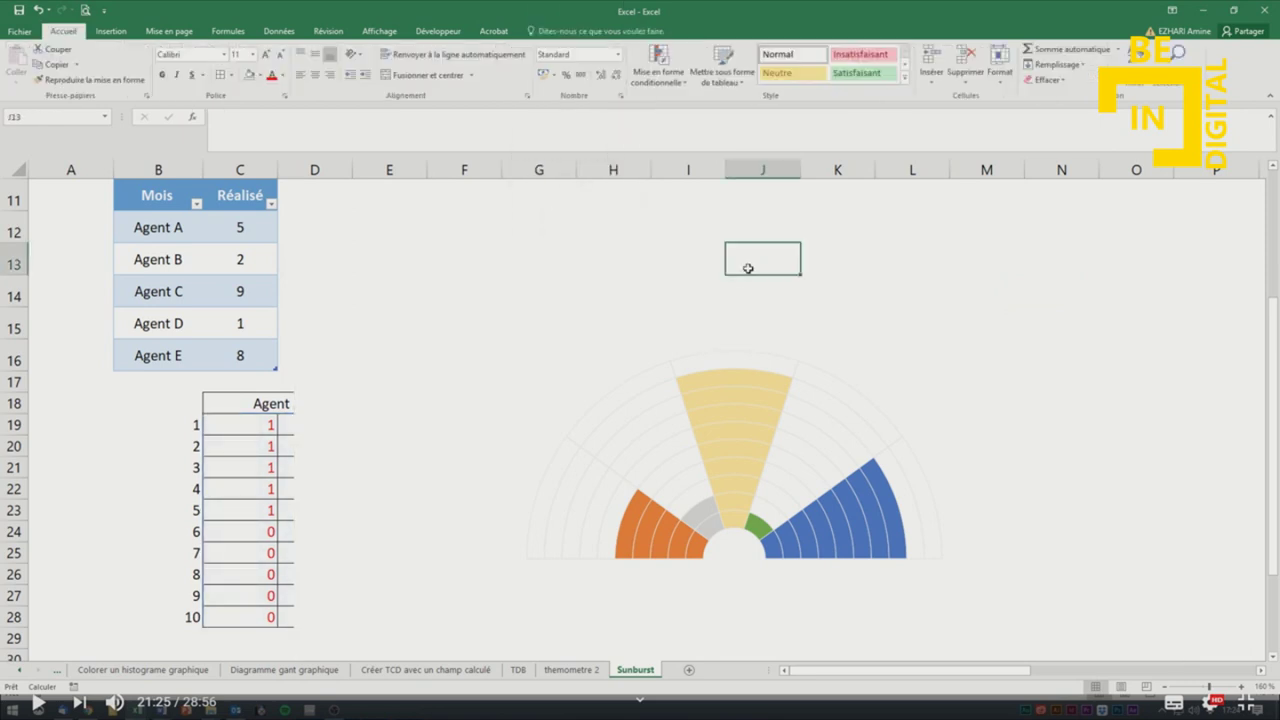
Stretch the chart taller and wider to the left, placing it below the score table.
left_click(780, 346)
left_click_drag(735, 334, 735, 298)
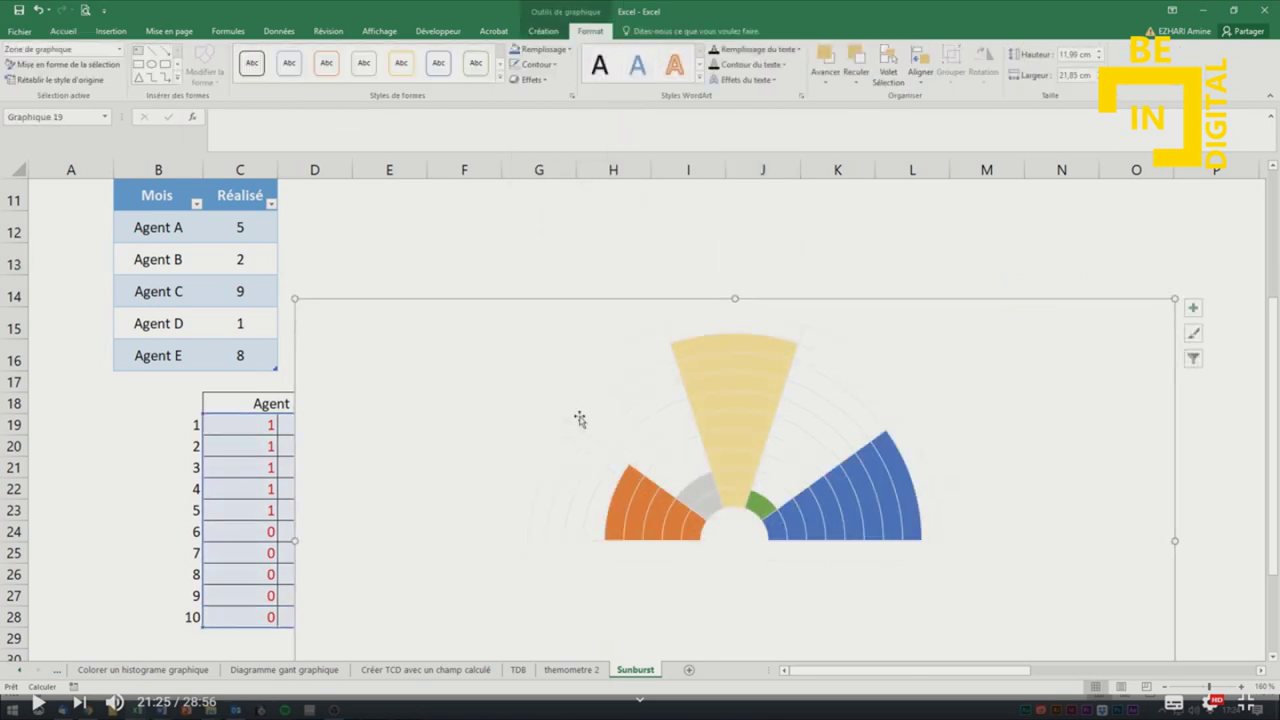
left_click_drag(295, 541, 160, 541)
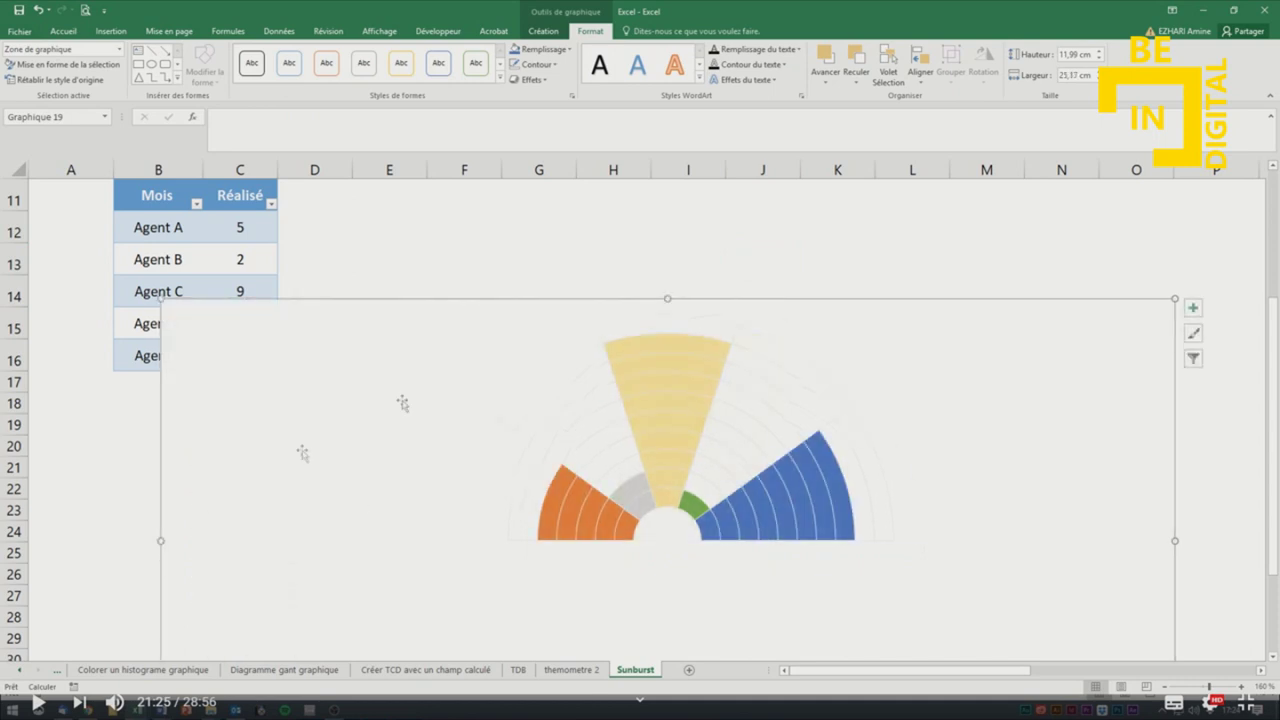
left_click_drag(614, 300, 625, 344)
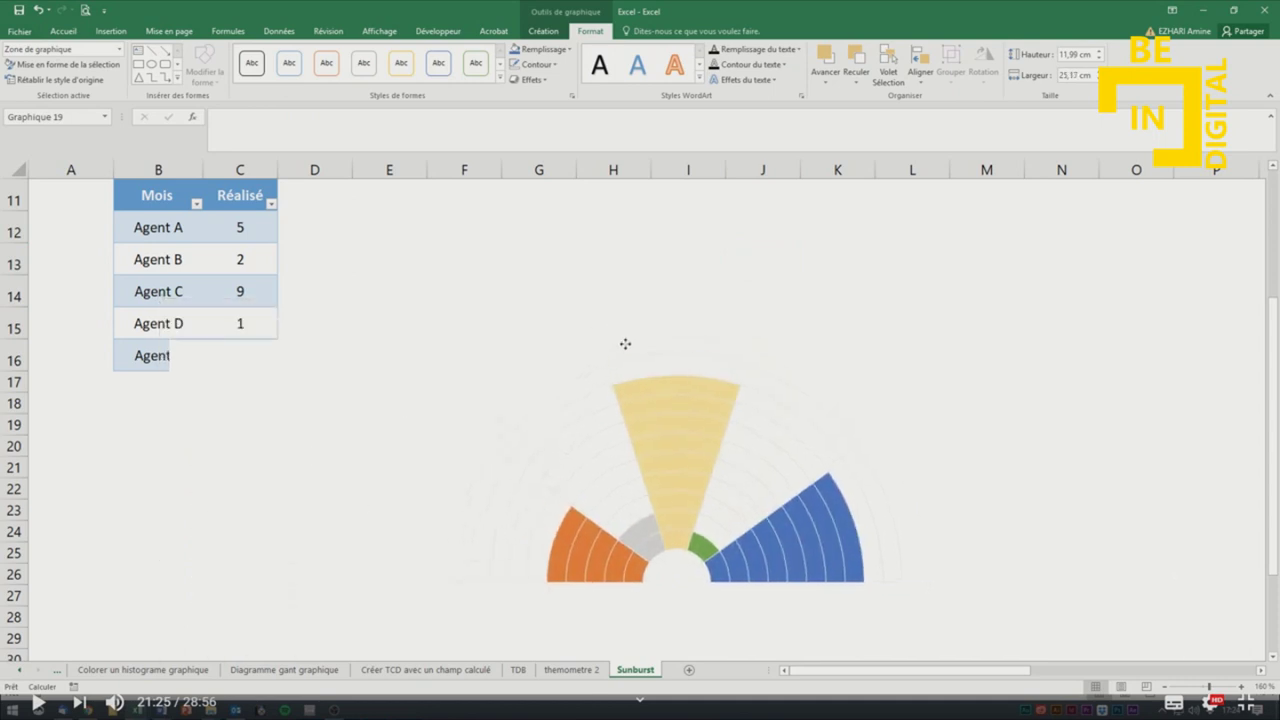
Nudge the chart down to uncover Agent E's row, then select cell D12.
left_click(543, 49)
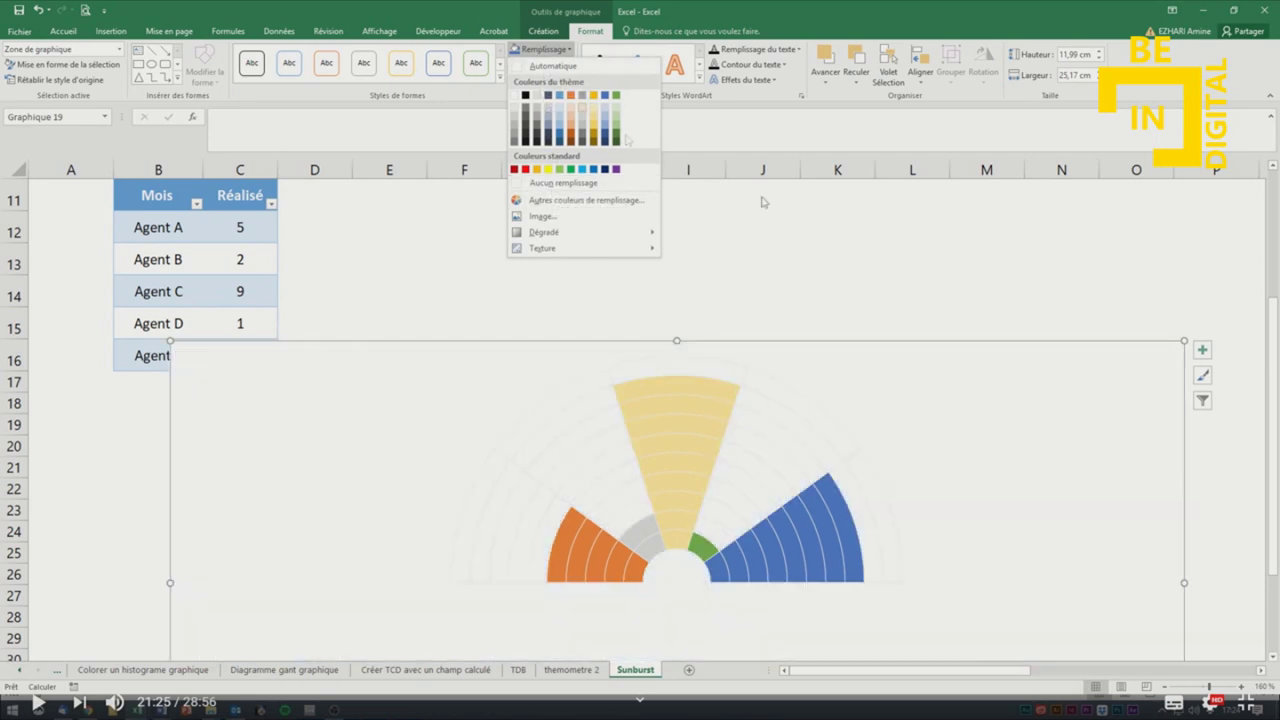
left_click(795, 237)
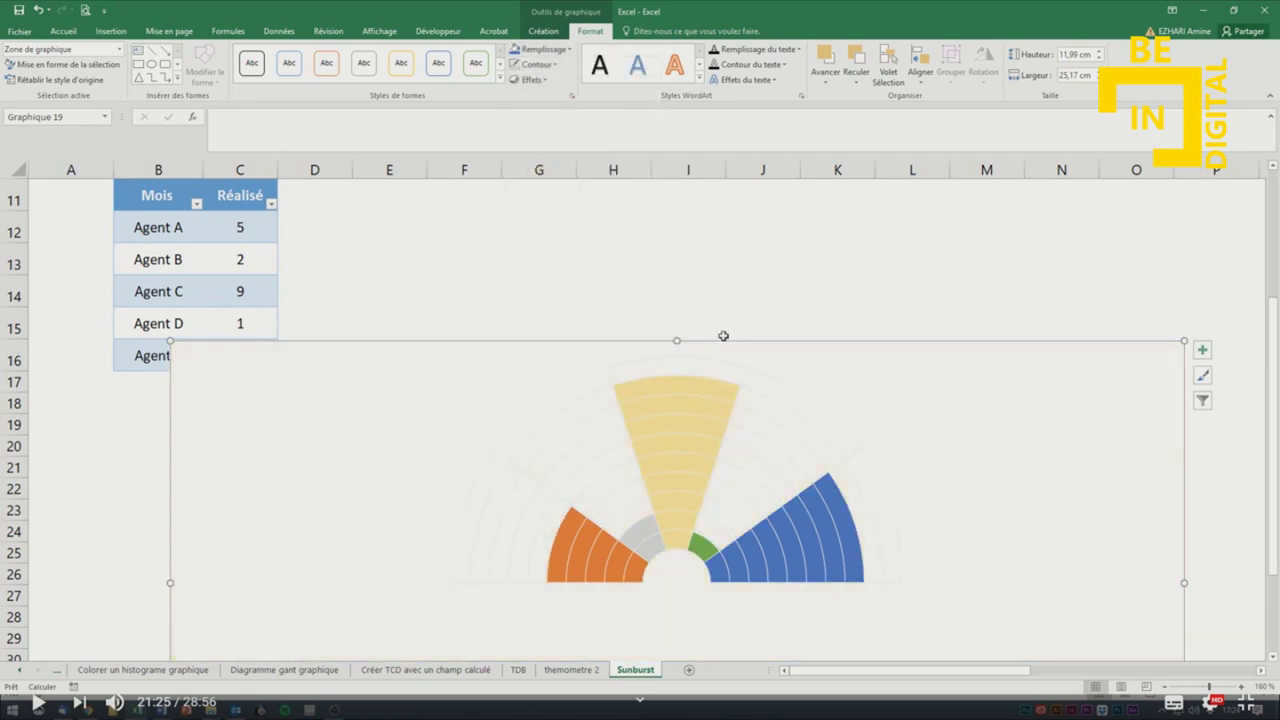
left_click_drag(727, 342, 732, 375)
left_click(744, 292)
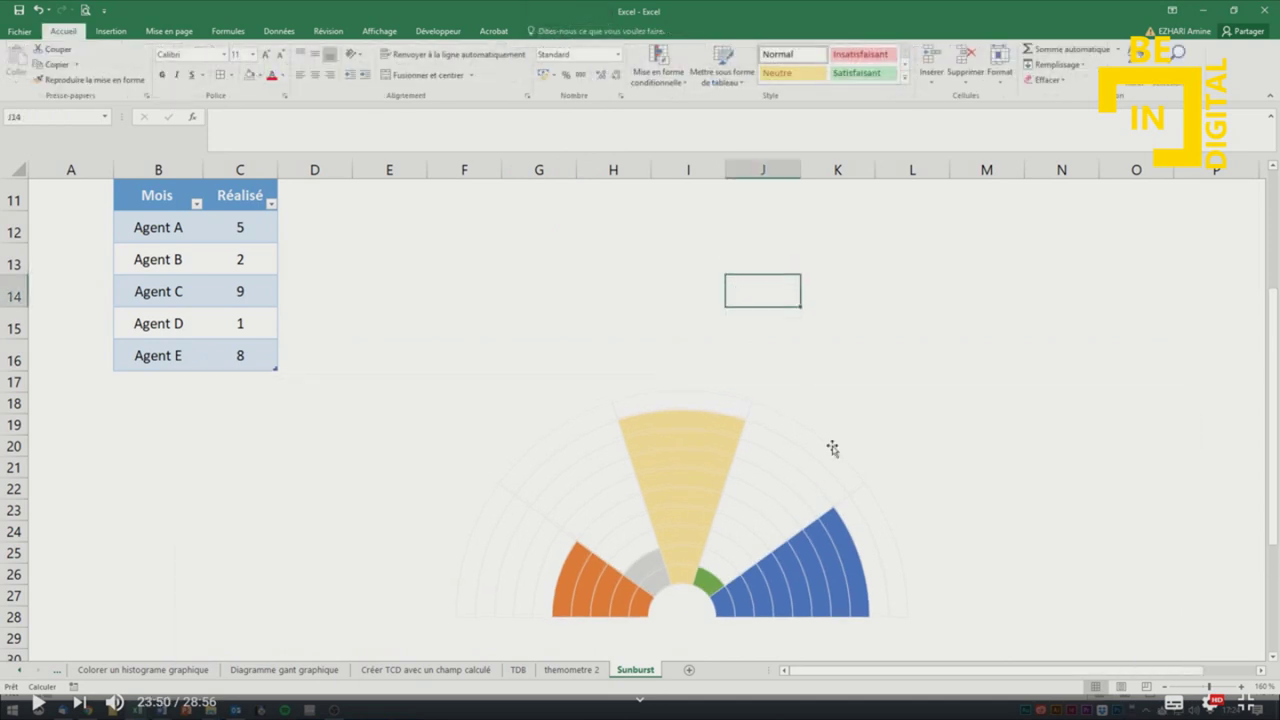
left_click(298, 228)
In D12, enter a formula joining the agent name and score with " /10", filling a new table column.
scroll(305, 291, "up", 1)
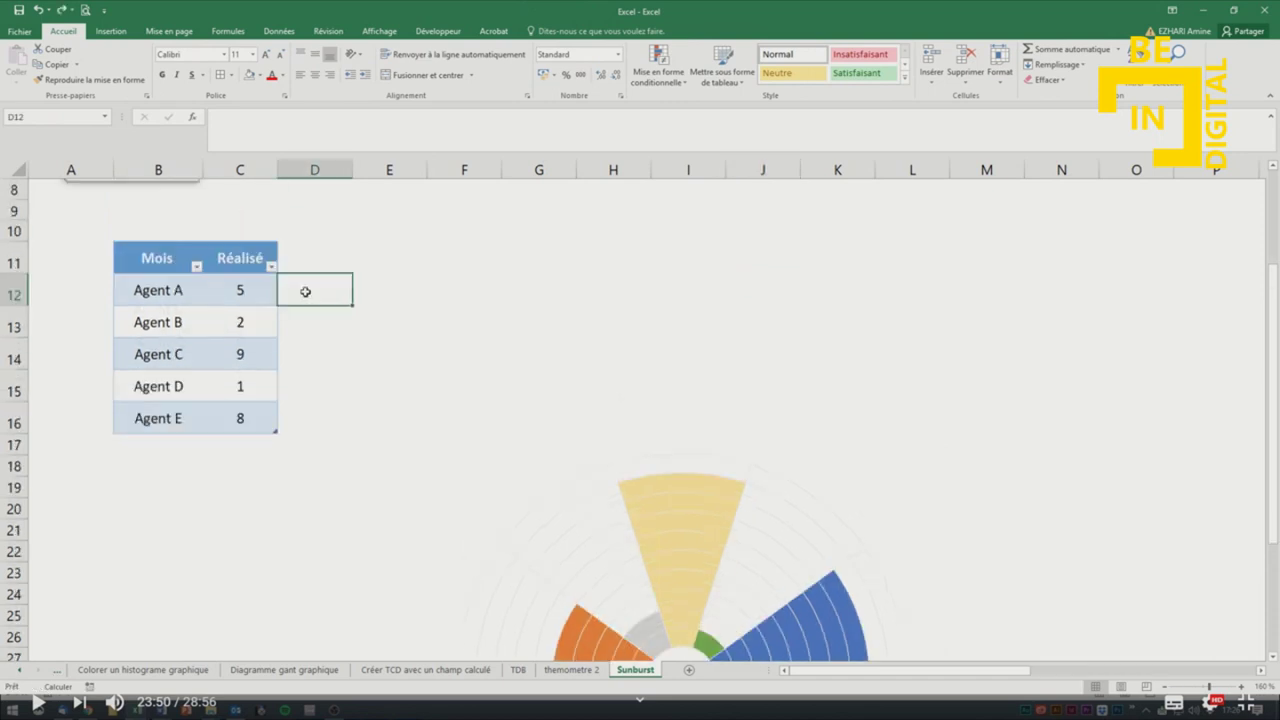
type("=")
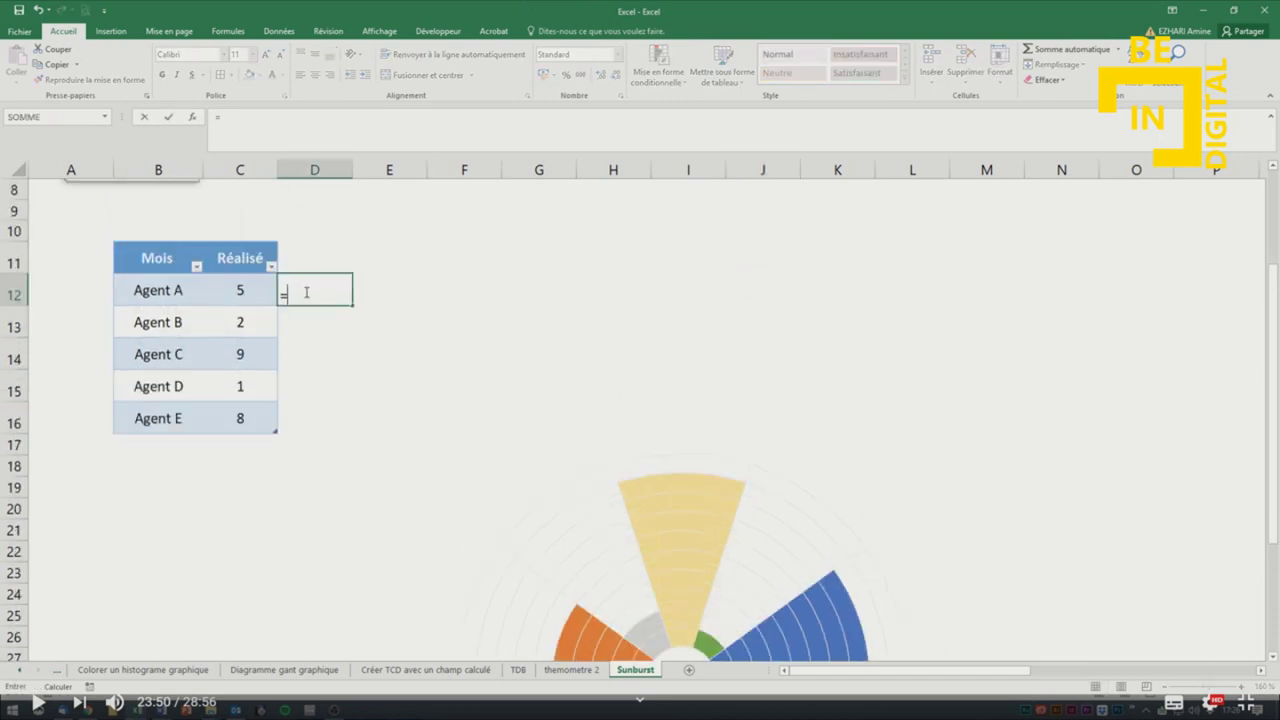
left_click(172, 290)
type("&")
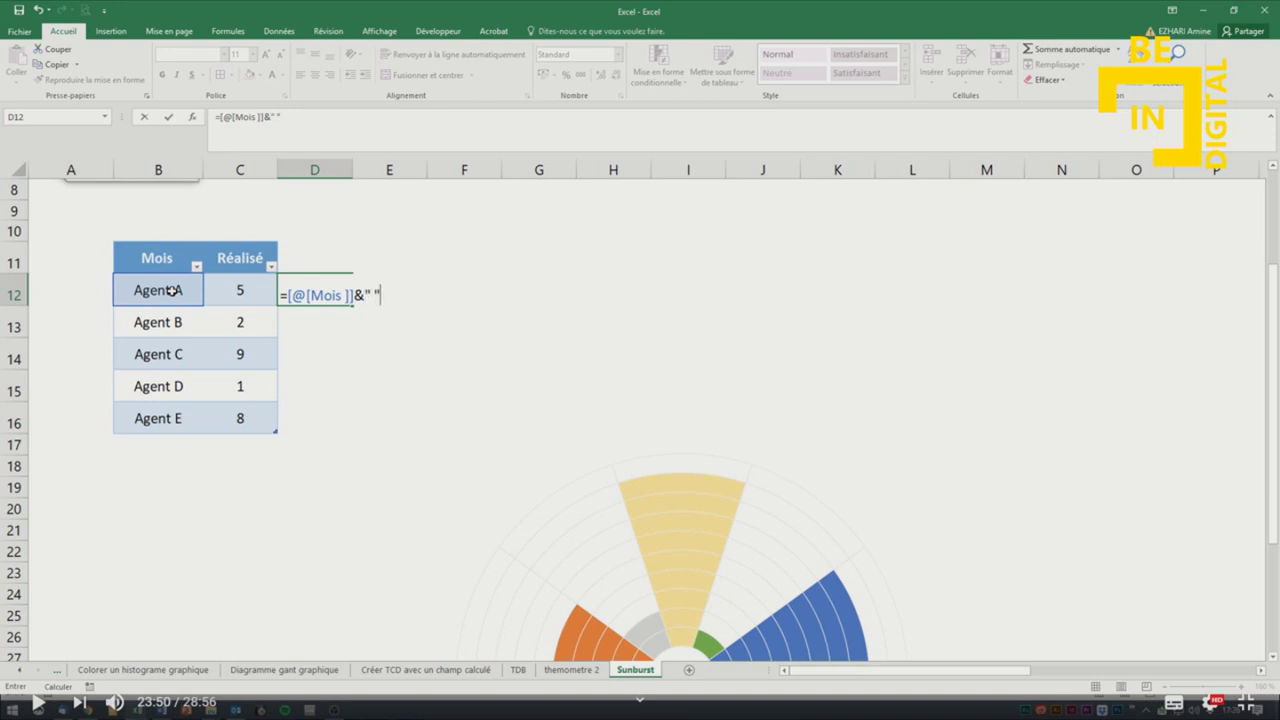
type("&")
left_click(242, 289)
type("&\"")
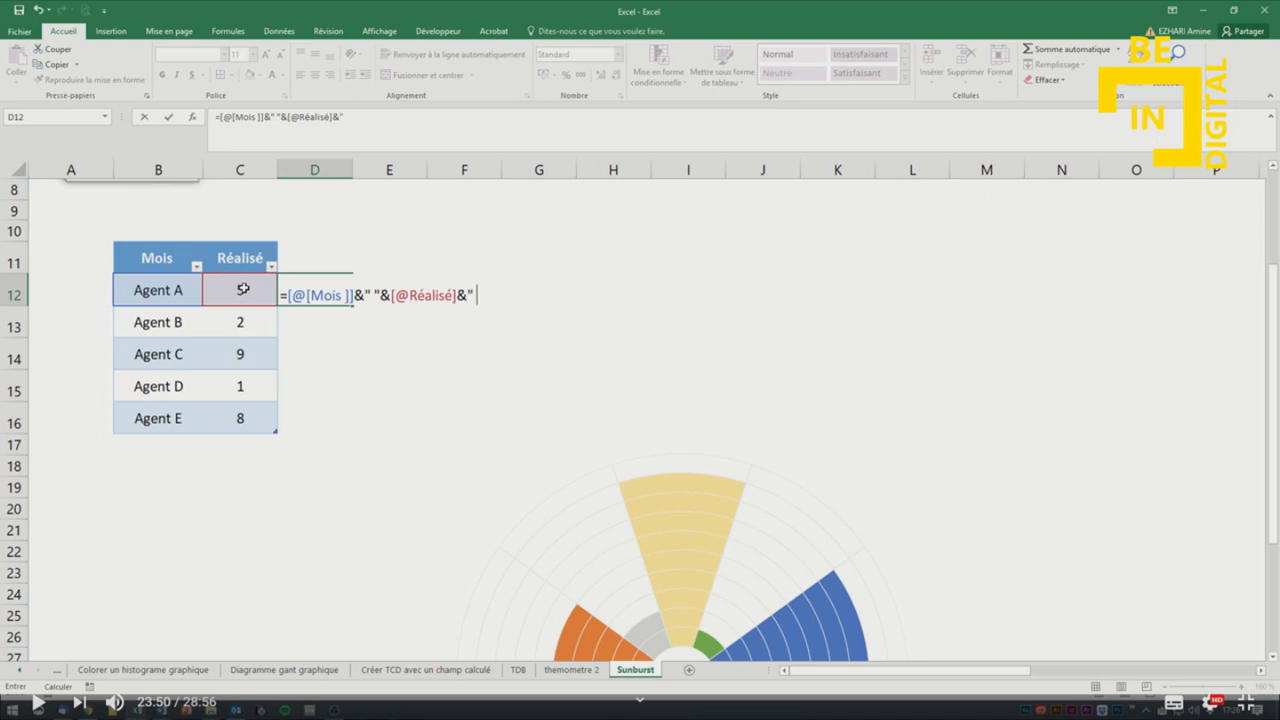
type(" /10")
key("ctrl+Return")
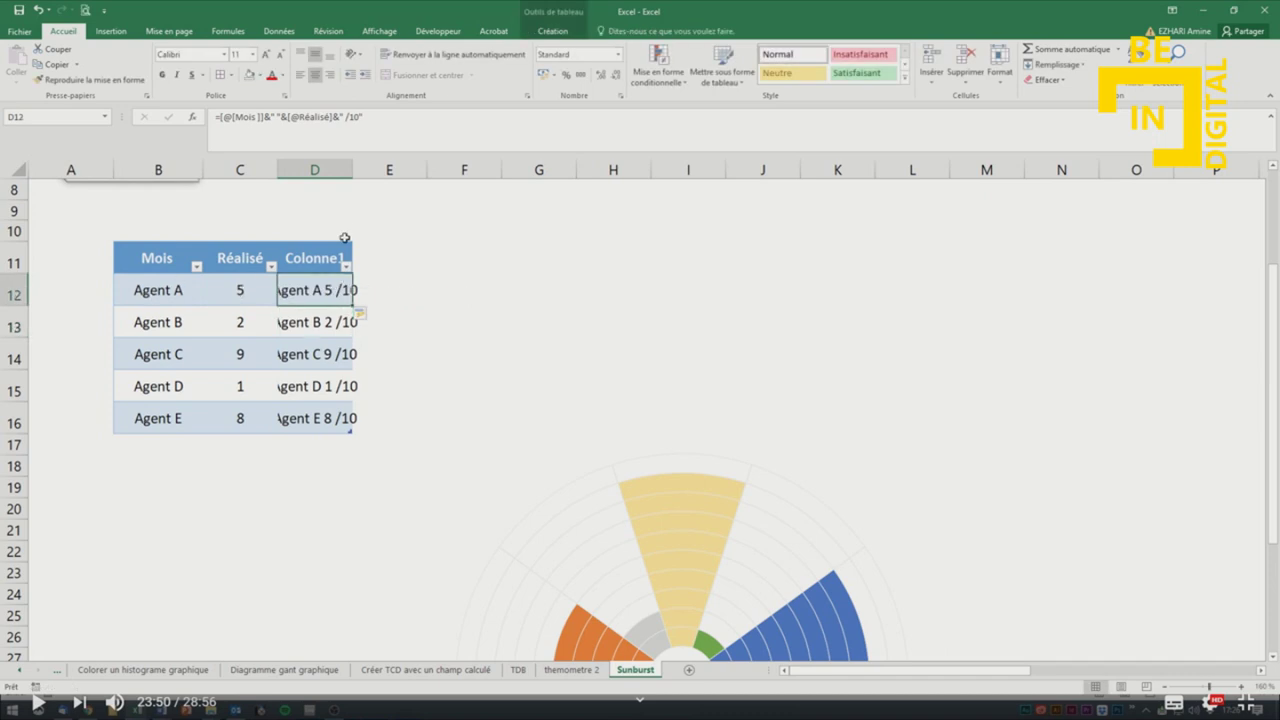
Add the " : " separator to the formula and widen column D to fit labels like 'Agent A : 5 /10'.
left_click_drag(351, 169, 391, 169)
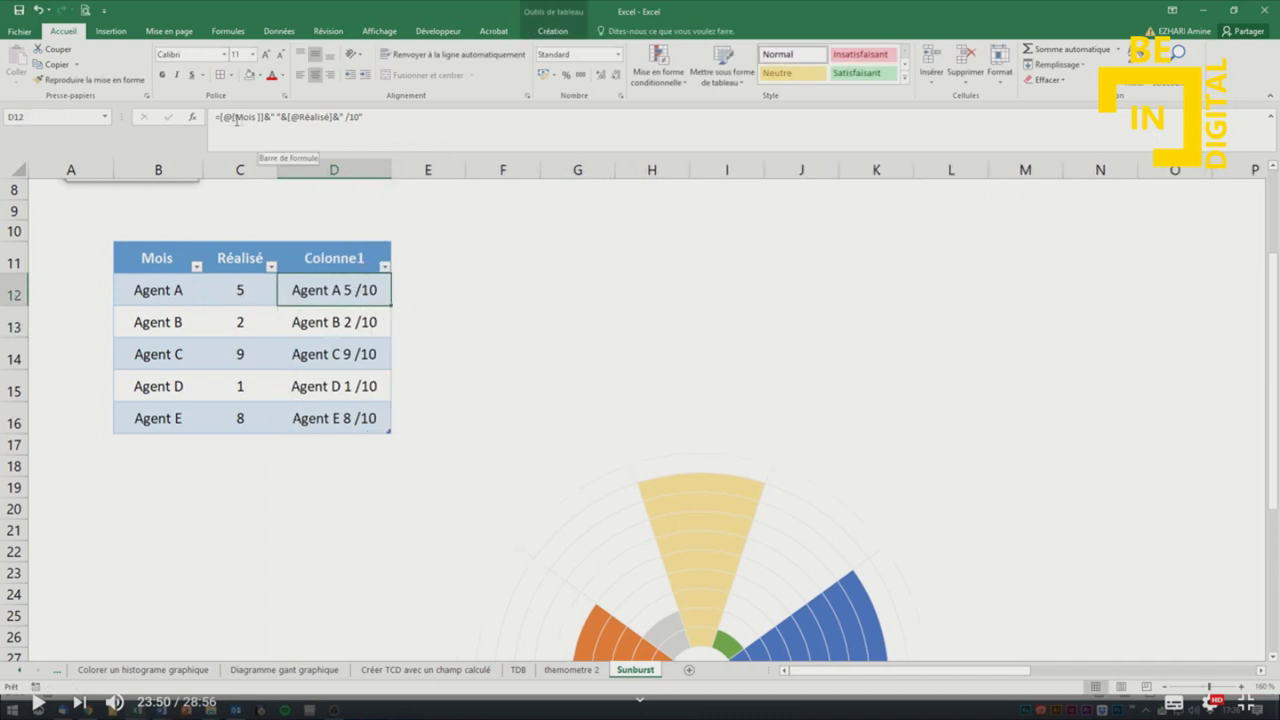
left_click(277, 117)
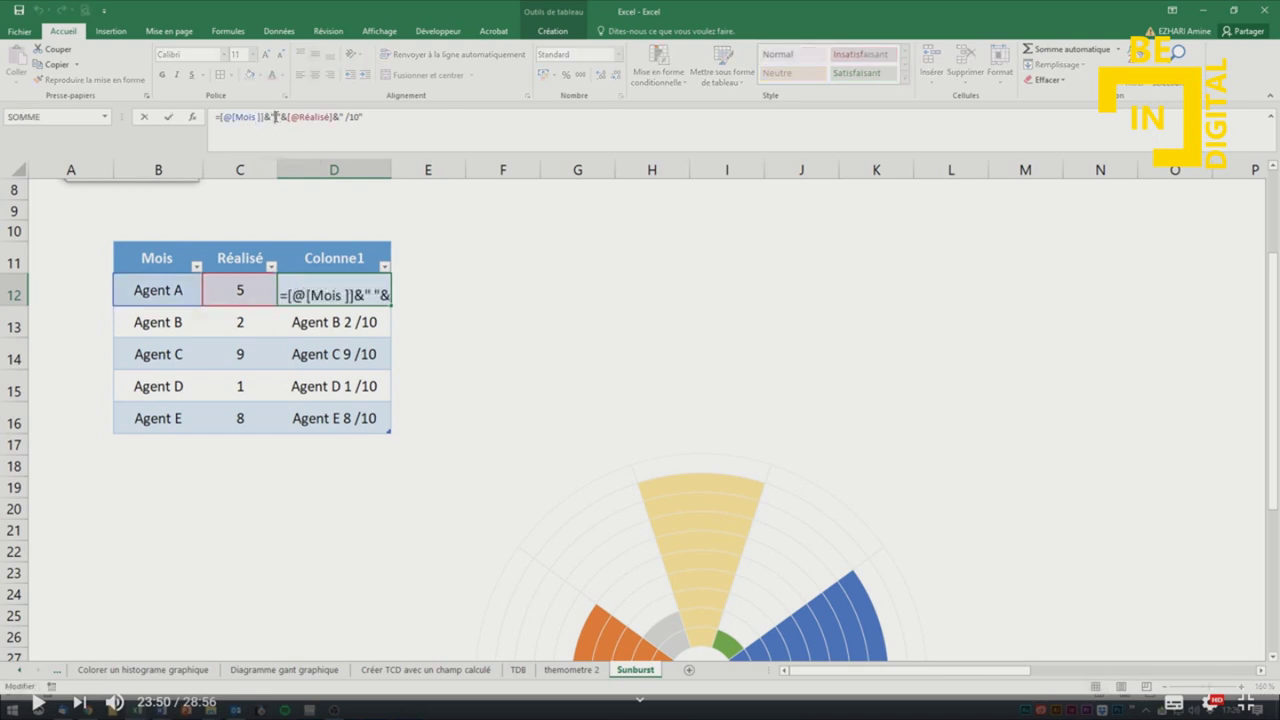
type(":")
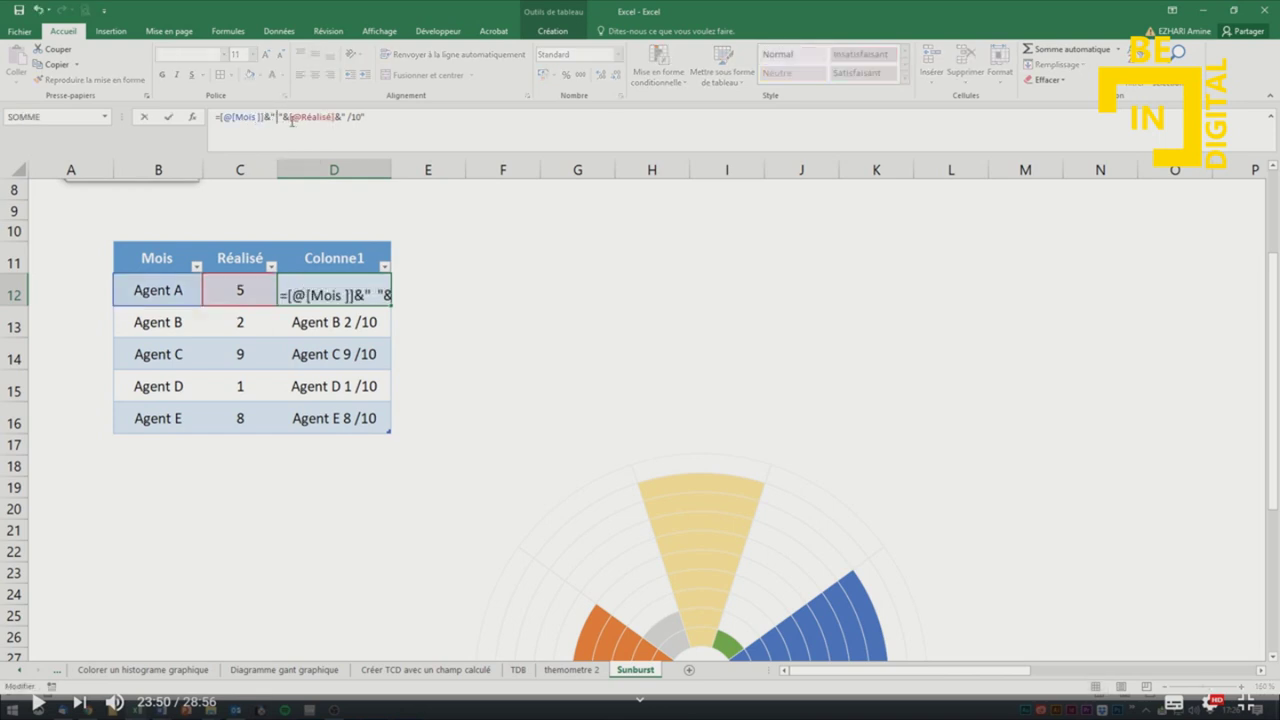
key("Return")
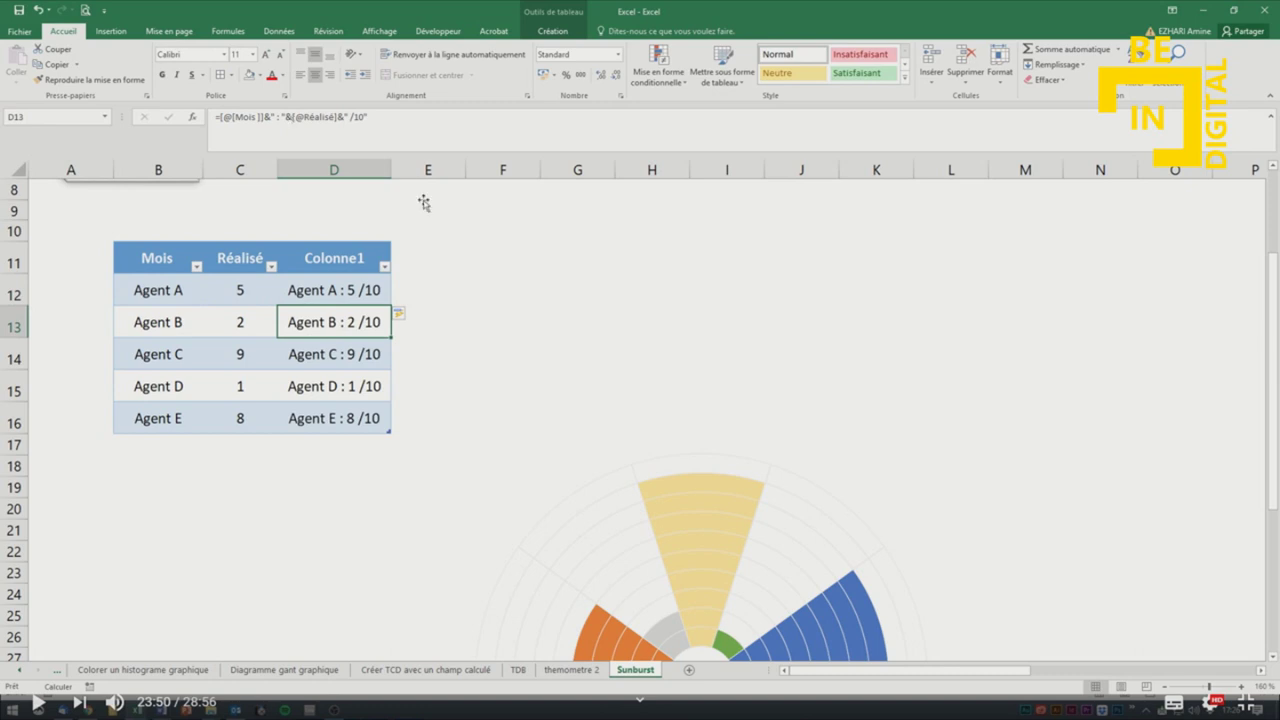
left_click(358, 282)
left_click_drag(393, 166, 403, 166)
left_click(500, 320)
left_click(337, 290)
scroll(330, 330, "down", 2)
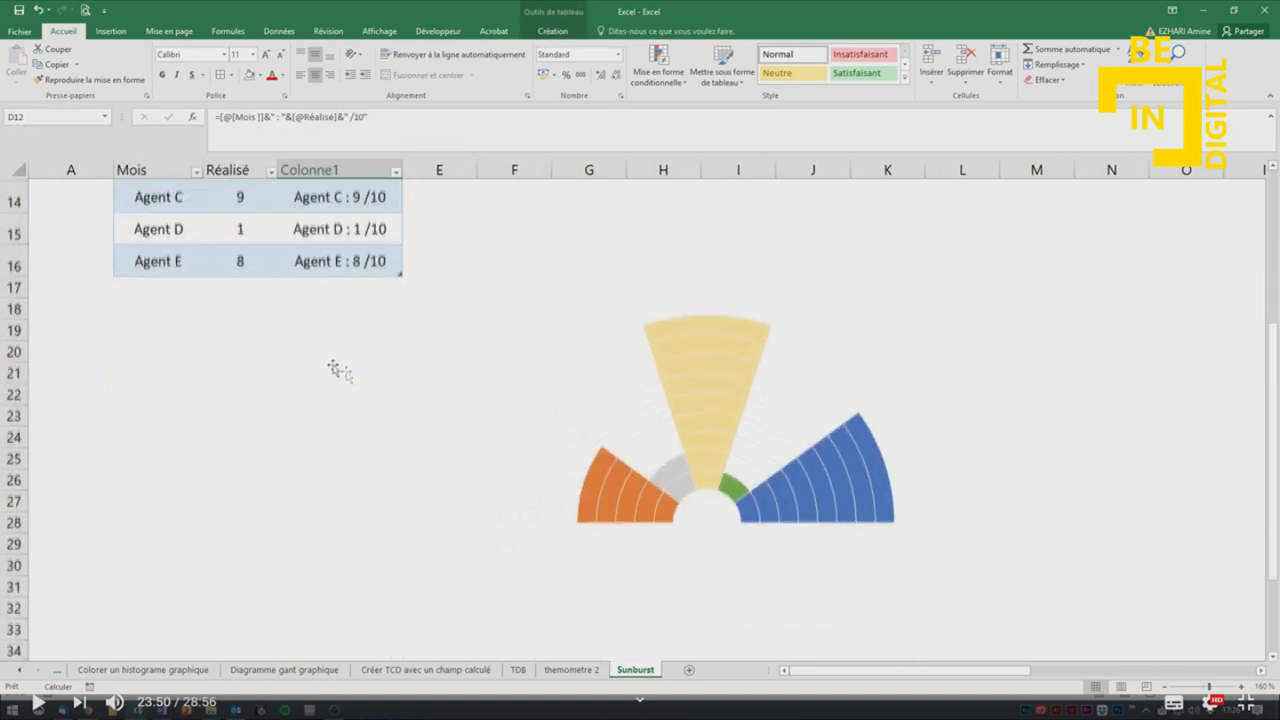
scroll(366, 270, "up", 1)
scroll(366, 270, "up", 2)
scroll(366, 270, "down", 1)
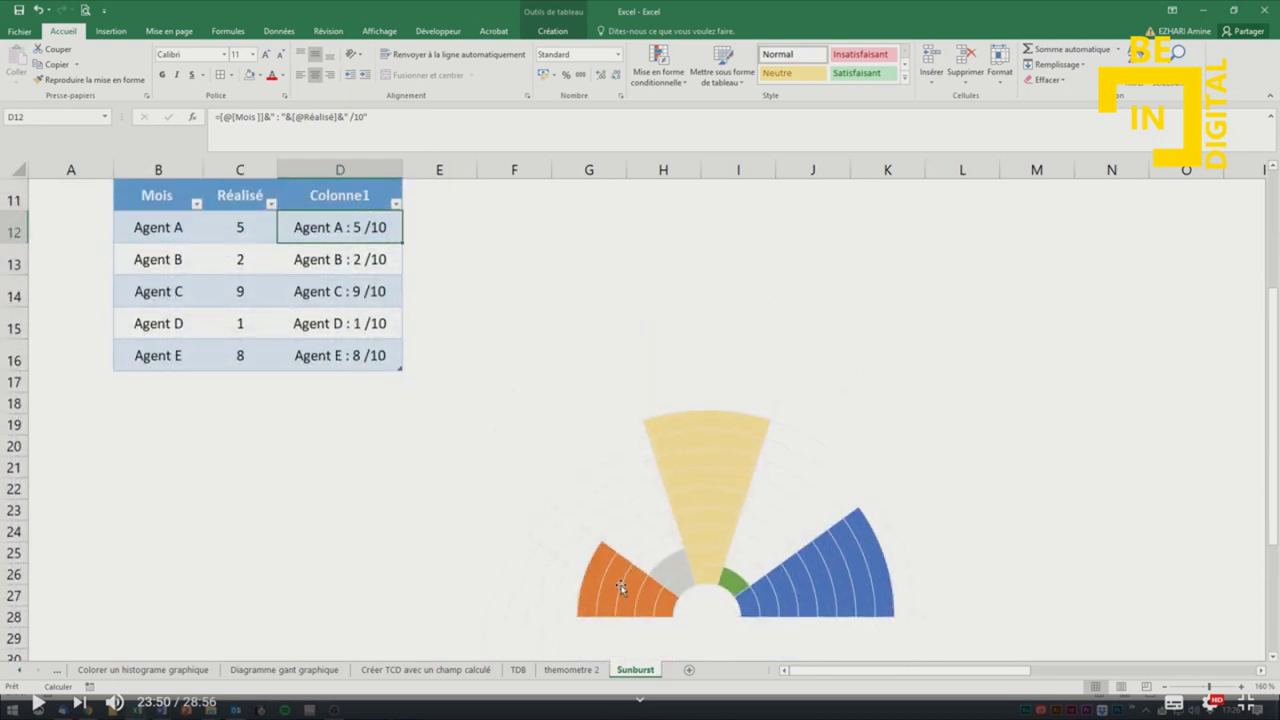
left_click(113, 31)
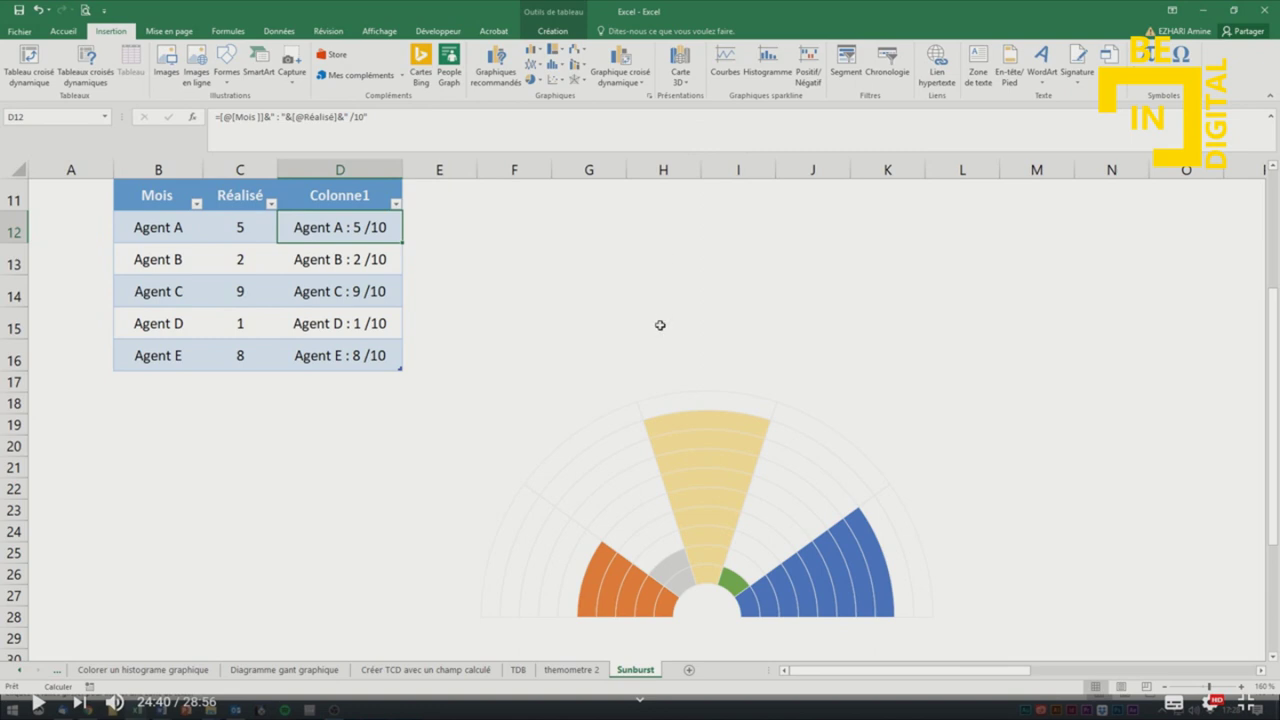
Draw a text box over the chart's left side and try linking it to D12, clearing the rejected formula.
left_click(545, 388)
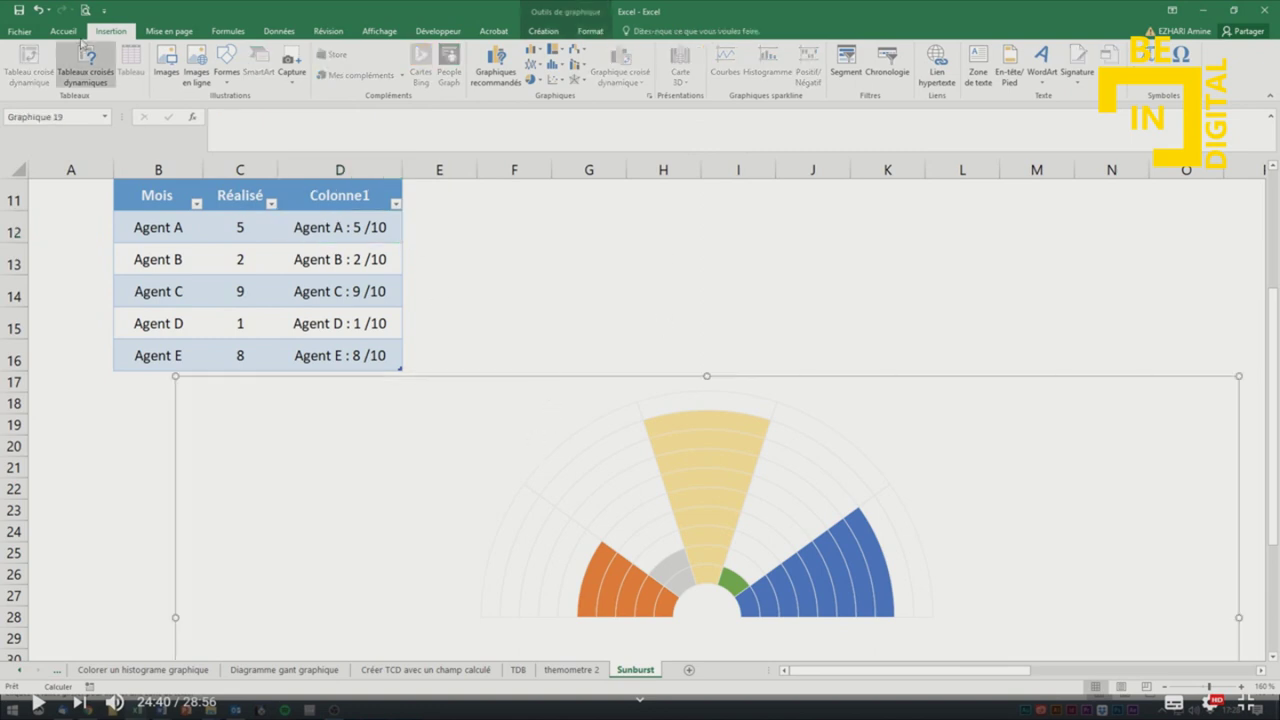
left_click(977, 82)
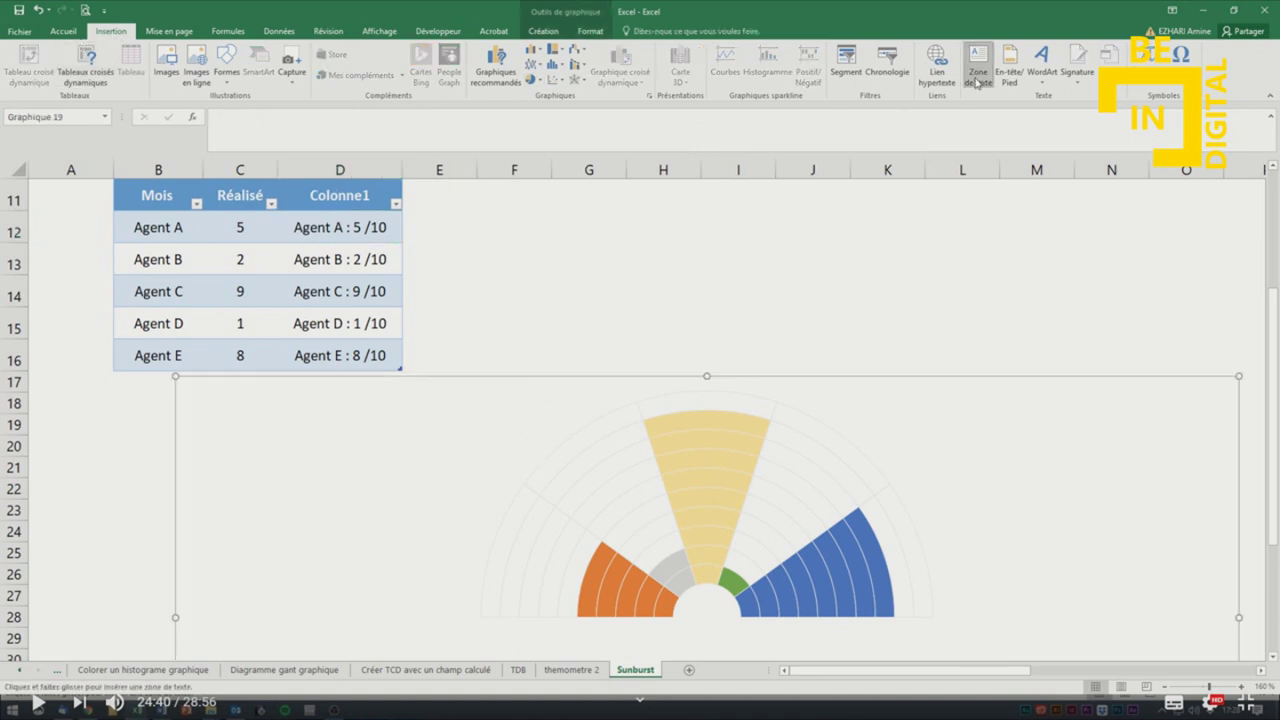
left_click_drag(296, 550, 491, 600)
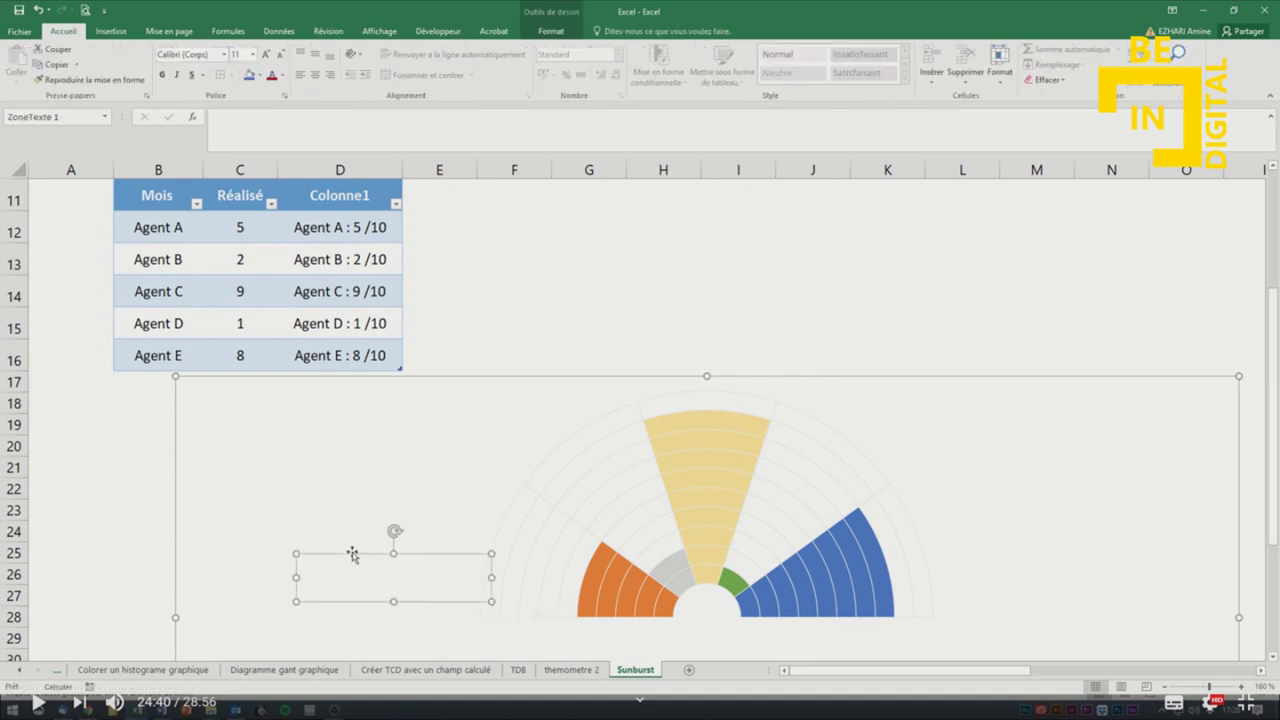
left_click(231, 126)
type("=")
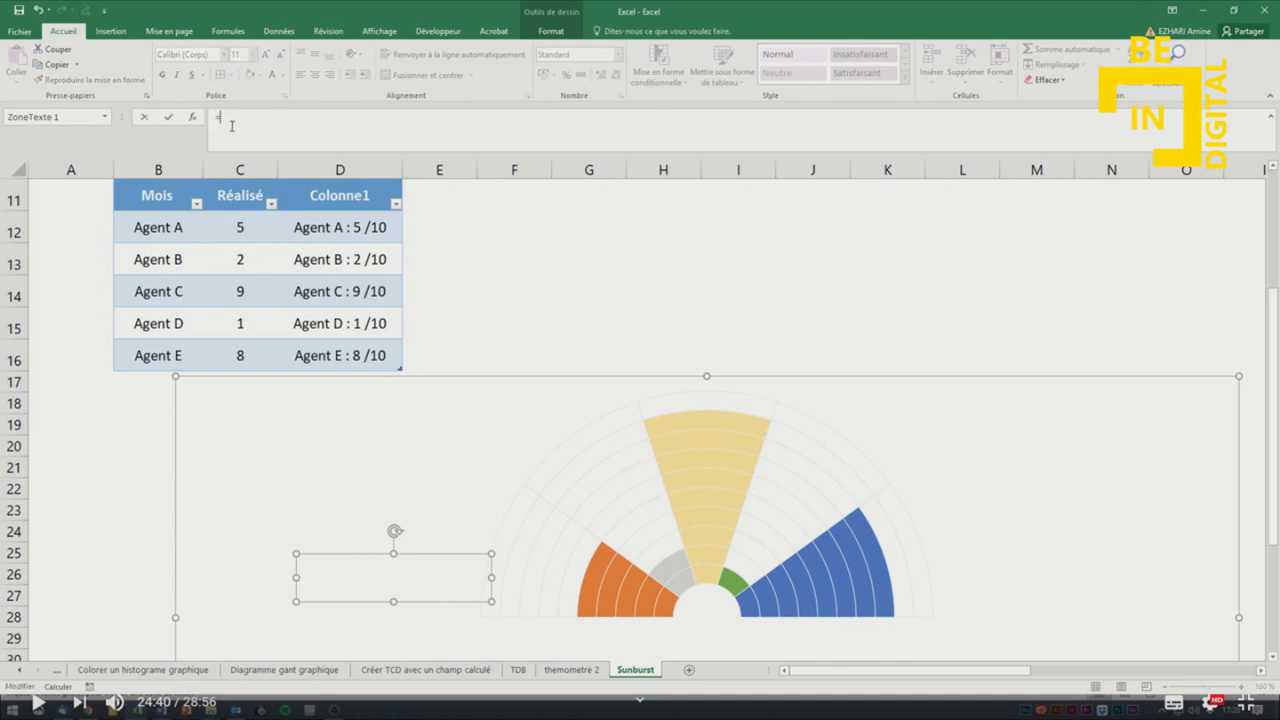
left_click(321, 225)
key("Return")
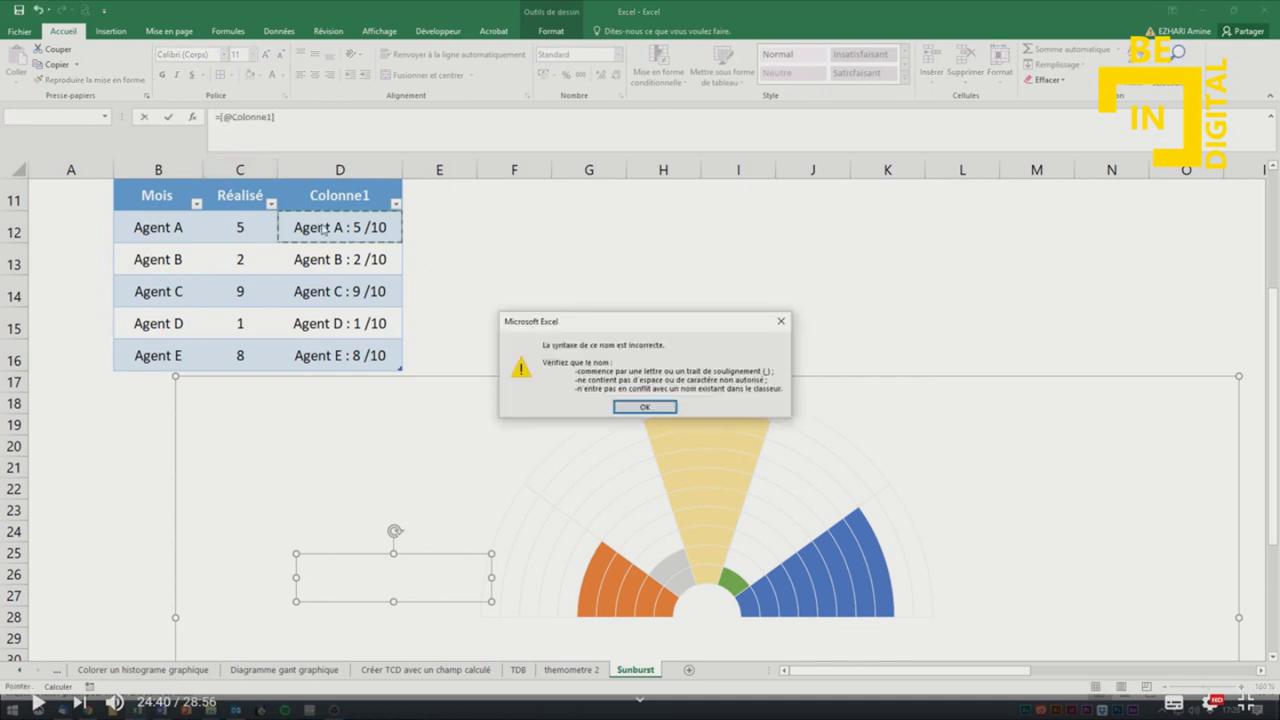
left_click(632, 410)
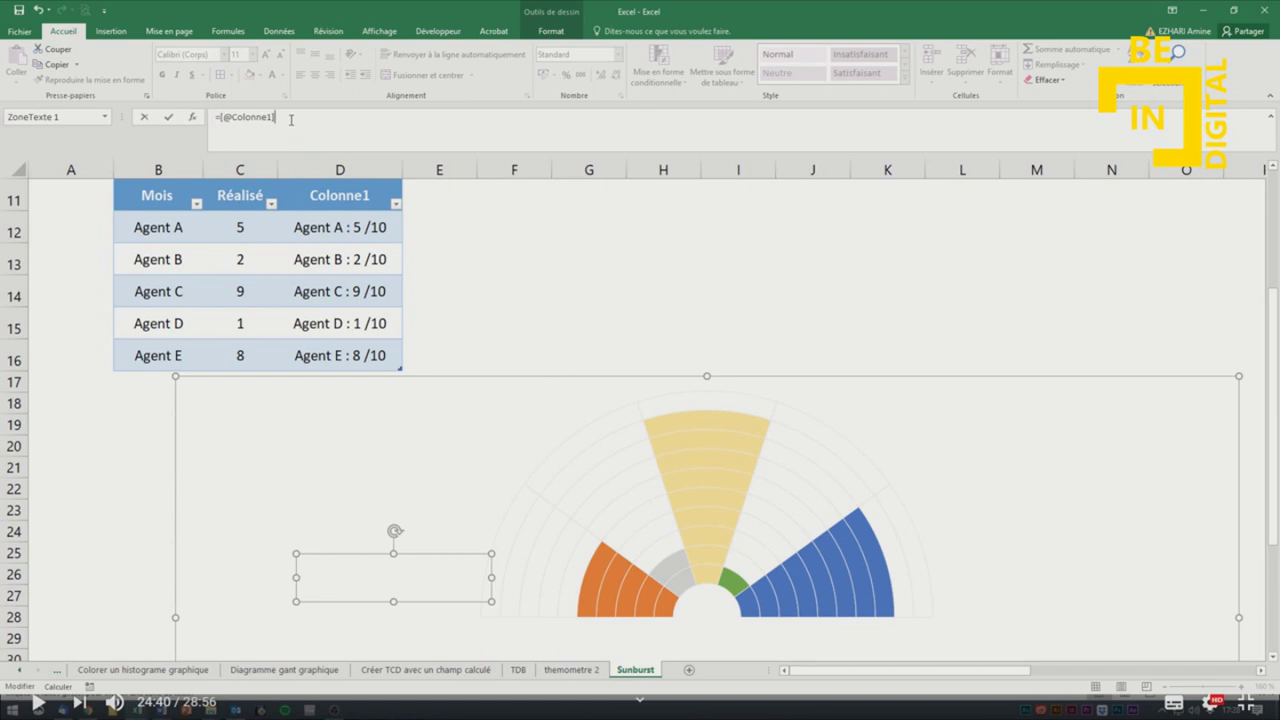
key("BackSpace")
key("BackSpace")
key("BackSpace")
key("Return")
Retry the link with =d12, cancel after the reference error, and move the empty box left.
left_click(228, 126)
type("=")
type("d12")
key("Return")
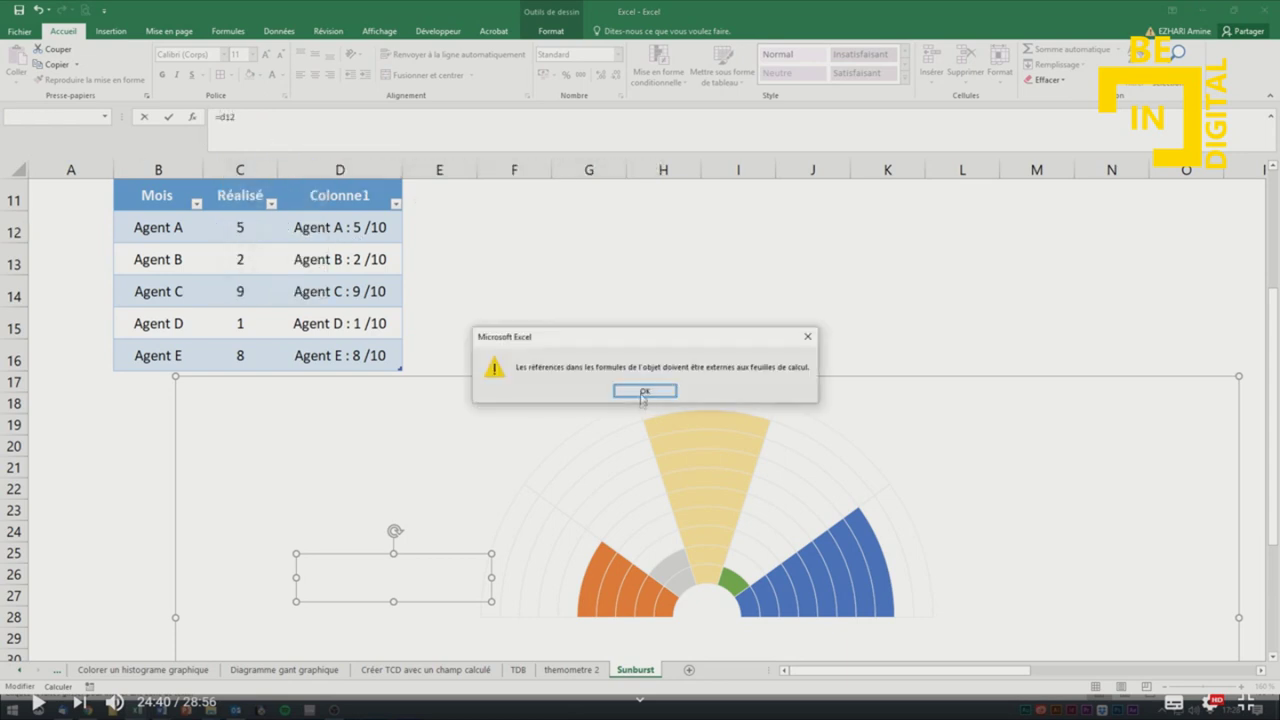
left_click(644, 391)
left_click(556, 254)
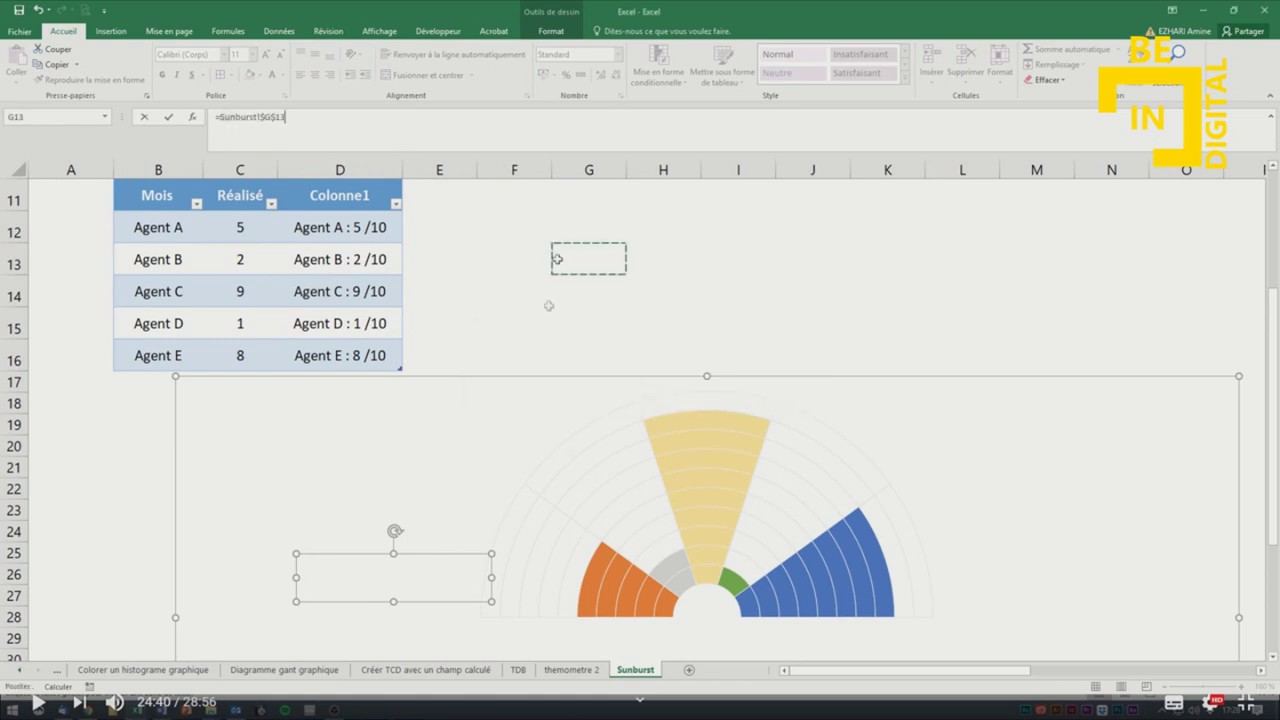
left_click(141, 527)
key("Escape")
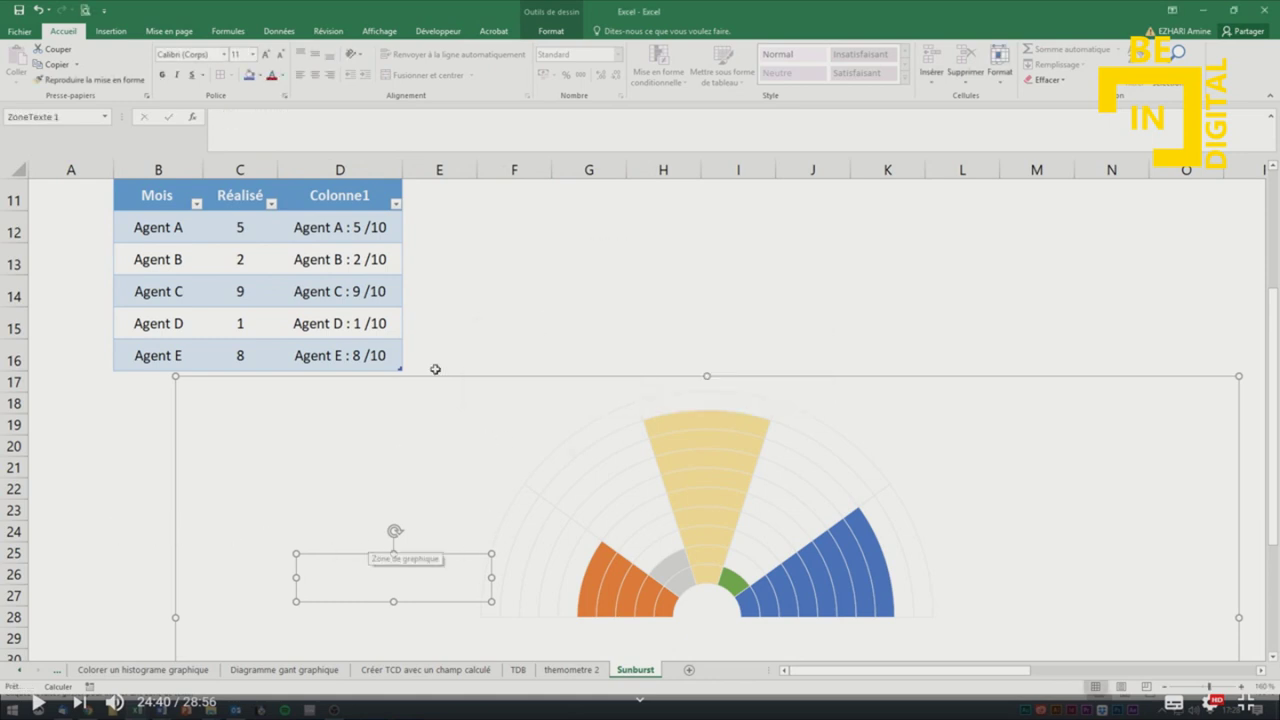
left_click_drag(434, 556, 312, 555)
left_click(454, 345)
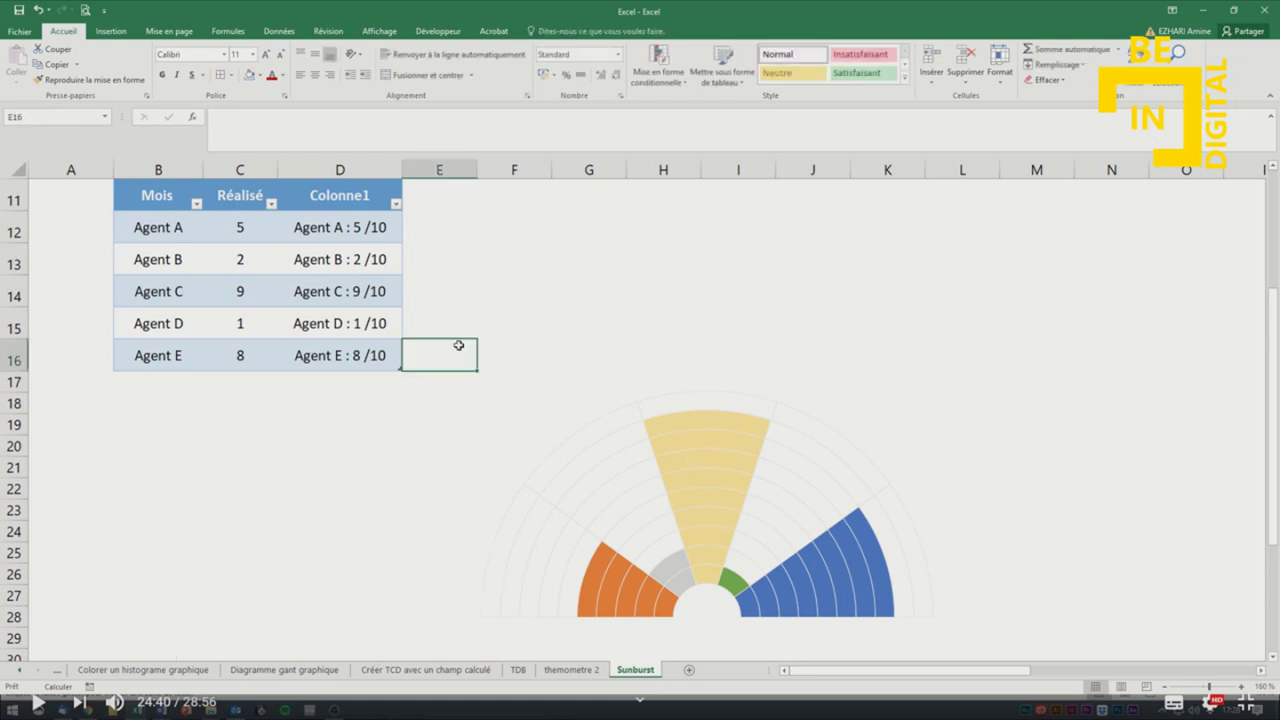
left_click(270, 582)
left_click(726, 280)
Draw a new text box right of the table, linked to =$D$12 to show 'Agent A : 5 /10'.
left_click(110, 31)
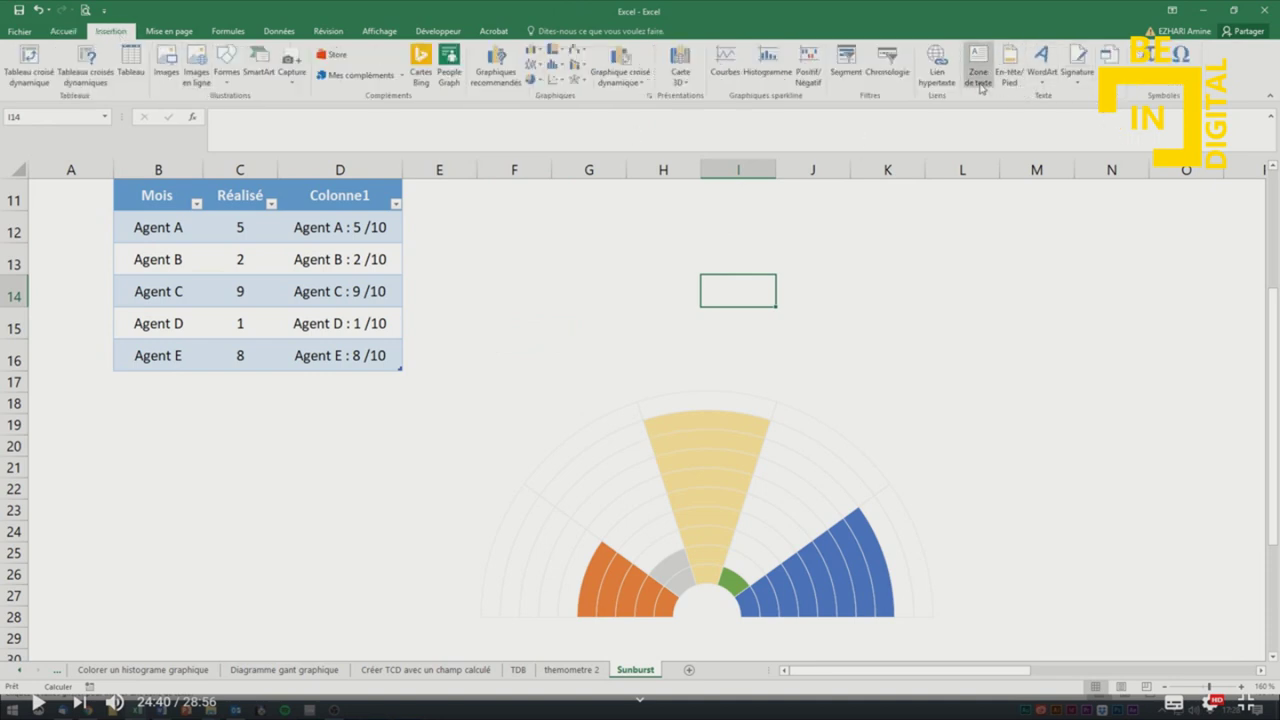
left_click(980, 88)
left_click_drag(476, 274, 623, 321)
left_click(216, 123)
left_click(306, 228)
key("Return")
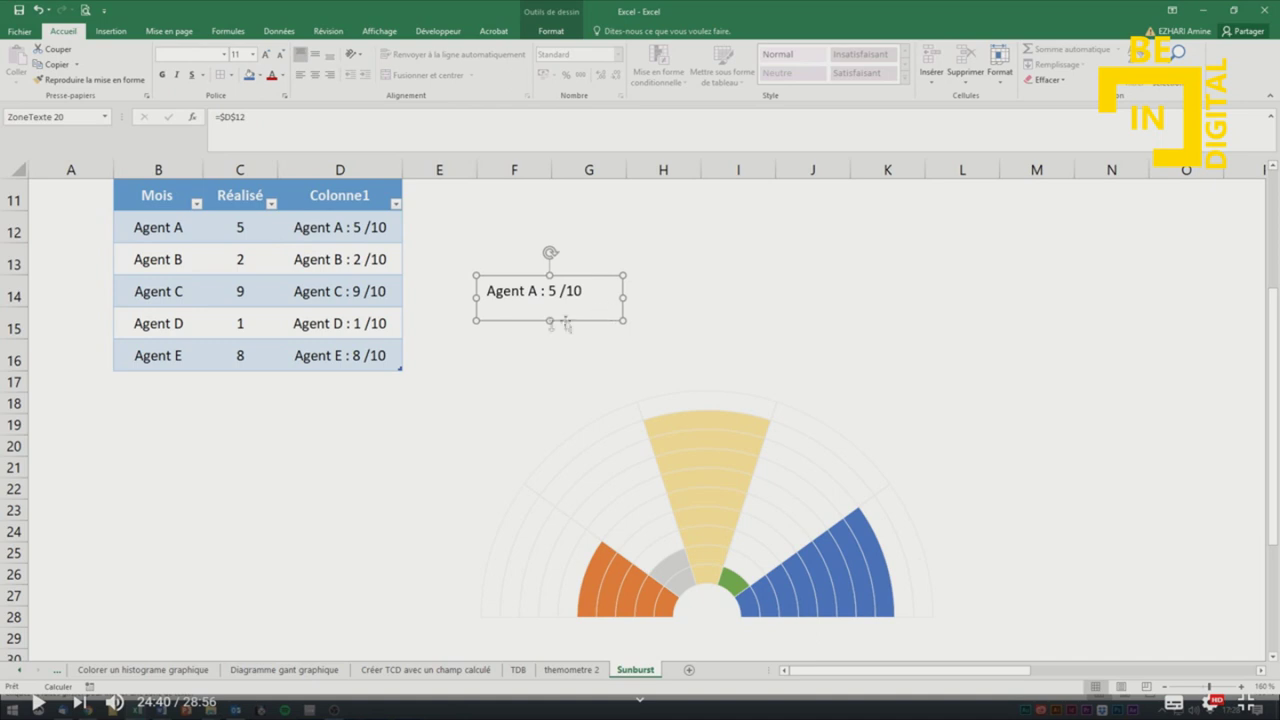
Set the label box to move without resizing and fit its text, then place it beside Agent A's orange sector.
right_click(560, 320)
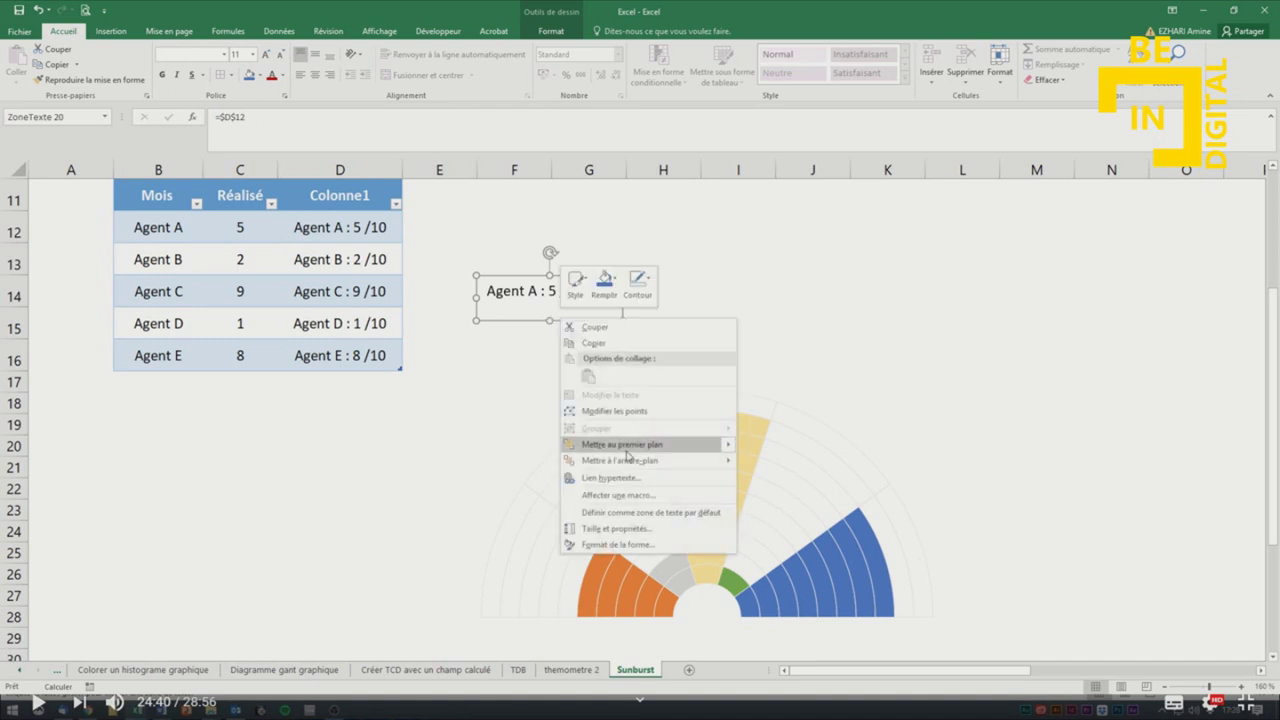
left_click(650, 546)
left_click(1164, 216)
left_click(1110, 296)
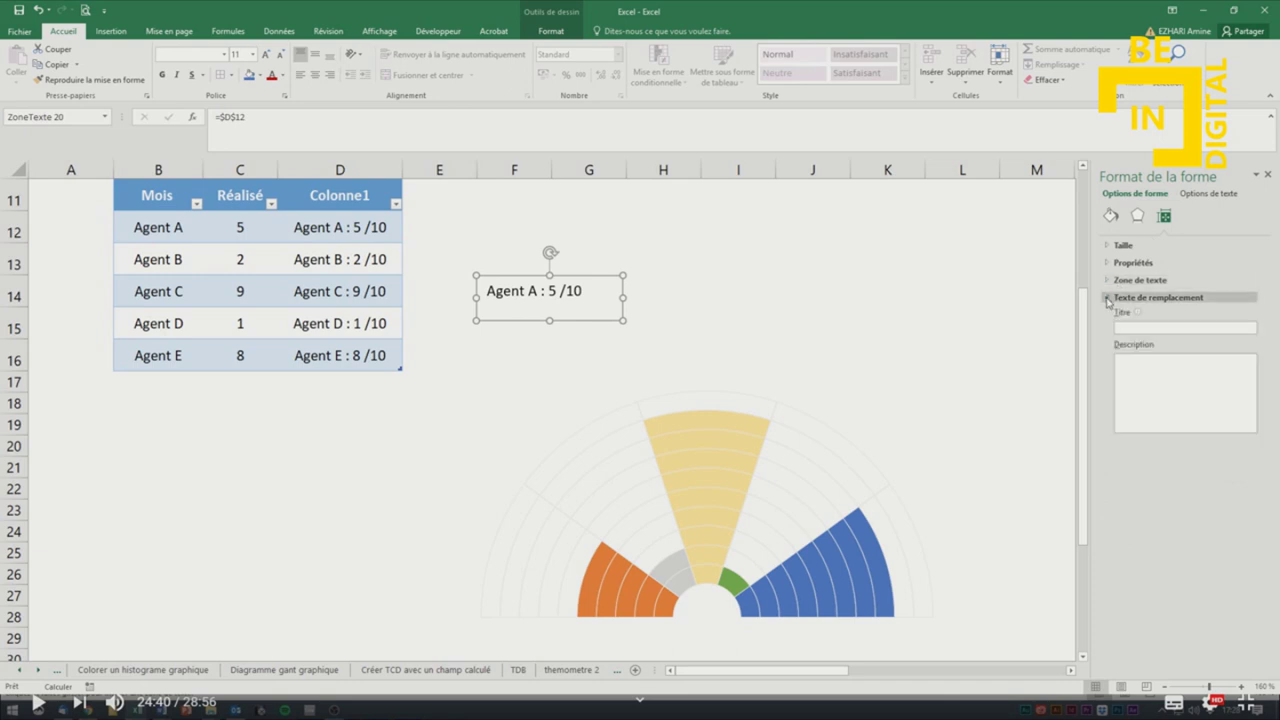
left_click(1108, 295)
left_click(1107, 281)
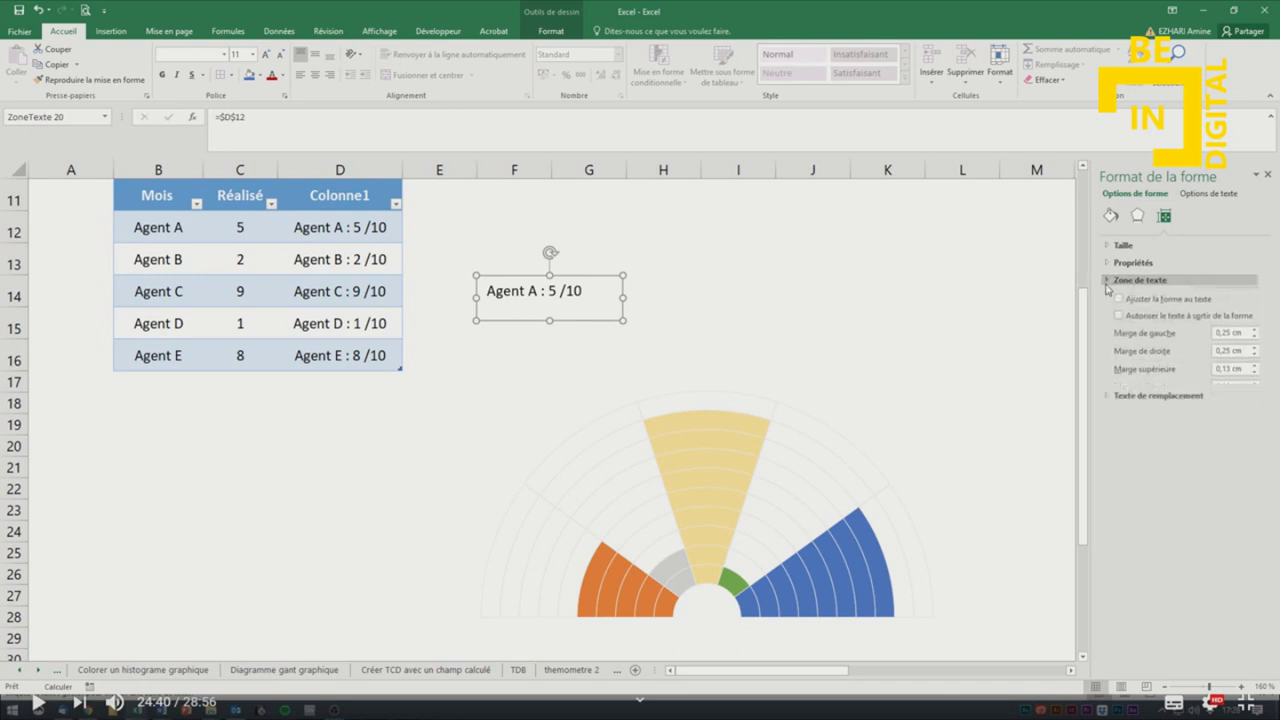
left_click(1107, 281)
left_click(1107, 246)
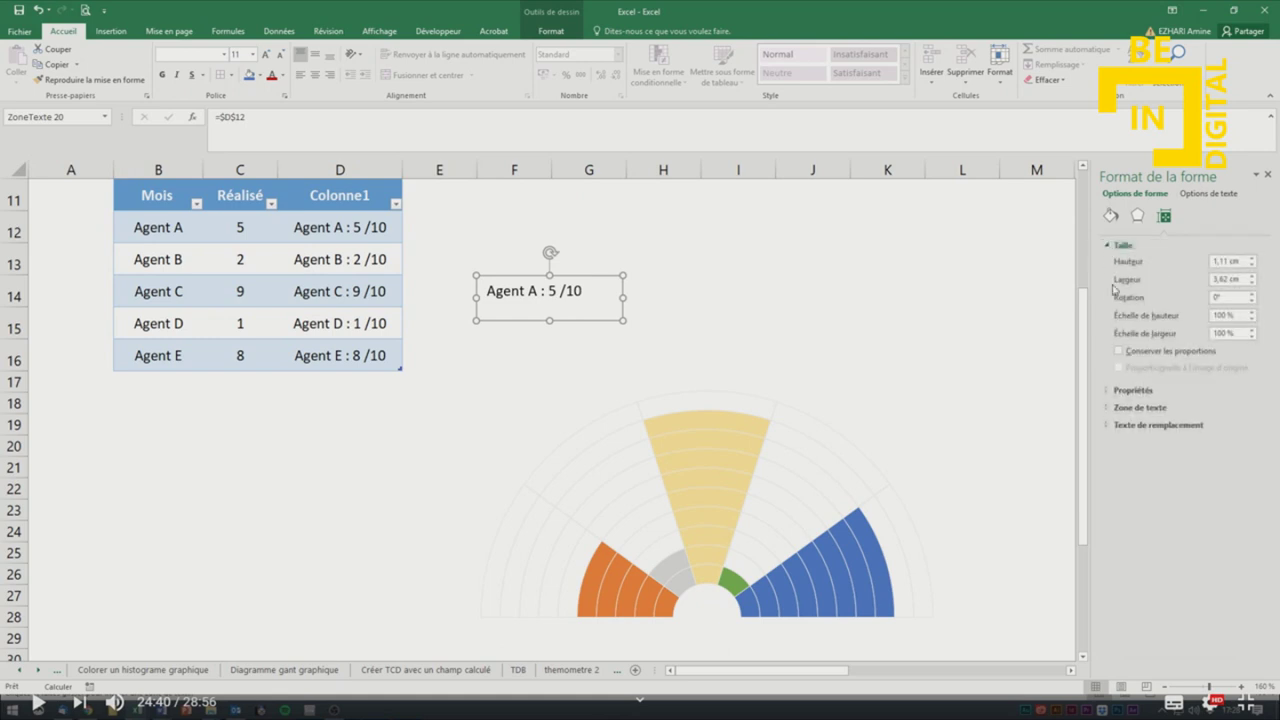
left_click(1111, 392)
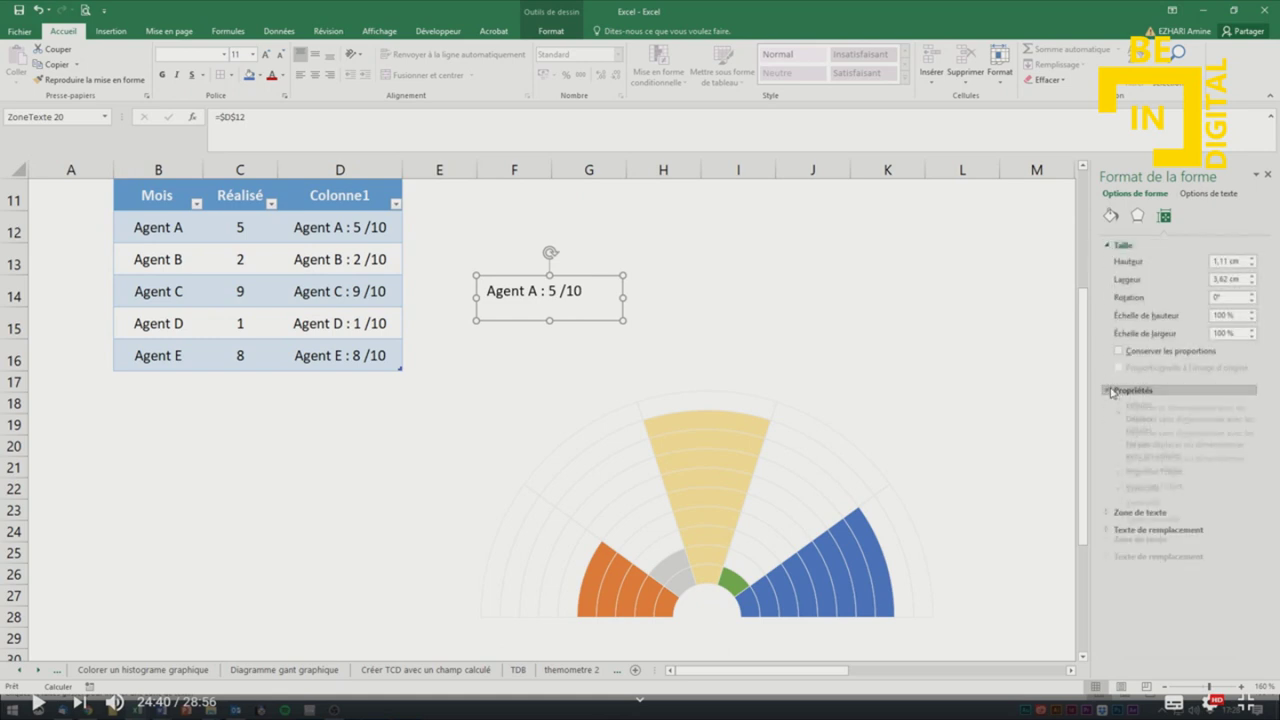
left_click(1107, 545)
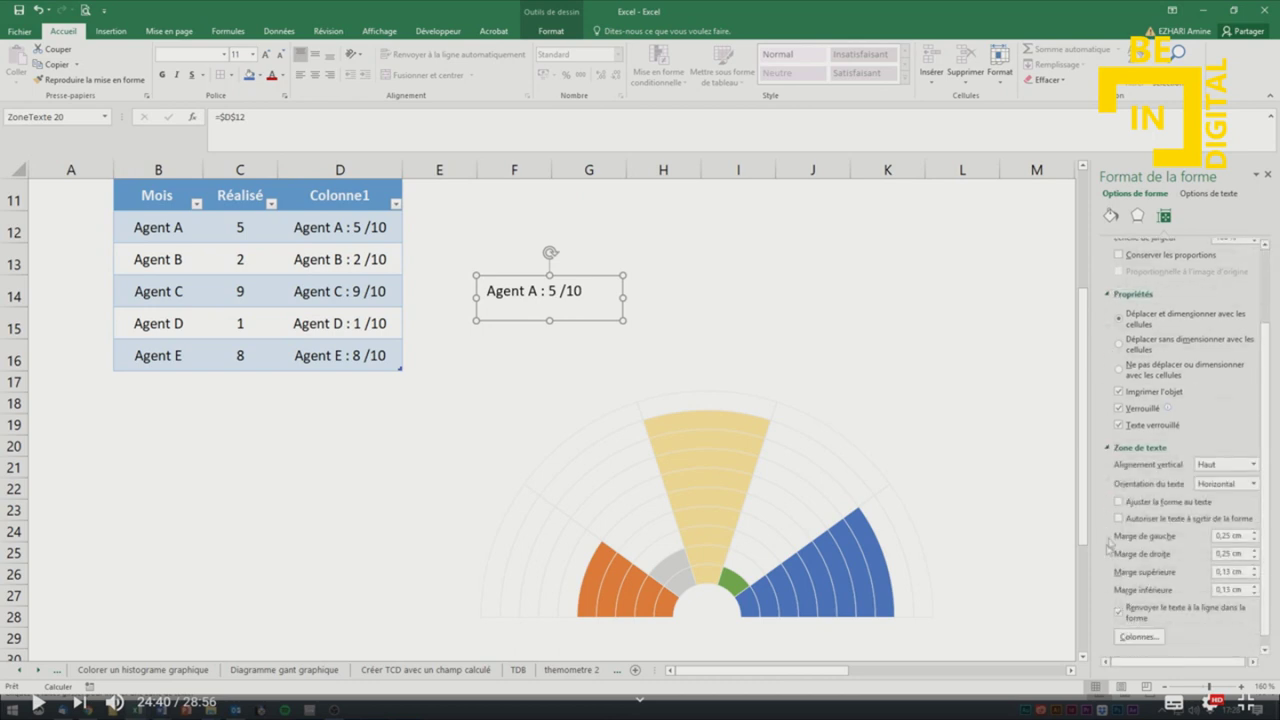
left_click(1120, 503)
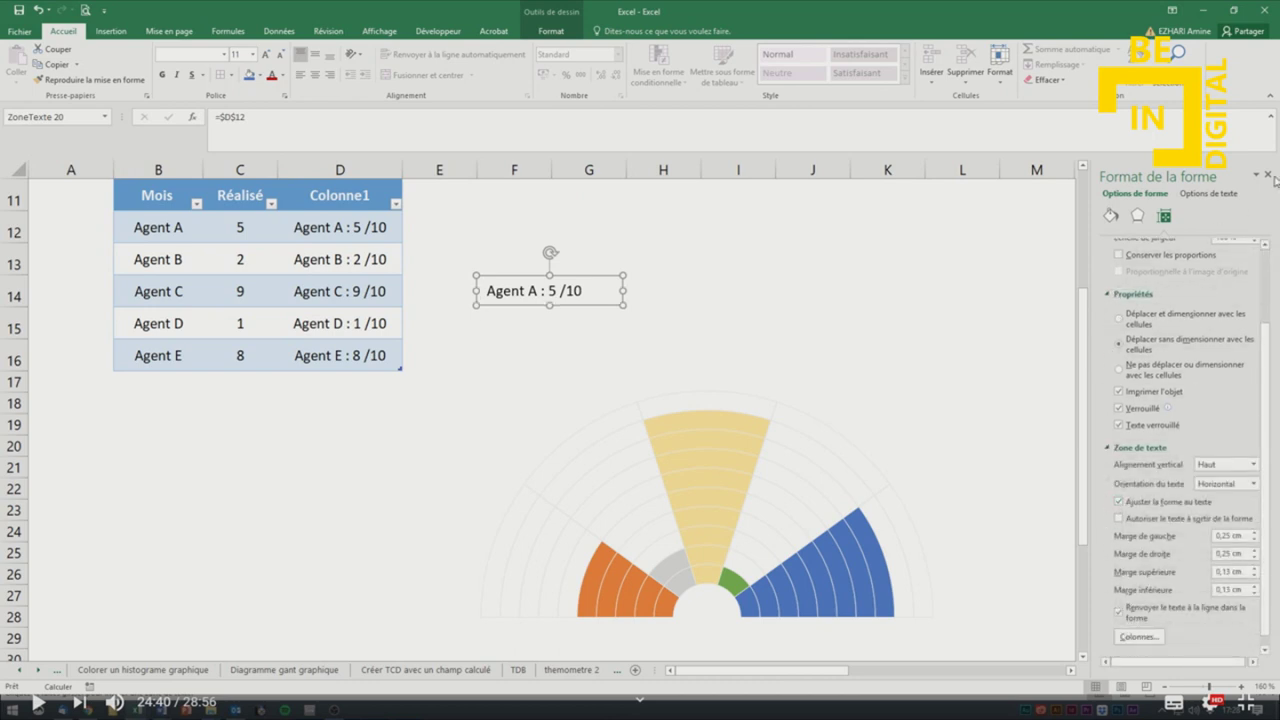
left_click(1268, 175)
left_click_drag(570, 337, 466, 521)
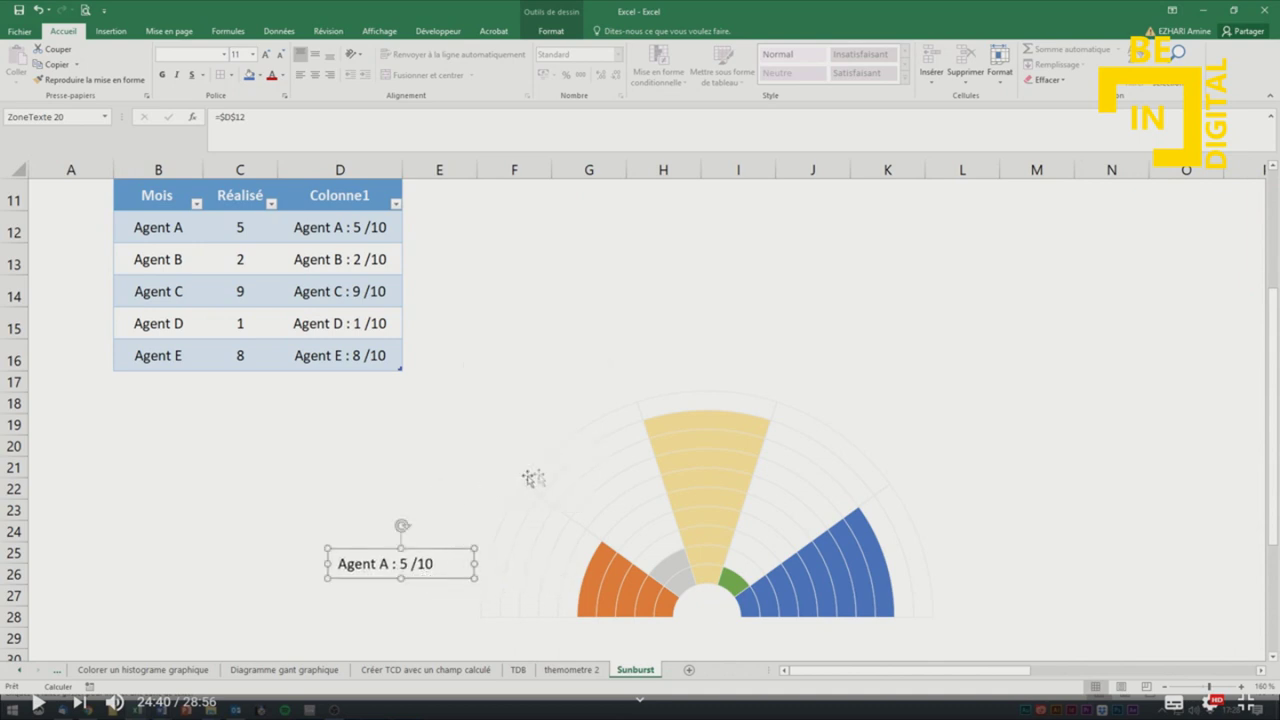
Give the chart's outermost ring a white outline.
scroll(603, 420, "down", 1)
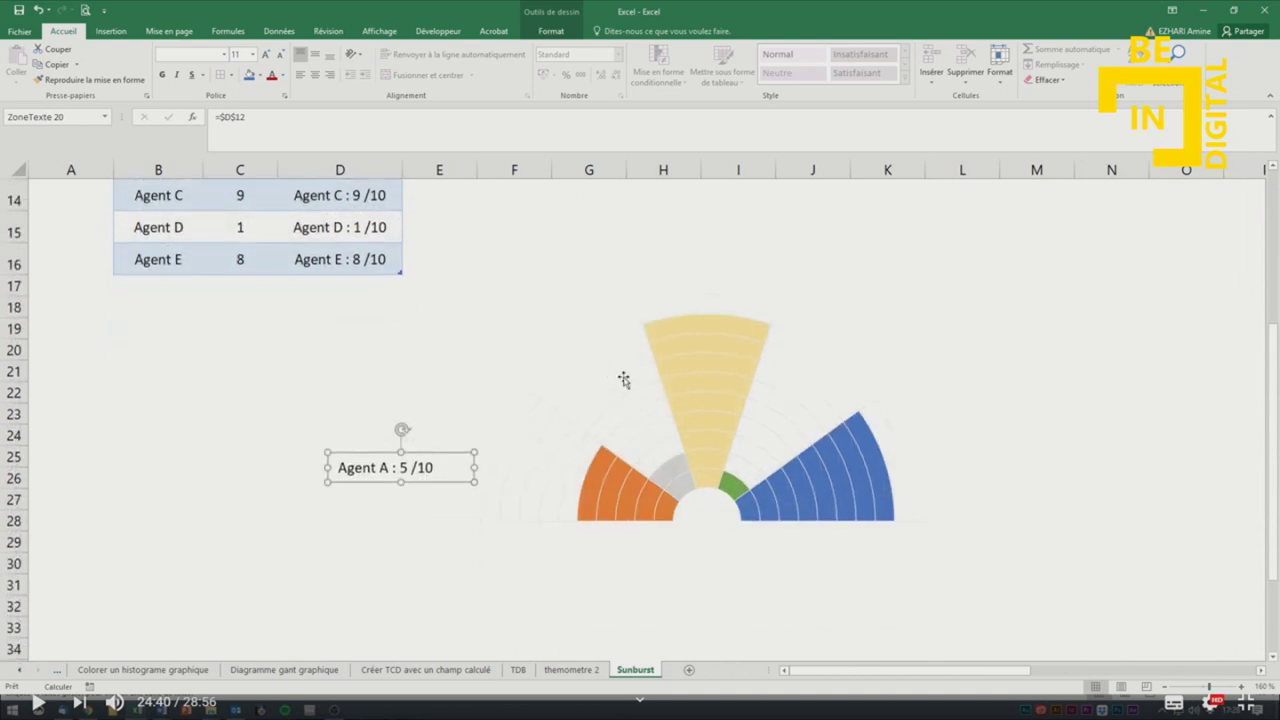
left_click(603, 331)
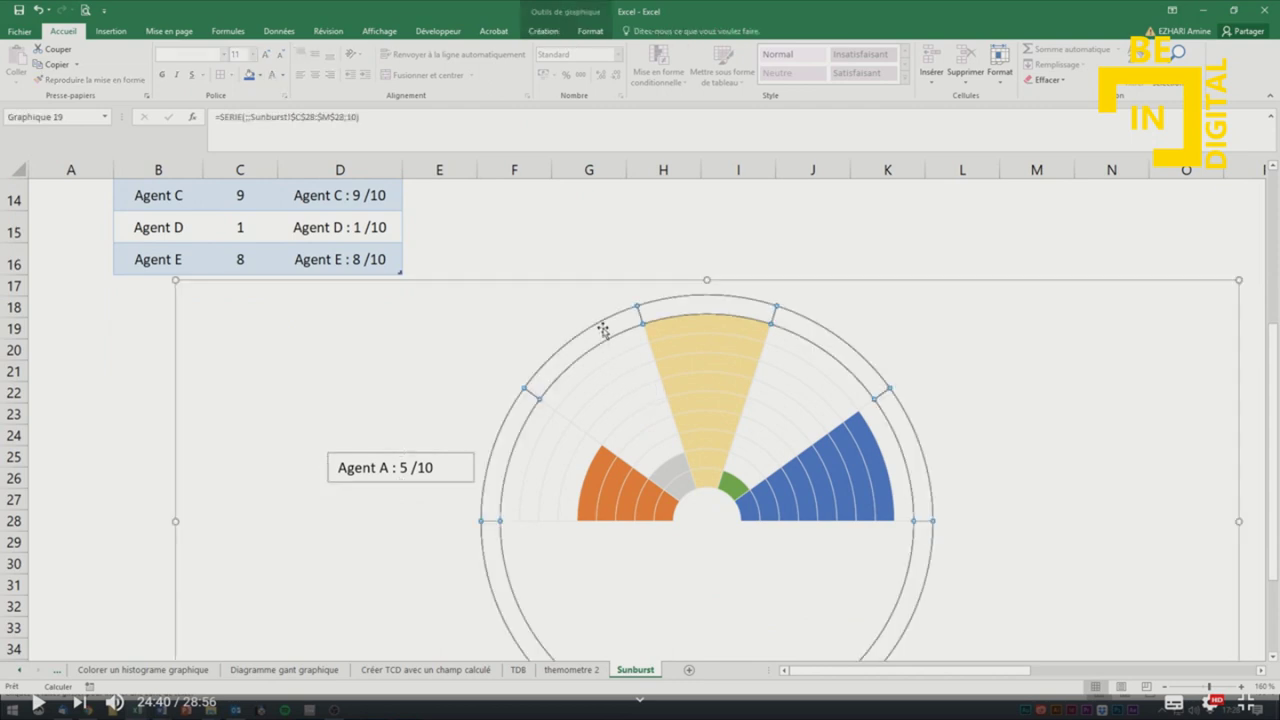
left_click(589, 32)
left_click(537, 64)
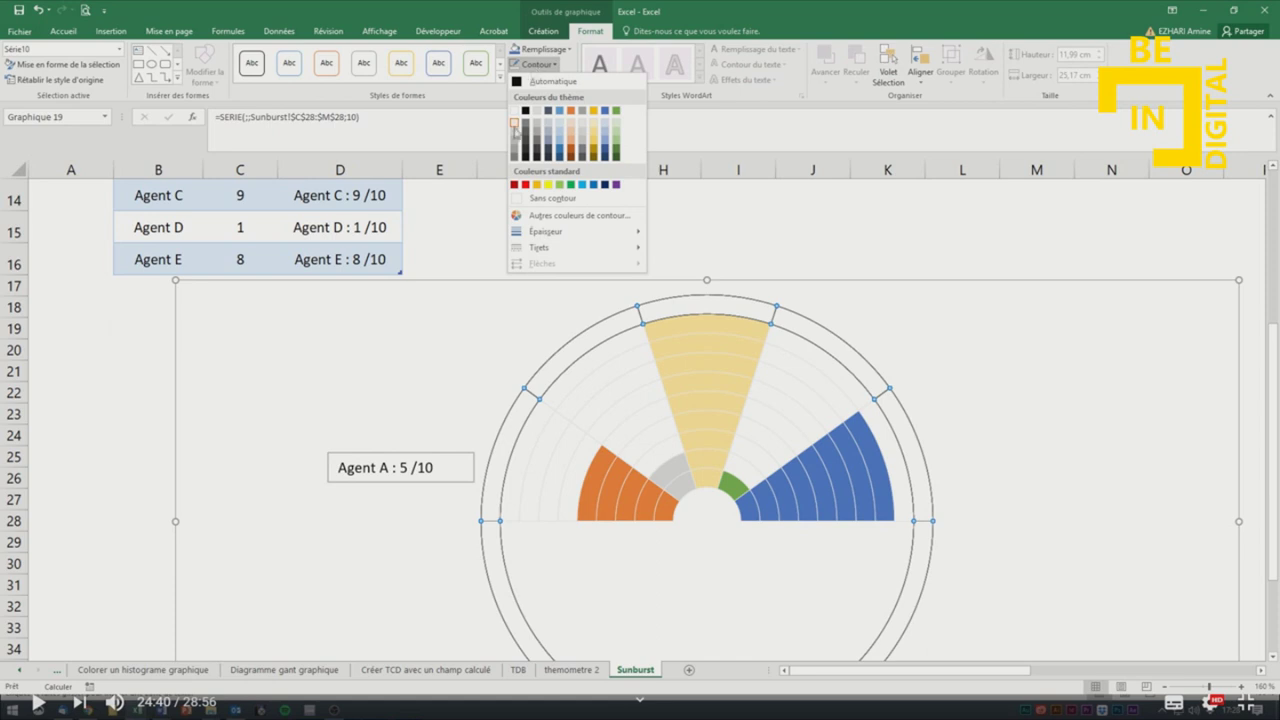
left_click(515, 124)
Step through the chart's inner rings one by one, then reselect the outermost ring.
left_click(586, 366)
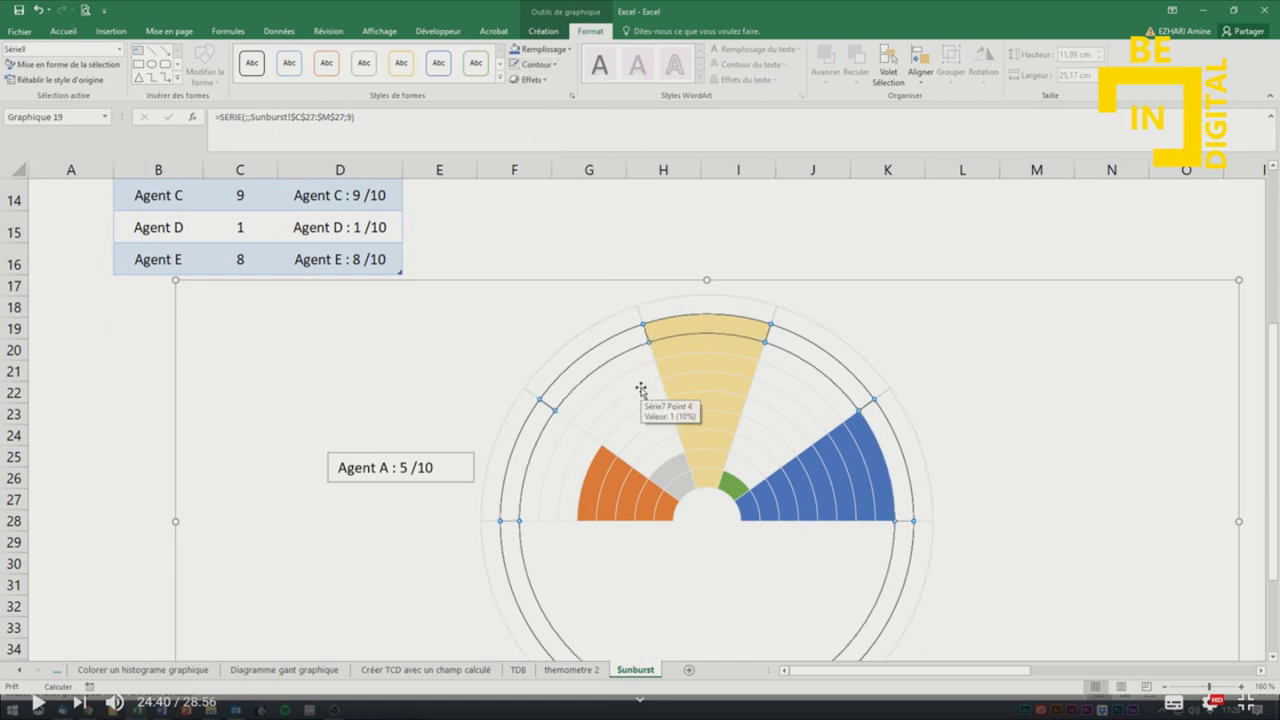
left_click(615, 374)
left_click(628, 392)
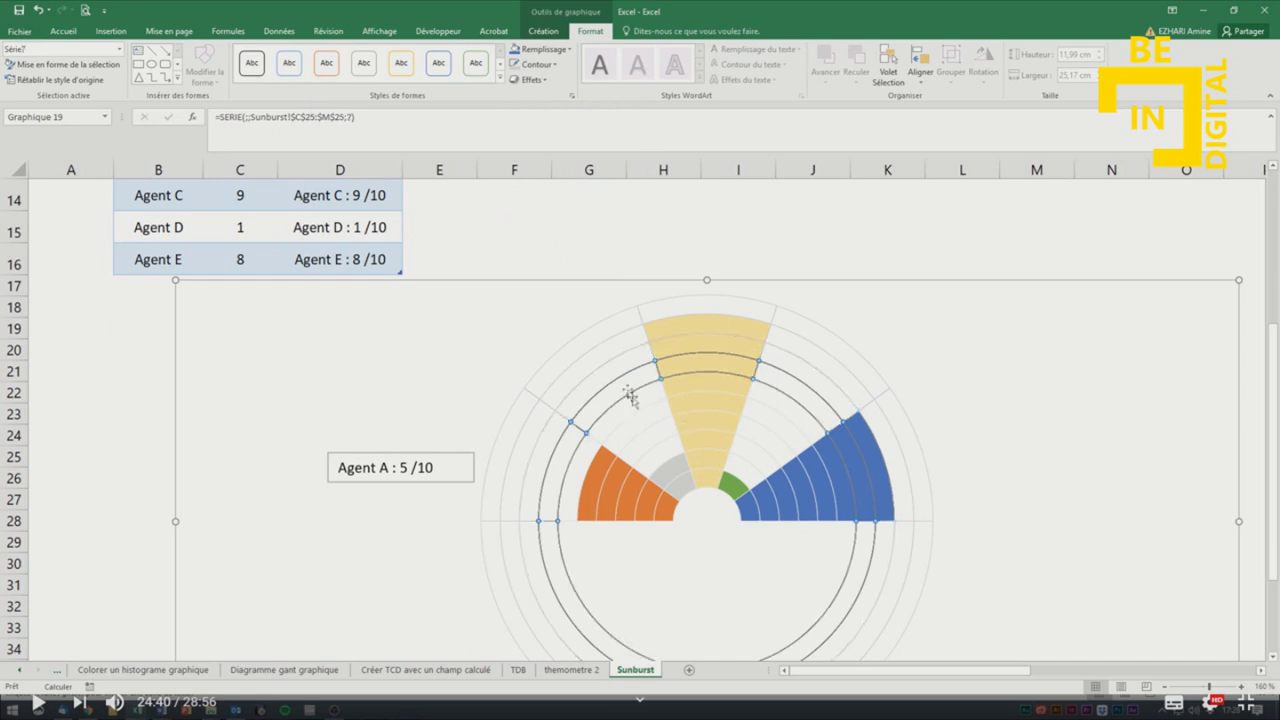
left_click(636, 408)
left_click(646, 422)
left_click(652, 436)
left_click(657, 447)
left_click(662, 458)
left_click(670, 471)
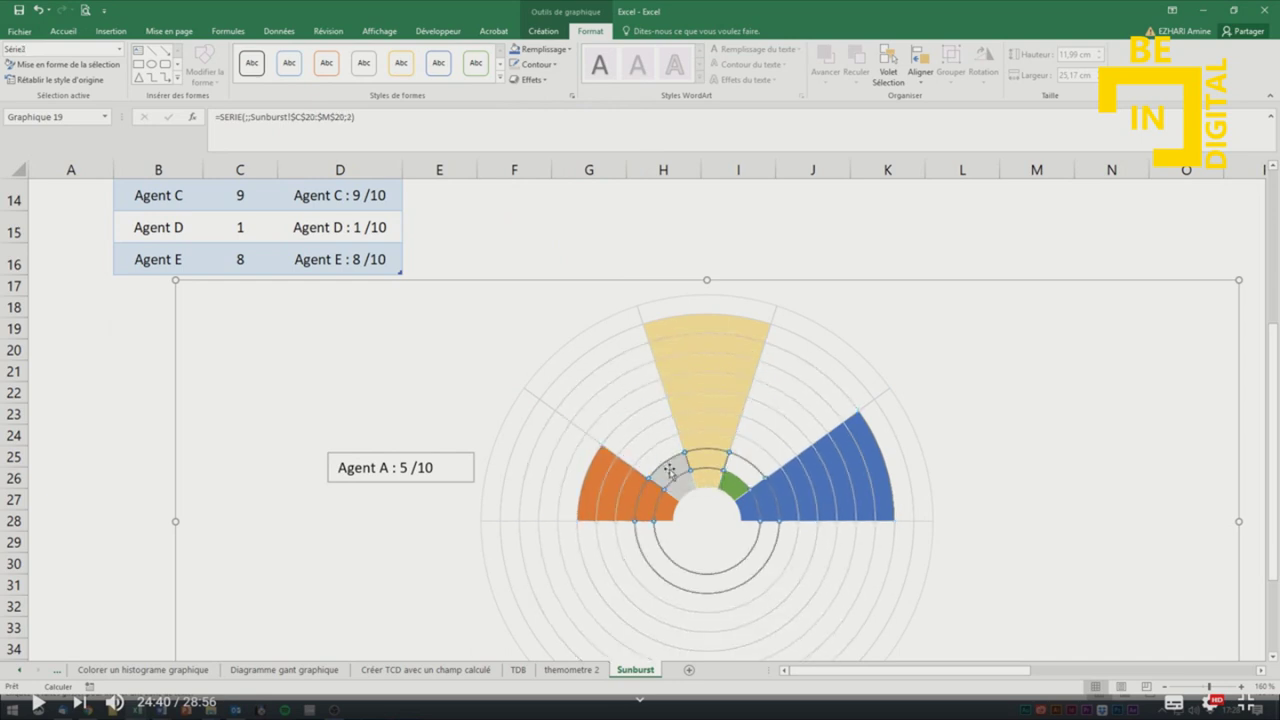
left_click(920, 533)
left_click(921, 537)
Remove the outermost ring's outline, leaving its fill unchanged.
left_click(543, 48)
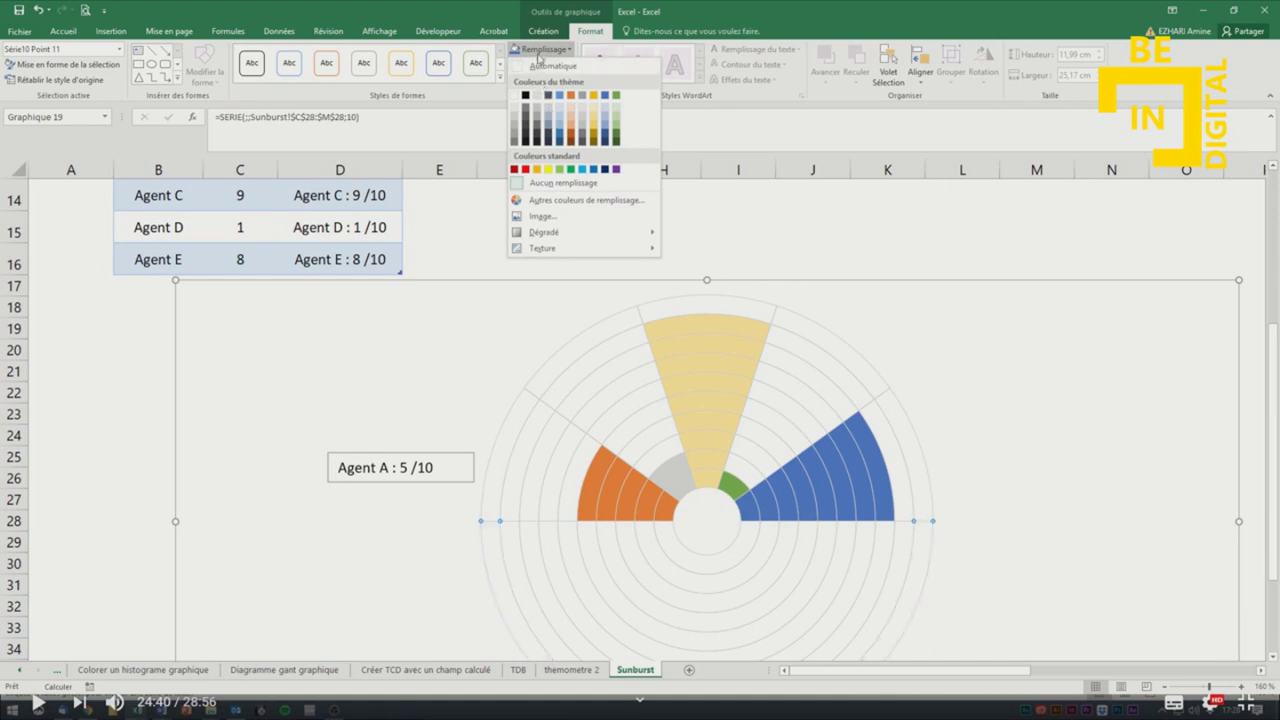
left_click(516, 48)
left_click(536, 64)
left_click(535, 195)
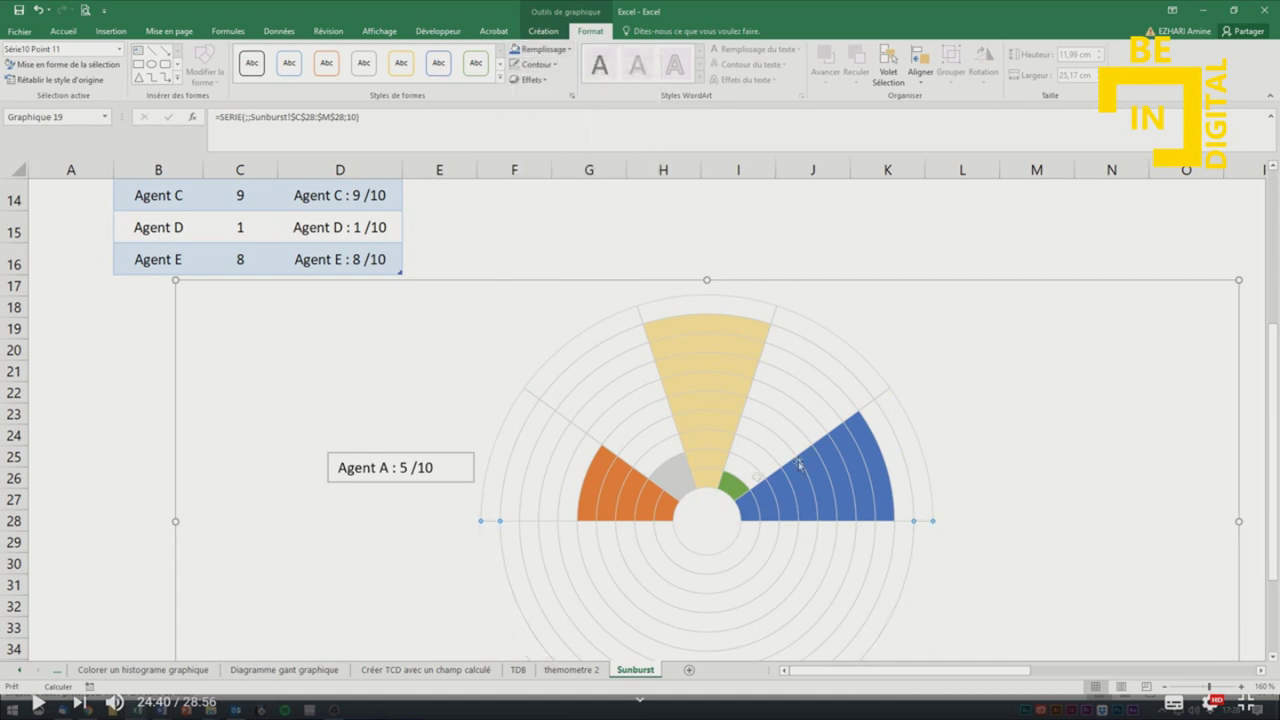
Select each inner ring in turn down to a point on the innermost ring.
left_click(901, 556)
left_click(866, 548)
left_click(862, 546)
left_click(846, 543)
left_click(835, 544)
left_click(824, 541)
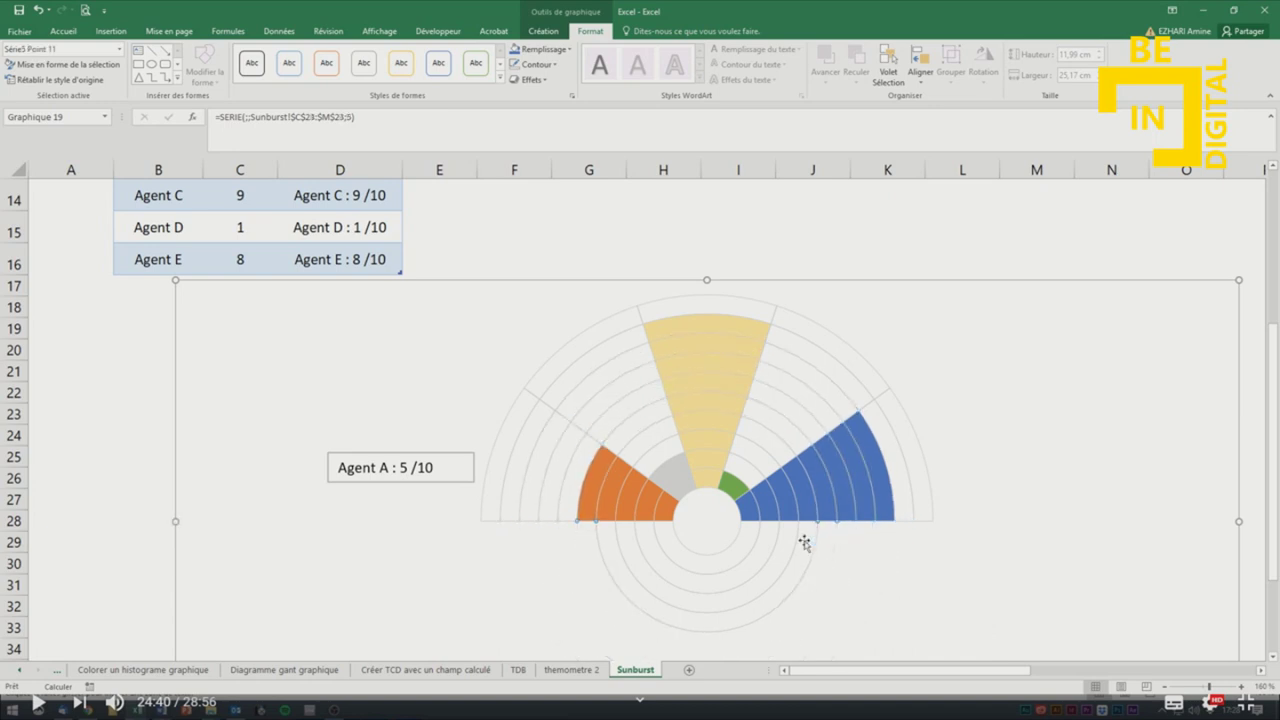
left_click(804, 541)
left_click(785, 540)
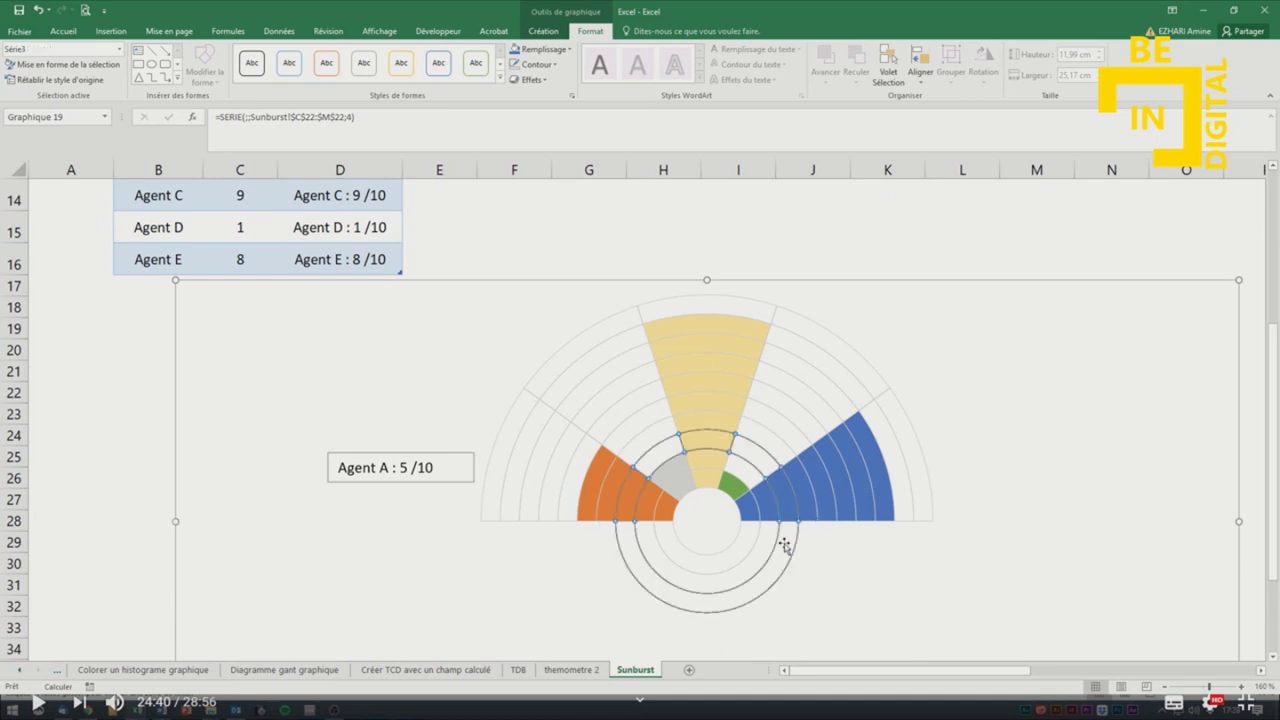
left_click(765, 543)
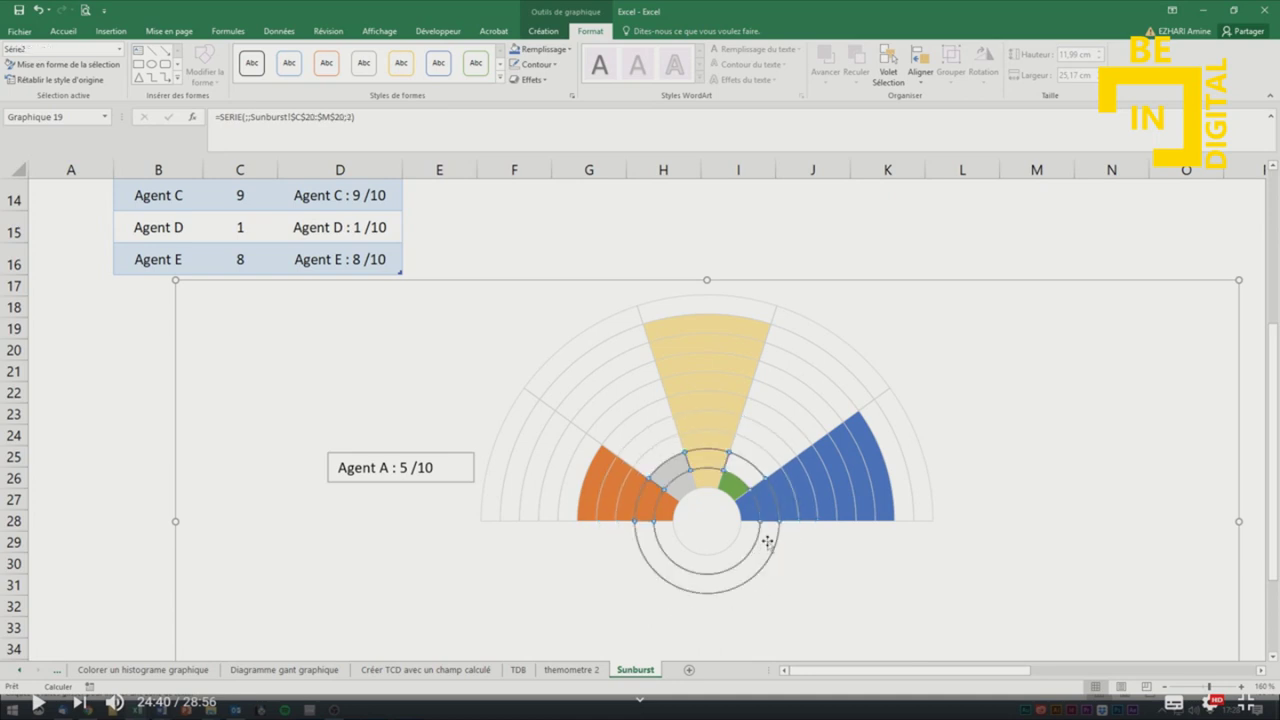
left_click(748, 541)
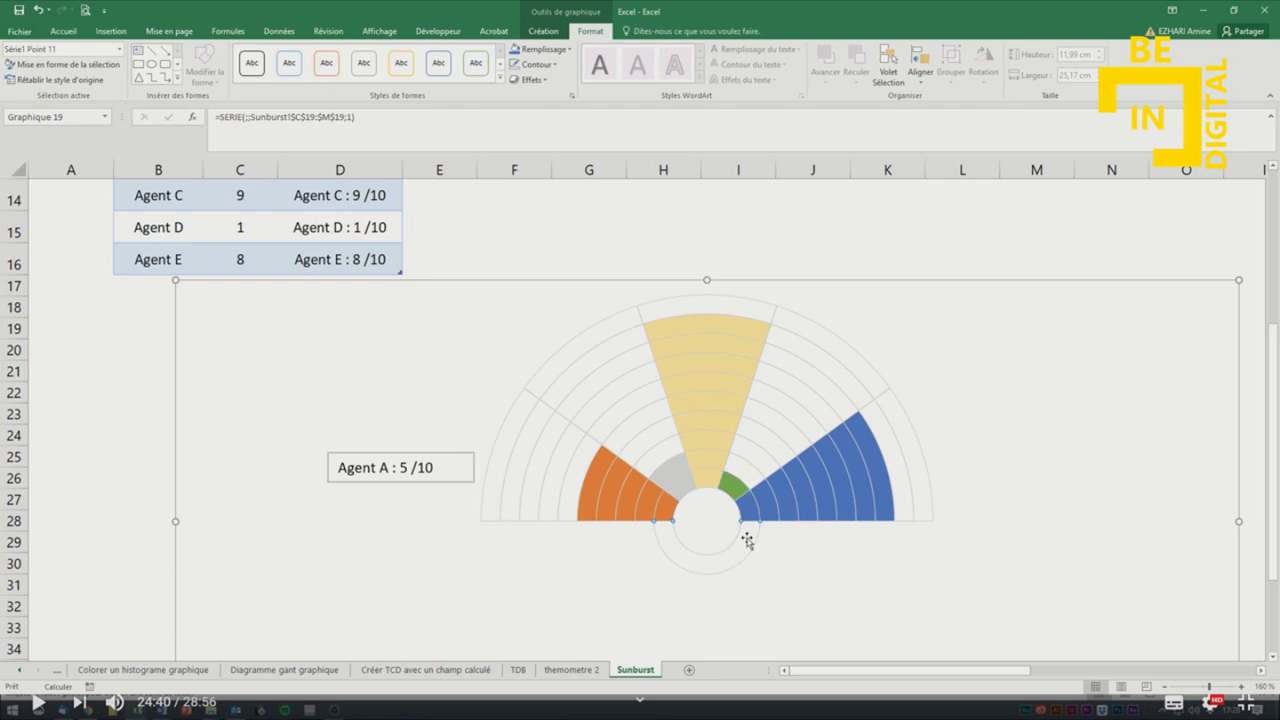
Nudge the chart area and Agent A label into place and remove the label's outline.
left_click_drag(443, 453, 463, 489)
left_click(453, 483)
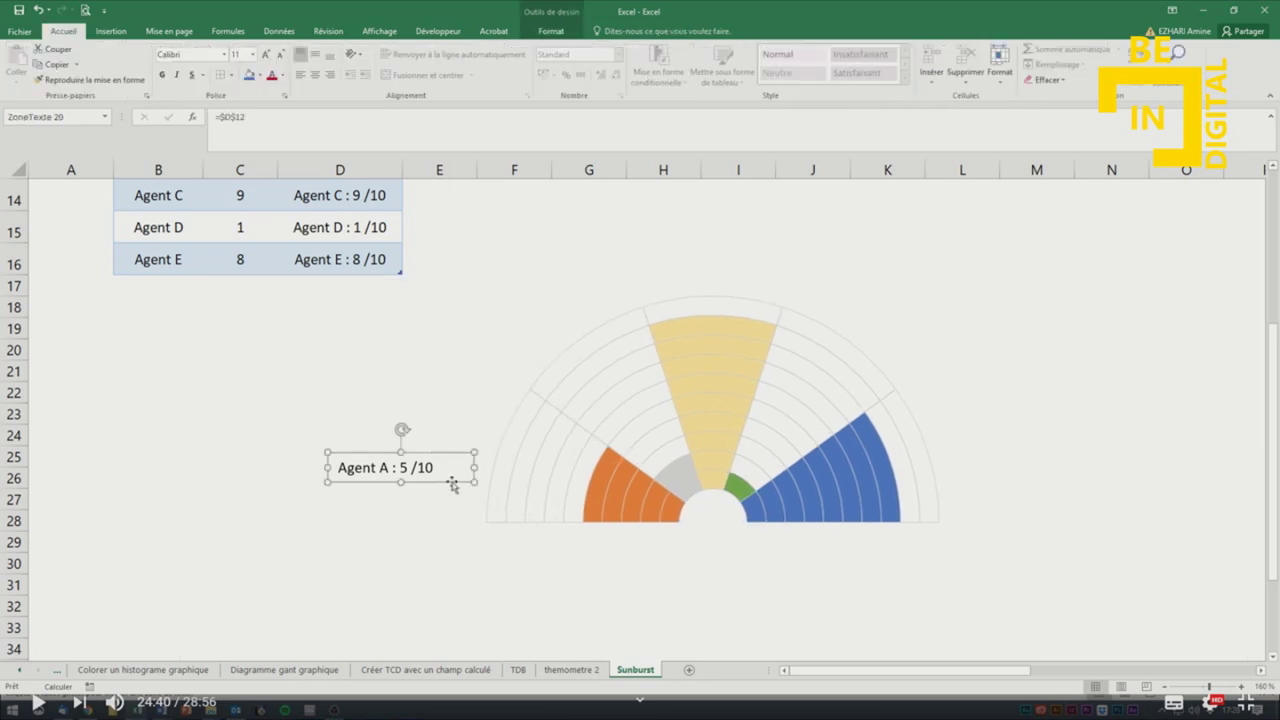
left_click_drag(448, 482, 442, 493)
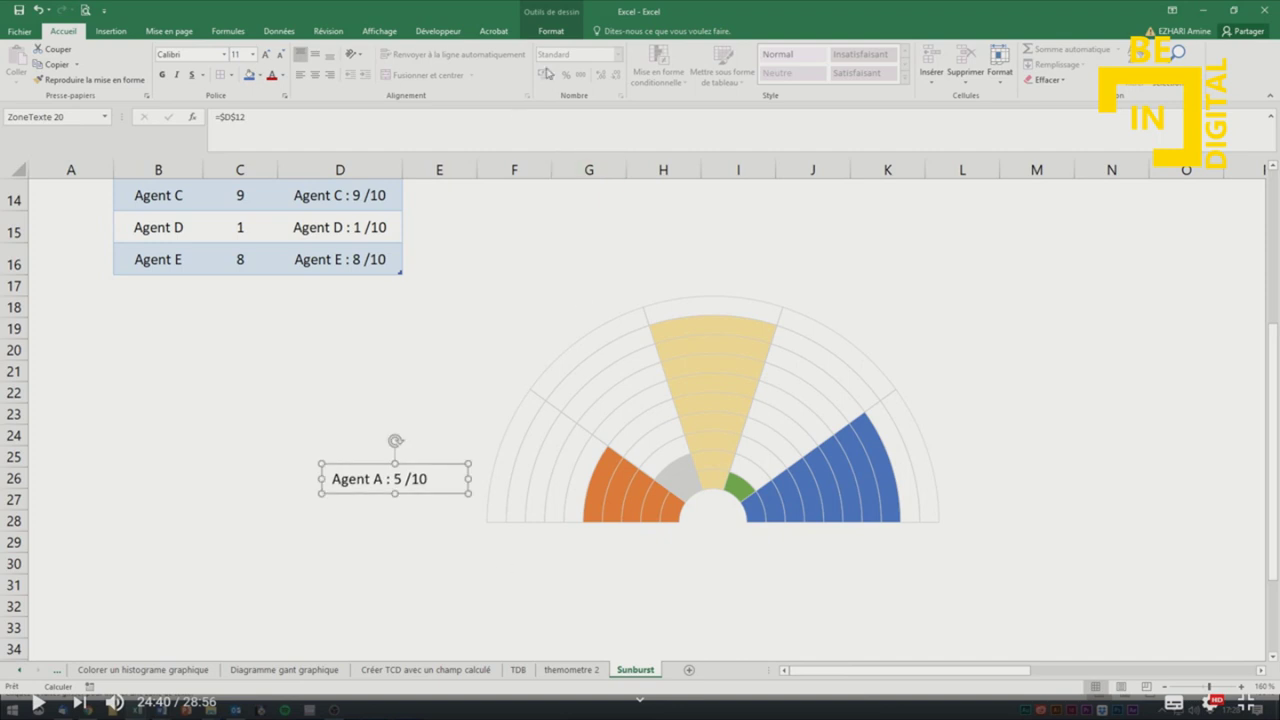
left_click(551, 33)
left_click(498, 49)
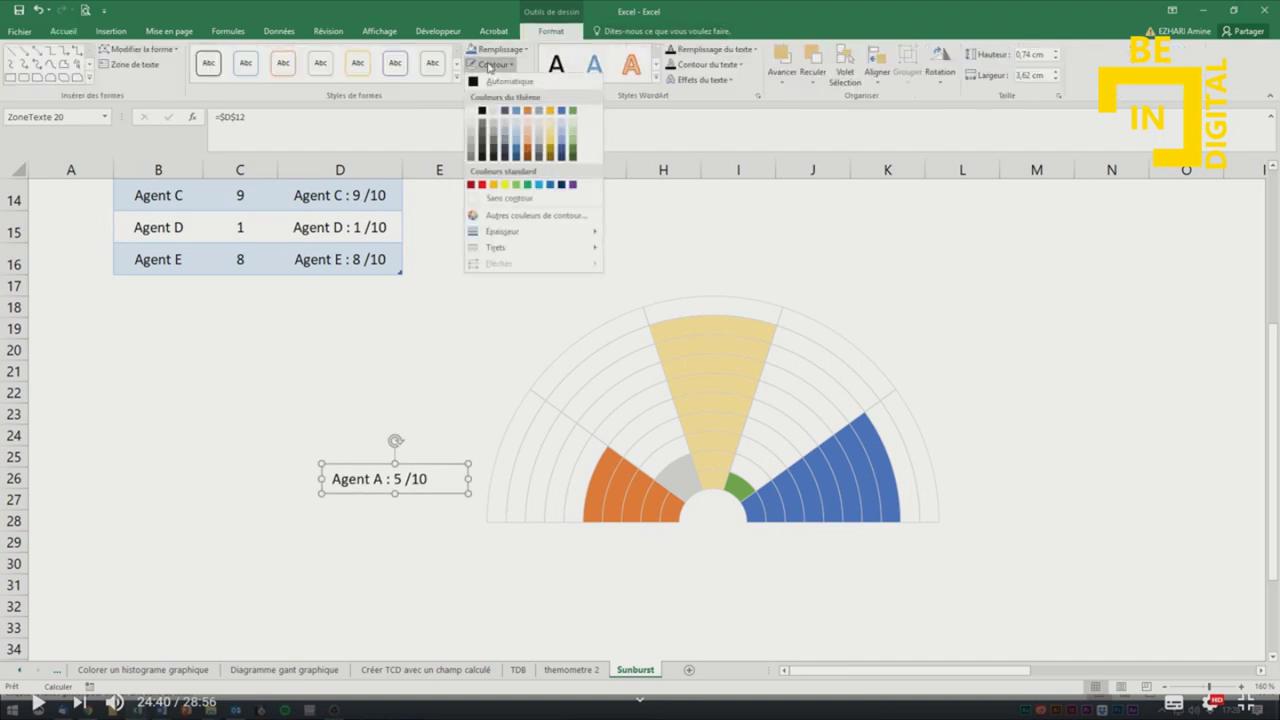
left_click(500, 193)
left_click(439, 576)
Enlarge the label text to 16, widen the box to one line, then reduce it to 14.
left_click(400, 479)
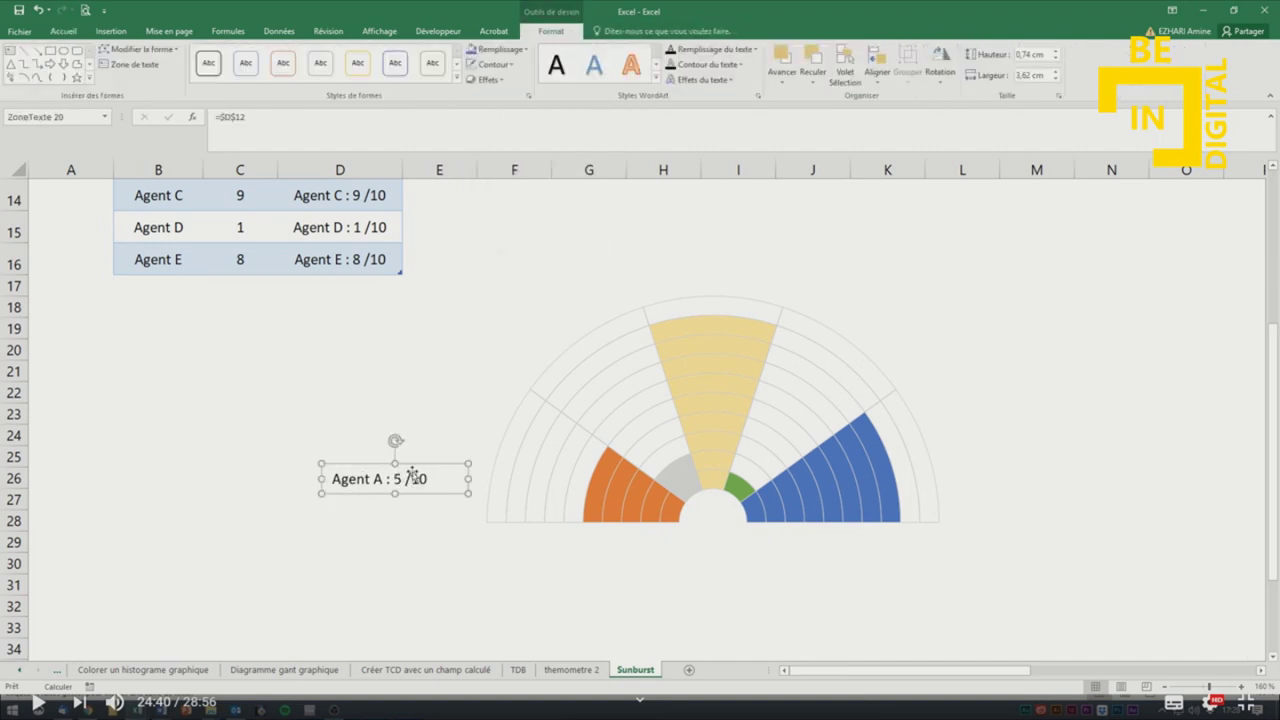
left_click(63, 31)
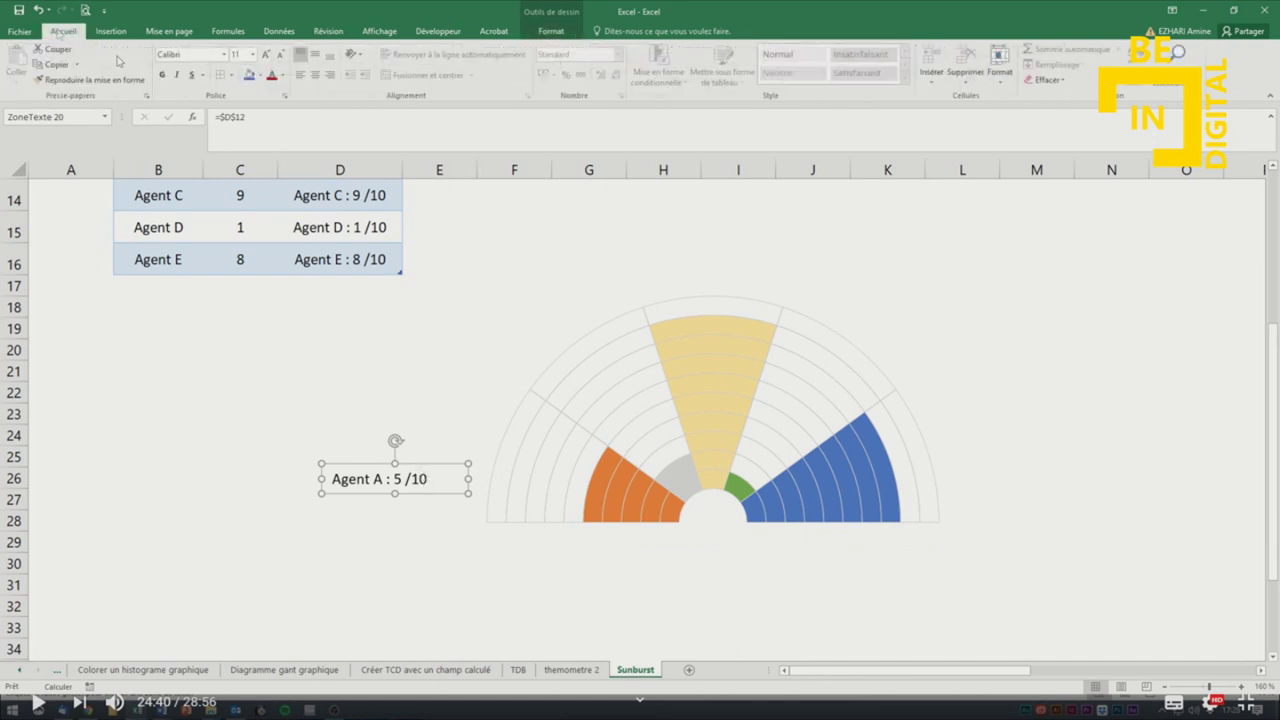
left_click(268, 56)
left_click(268, 56)
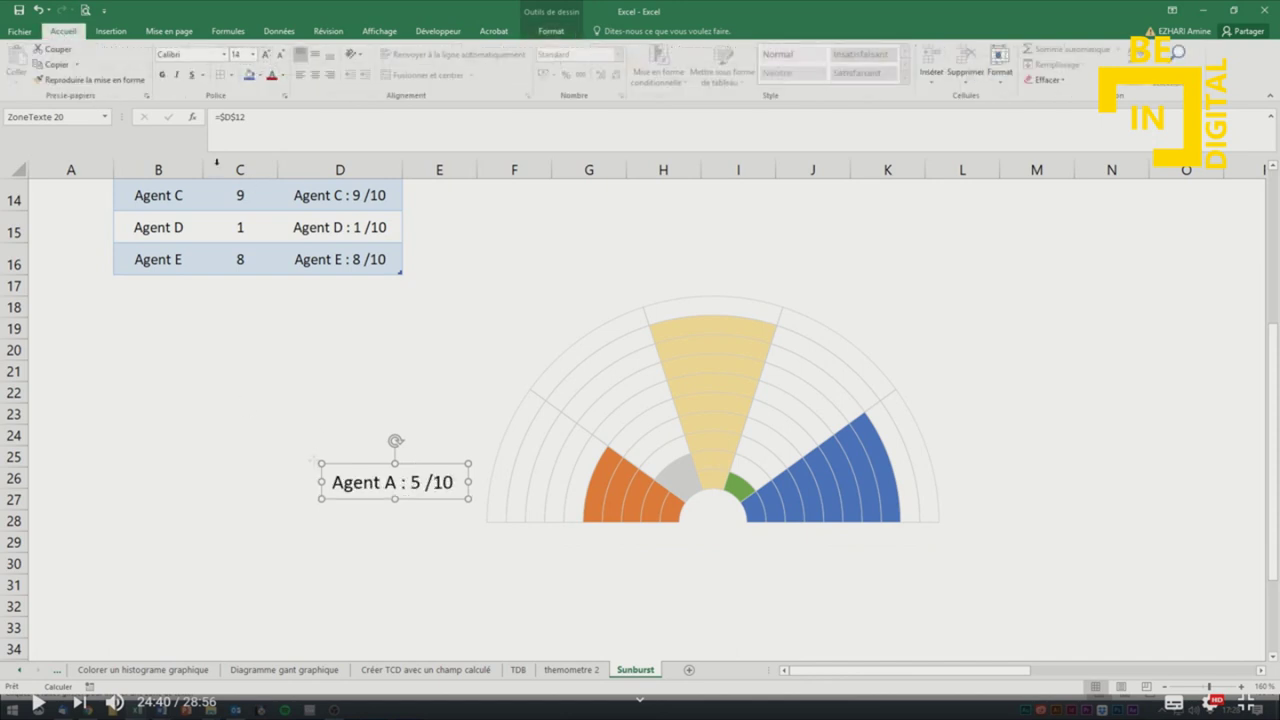
left_click(266, 54)
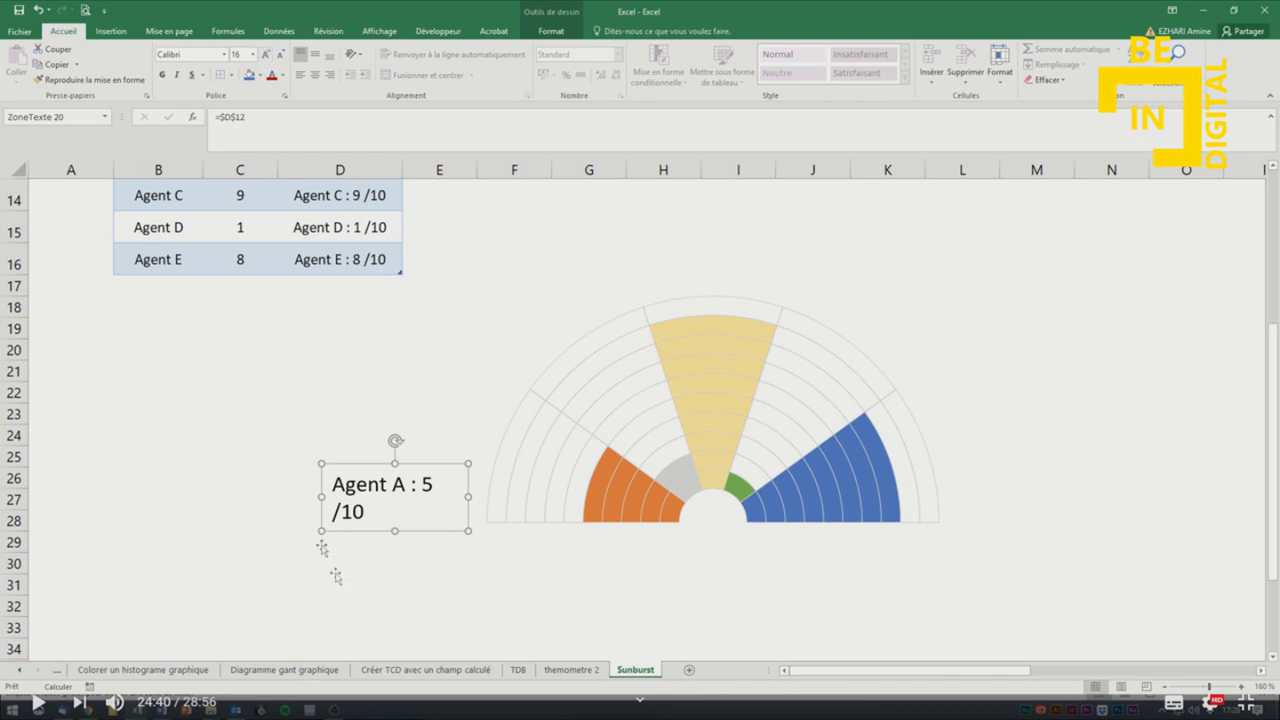
left_click_drag(321, 497, 297, 490)
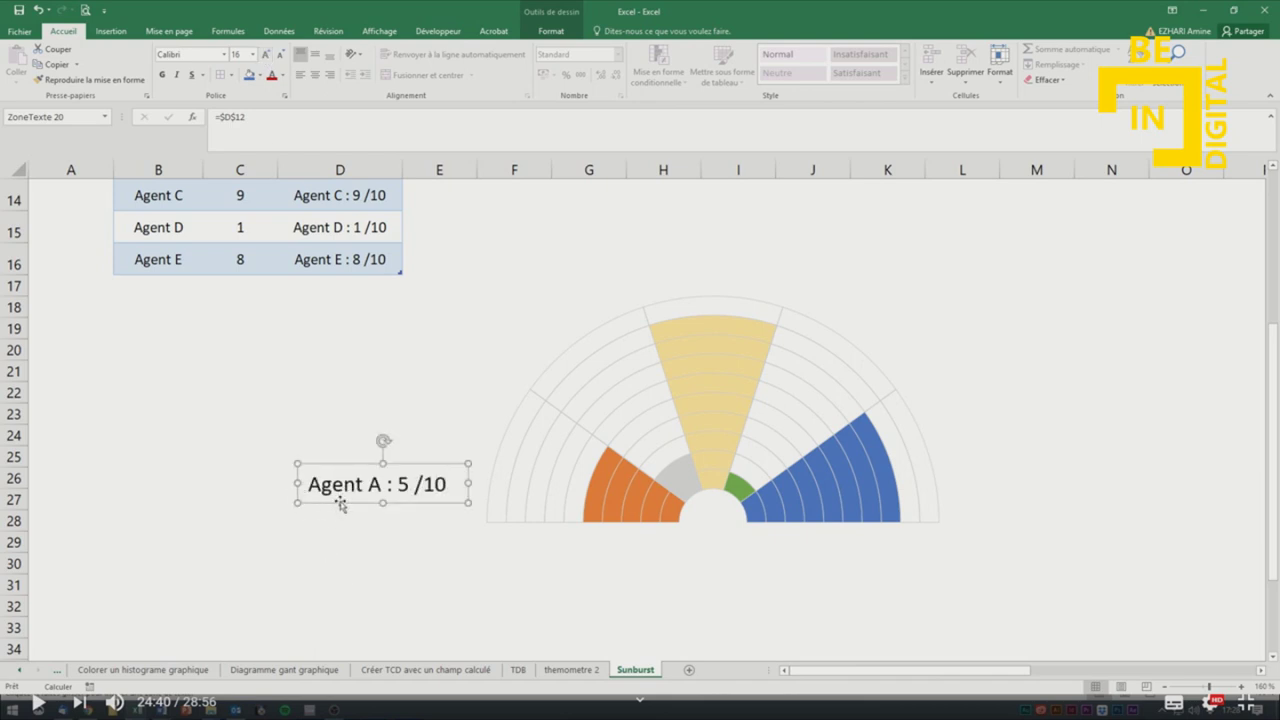
left_click(280, 54)
Set the label font to Arial at size 12 and move the label up and right.
left_click(224, 54)
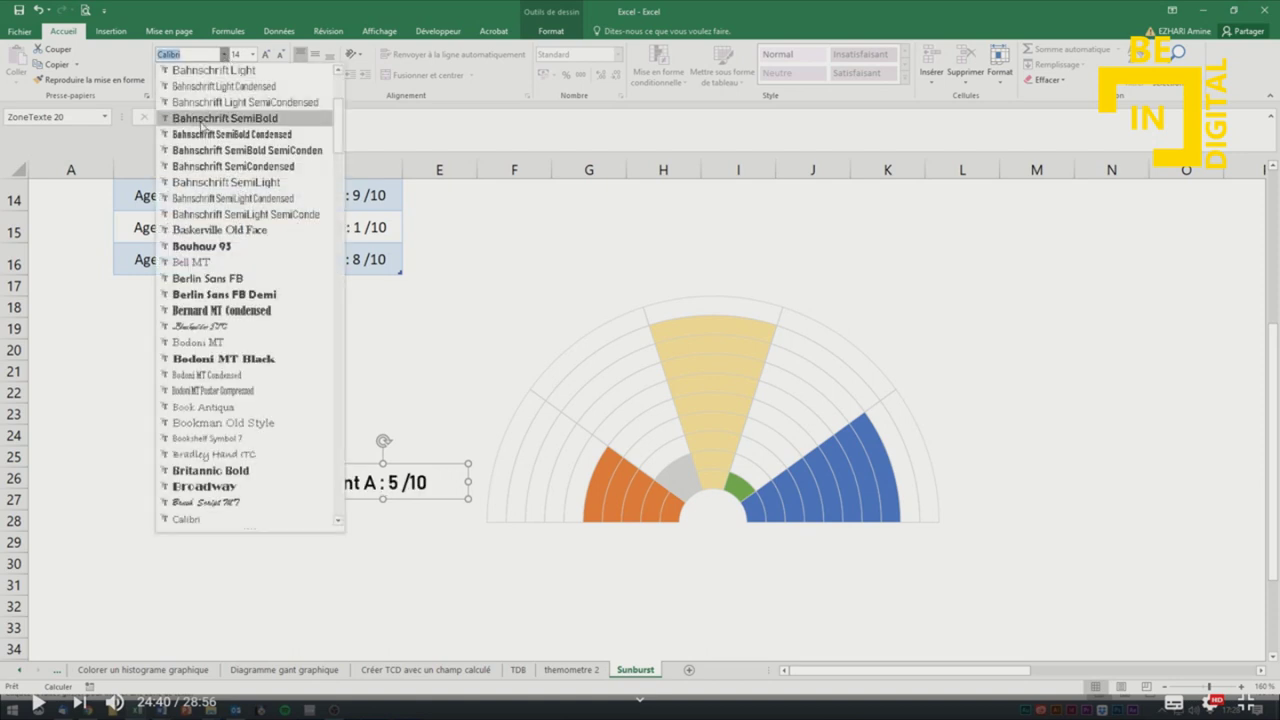
scroll(207, 111, "up", 3)
left_click(201, 124)
left_click(280, 54)
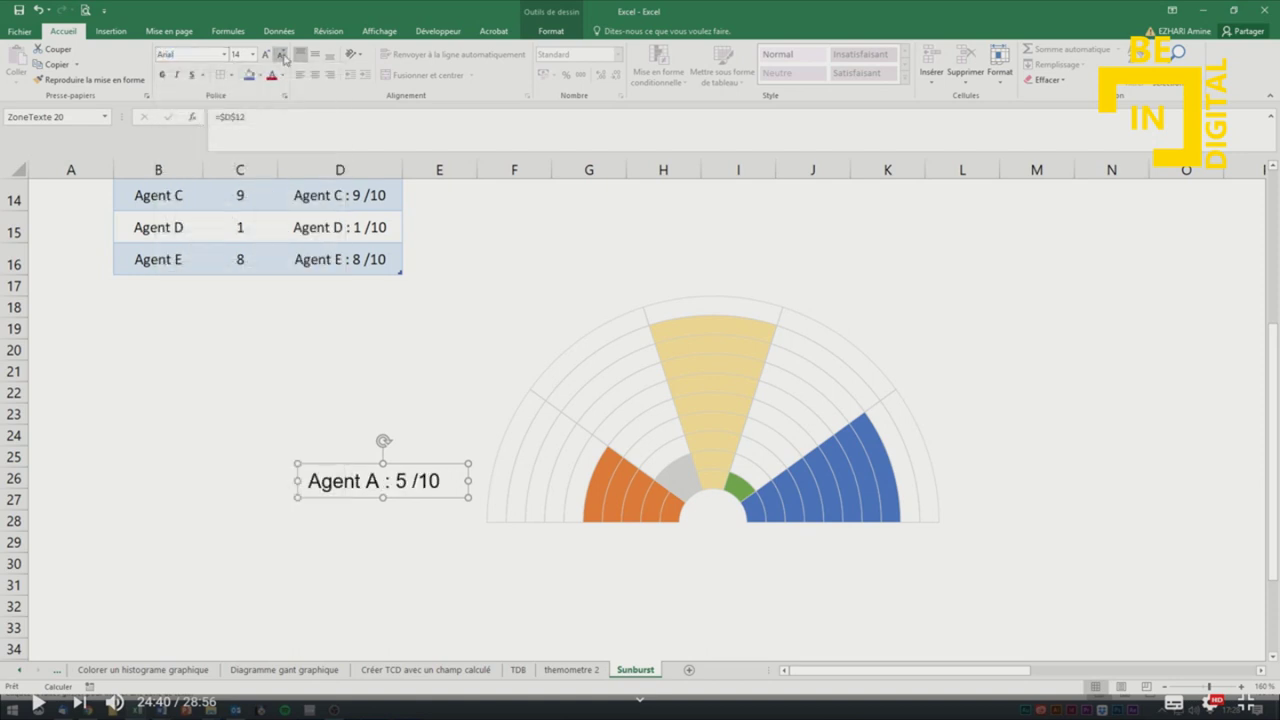
left_click_drag(402, 456, 425, 444)
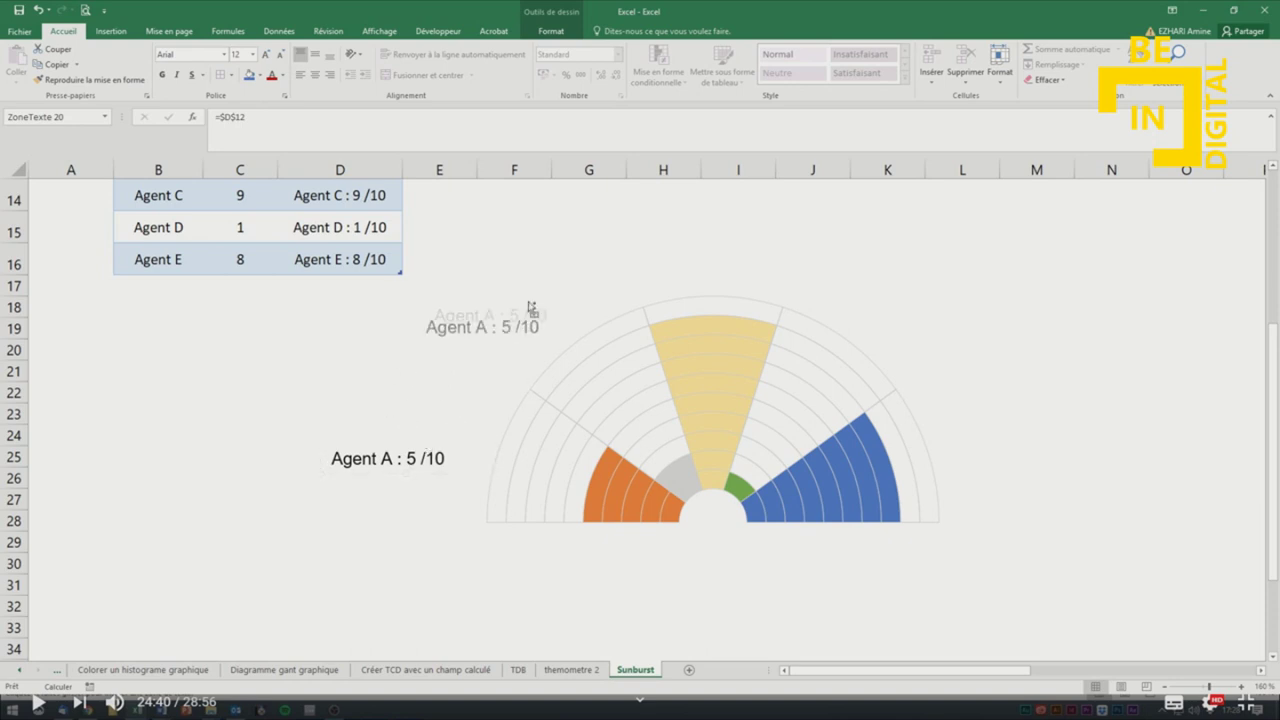
Duplicate the score label and paste copies around the half-circle chart.
left_click_drag(426, 445, 528, 303)
right_click(530, 302)
left_click(585, 325)
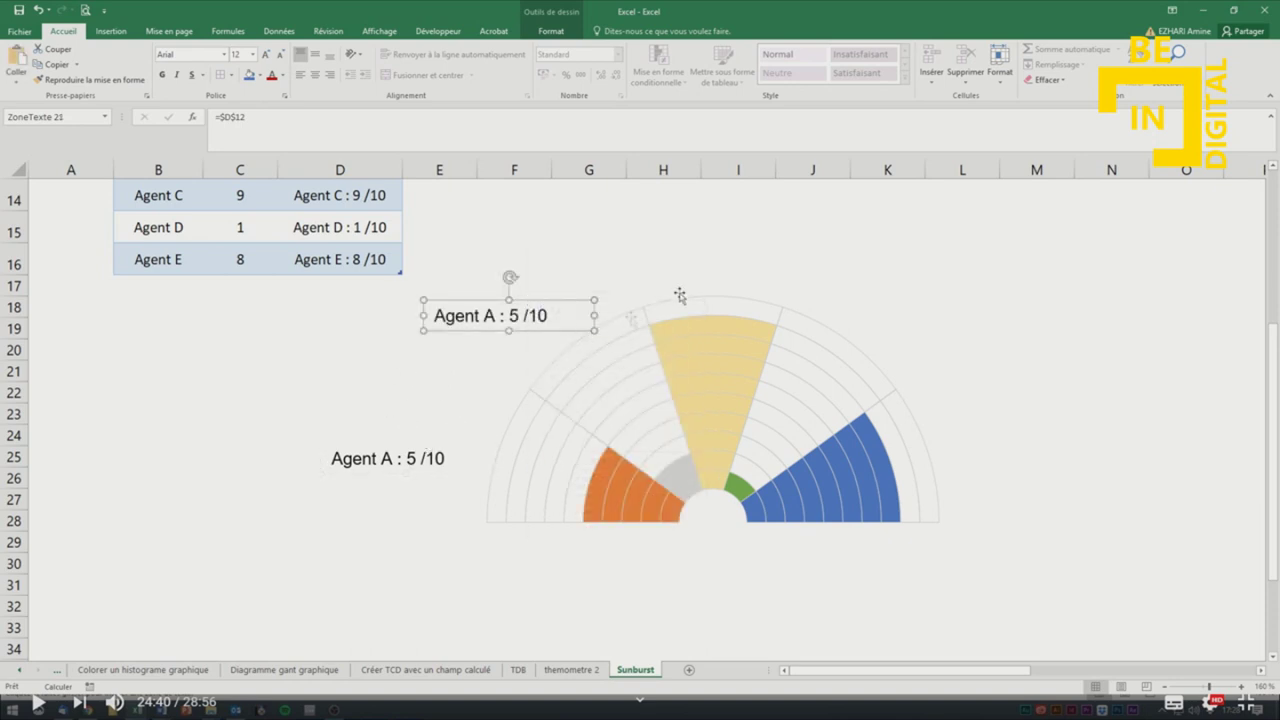
left_click(693, 262)
right_click(695, 260)
left_click(721, 314)
mouse_move(720, 241)
left_mouse_down()
mouse_move(980, 289)
mouse_move(1059, 418)
left_mouse_up()
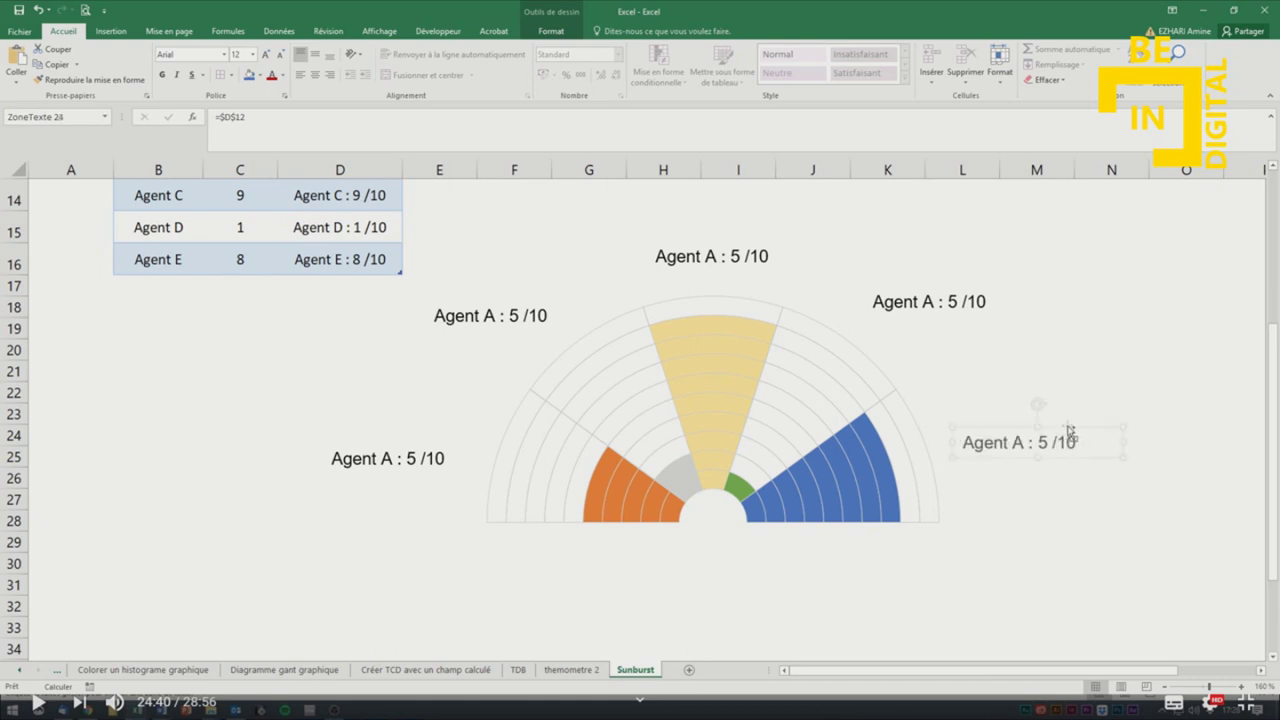
Link the left label to =$D$13 and the top label to =$D$14.
left_click(490, 320)
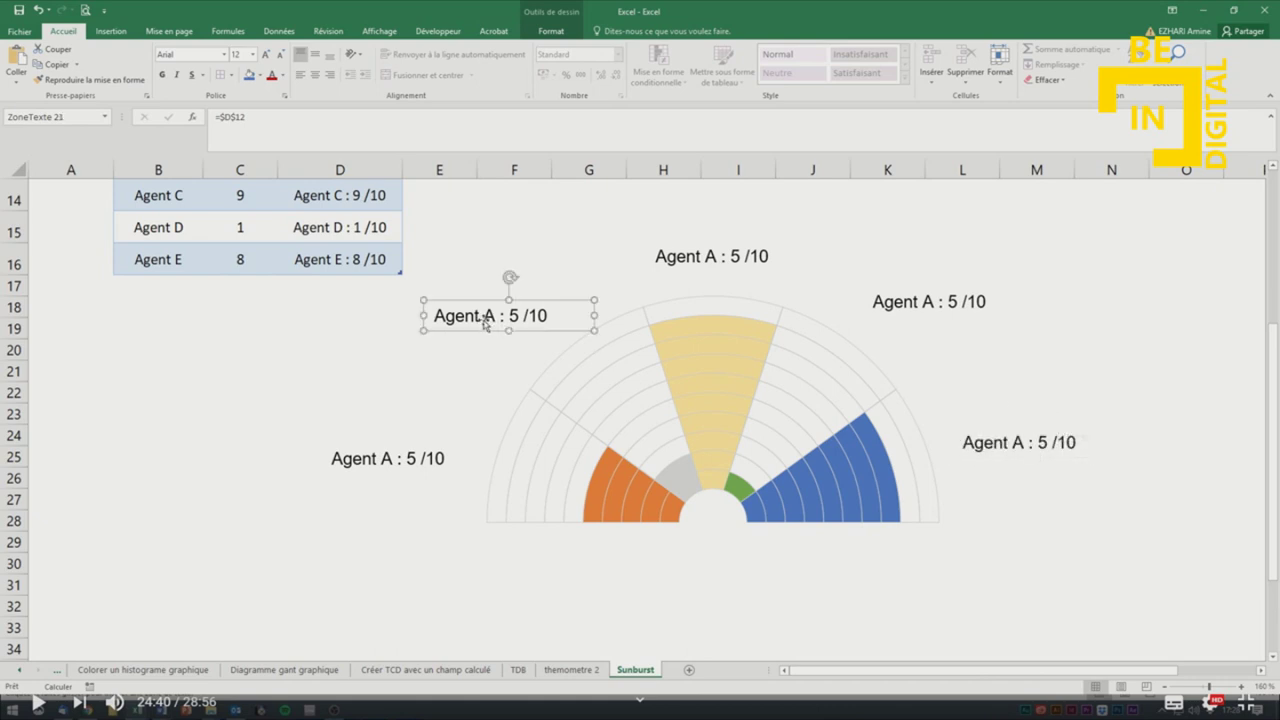
scroll(313, 204, "up", 2)
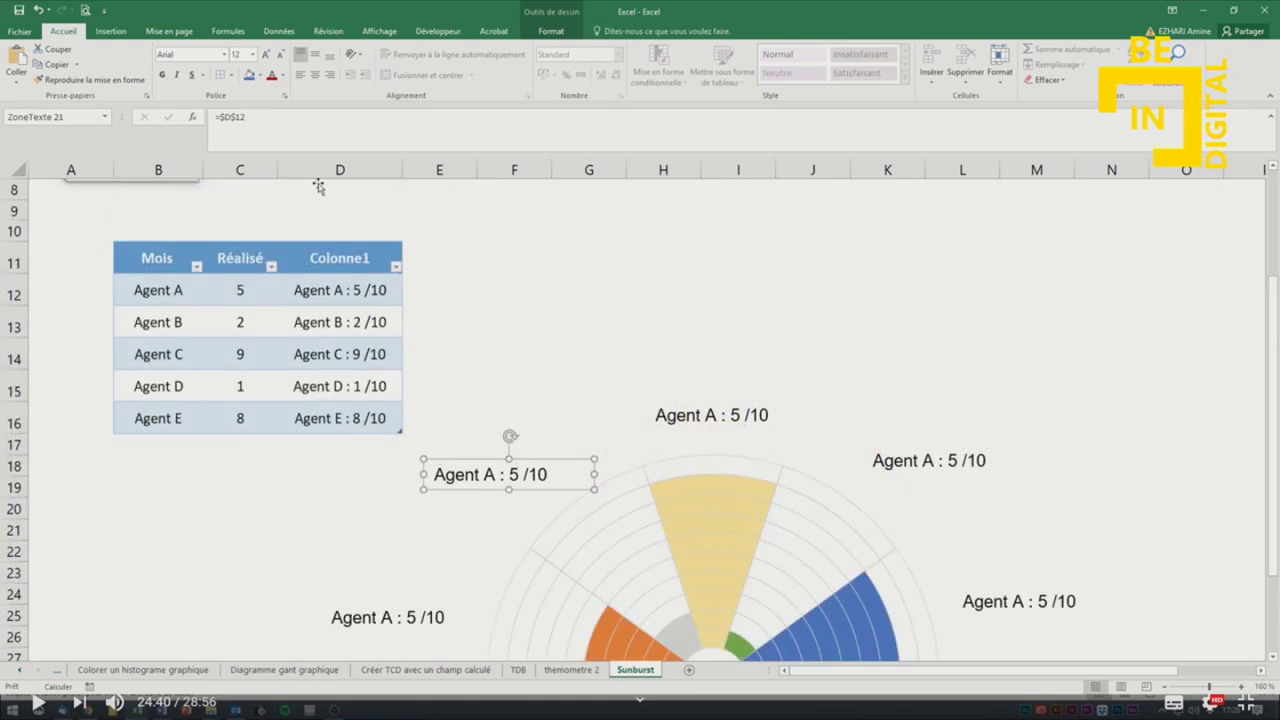
left_click(259, 118)
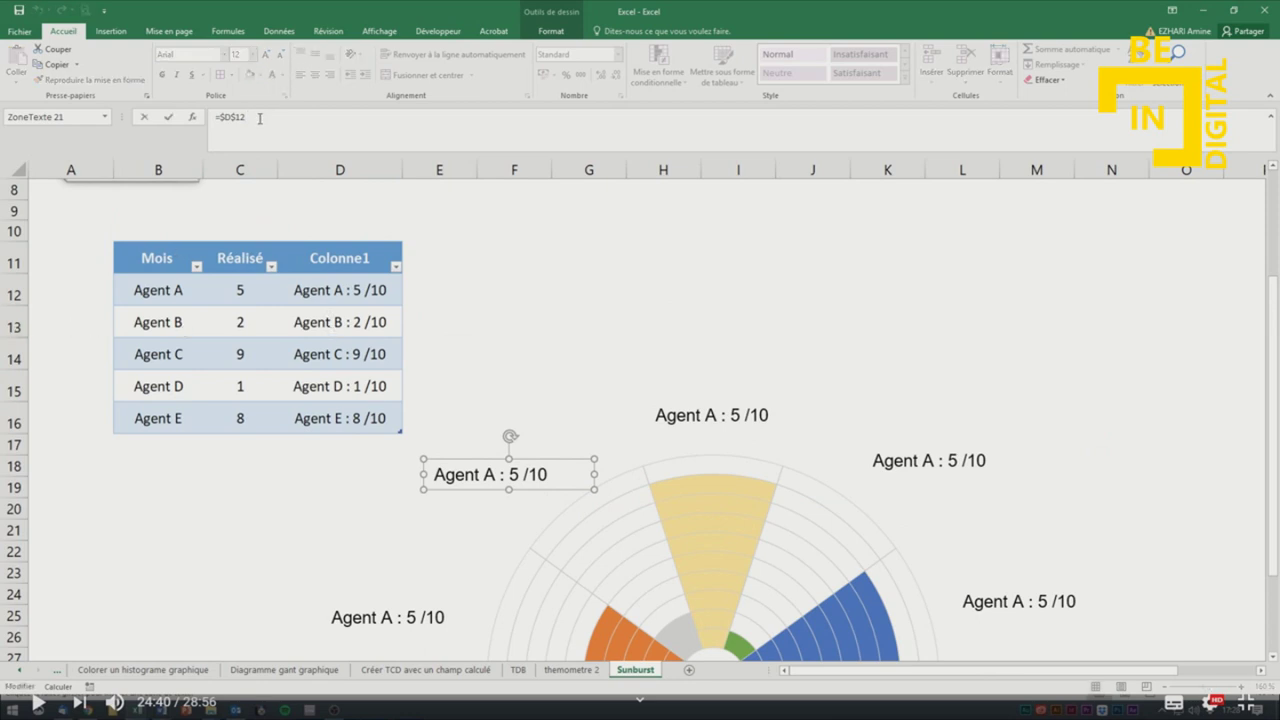
type("3")
key("Return")
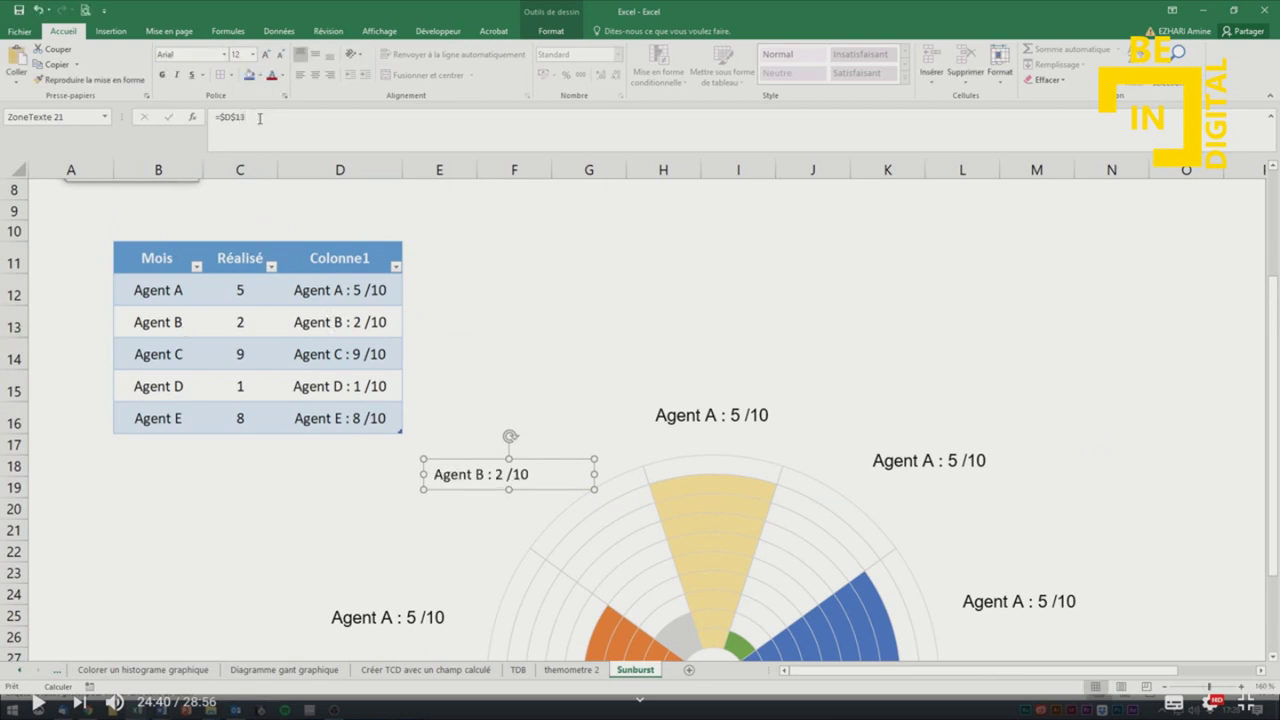
left_click(735, 416)
left_click(280, 118)
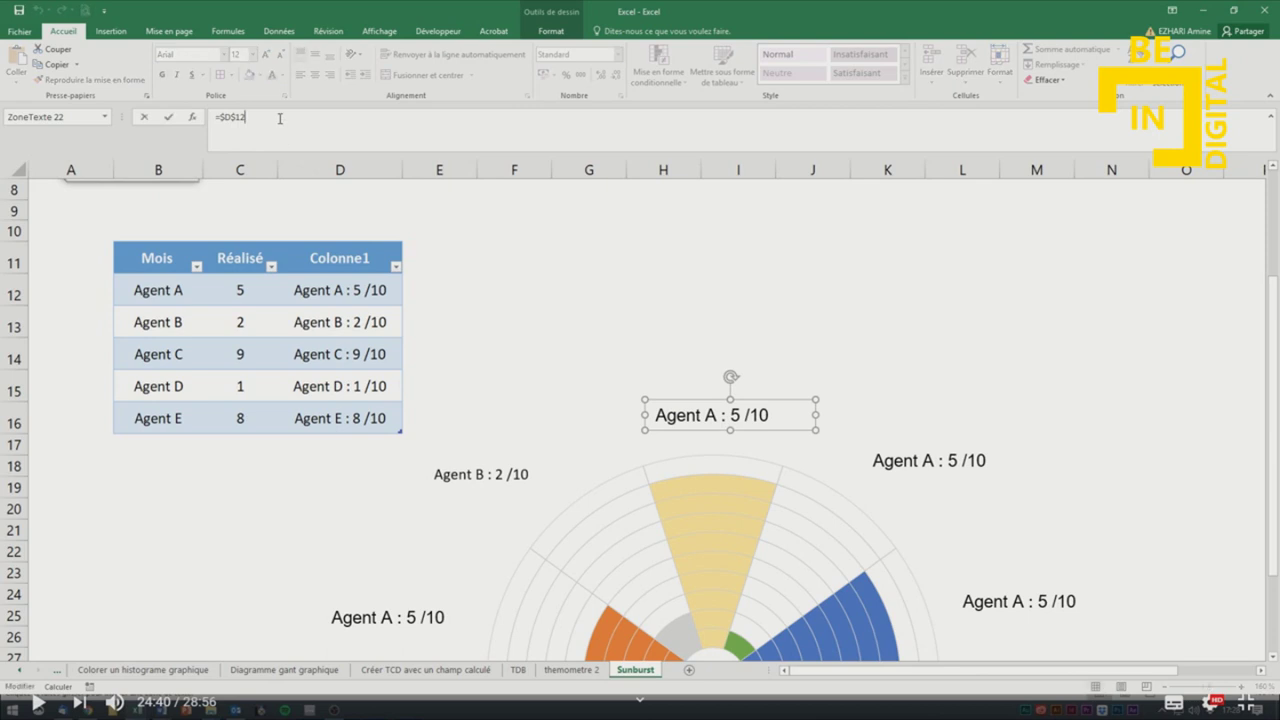
type("4")
key("Return")
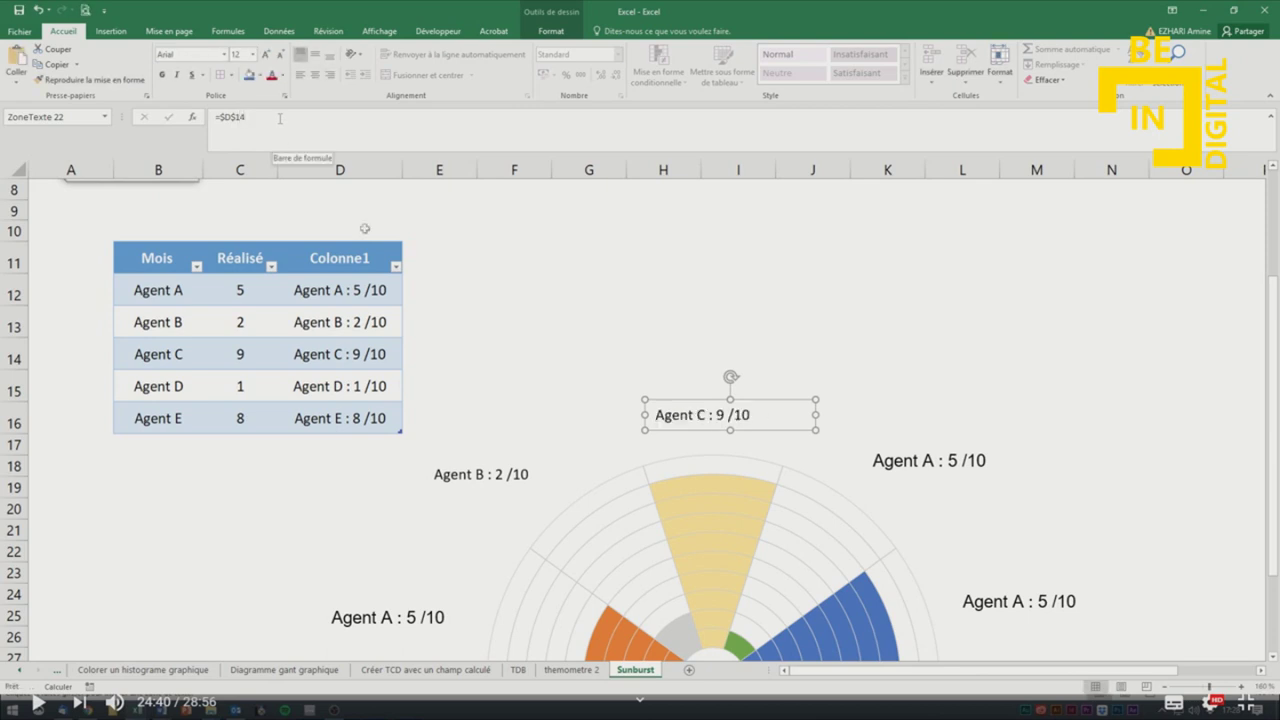
Link the upper-right label to =$D$15 and the right label to =$D$16, then select the Agent A label.
left_click(960, 458)
left_click(298, 129)
key("BackSpace")
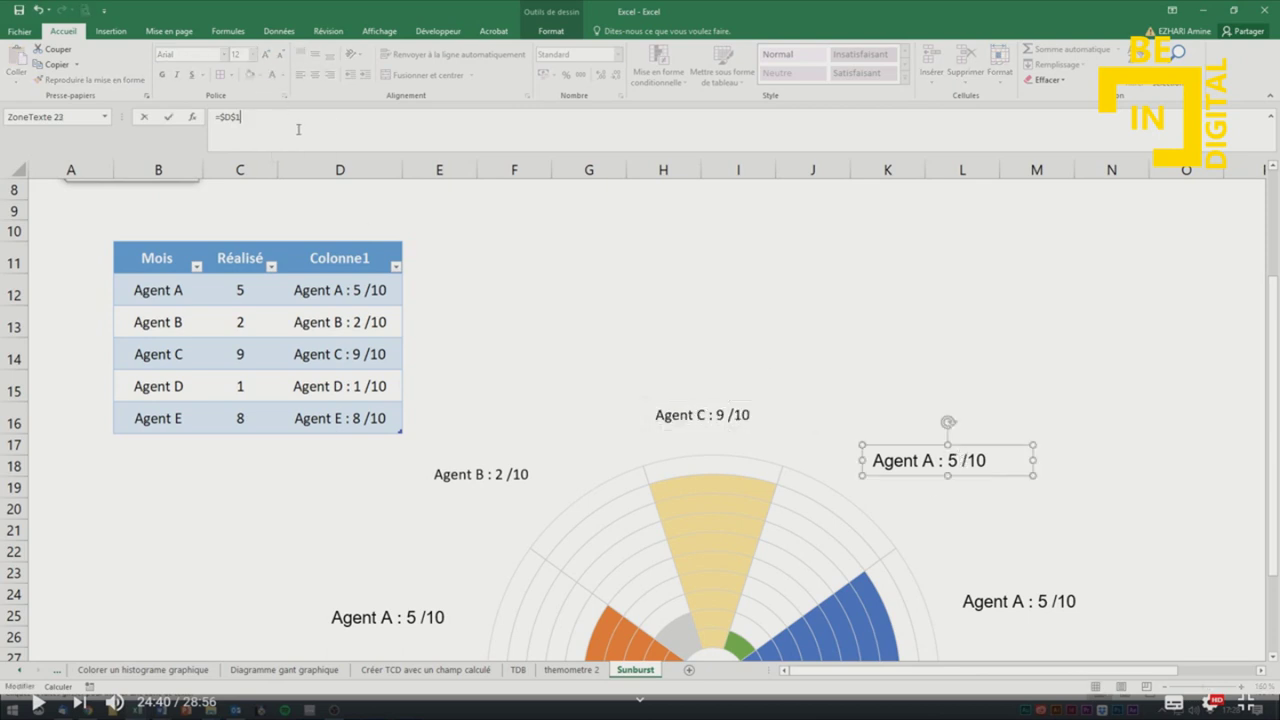
type("5")
key("Return")
left_click(984, 598)
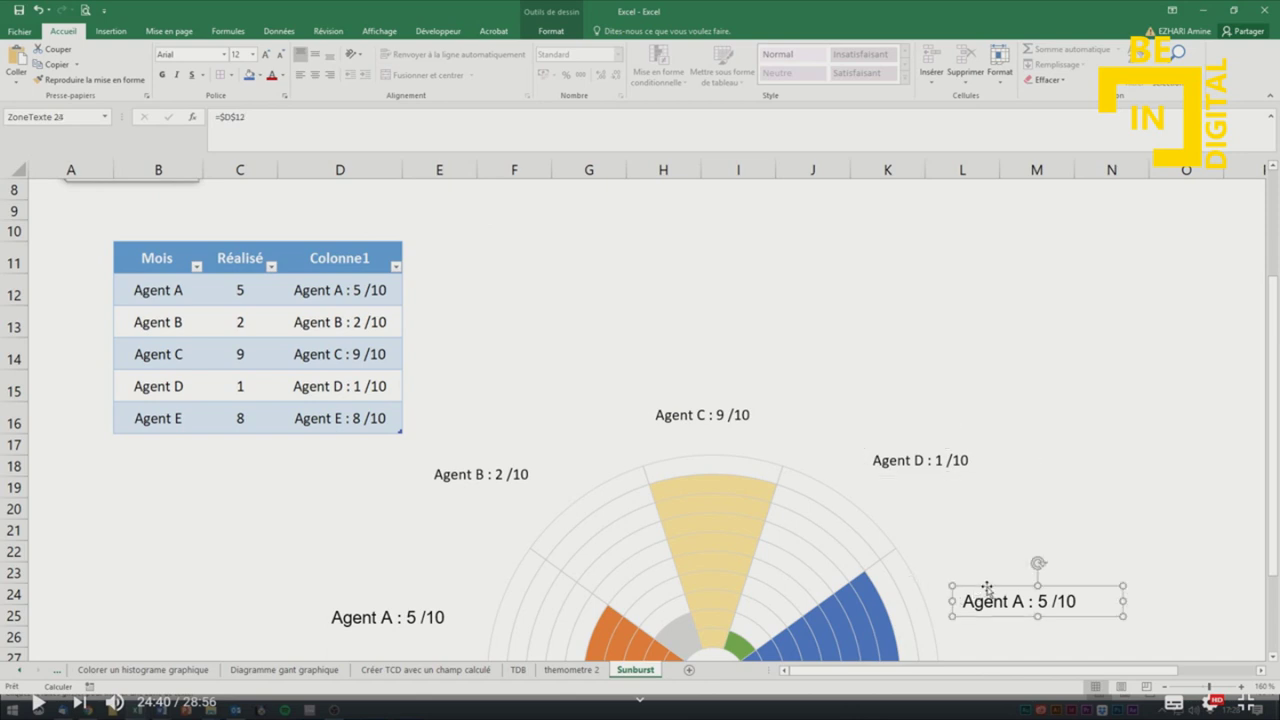
left_click(312, 130)
type("6")
key("Return")
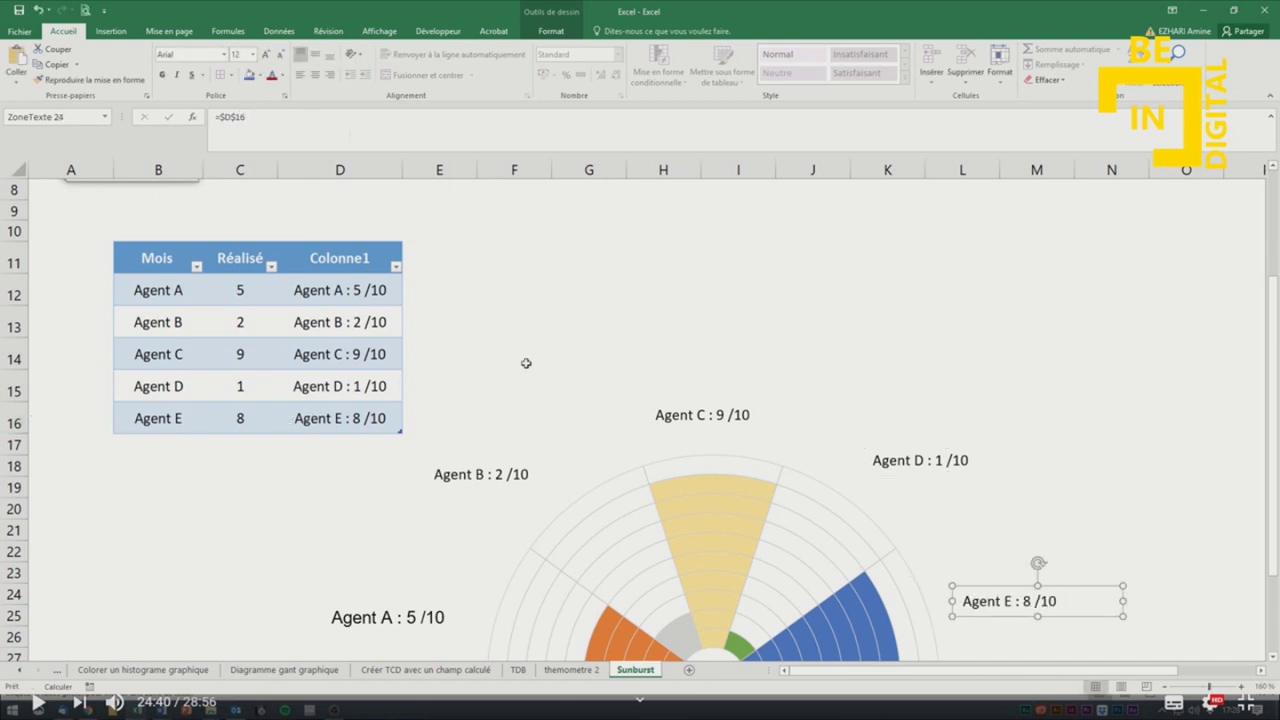
left_click(389, 617)
Select the Agent B, C and D labels too and format all labels as Arial, size 12.
left_click(460, 480, "shift")
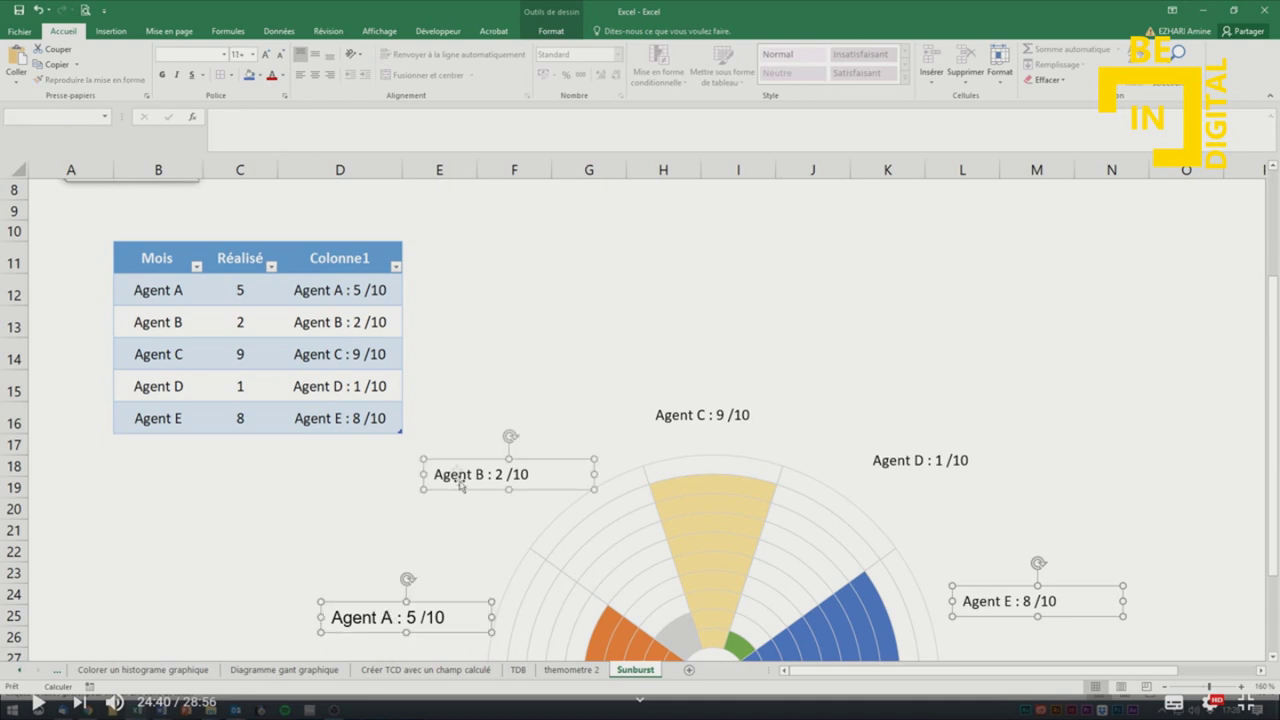
left_click(689, 418, "shift")
left_click(913, 464, "shift")
left_click(253, 55)
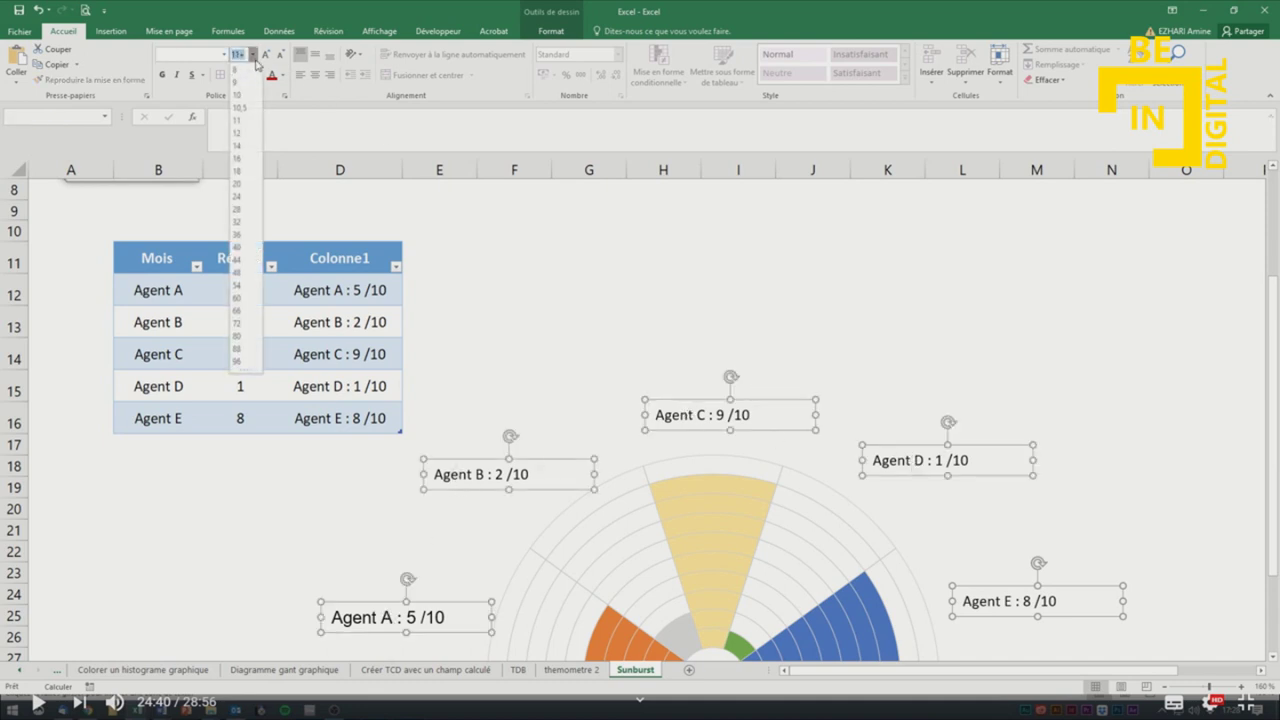
left_click(237, 132)
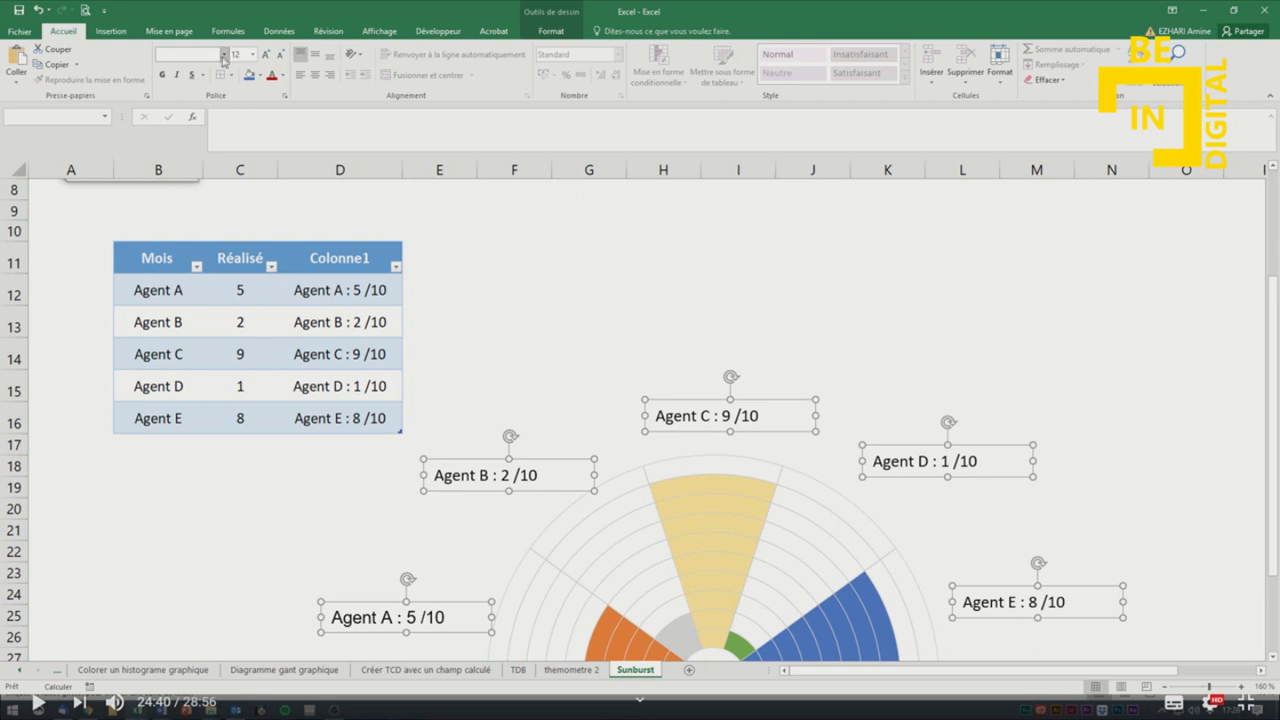
left_click(223, 55)
left_click(207, 135)
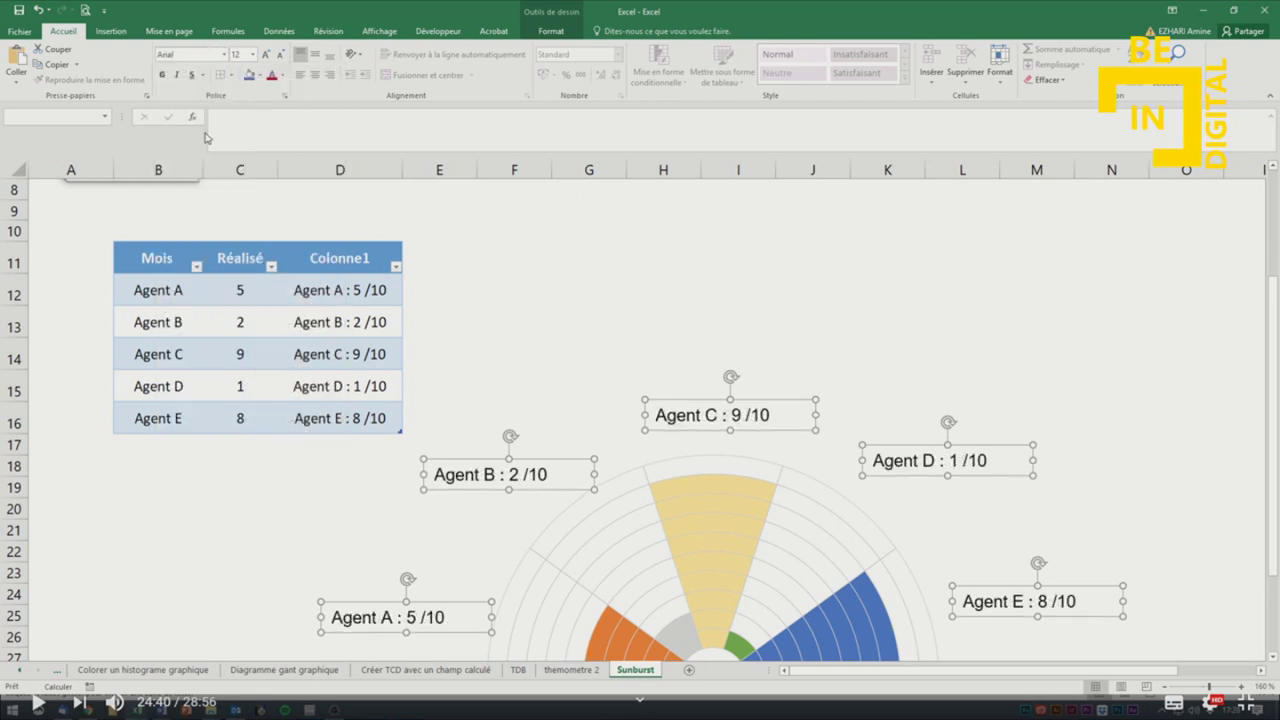
Group the chart with the five labels and reposition the group beneath the score table.
left_click(778, 441, "shift")
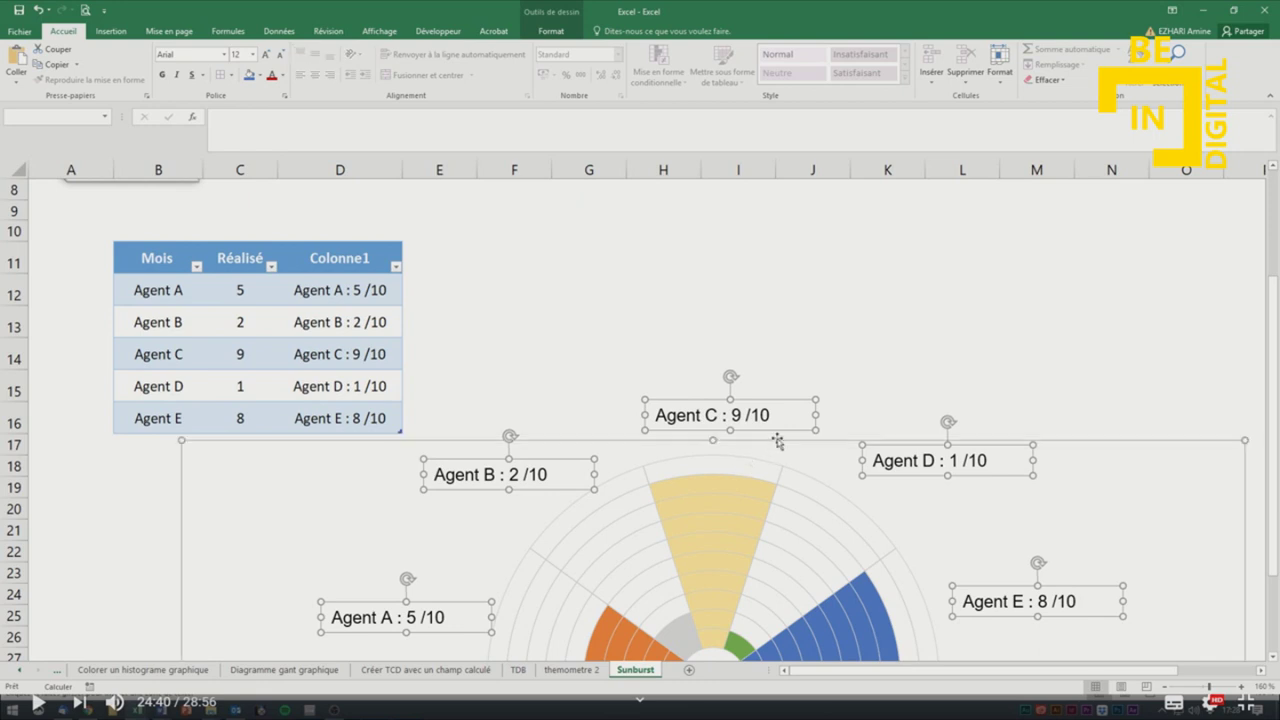
right_click(820, 446)
mouse_move(876, 521)
left_click(971, 519)
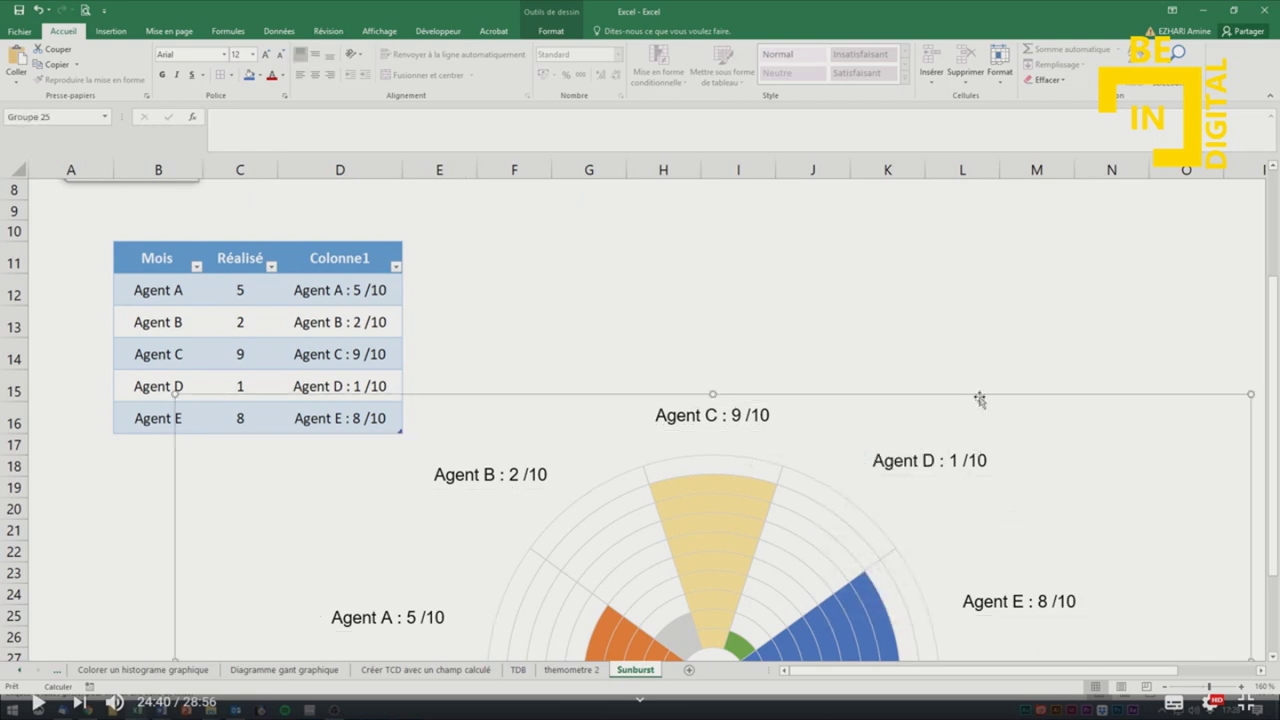
left_click_drag(979, 399, 903, 402)
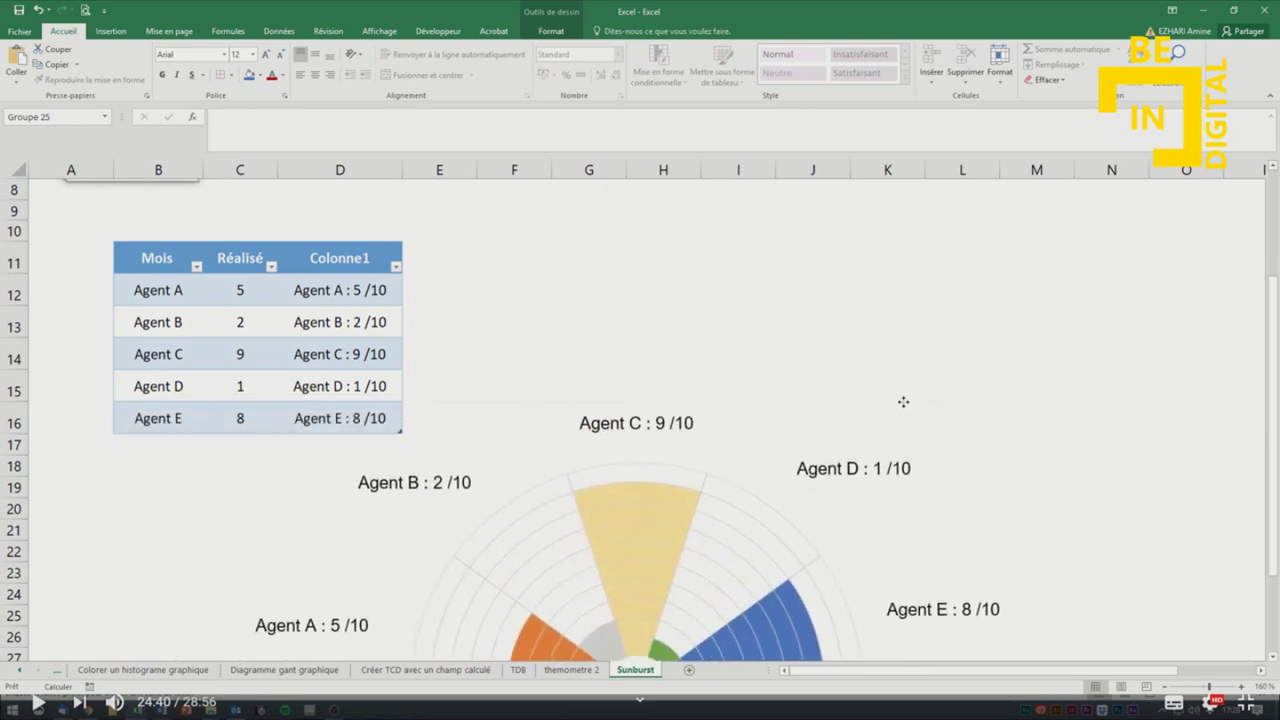
scroll(929, 406, "down", 3)
left_click_drag(903, 402, 1181, 456)
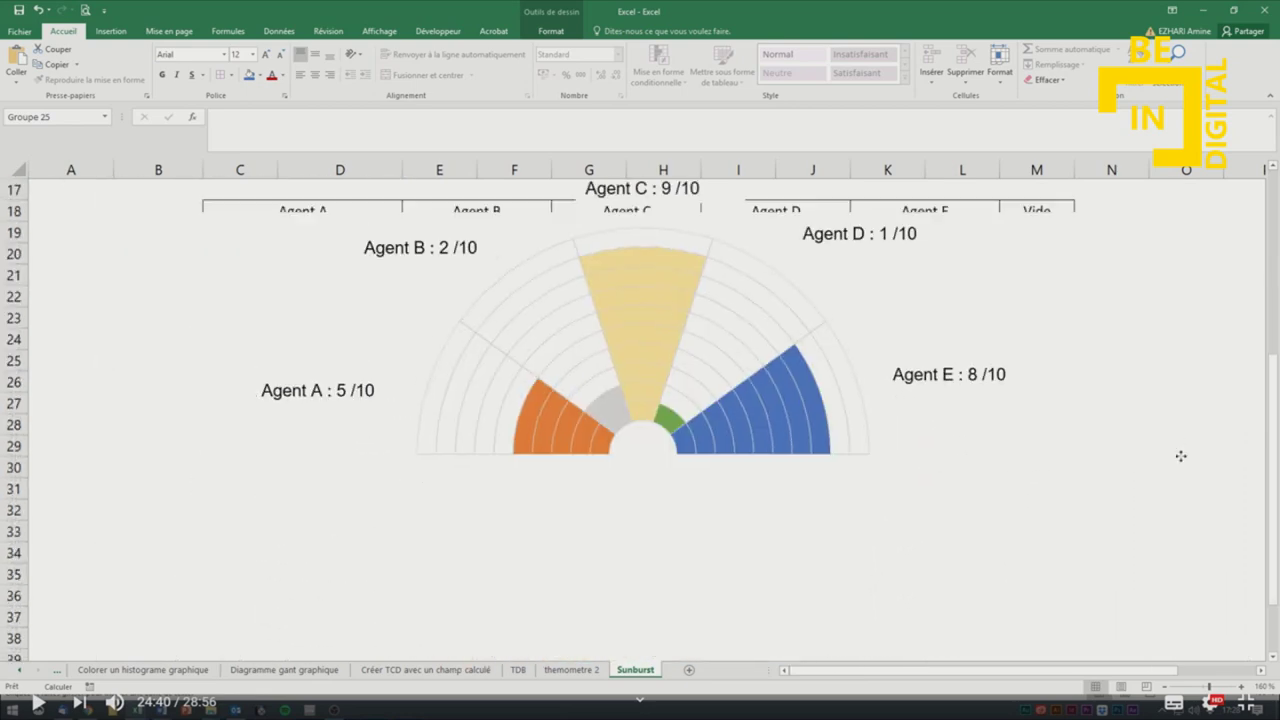
scroll(1180, 440, "up", 3)
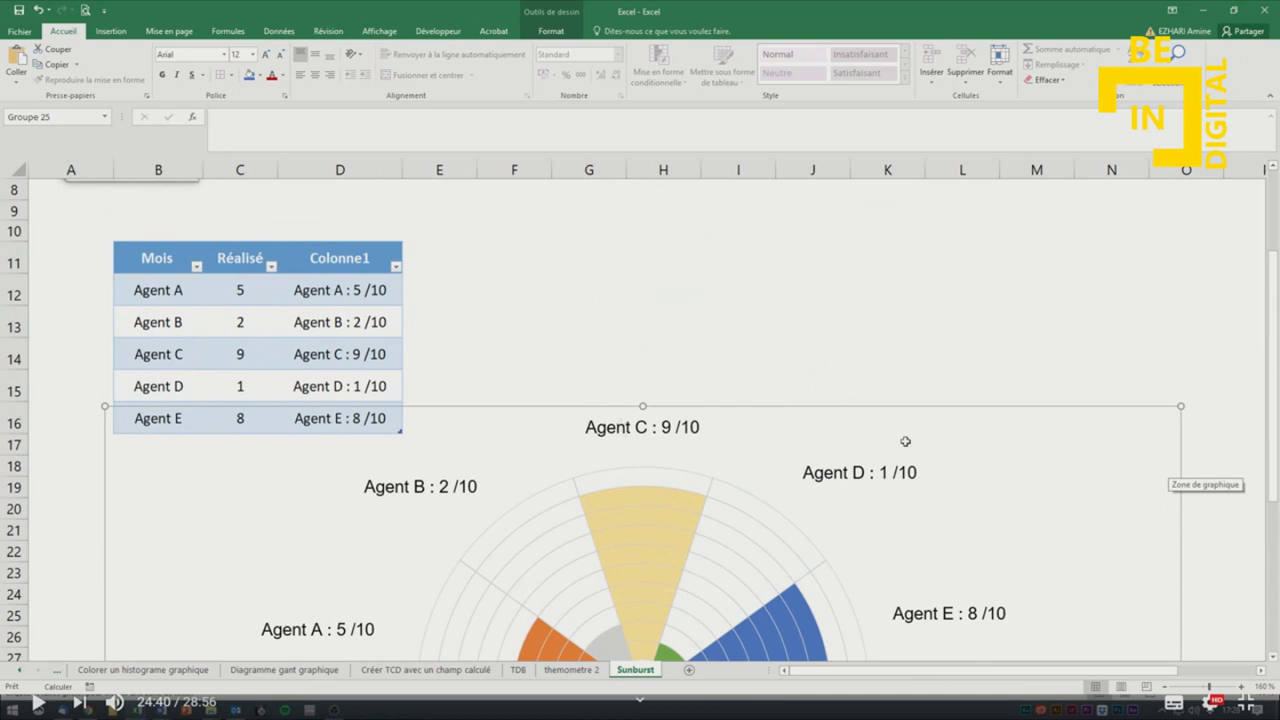
left_click(321, 334)
Enter 6 as Agent A's score in C12 so its label reads 'Agent A : 6 /10'.
left_click(260, 289)
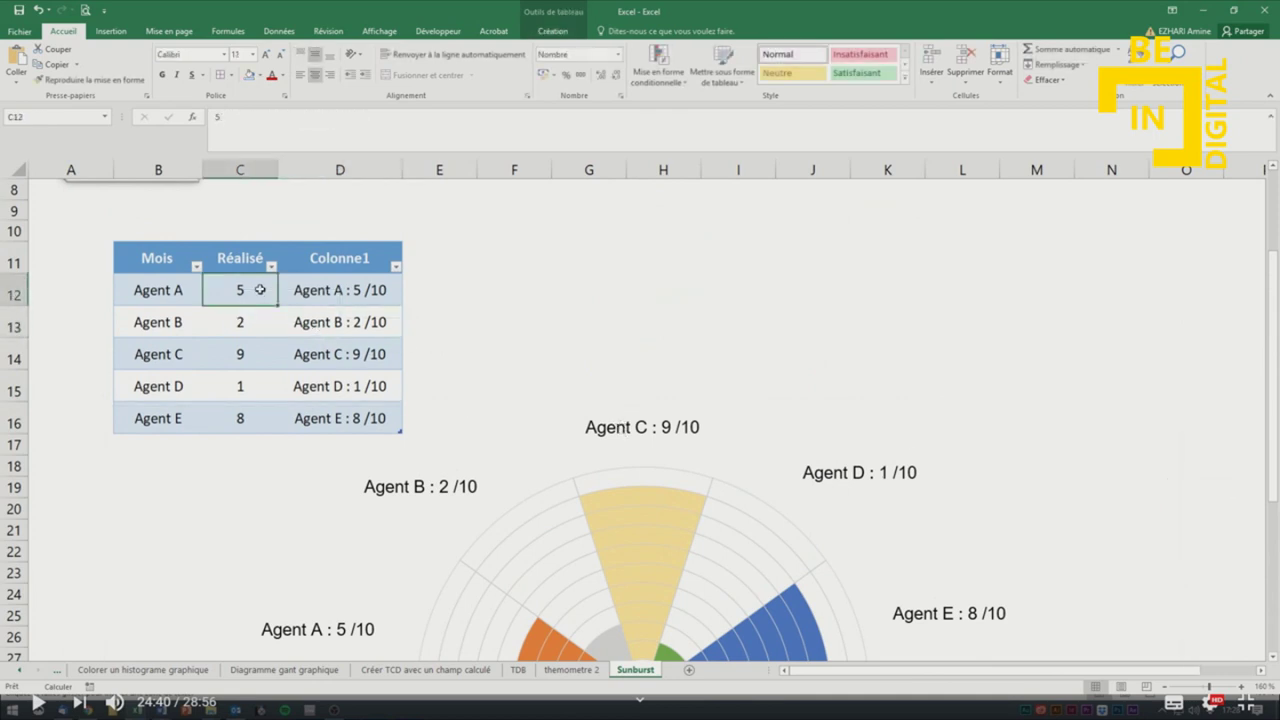
type("6")
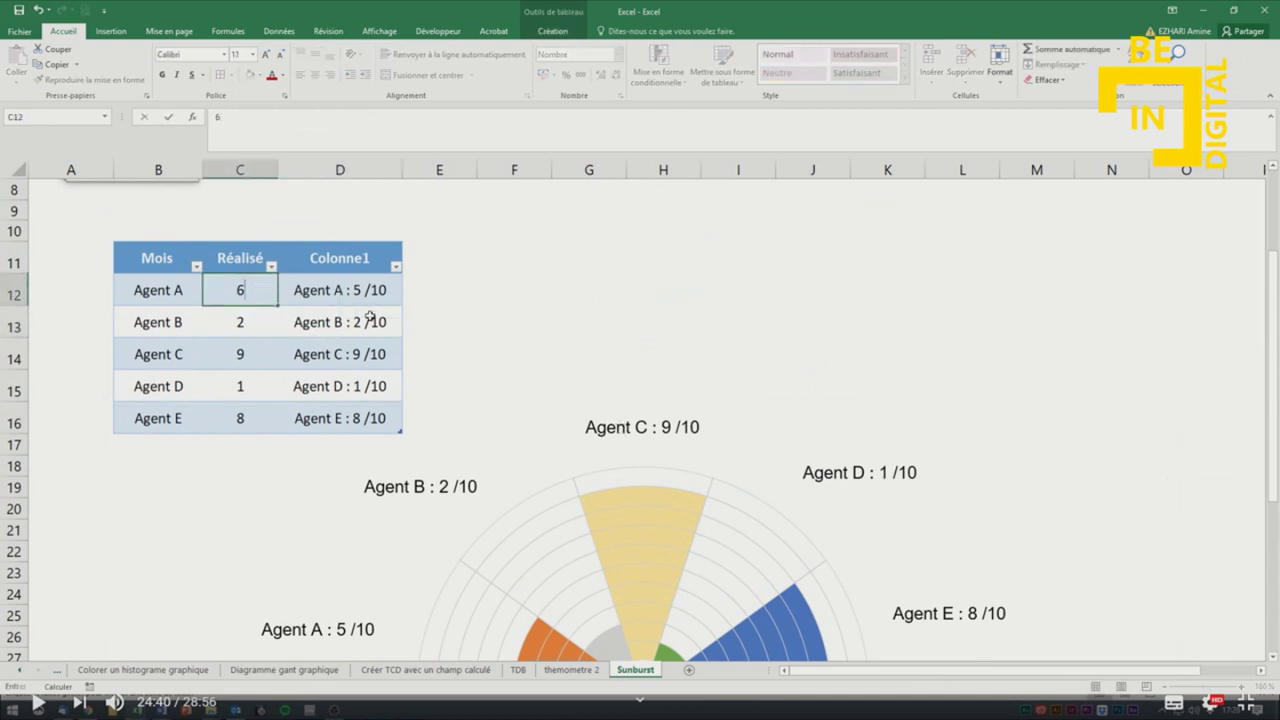
key("Return")
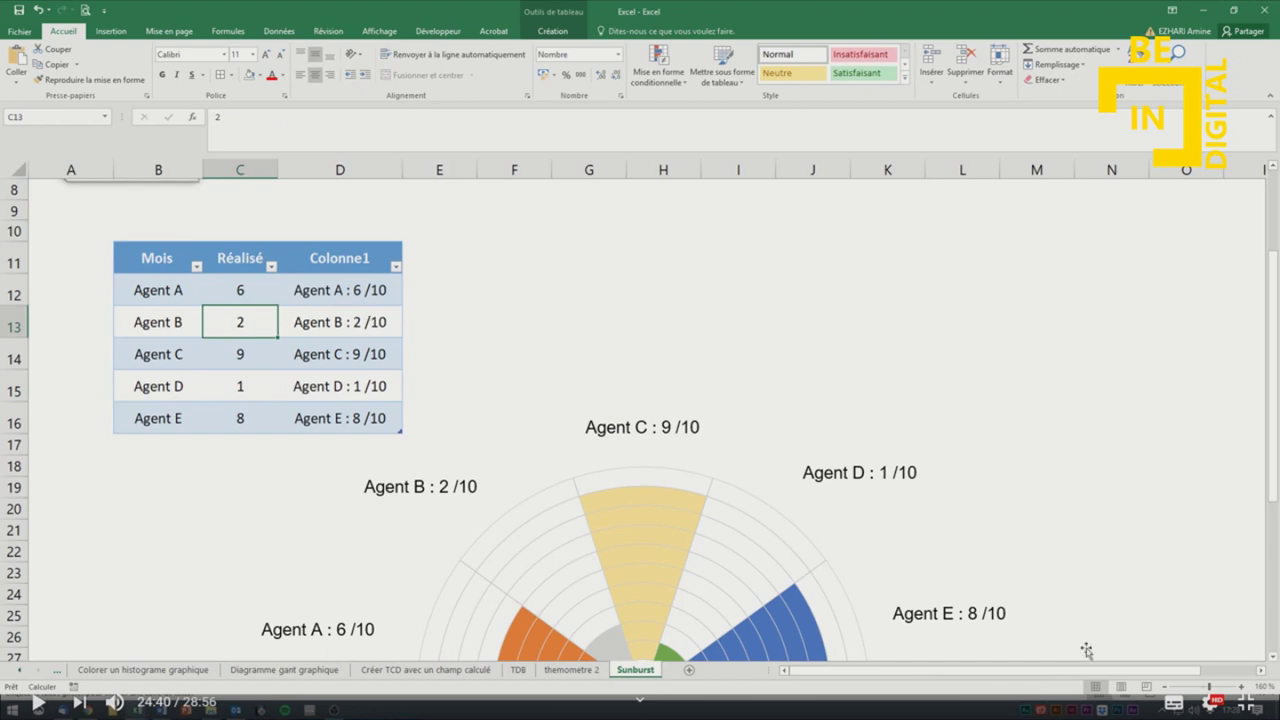
scroll(989, 613, "down", 4)
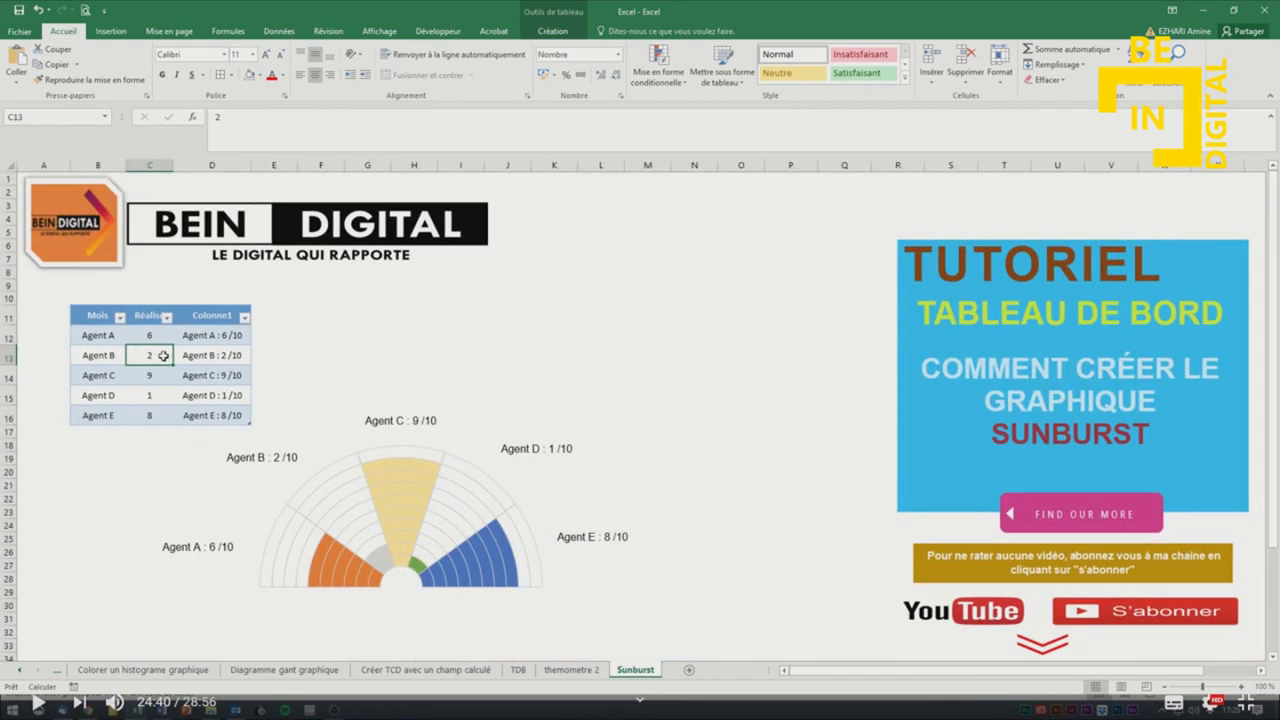
Move the chart group up beside the score table and enlarge it using its side and bottom handles.
mouse_move(498, 465)
left_mouse_down()
mouse_move(622, 397)
mouse_move(845, 453)
left_mouse_up()
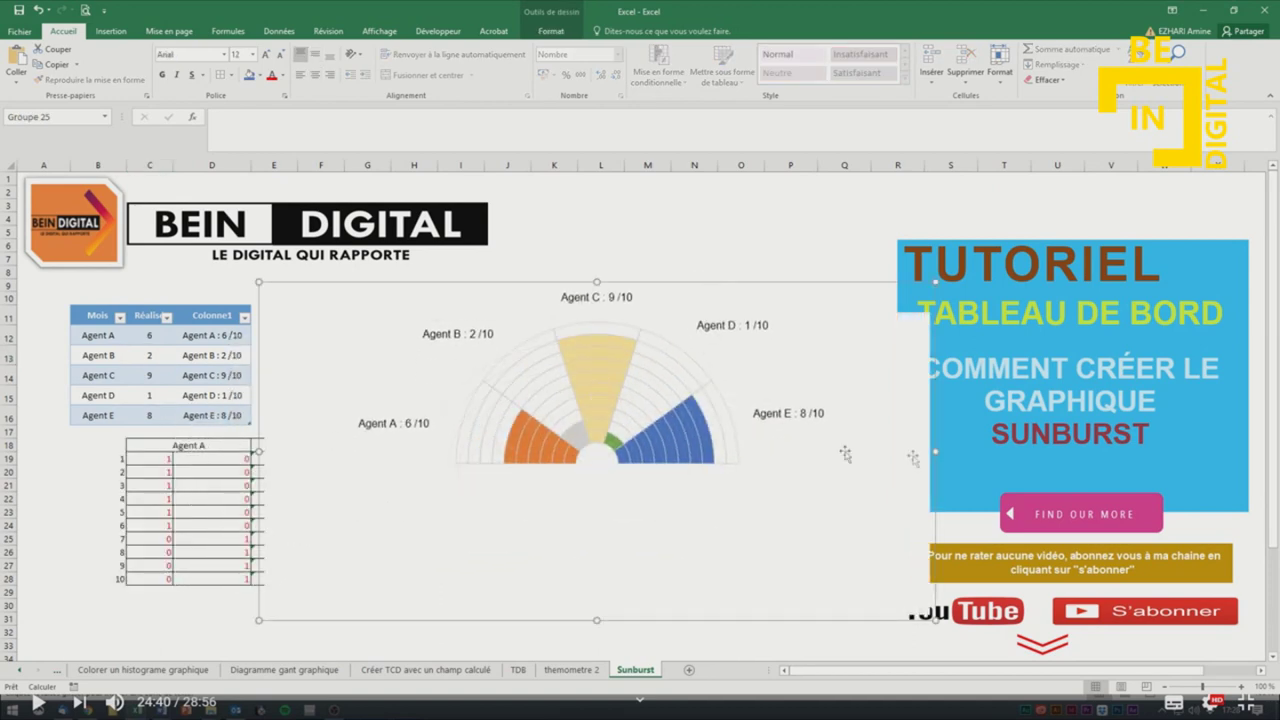
left_click_drag(936, 451, 888, 451)
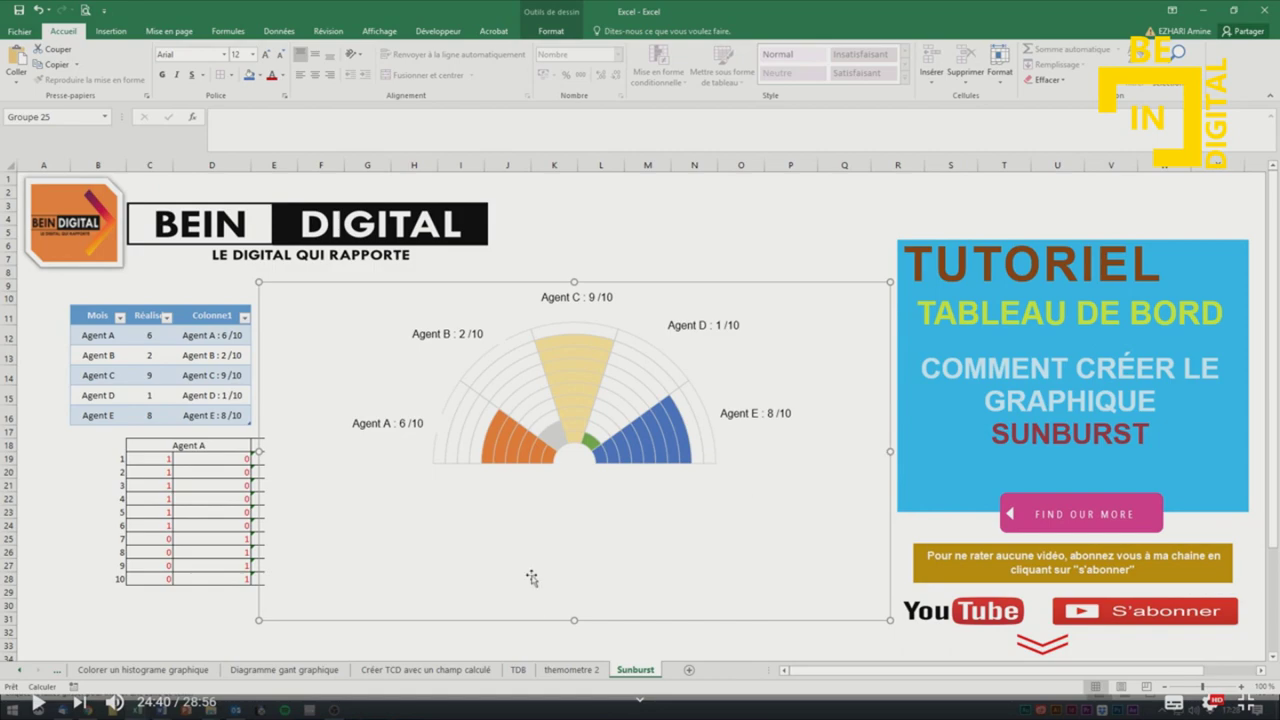
left_click_drag(574, 619, 576, 660)
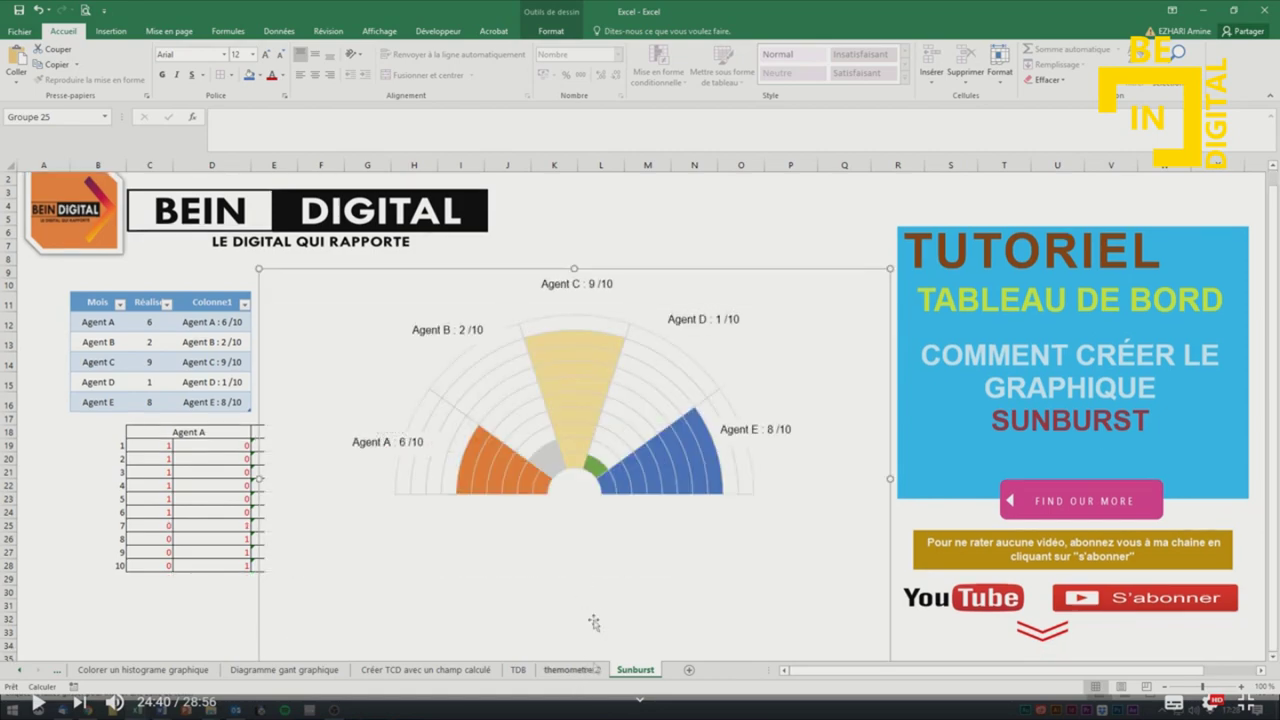
left_click(592, 596)
scroll(593, 597, "down", 2)
left_click(571, 594)
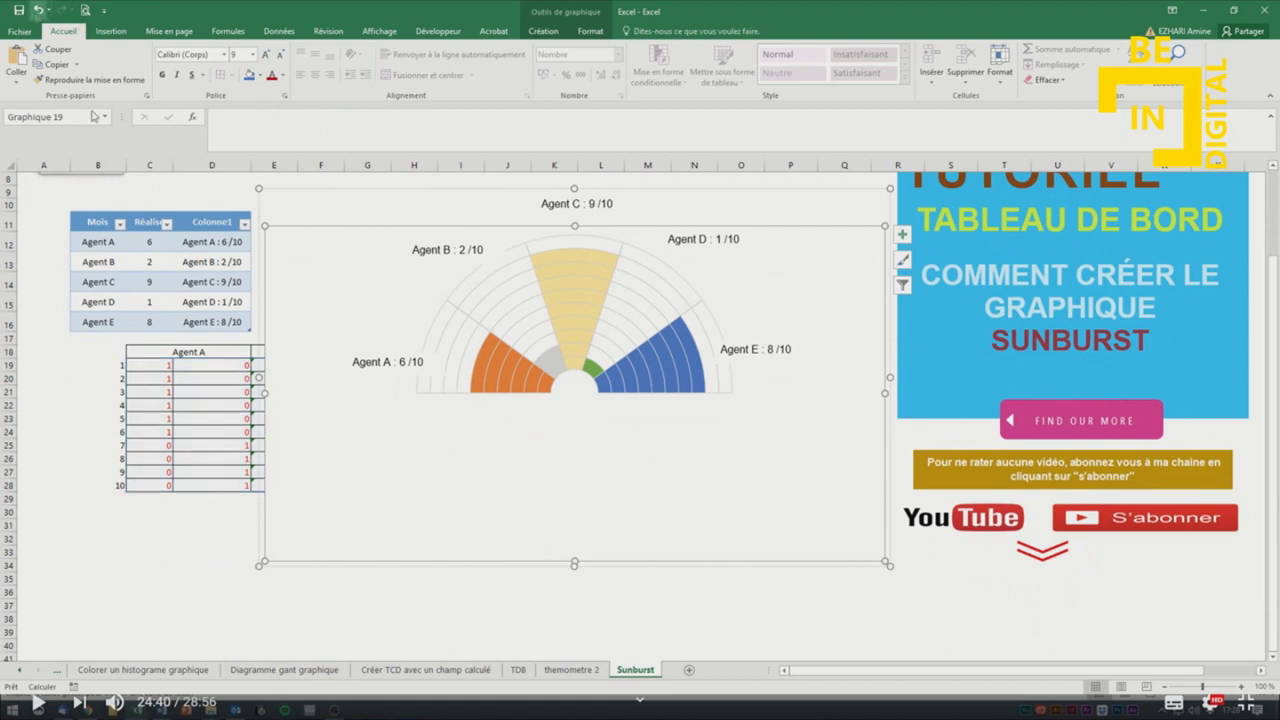
left_click(580, 560)
left_click(590, 636)
left_click(576, 612)
mouse_move(574, 609)
left_mouse_down()
mouse_move(578, 558)
mouse_move(614, 597)
left_mouse_up()
scroll(800, 590, "down", 2)
left_click(986, 586)
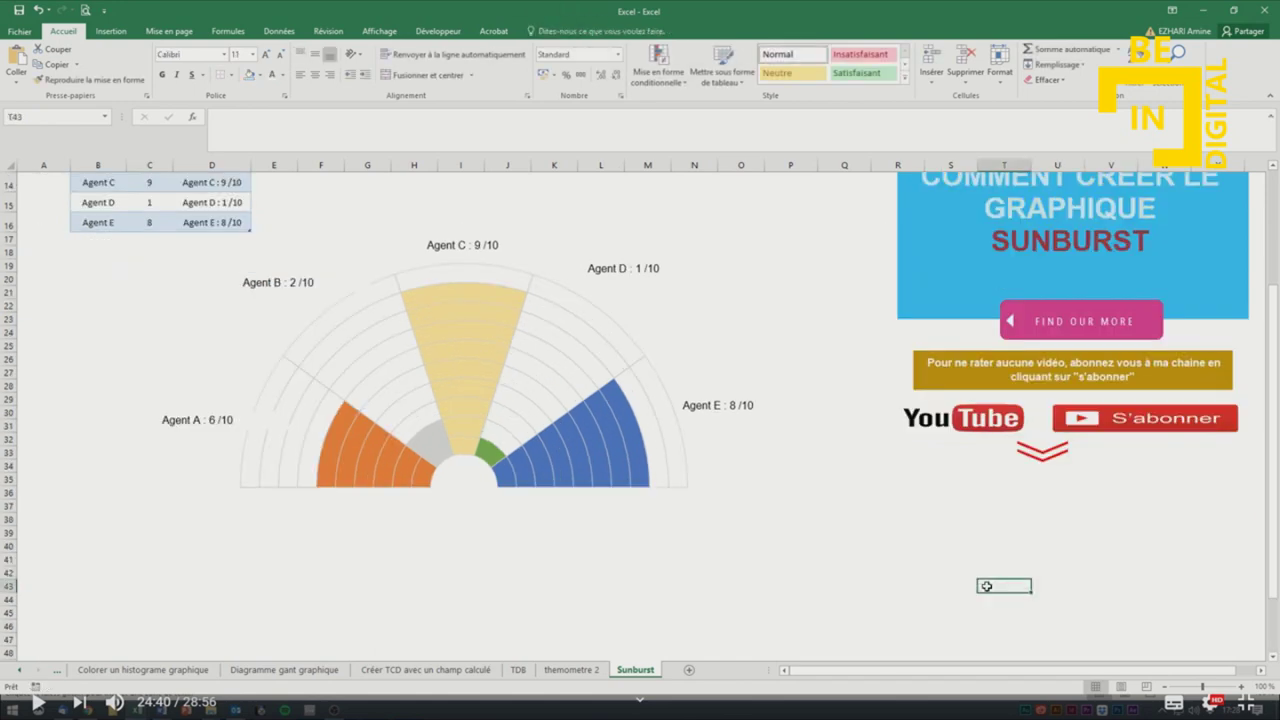
Enter test scores 4, 8, 10 and 2 for Agents A, B, D and E, keeping Agent C unchanged.
scroll(913, 592, "up", 2)
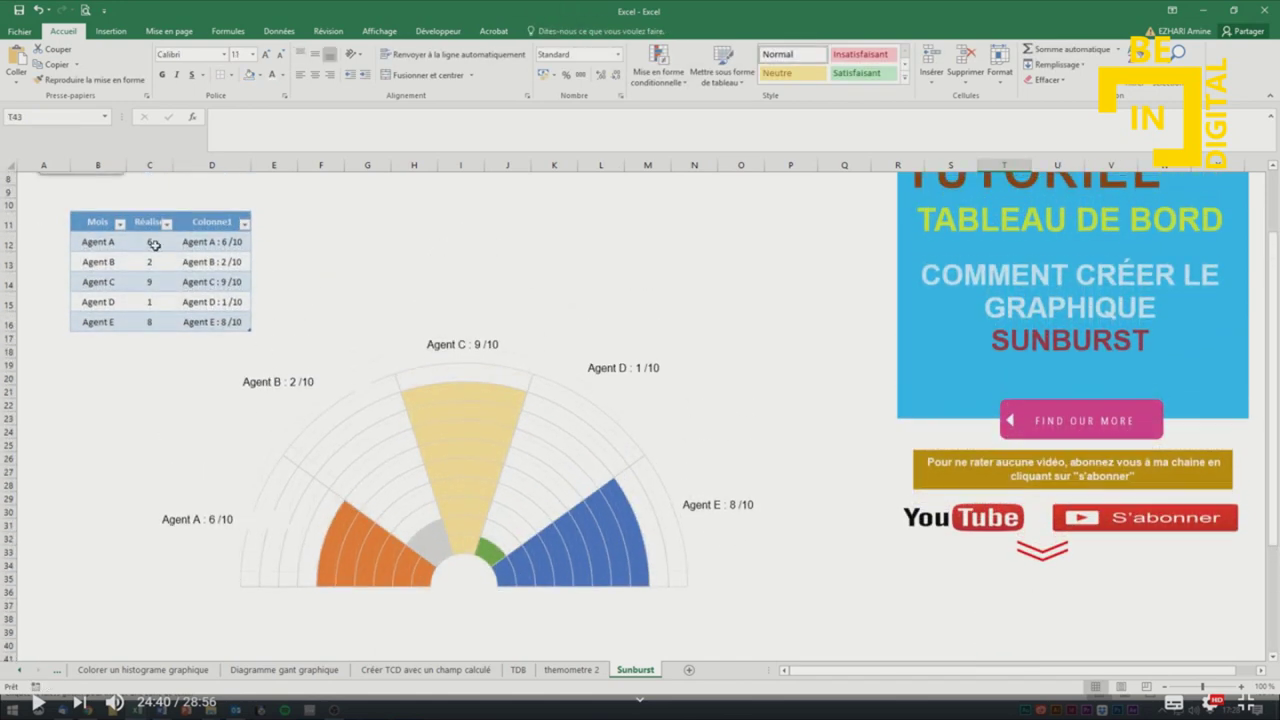
left_click(152, 244)
type("4")
key("Return")
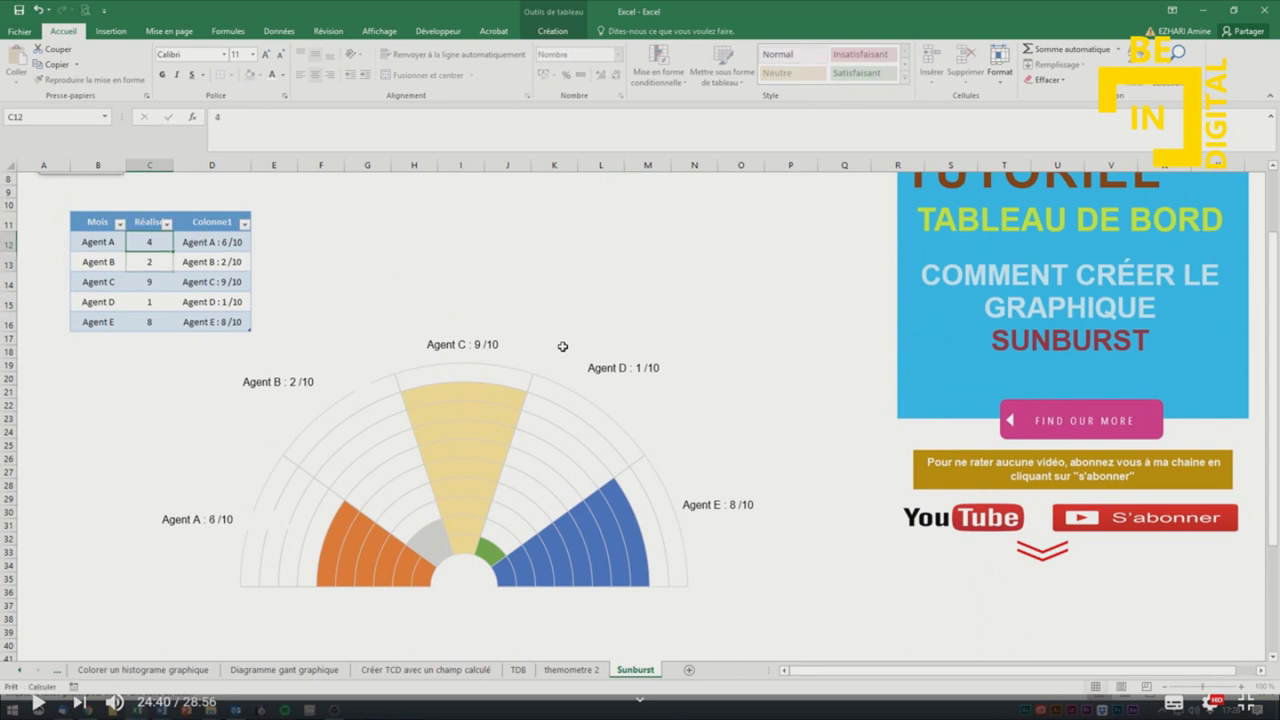
type("2")
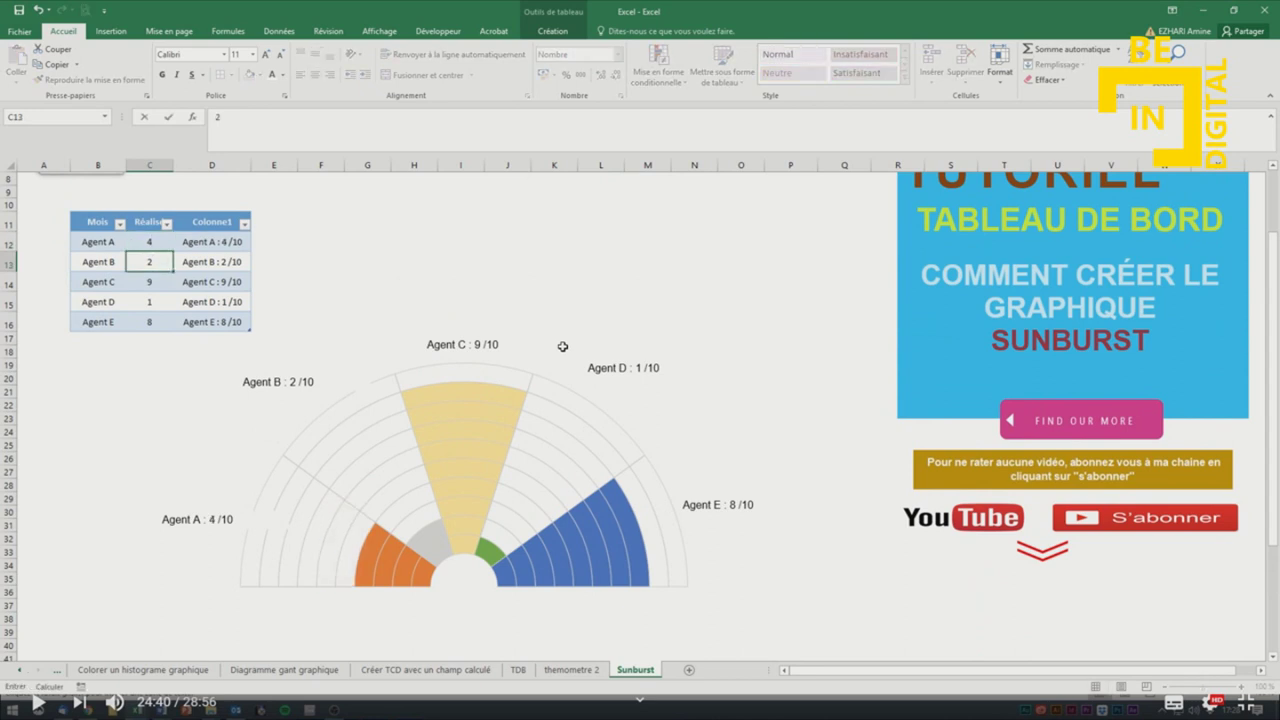
type("8")
key("Return")
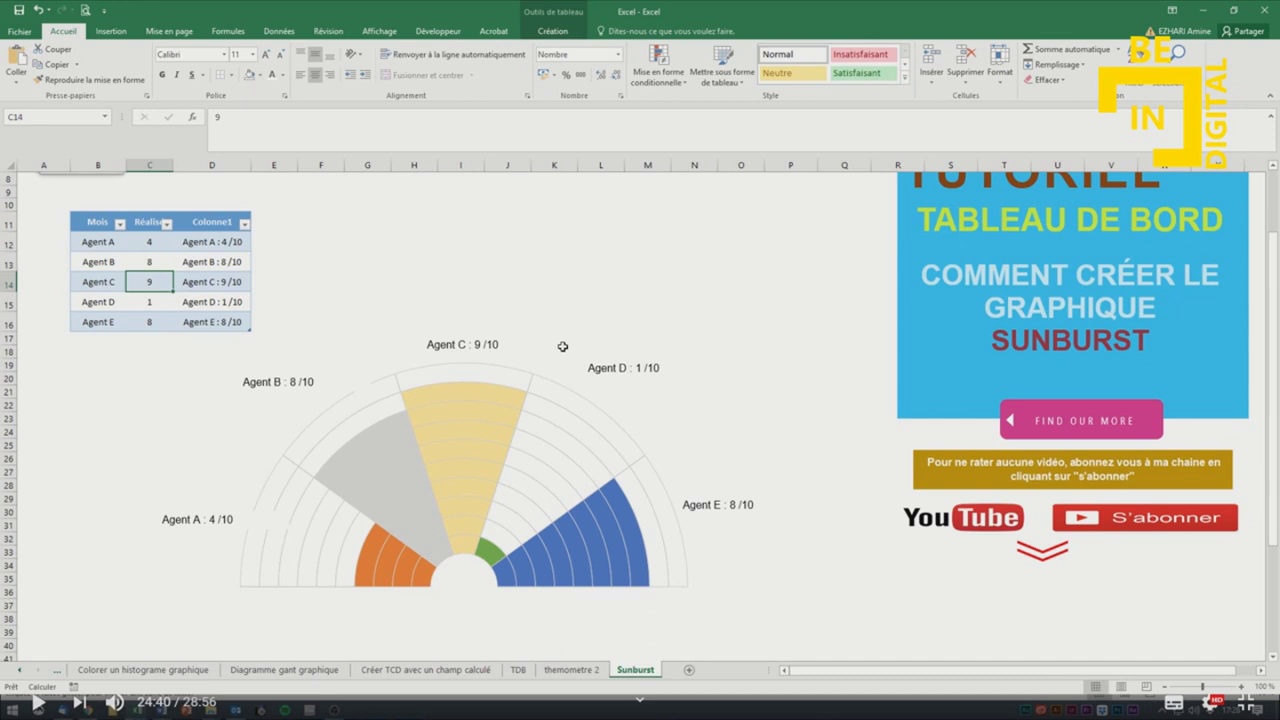
key("Return")
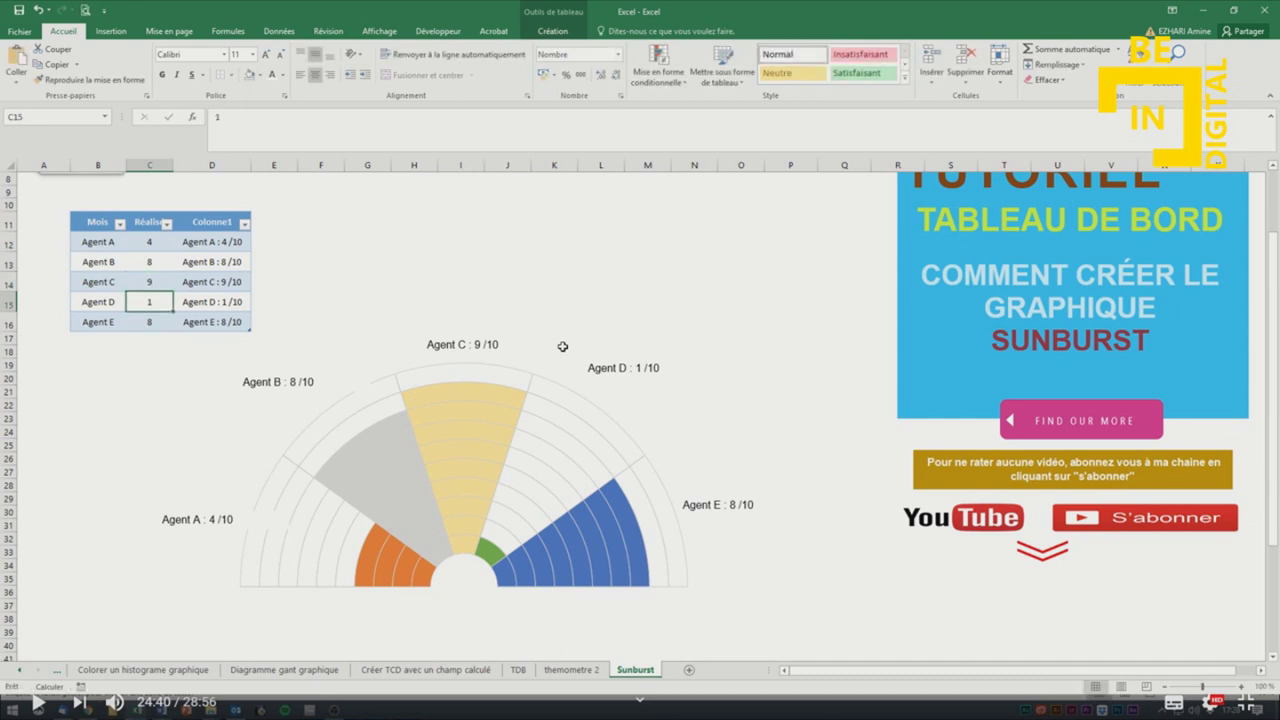
type("1")
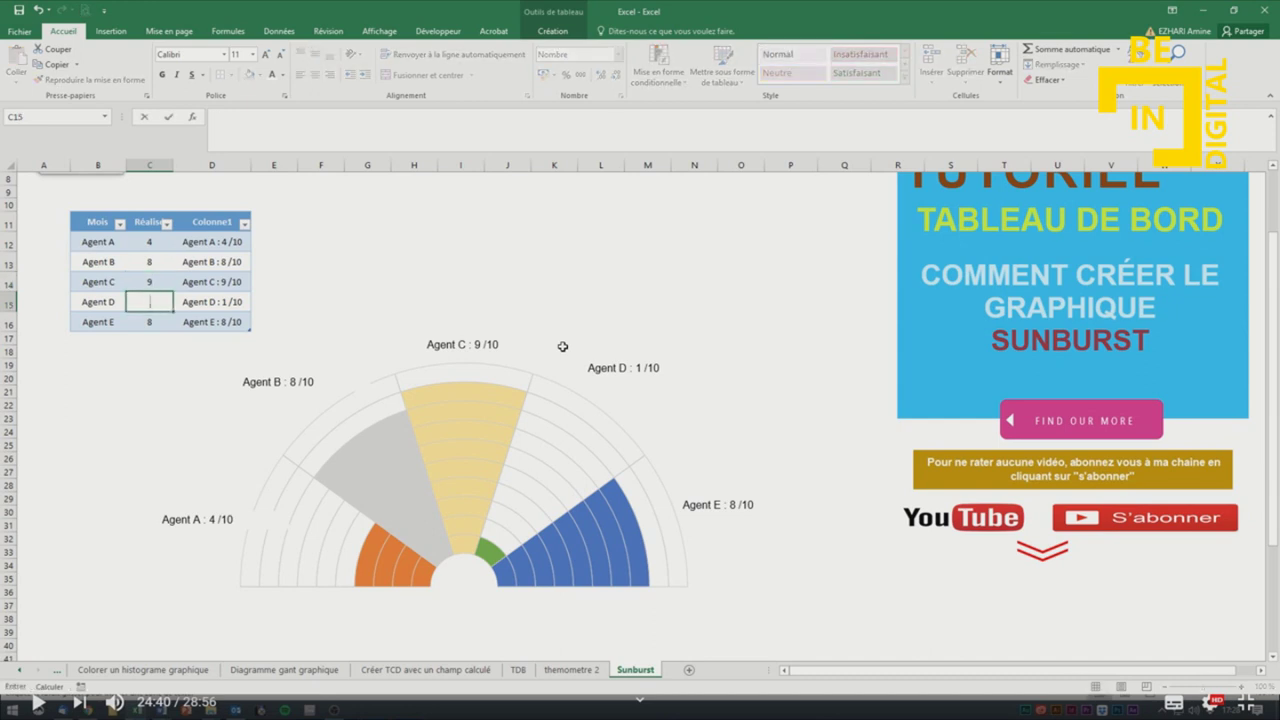
type("0")
key("Return")
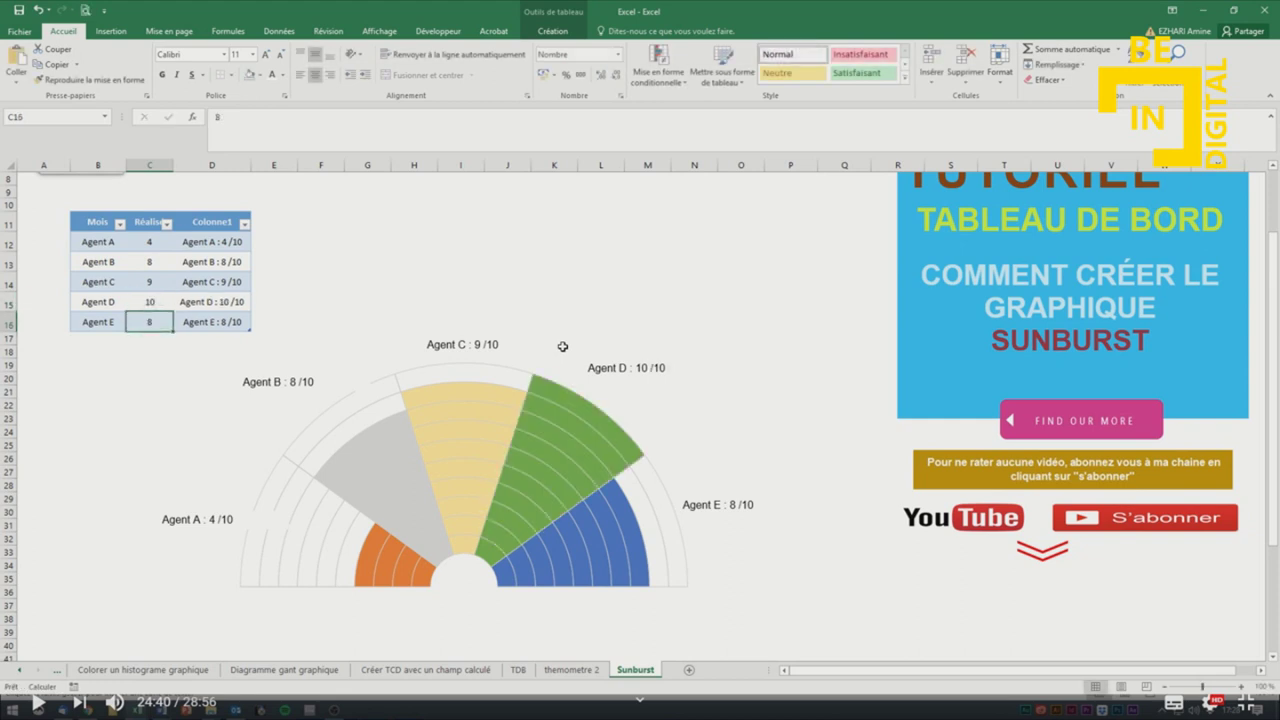
type("2")
key("Return")
left_click(647, 281)
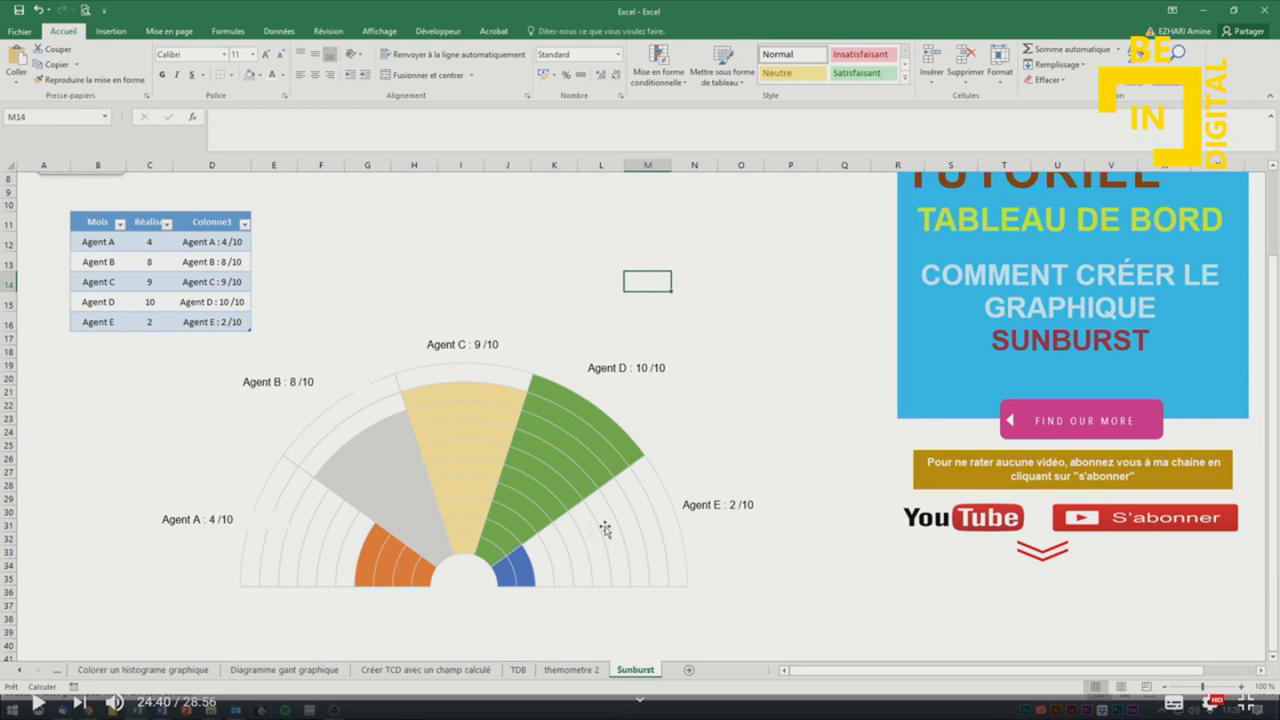
Set Agent E to 8, Agent B to 1, Agent D to 5 and Agent A to 7.
left_click(157, 323)
type("8")
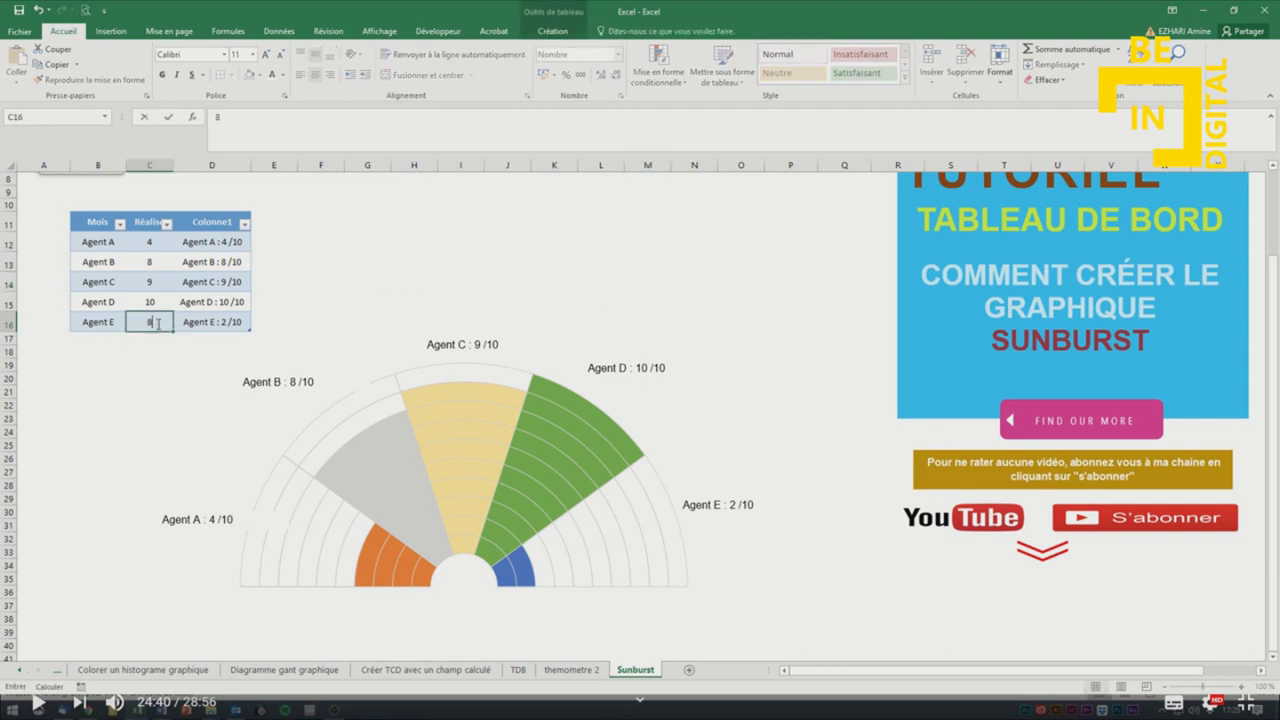
left_click(163, 262)
type("1")
key("Return")
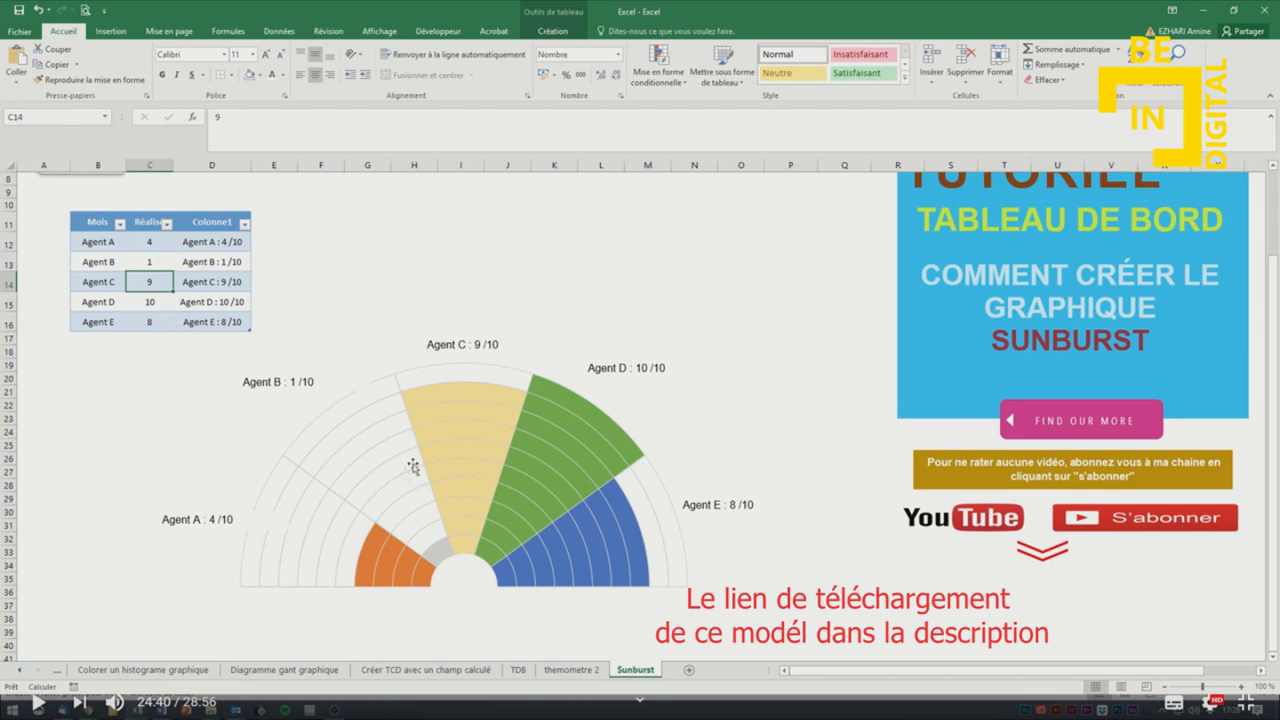
left_click(151, 302)
type("5")
key("Return")
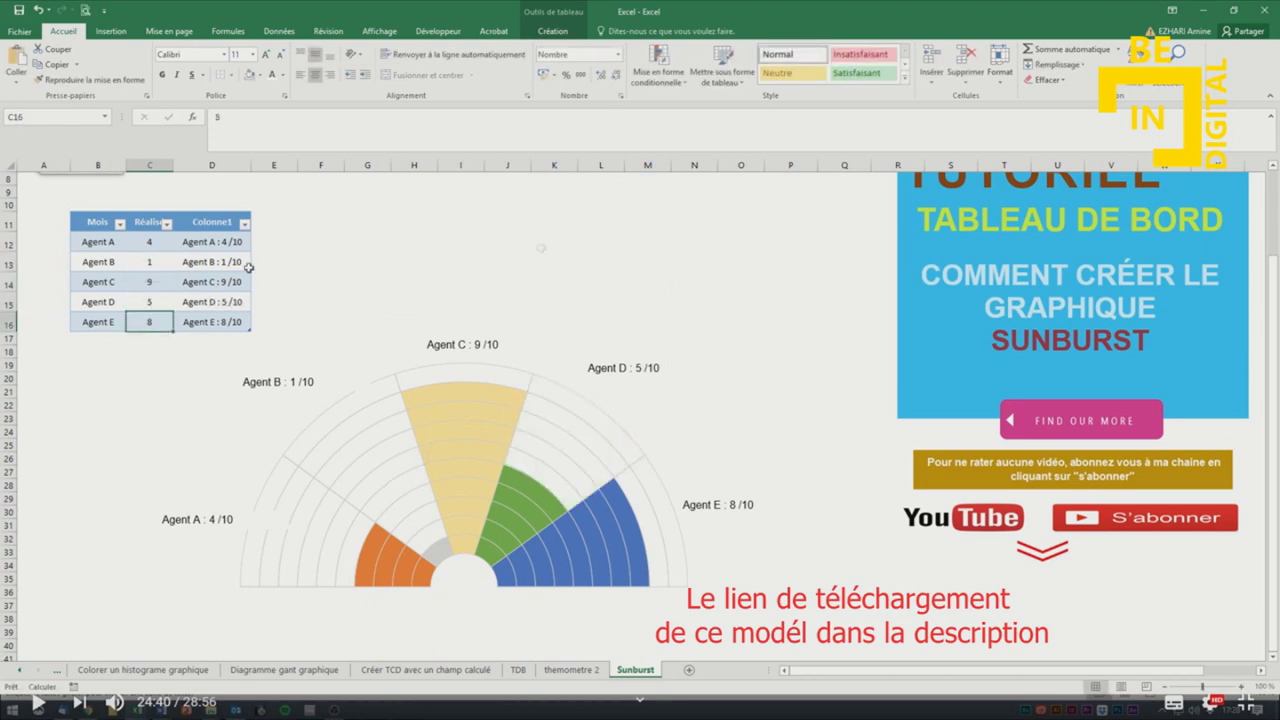
left_click(681, 265)
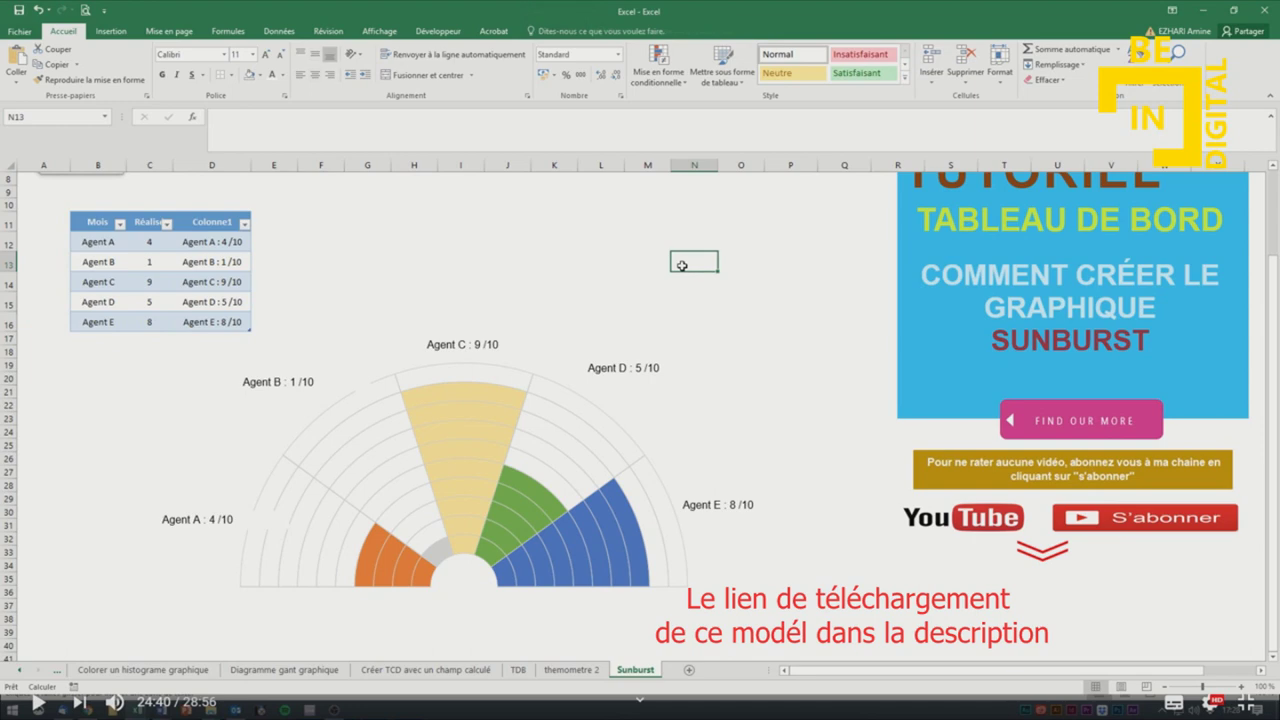
left_click(147, 242)
type("7")
key("Return")
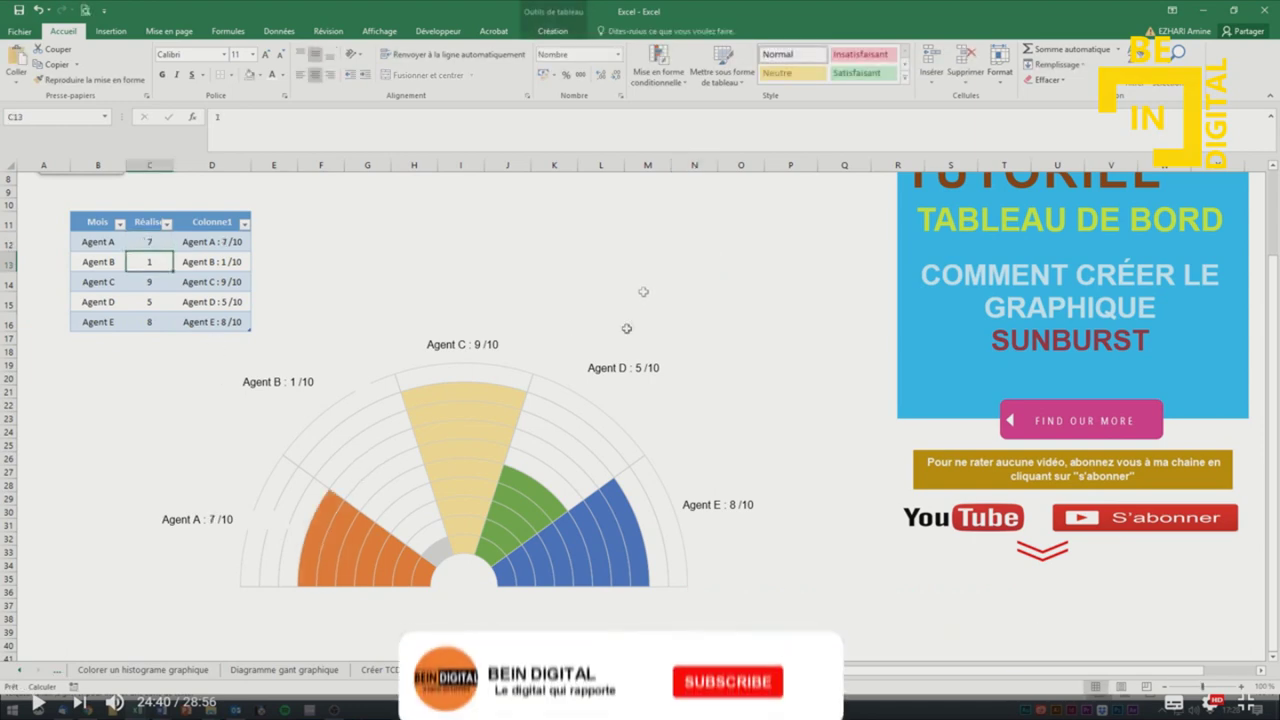
left_click(645, 289)
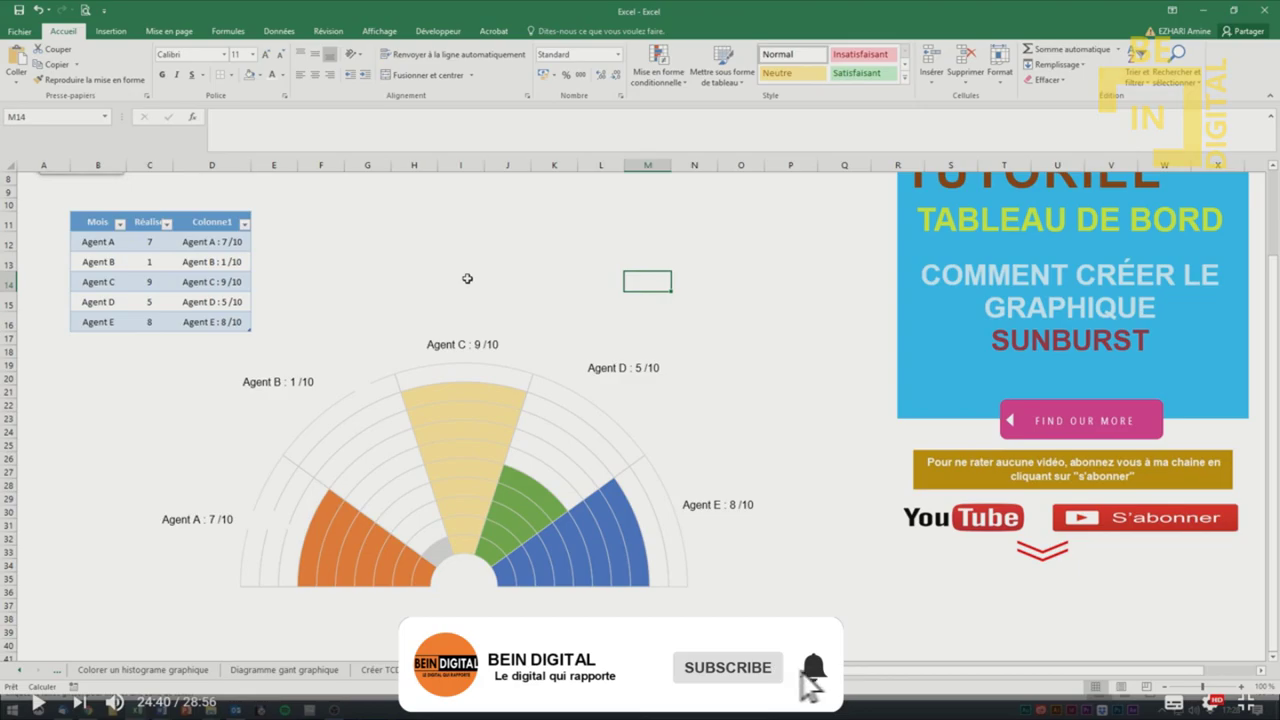
scroll(467, 279, "up", 2)
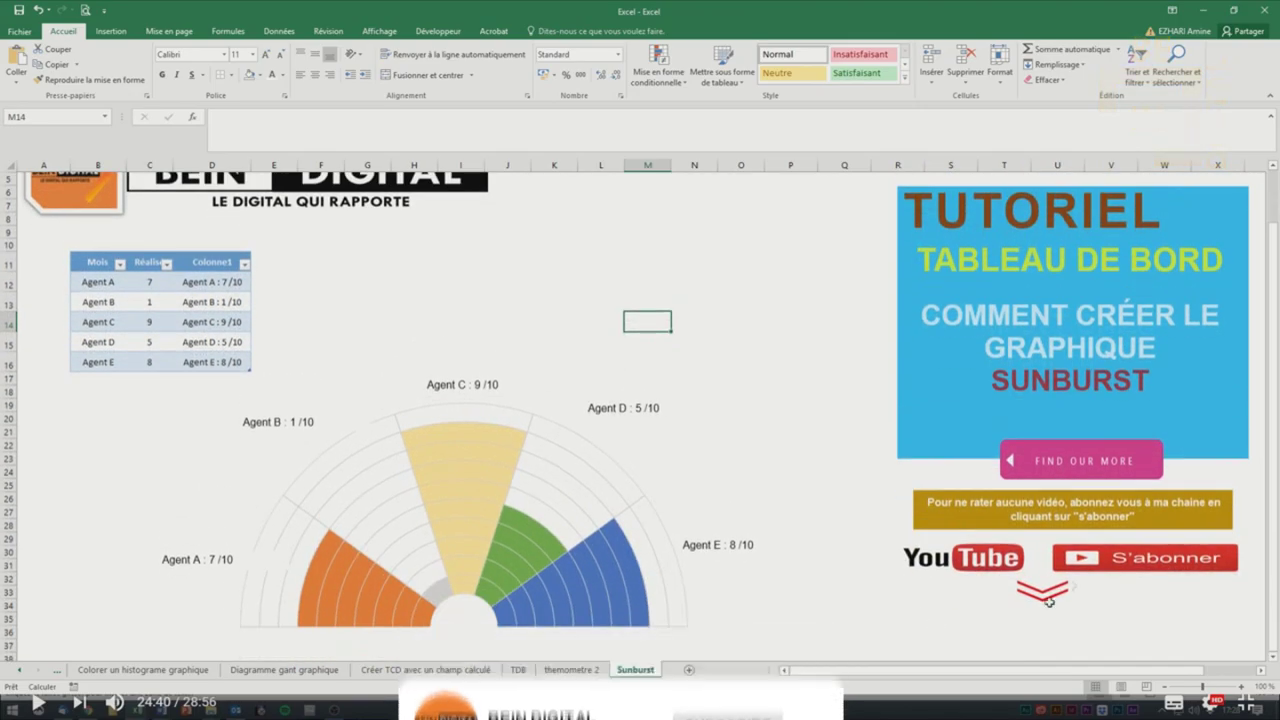